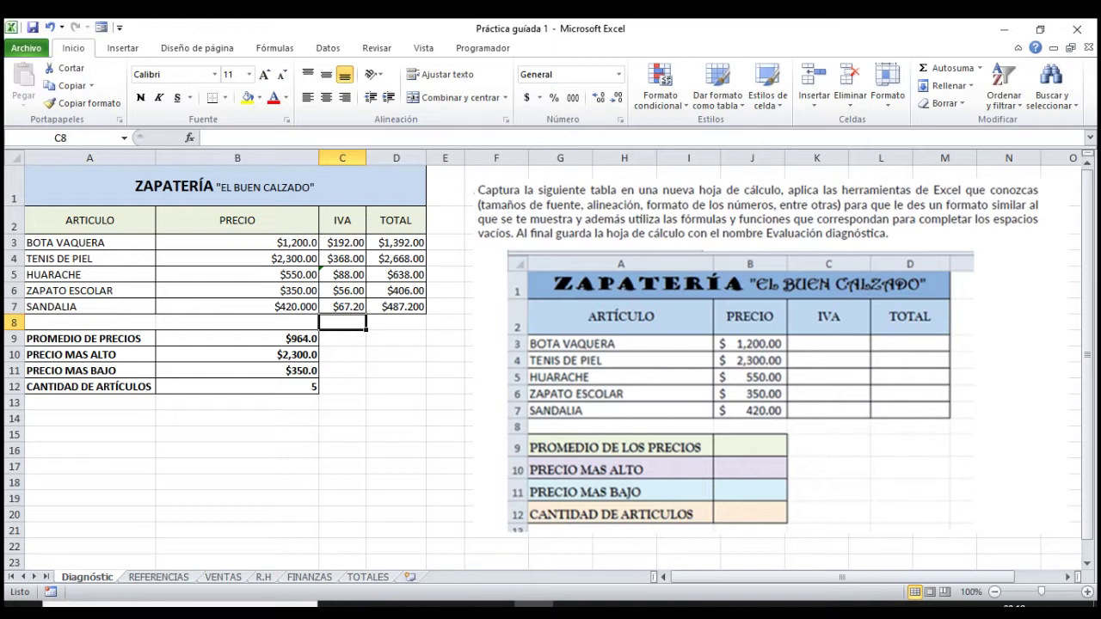
Fill merged title cell A1 with light blue, leaving the font colour unchanged.
click(225, 186)
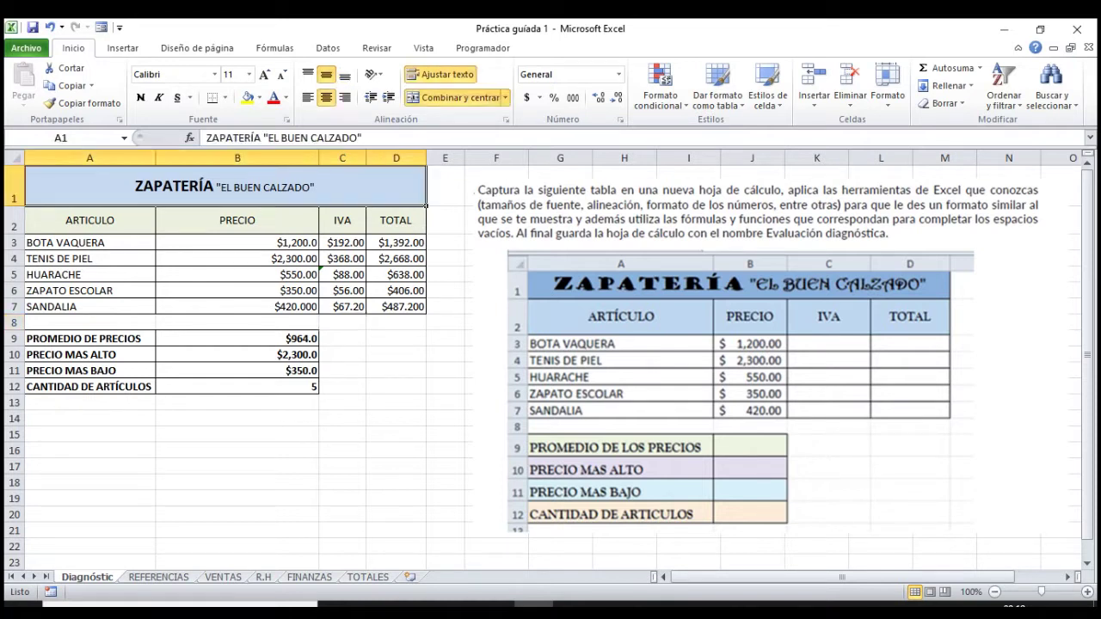
click(258, 98)
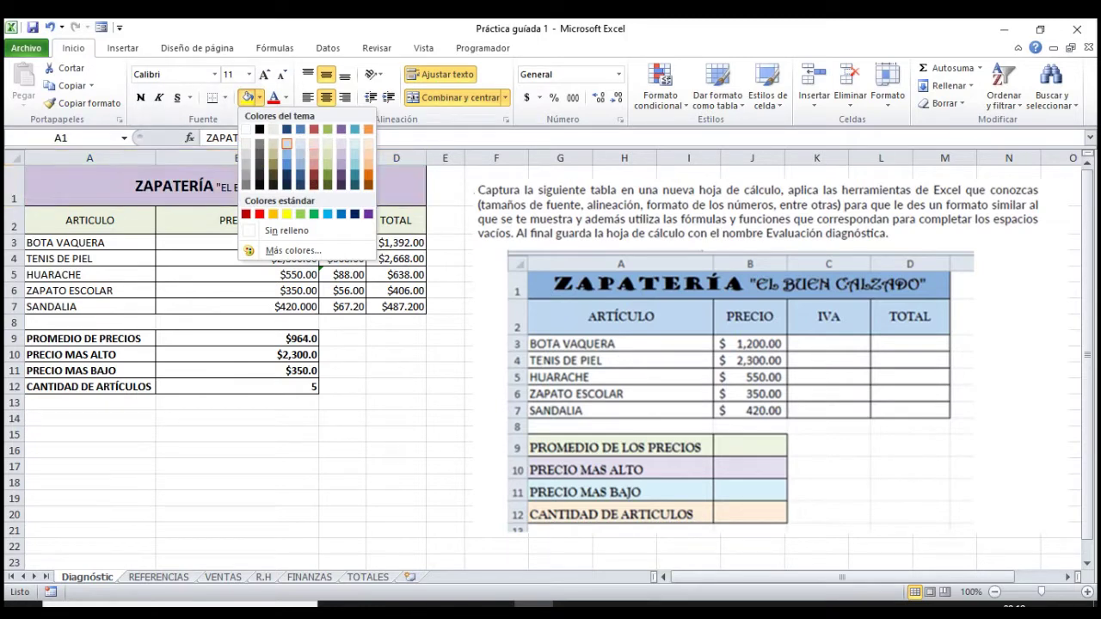
click(287, 144)
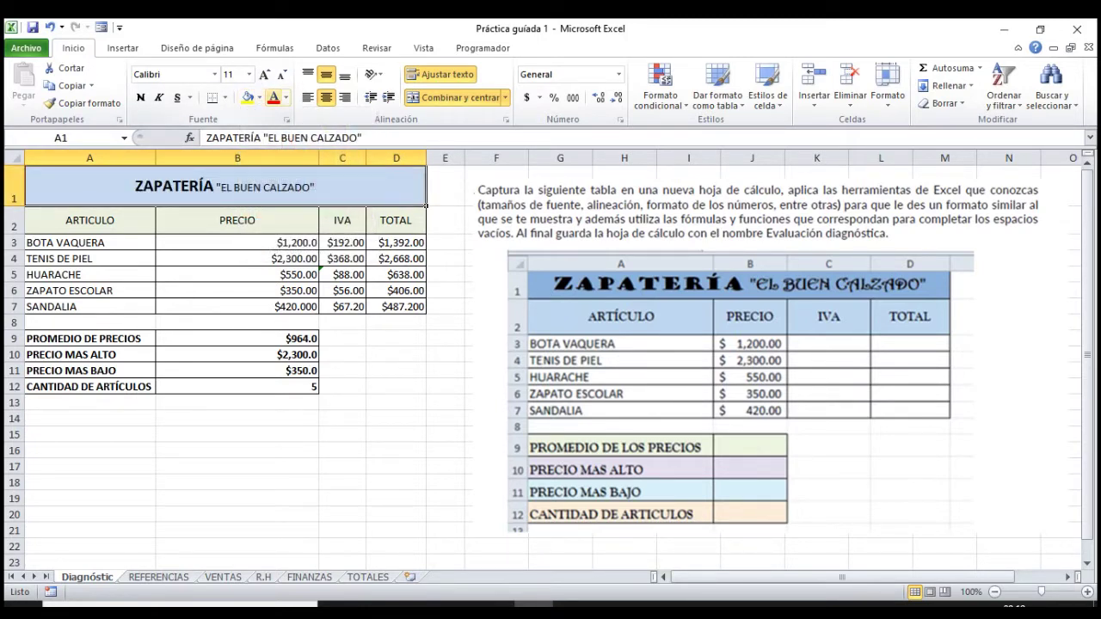
click(285, 97)
key(Escape)
drag(90, 442, 238, 505)
Apply Todos los bordes to the empty cells B15:B20.
click(237, 482)
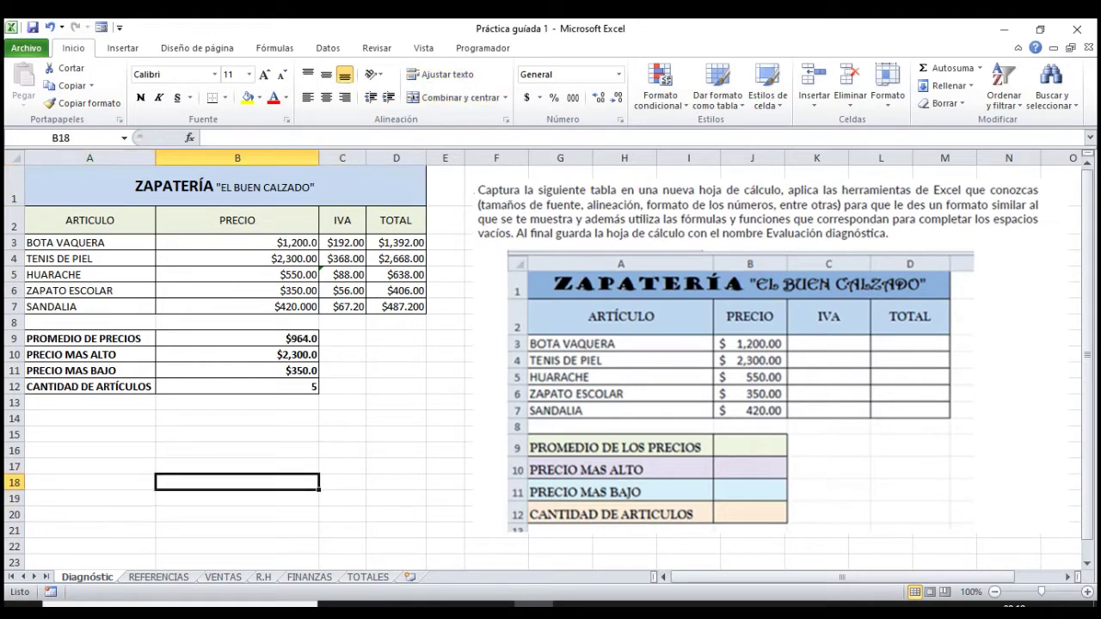
drag(237, 433, 238, 514)
click(225, 97)
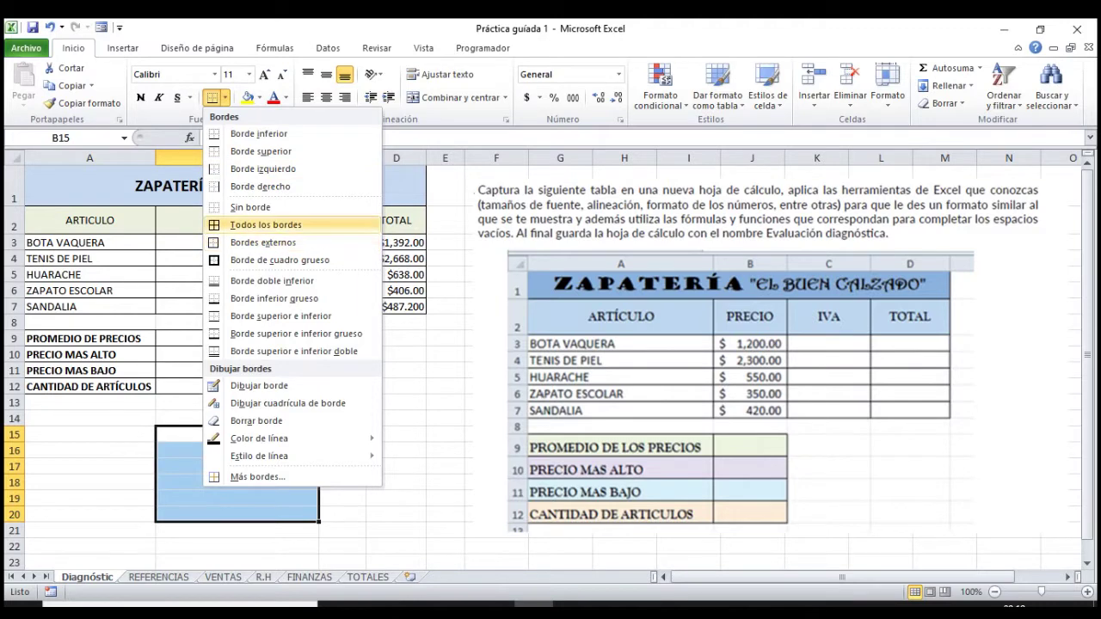
click(258, 225)
click(89, 531)
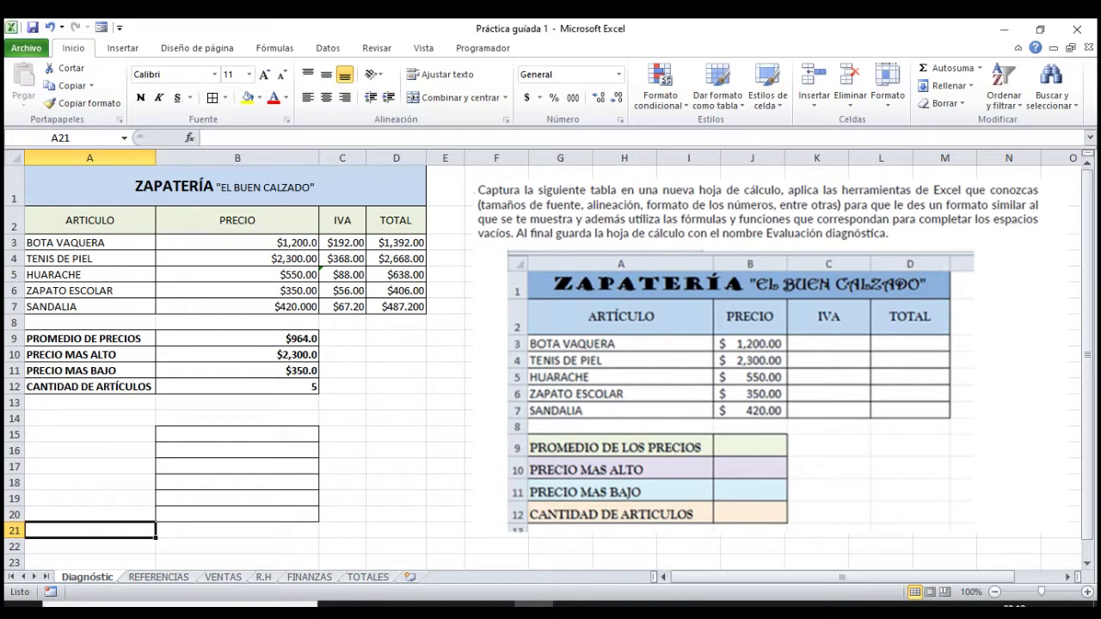
Inspect the prices in B3 and B4 and the IVA and TOTAL values.
click(238, 243)
click(237, 258)
mouse_move(342, 242)
mouse_down()
mouse_move(396, 290)
mouse_move(395, 306)
mouse_up()
click(395, 338)
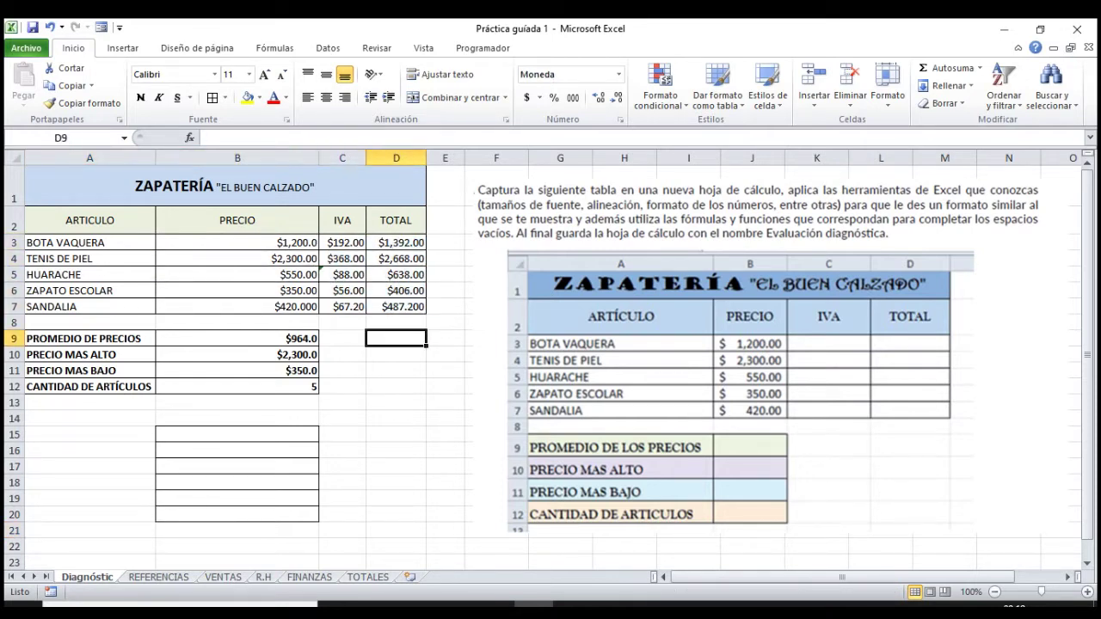
click(343, 243)
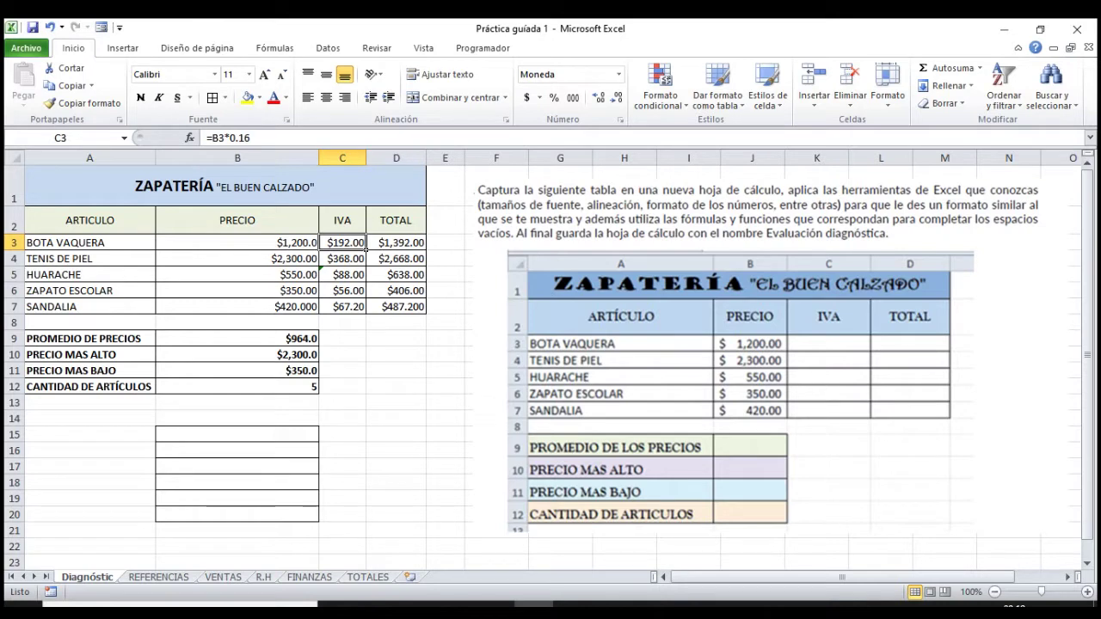
drag(186, 121, 234, 101)
drag(234, 163, 258, 163)
double_click(343, 243)
mouse_move(340, 226)
mouse_down()
mouse_move(403, 233)
mouse_move(297, 228)
mouse_up()
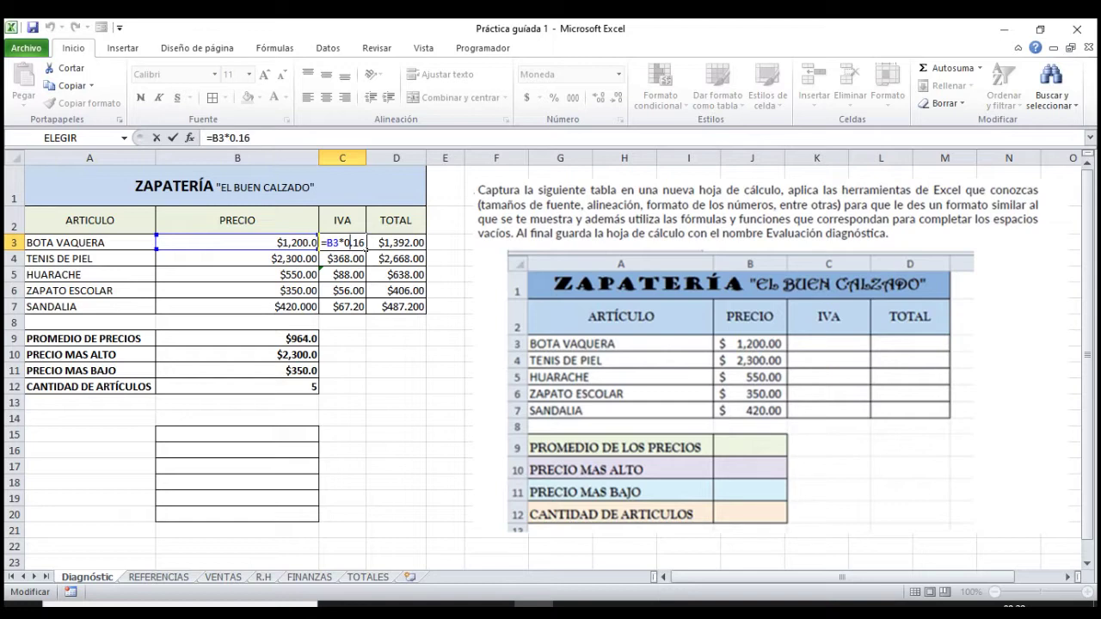
key(BackSpace)
key(BackSpace)
text(%)
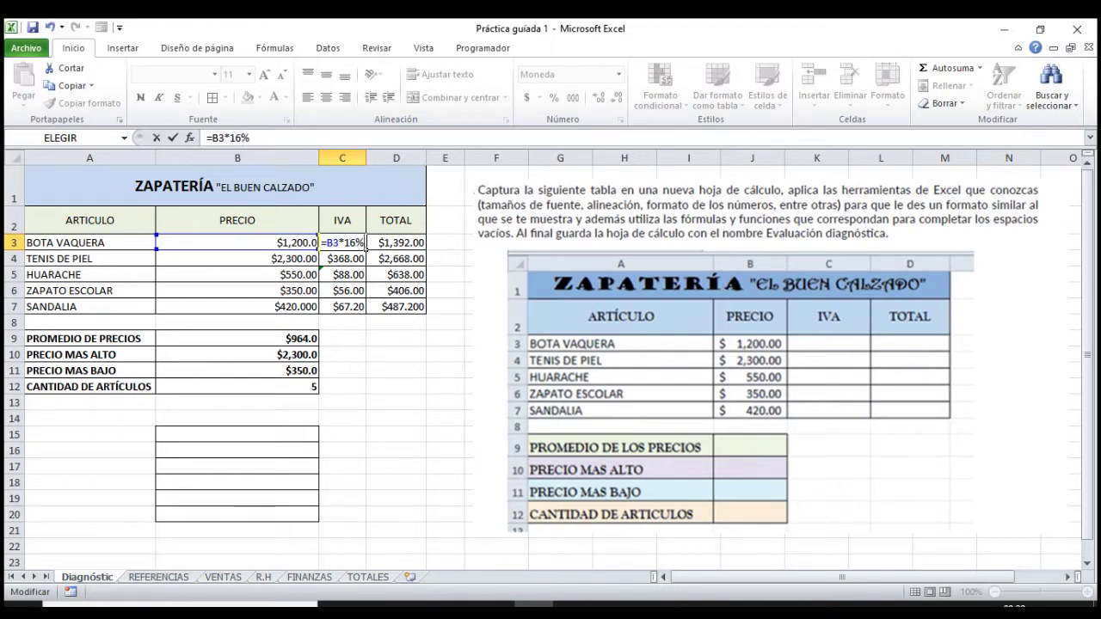
key(Return)
click(342, 243)
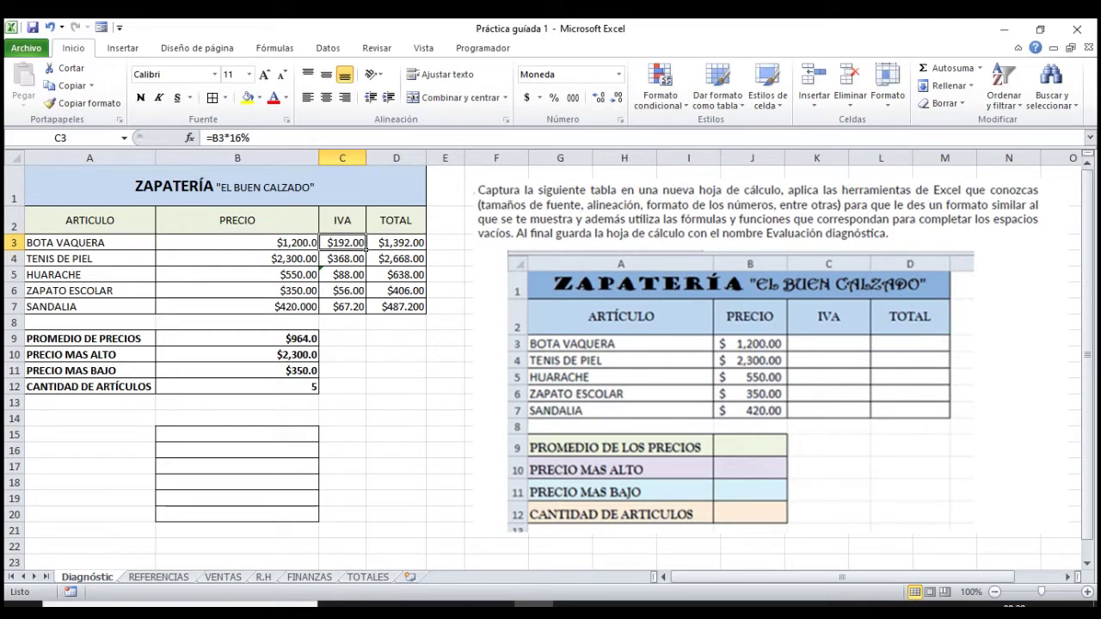
key(ctrl+z)
click(364, 263)
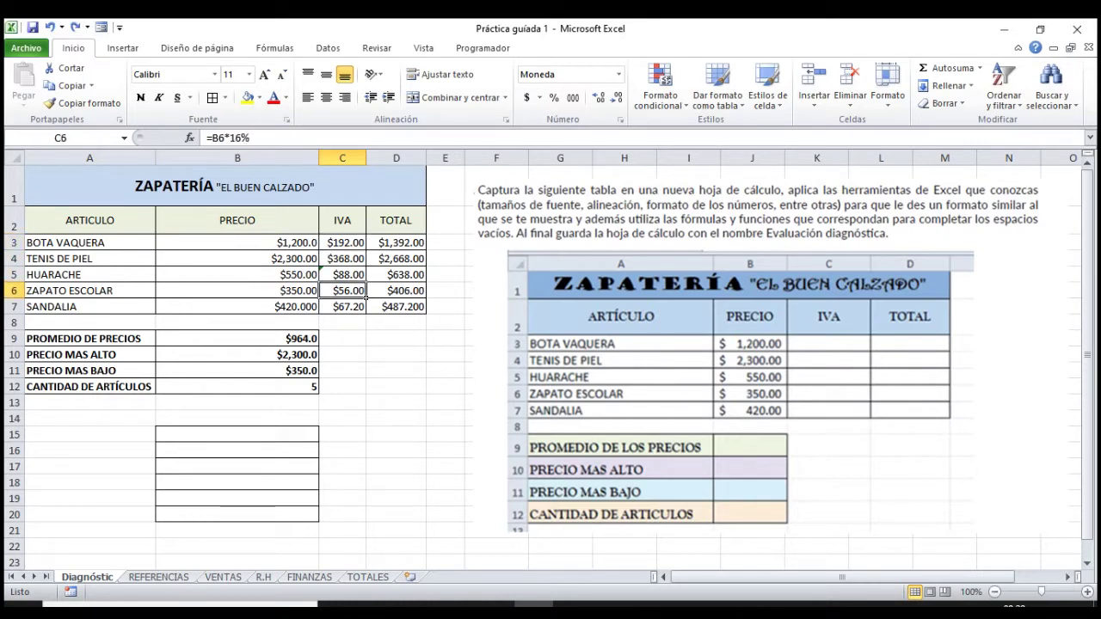
click(367, 248)
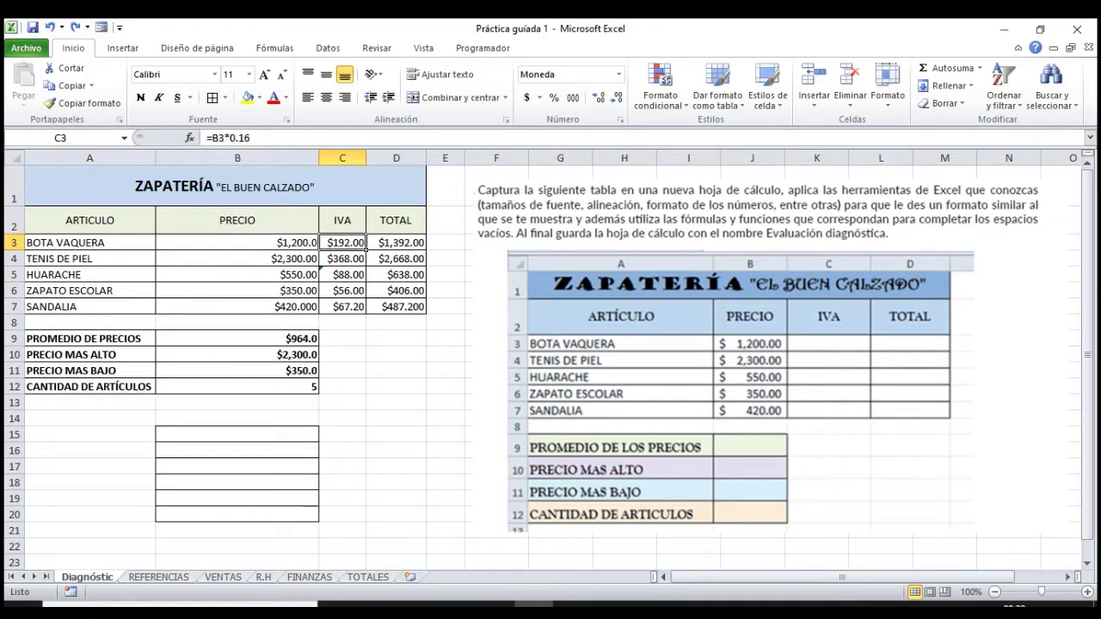
double_click(350, 242)
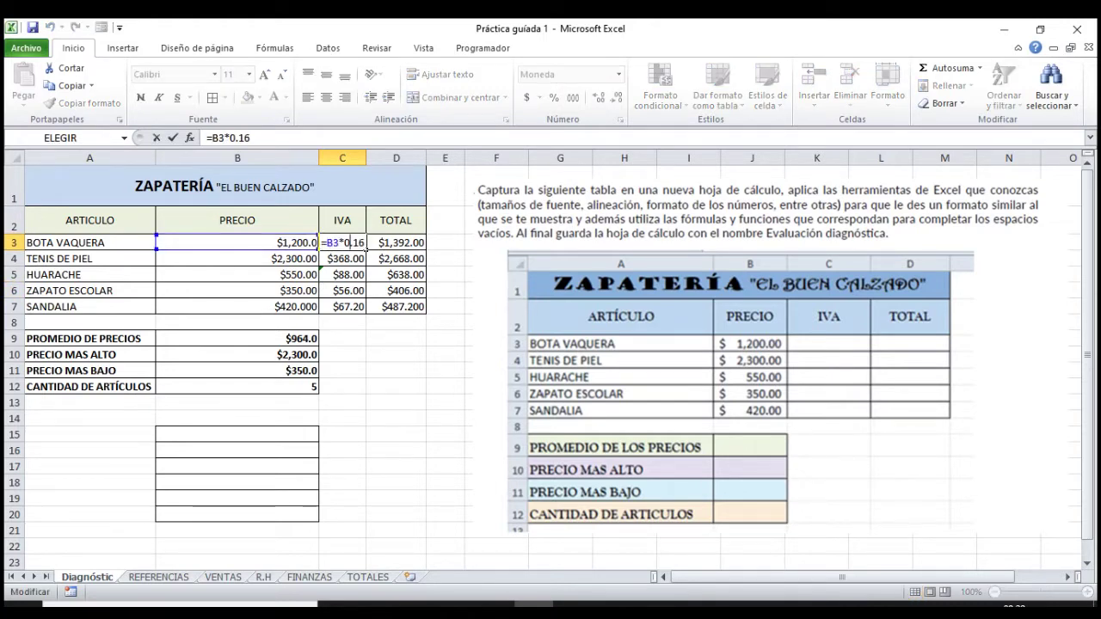
key(Return)
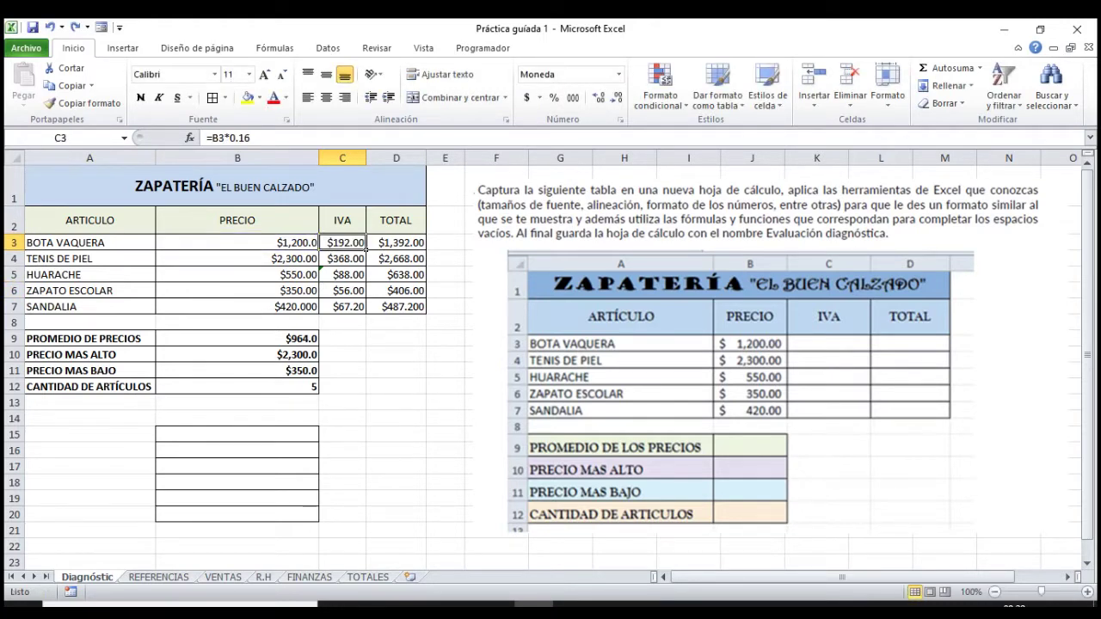
key(Down)
double_click(354, 258)
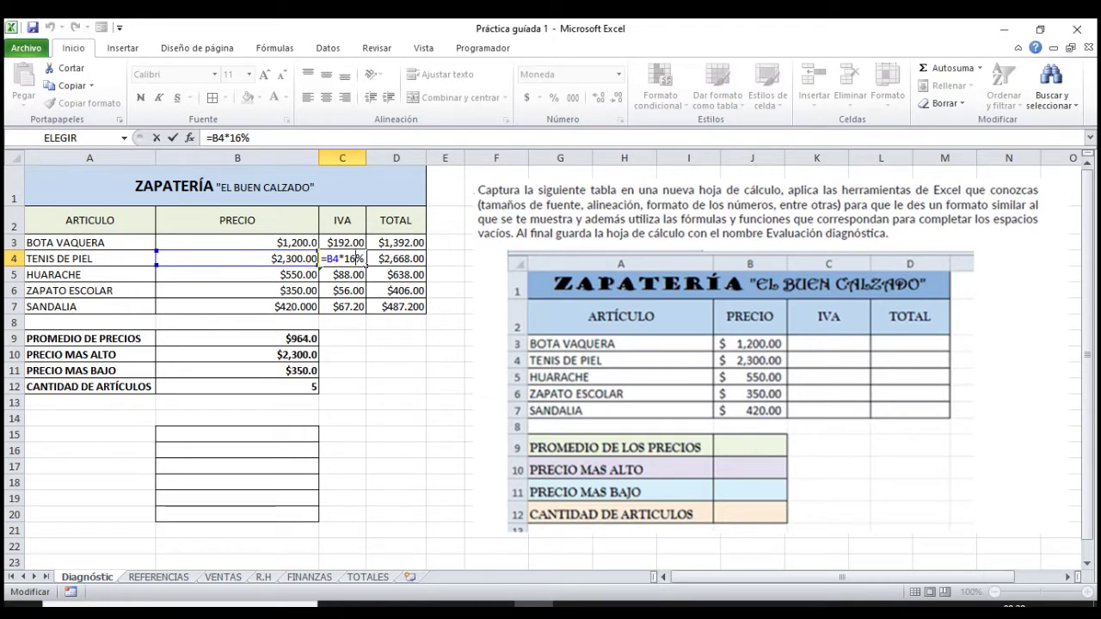
key(Return)
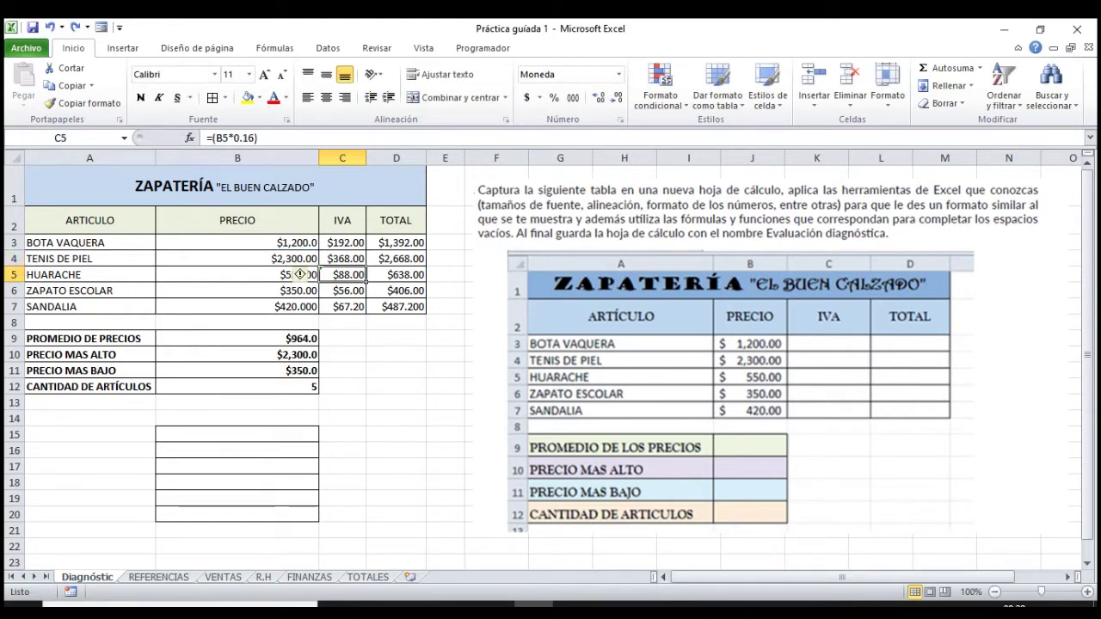
double_click(352, 274)
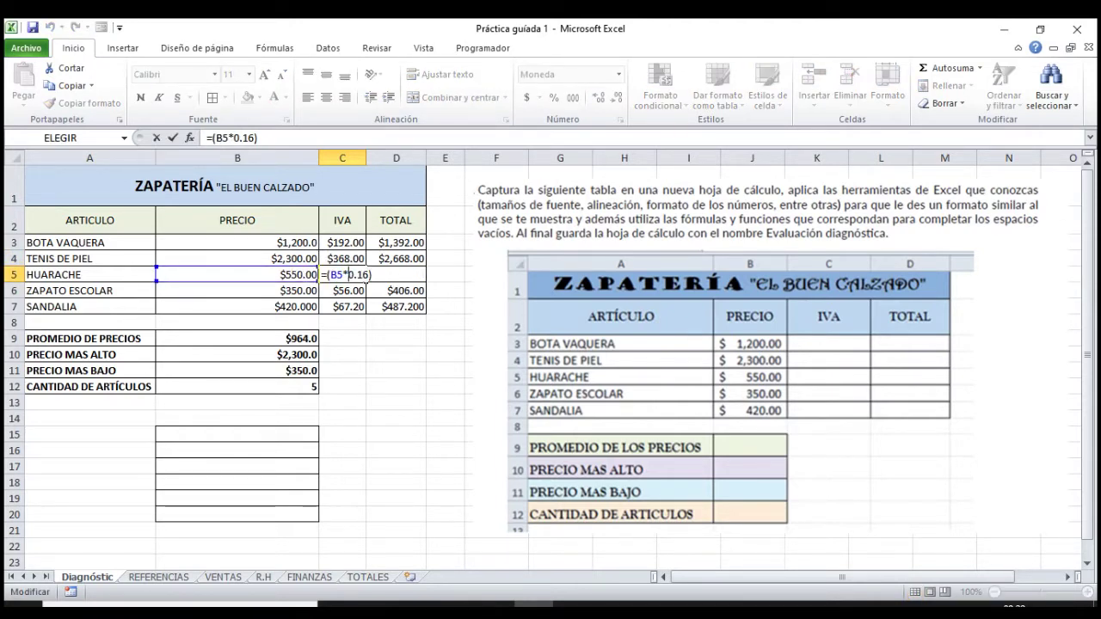
key(ctrl+Return)
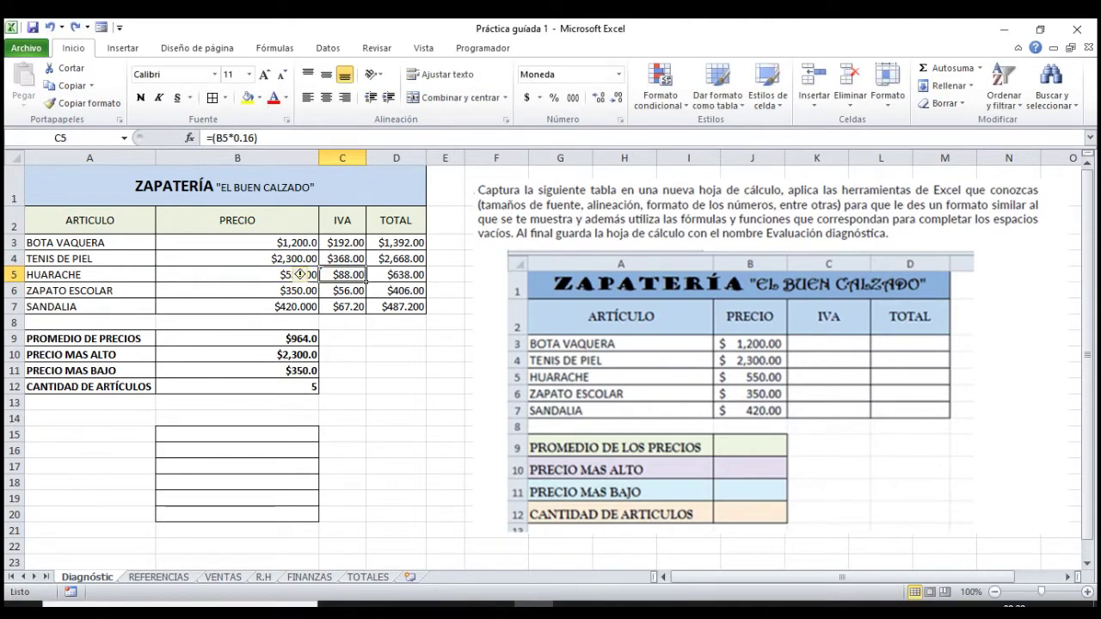
double_click(351, 291)
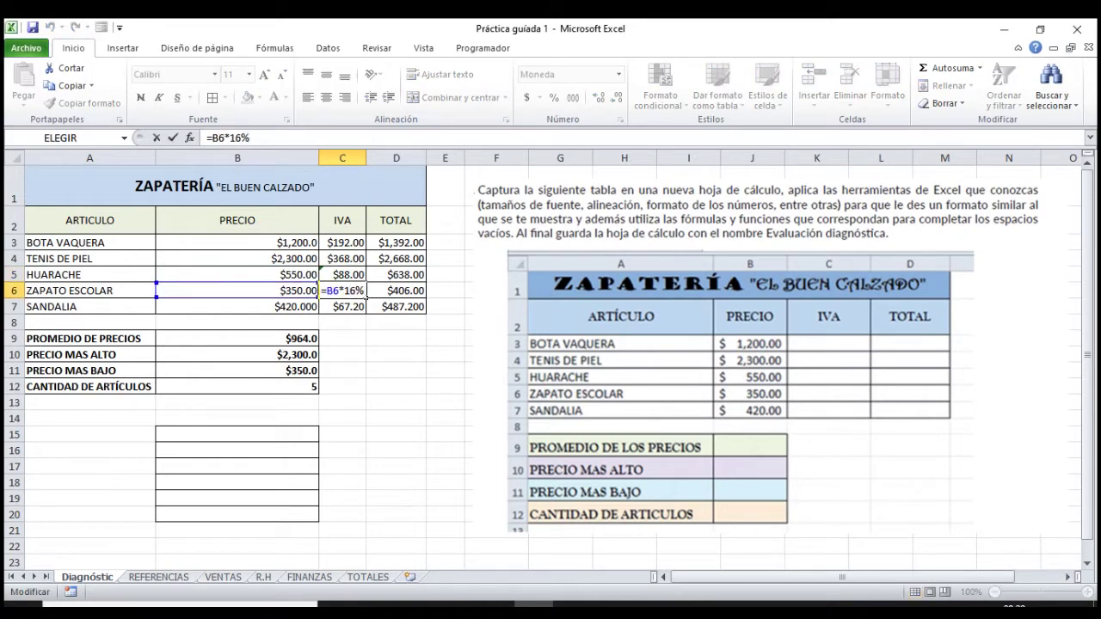
key(ctrl+Return)
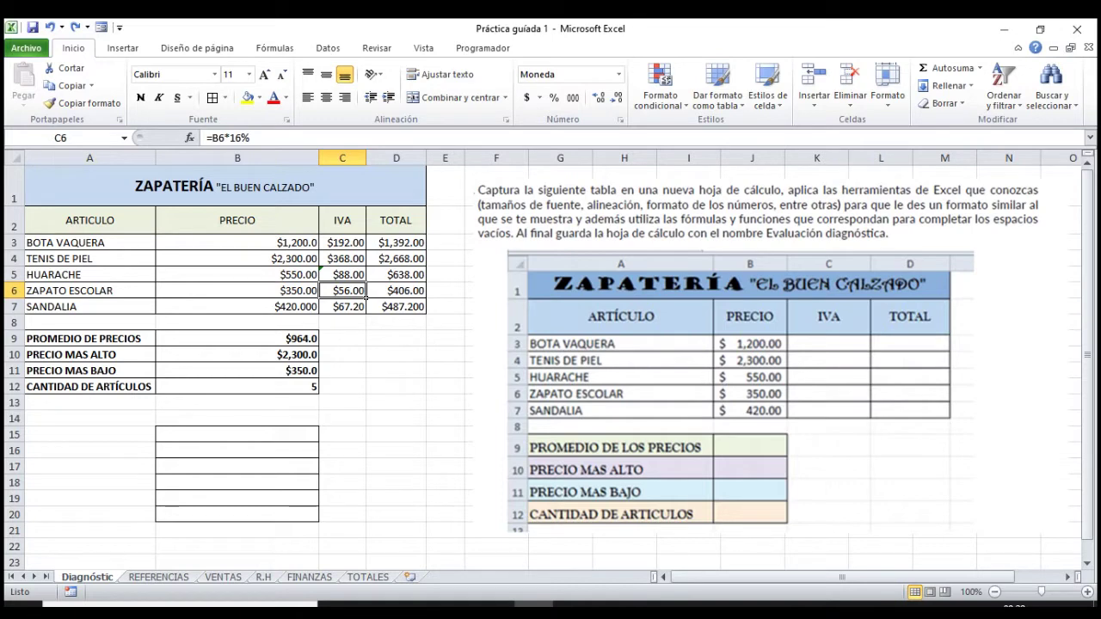
drag(86, 243, 258, 243)
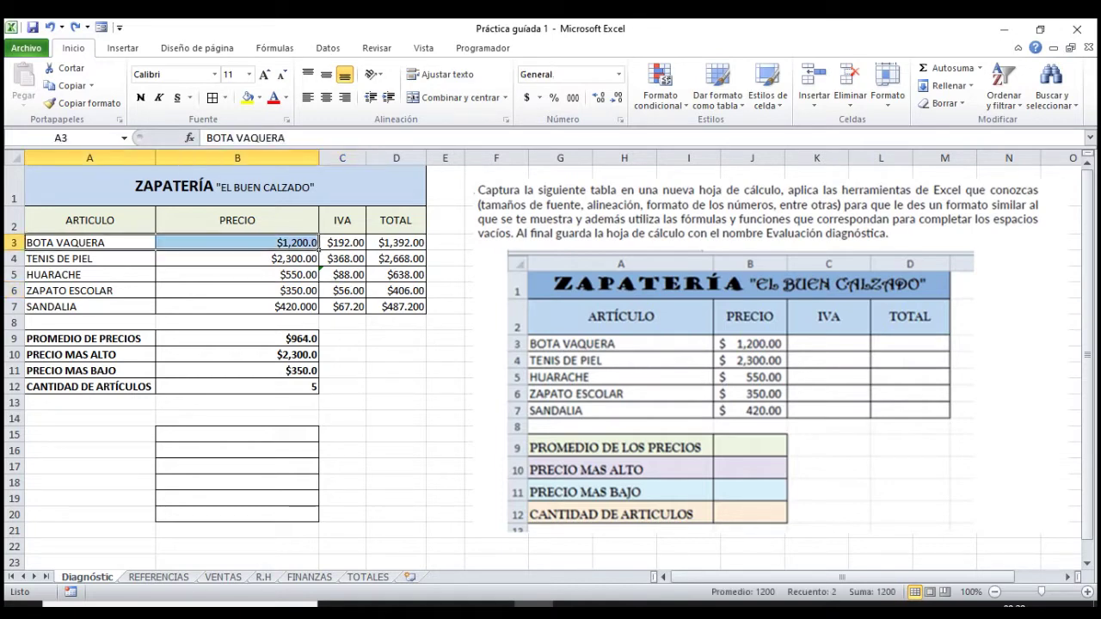
click(310, 243)
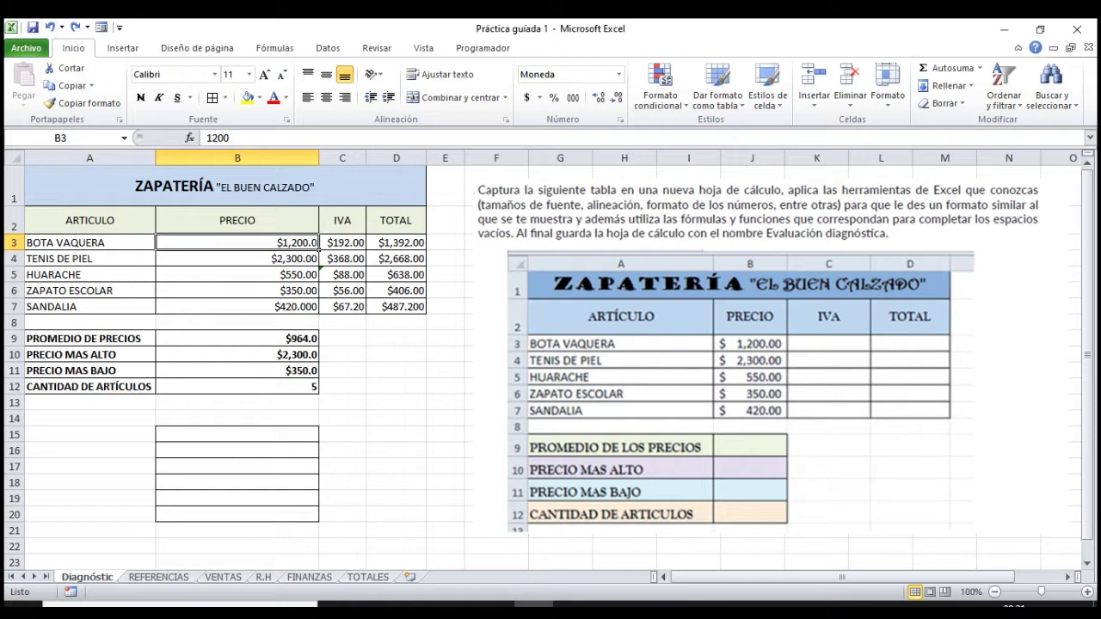
click(343, 242)
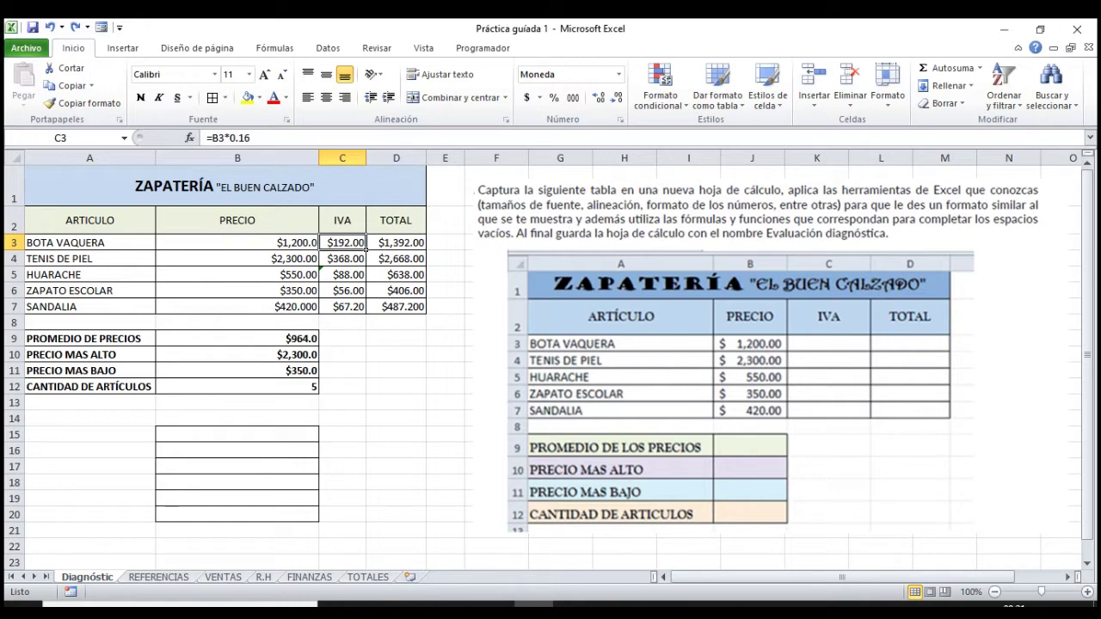
click(395, 242)
text(=B3+C3)
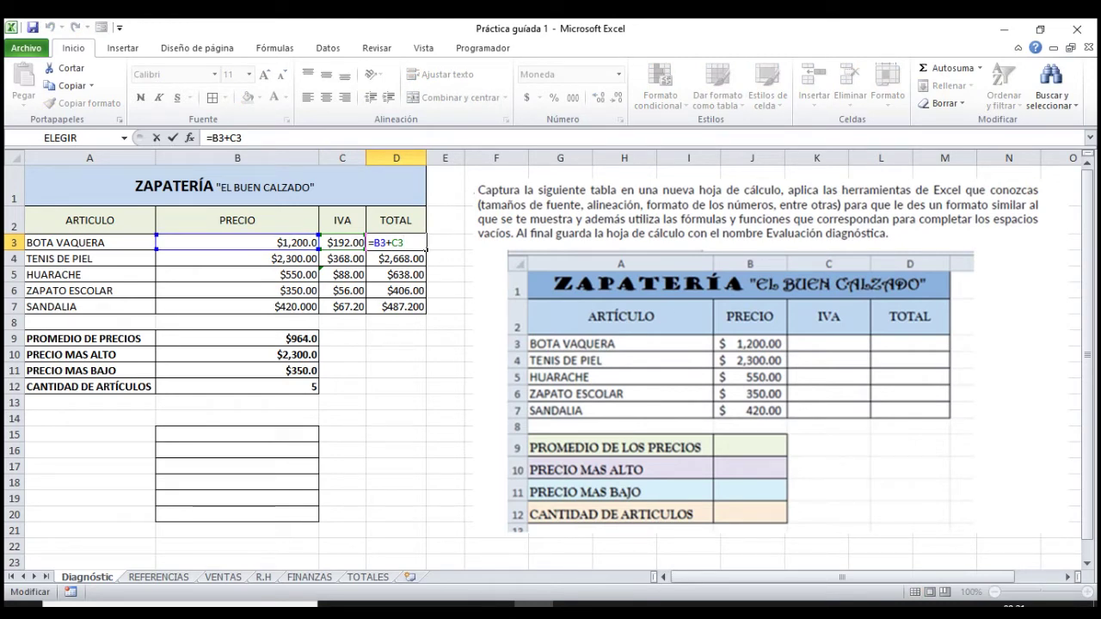
key(Return)
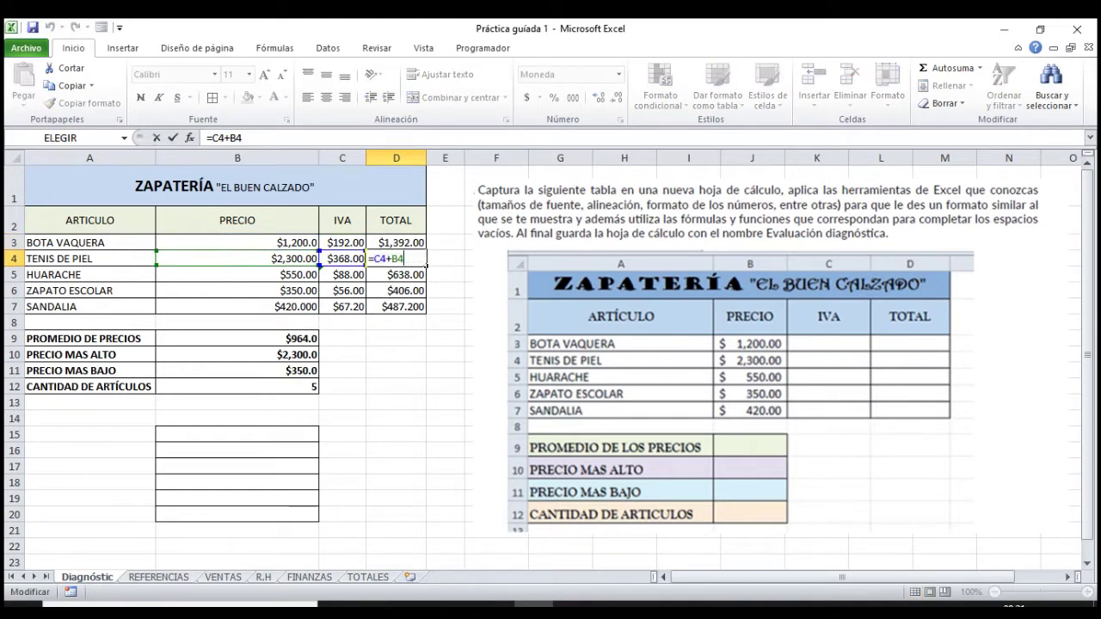
click(422, 275)
text(=(B5+C5))
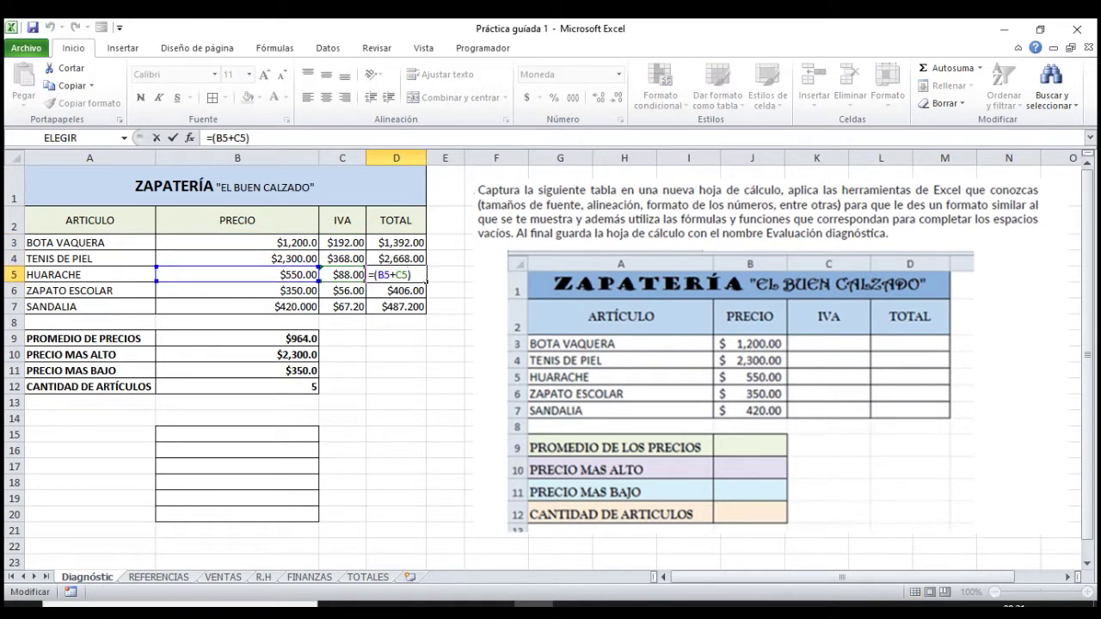
key(Return)
text(=SUMA(B6,C6))
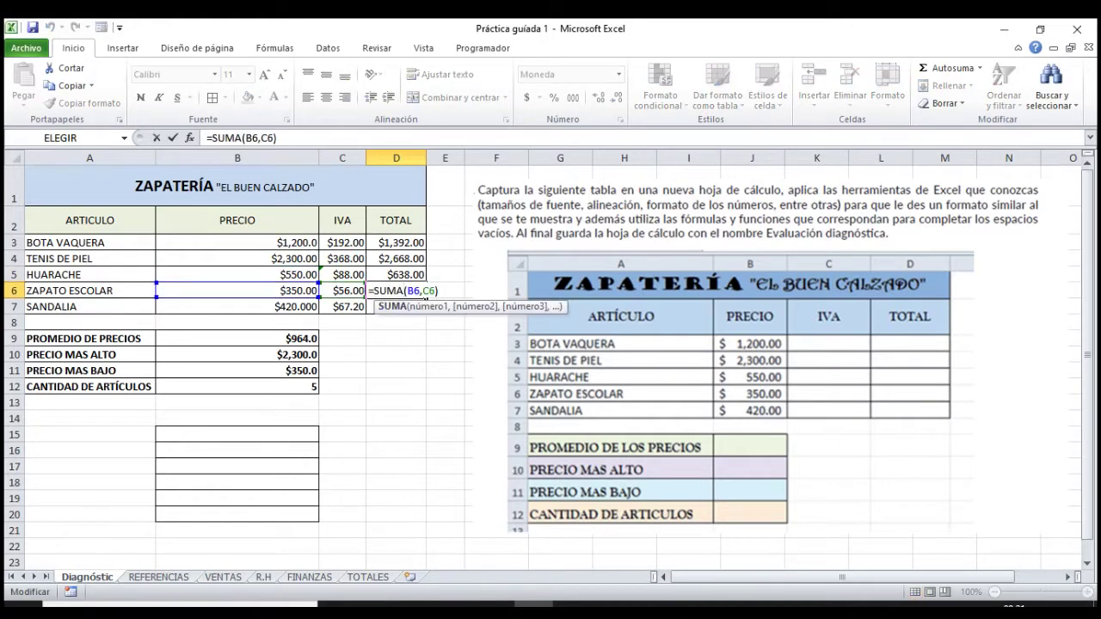
key(Return)
key(F2)
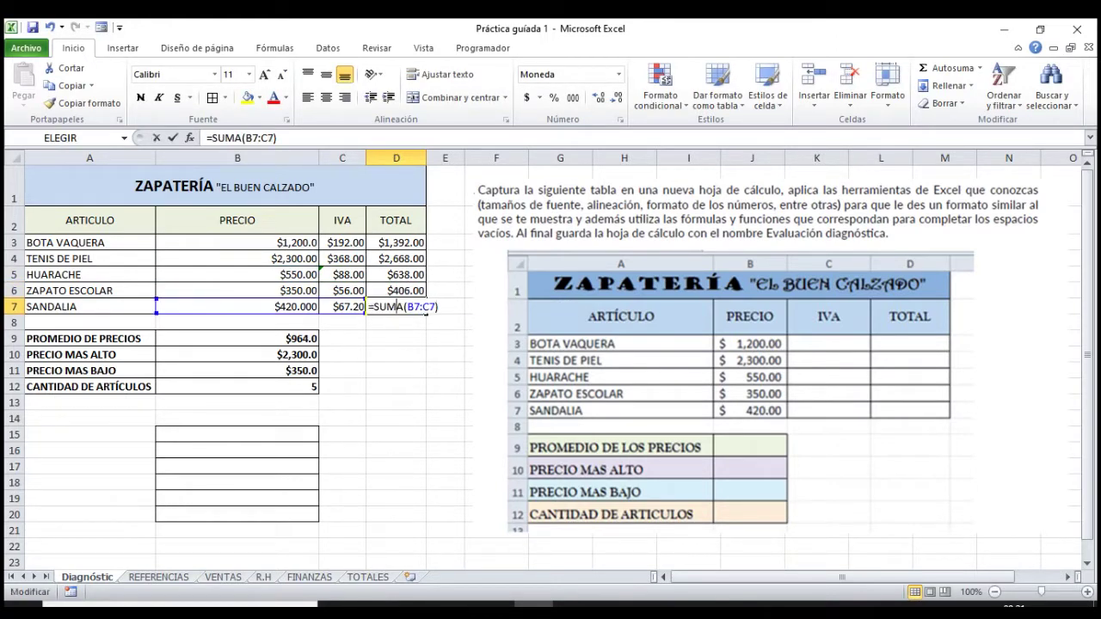
key(Escape)
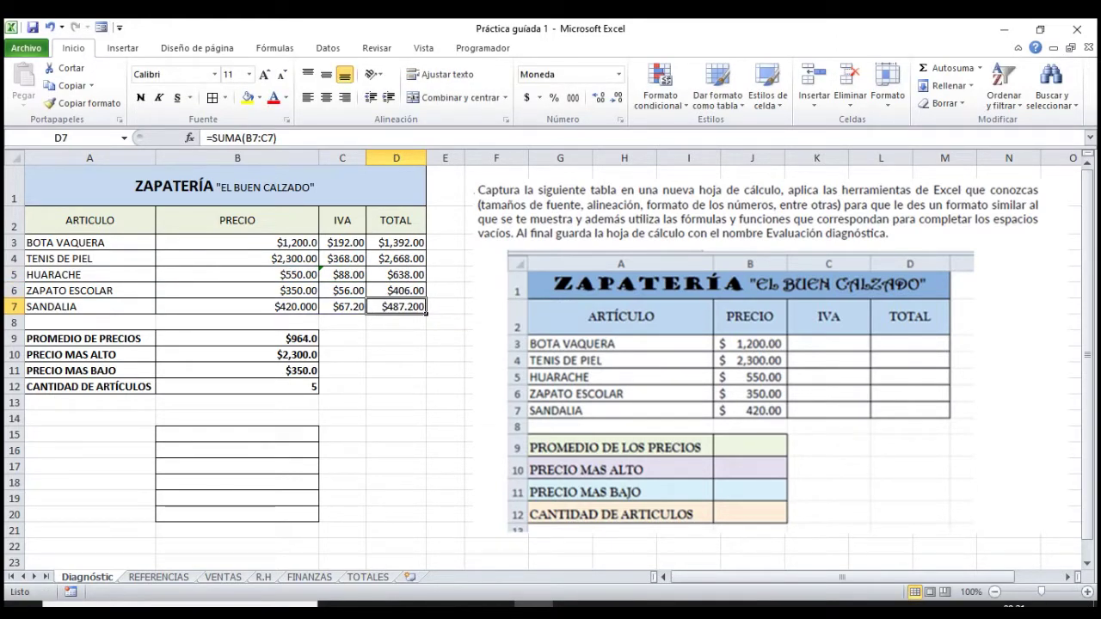
double_click(236, 338)
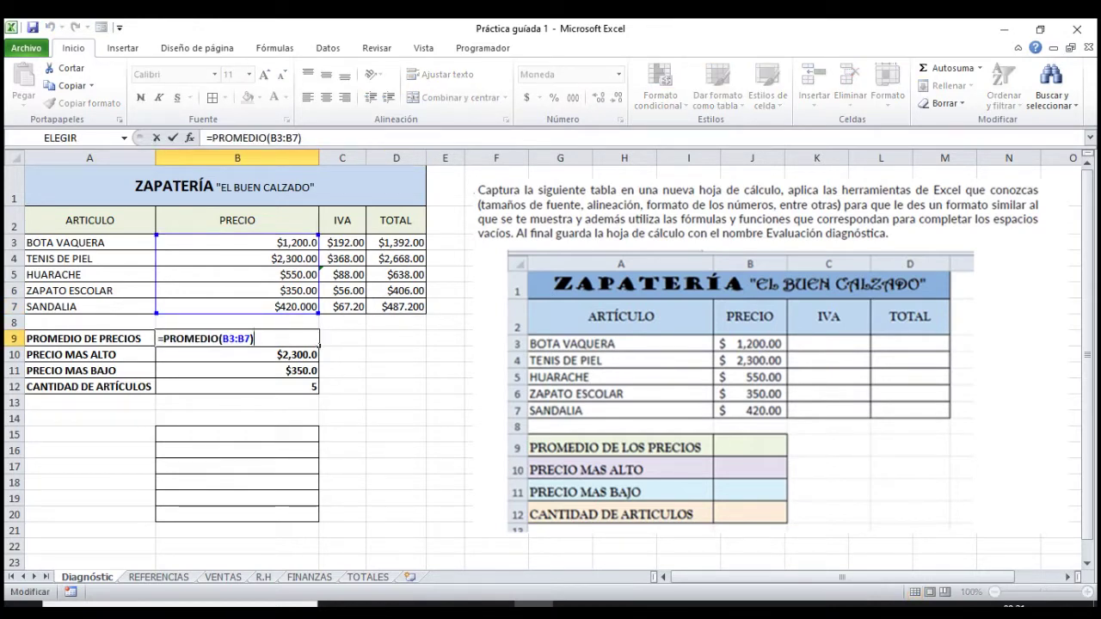
drag(222, 338, 251, 339)
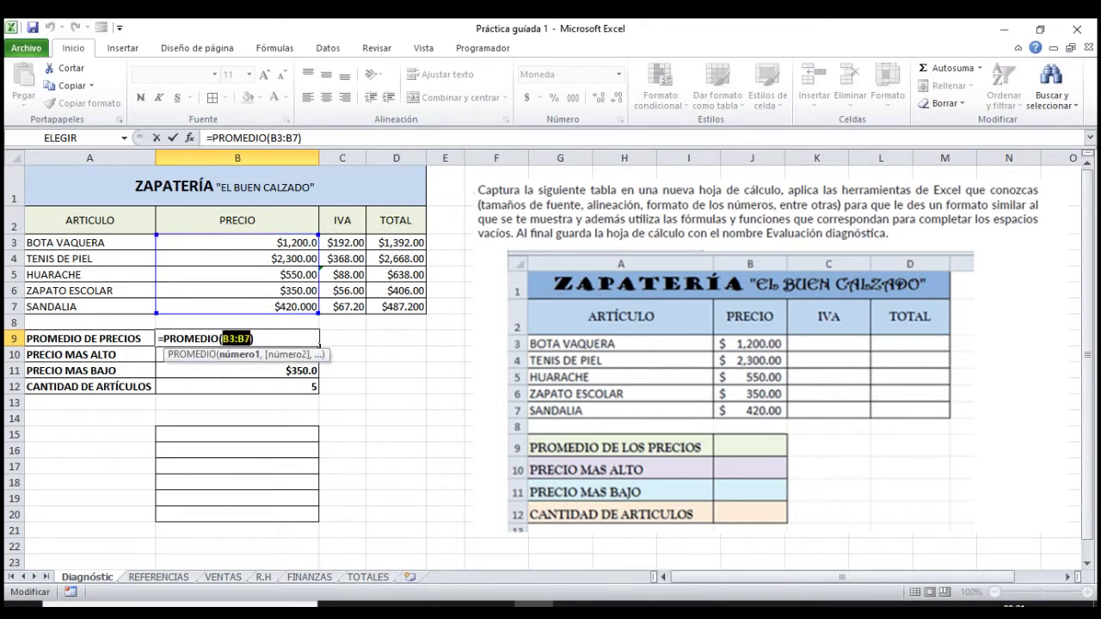
key(ctrl+Return)
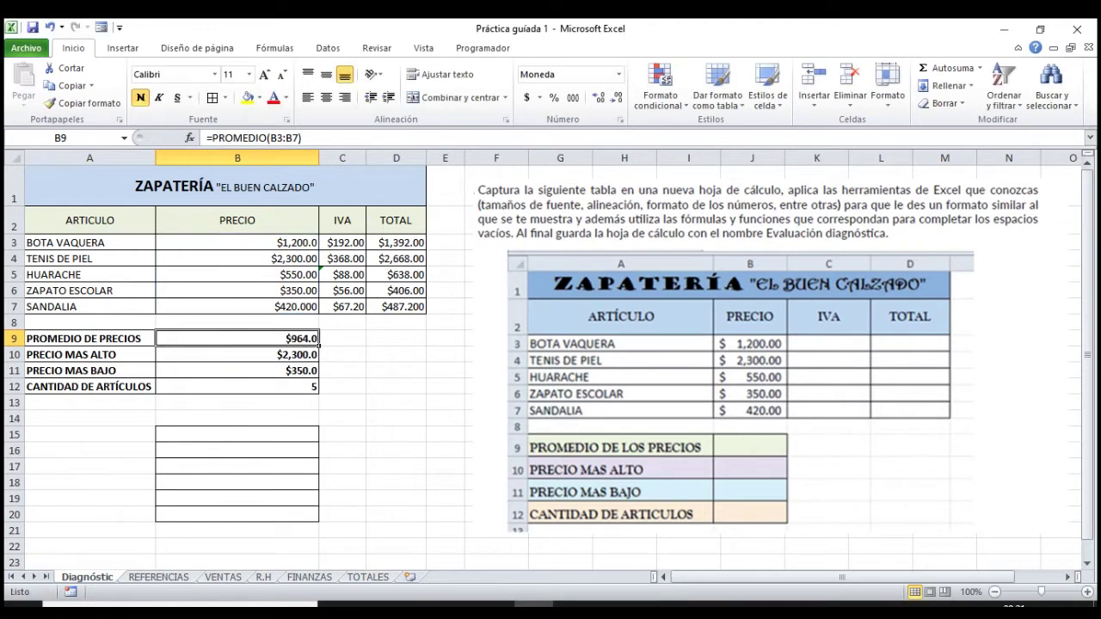
click(237, 386)
click(237, 355)
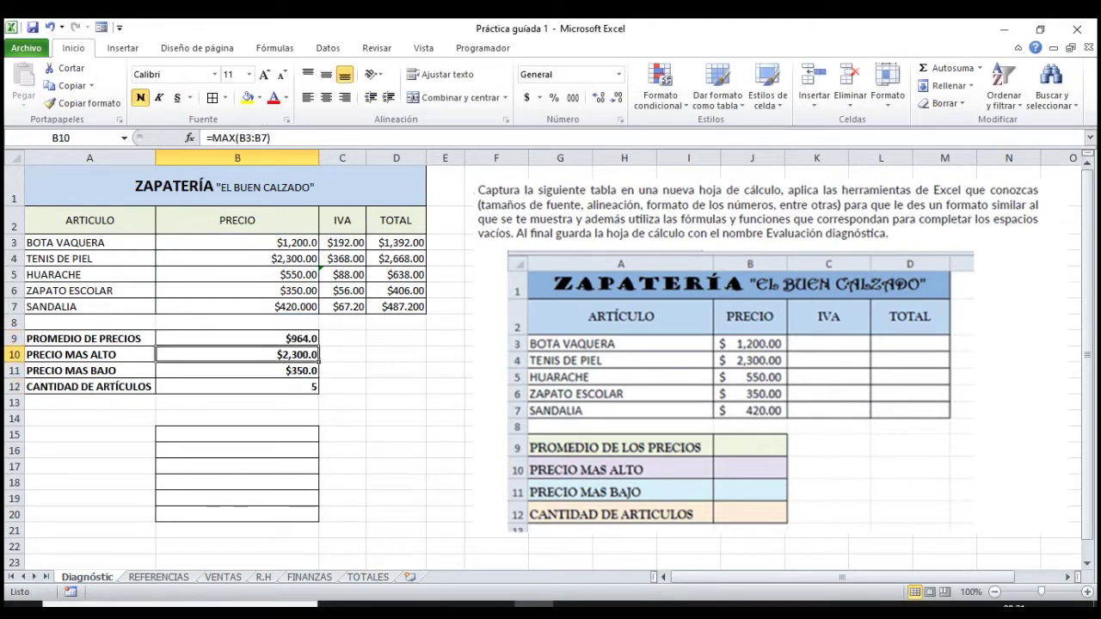
key(F2)
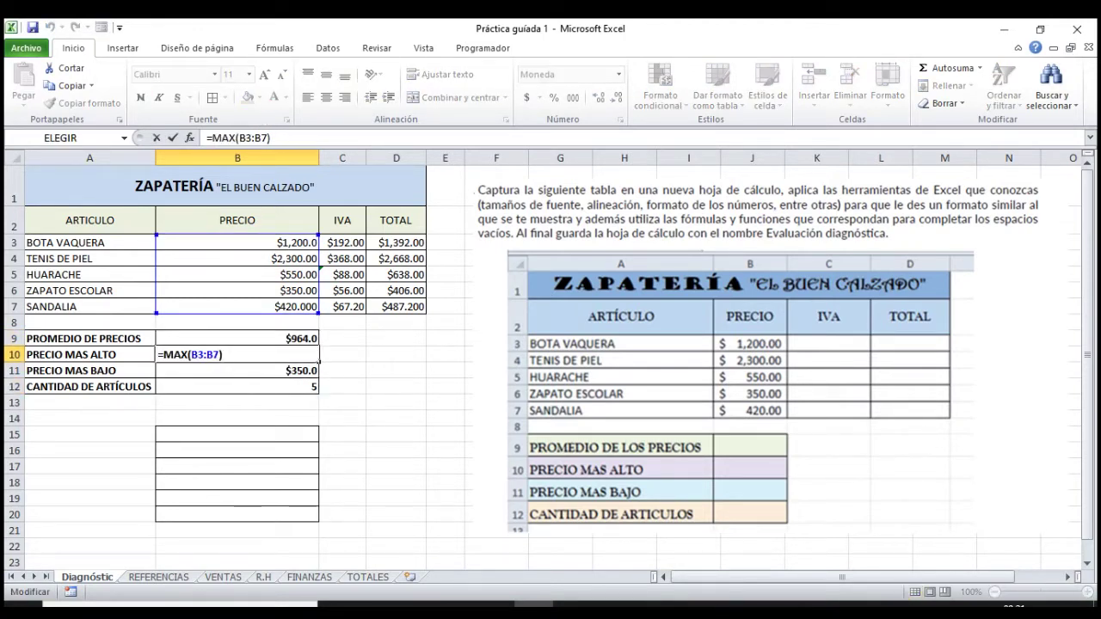
key(Left)
key(shift+Left)
key(shift+Left)
key(shift+Left)
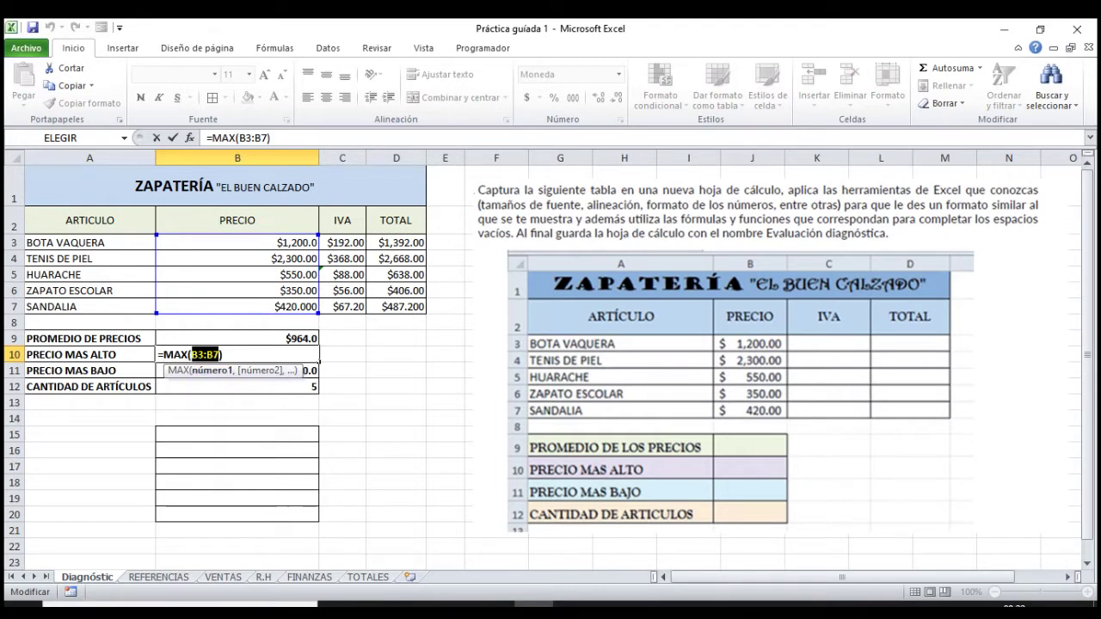
key(ctrl+Return)
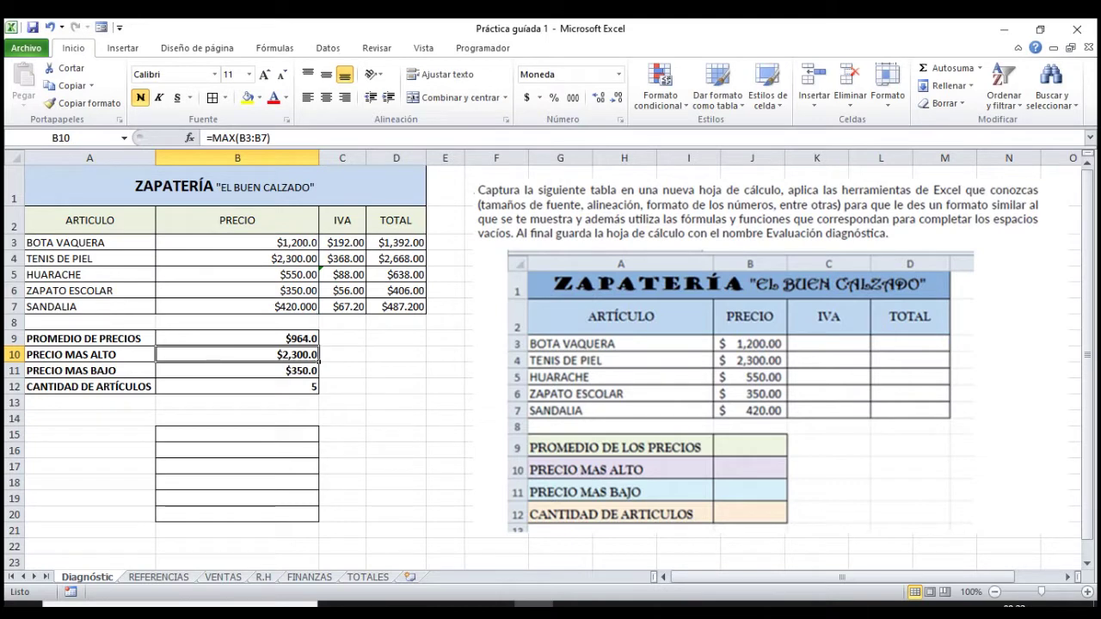
click(316, 370)
double_click(316, 371)
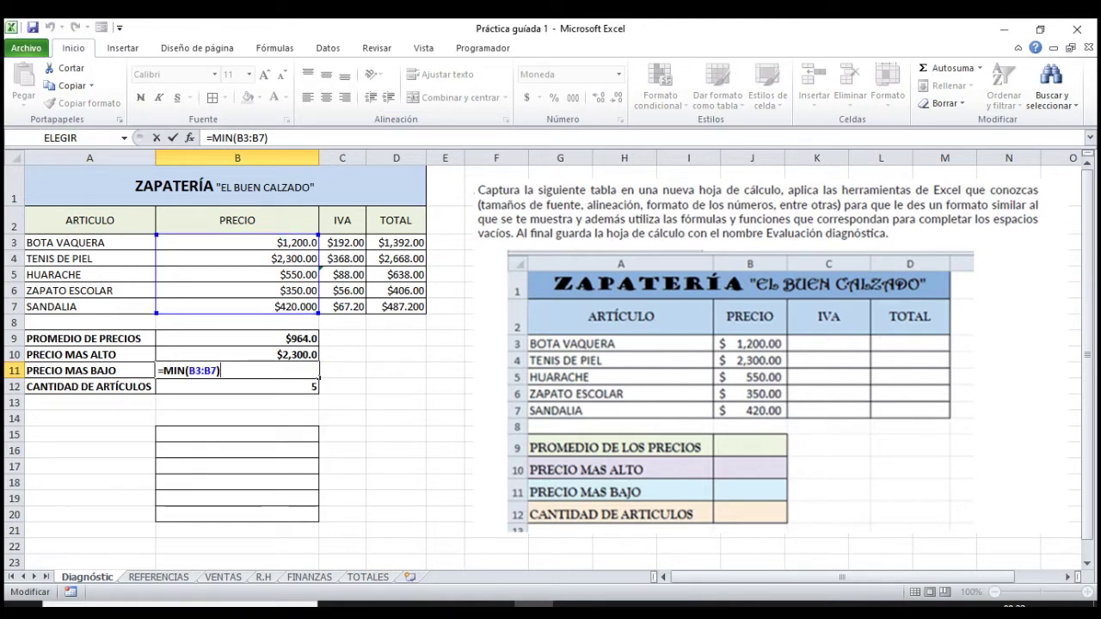
key(ctrl+Return)
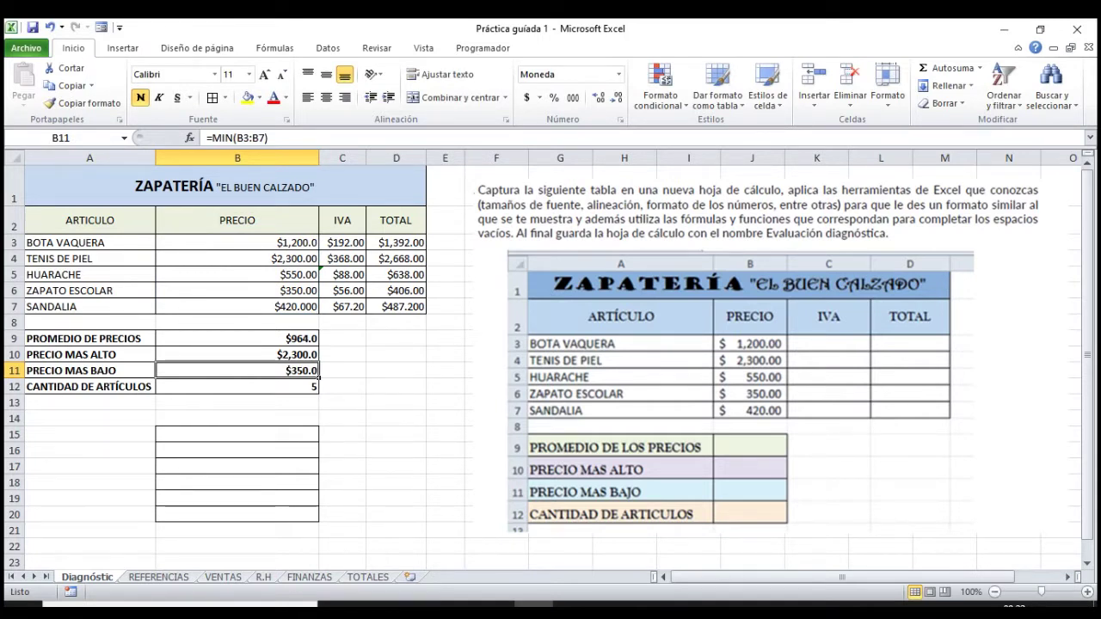
click(237, 386)
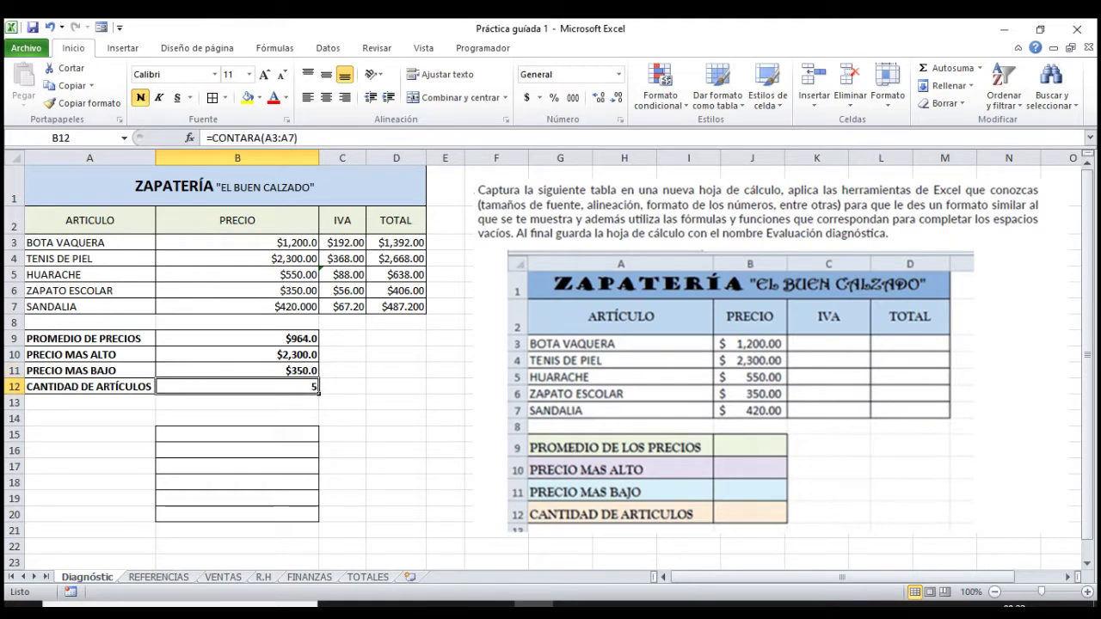
key(F2)
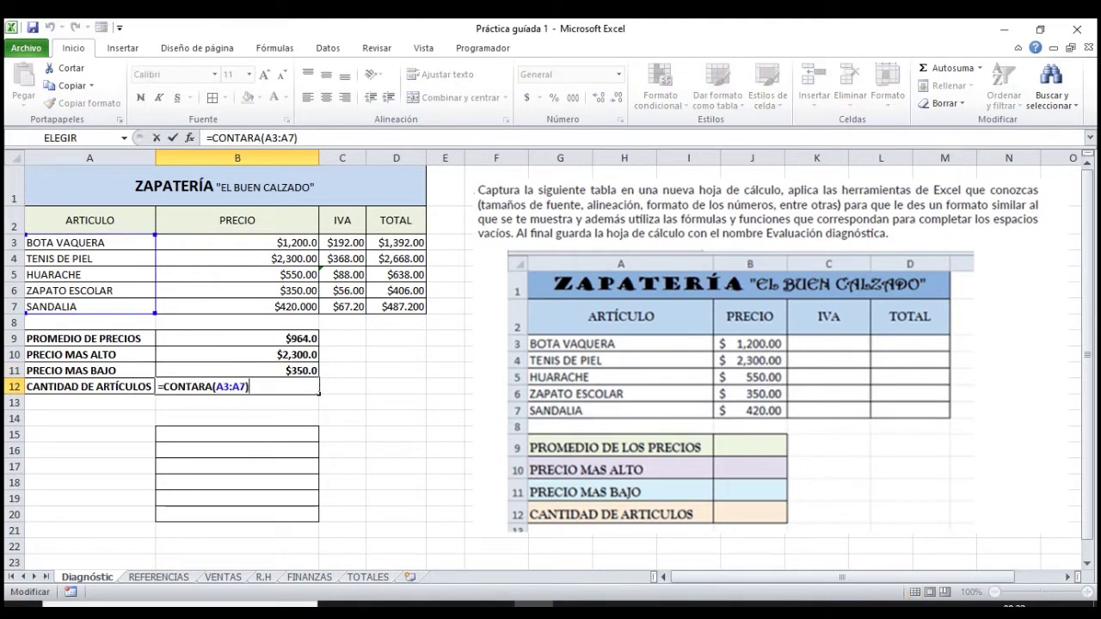
click(214, 386)
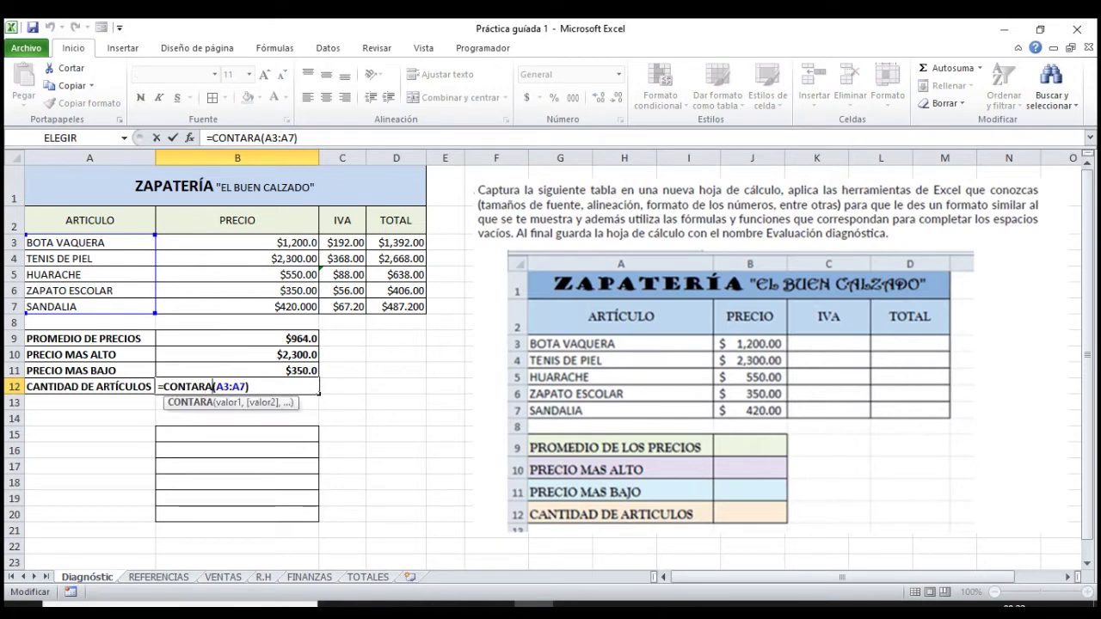
key(Return)
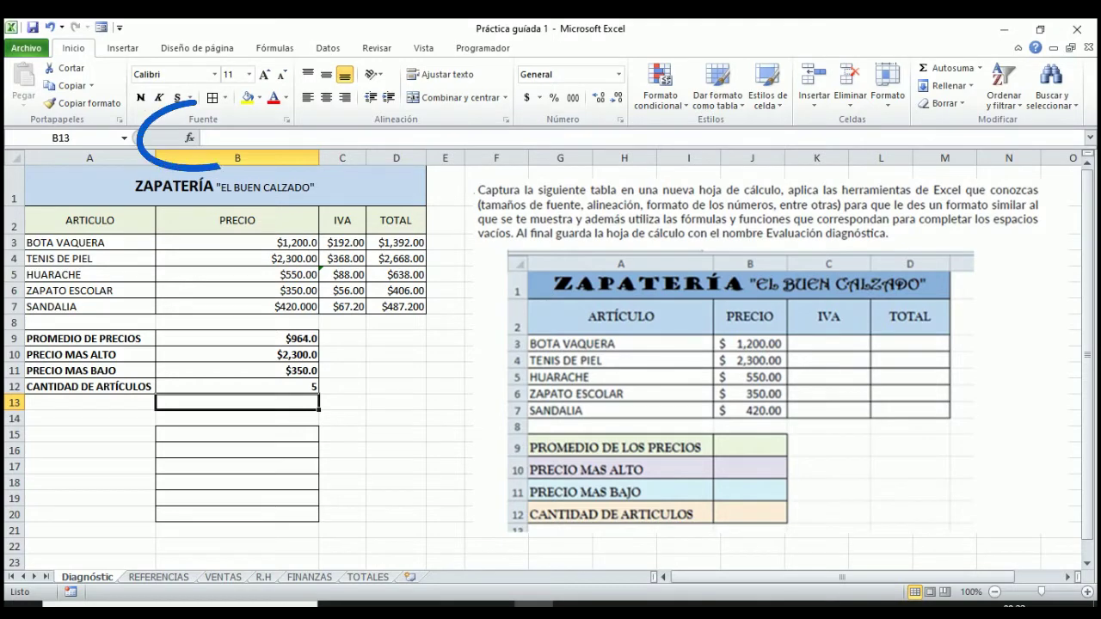
From the Fórmulas tab, search Insertar función for "contar".
click(189, 137)
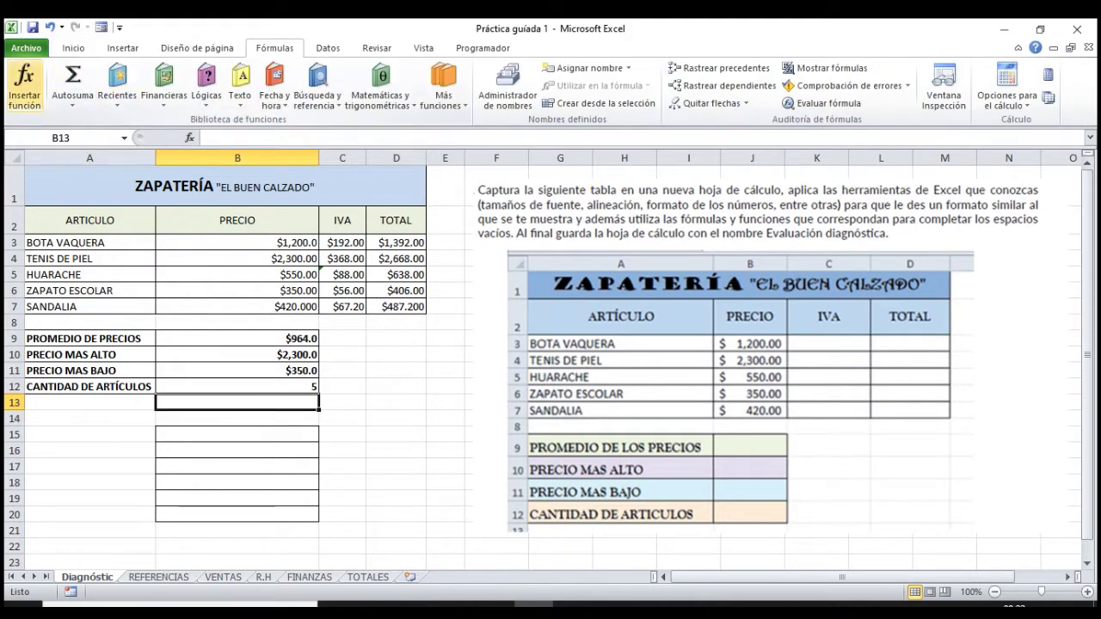
click(25, 86)
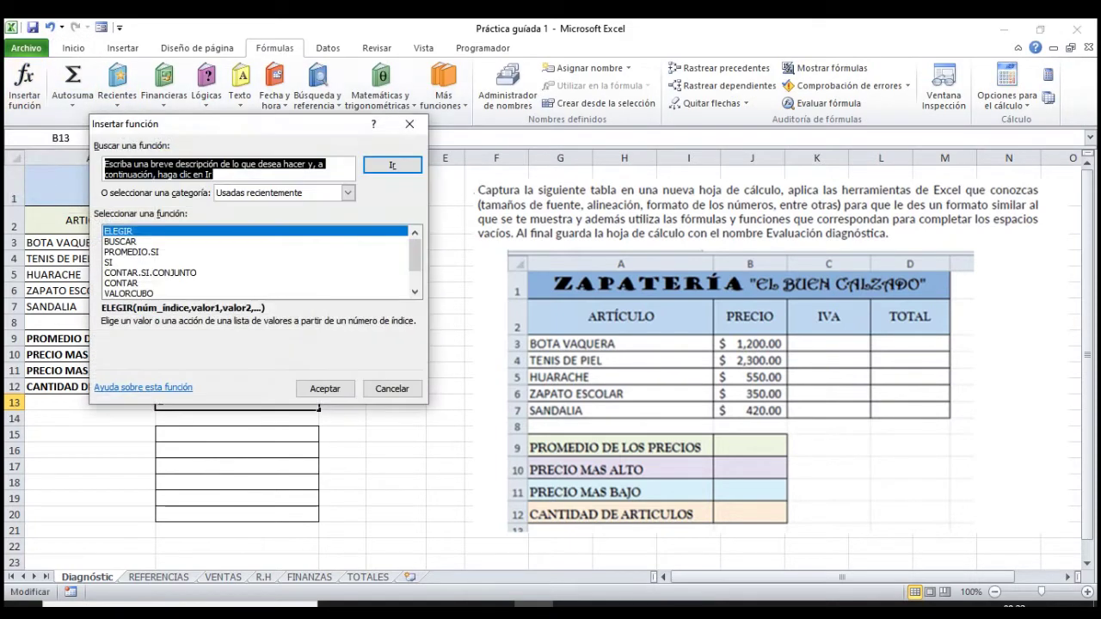
drag(215, 124, 401, 191)
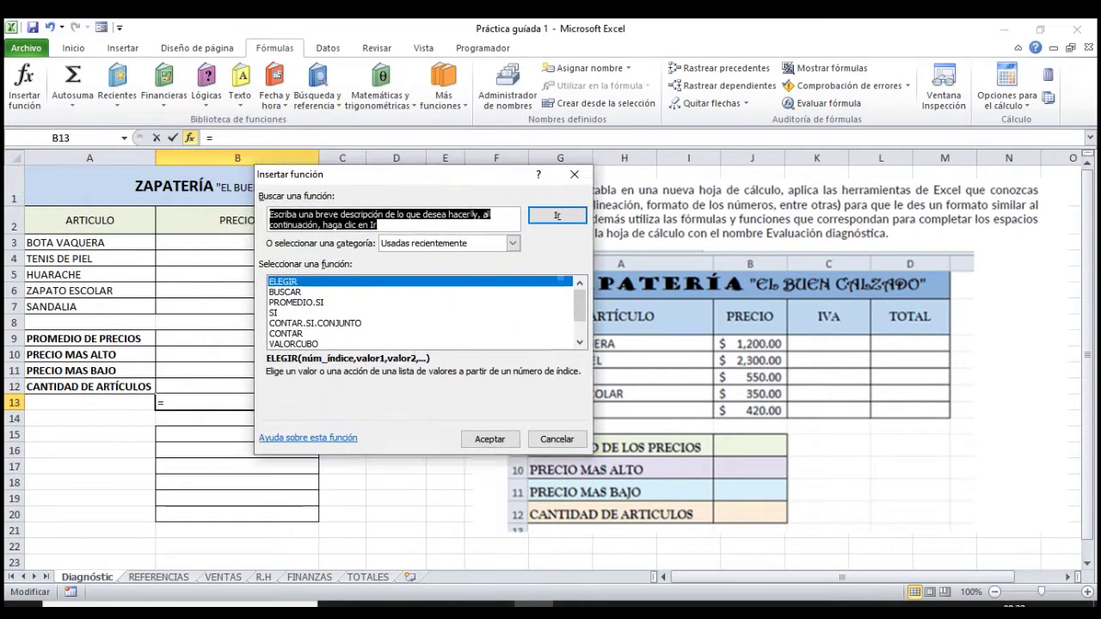
text(contar)
click(578, 234)
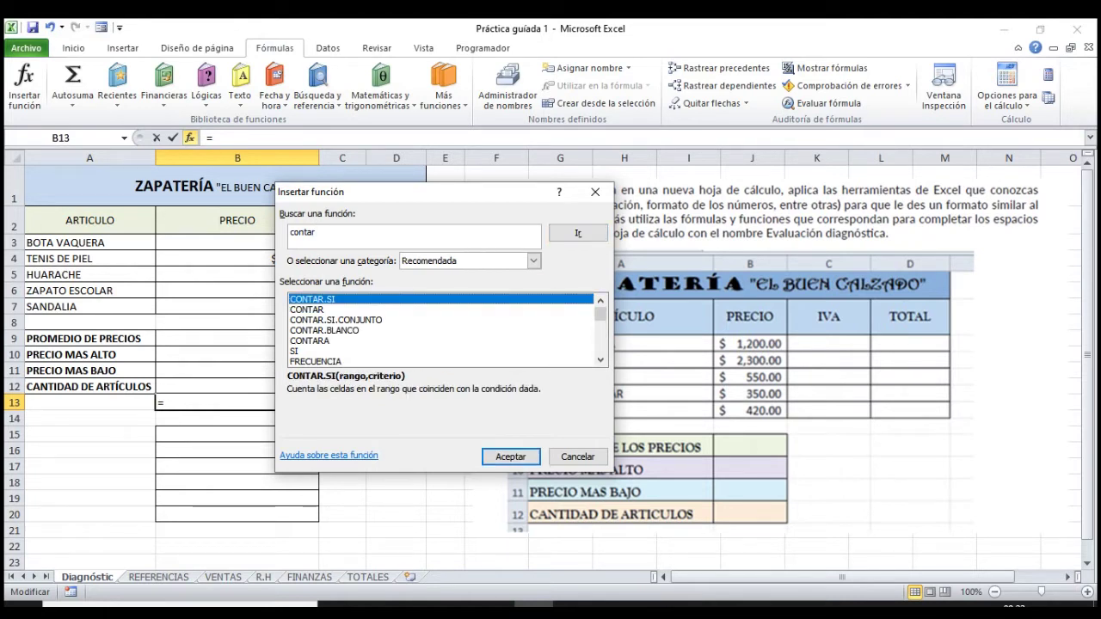
Compare the descriptions of CONTAR and CONTARA in the search results.
click(307, 309)
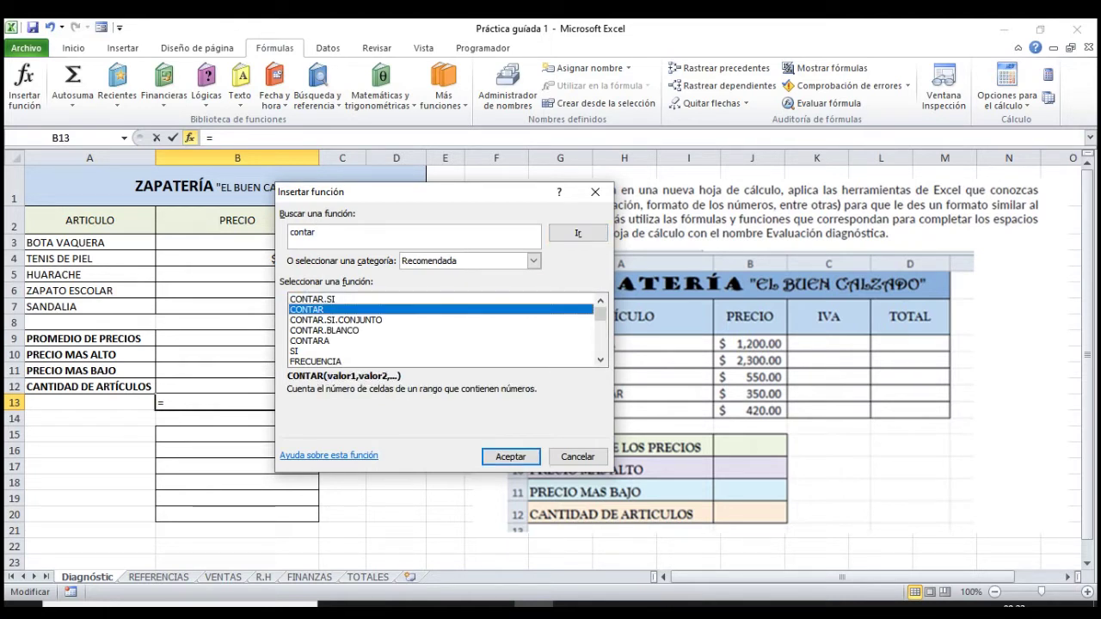
click(309, 341)
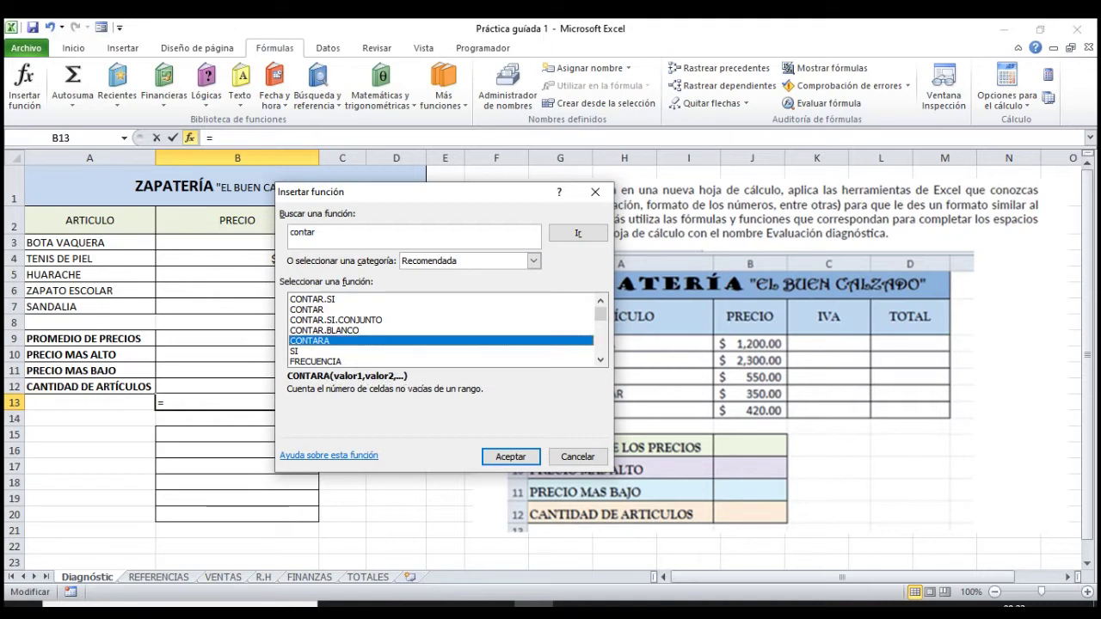
click(307, 309)
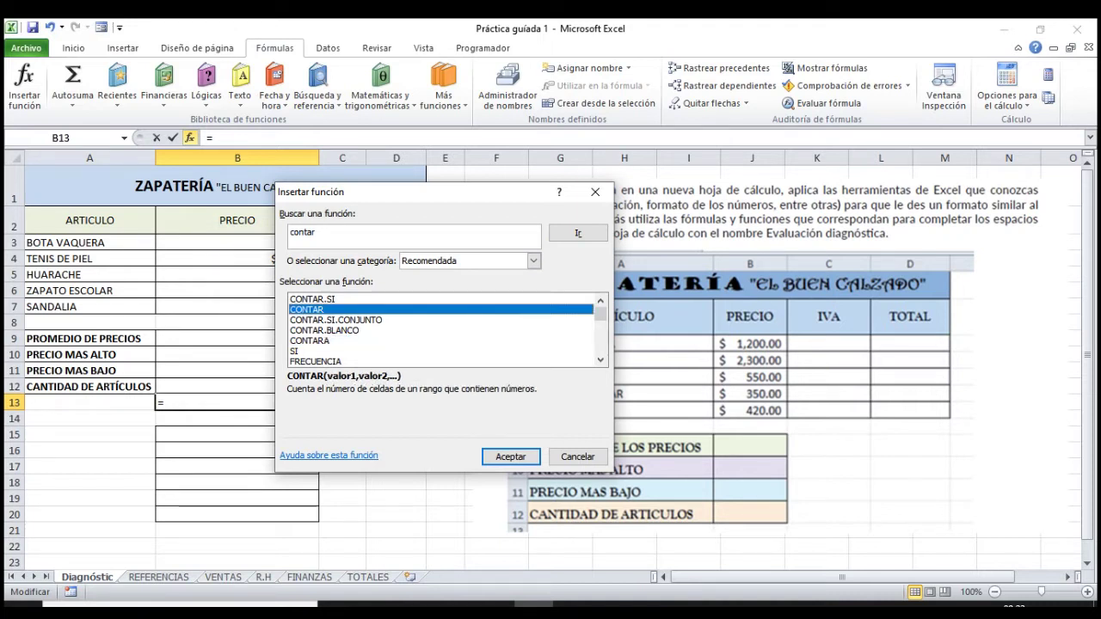
click(310, 340)
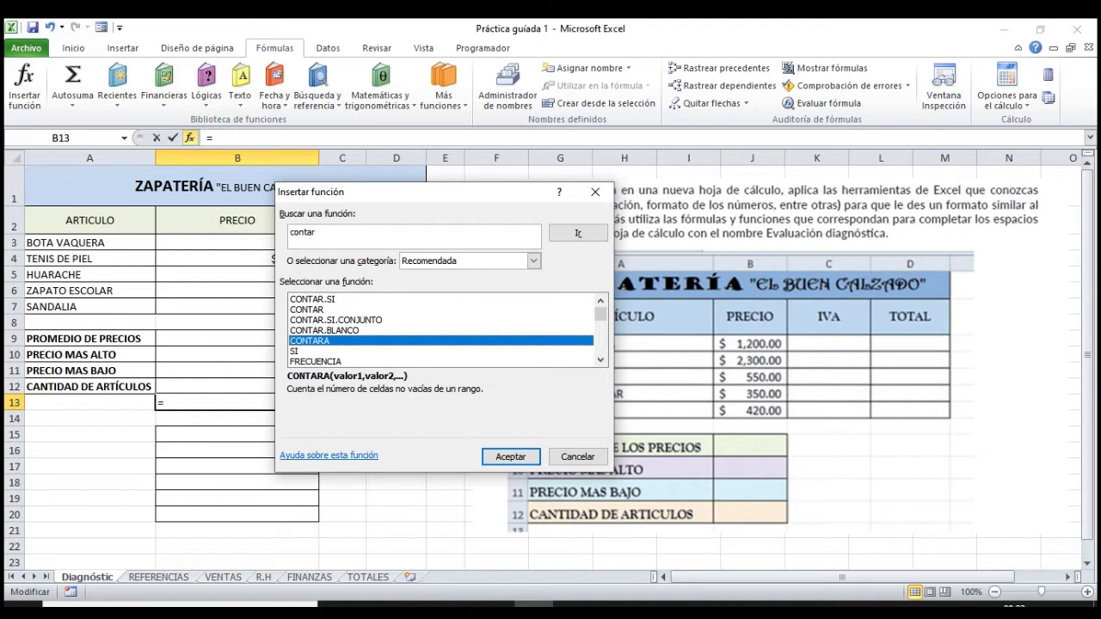
click(308, 309)
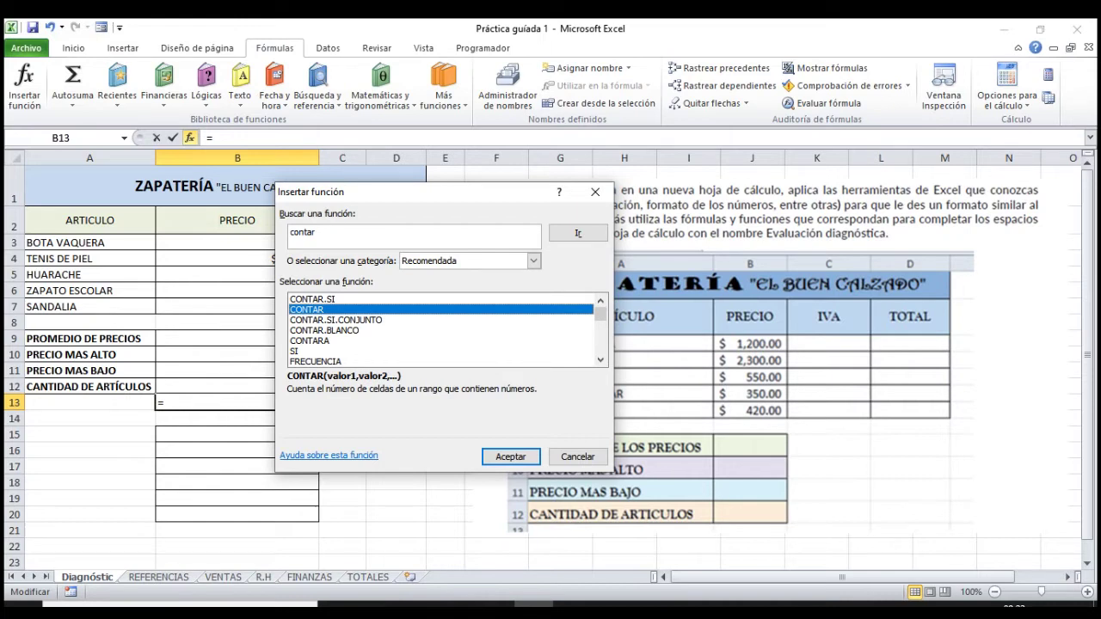
drag(310, 192, 408, 188)
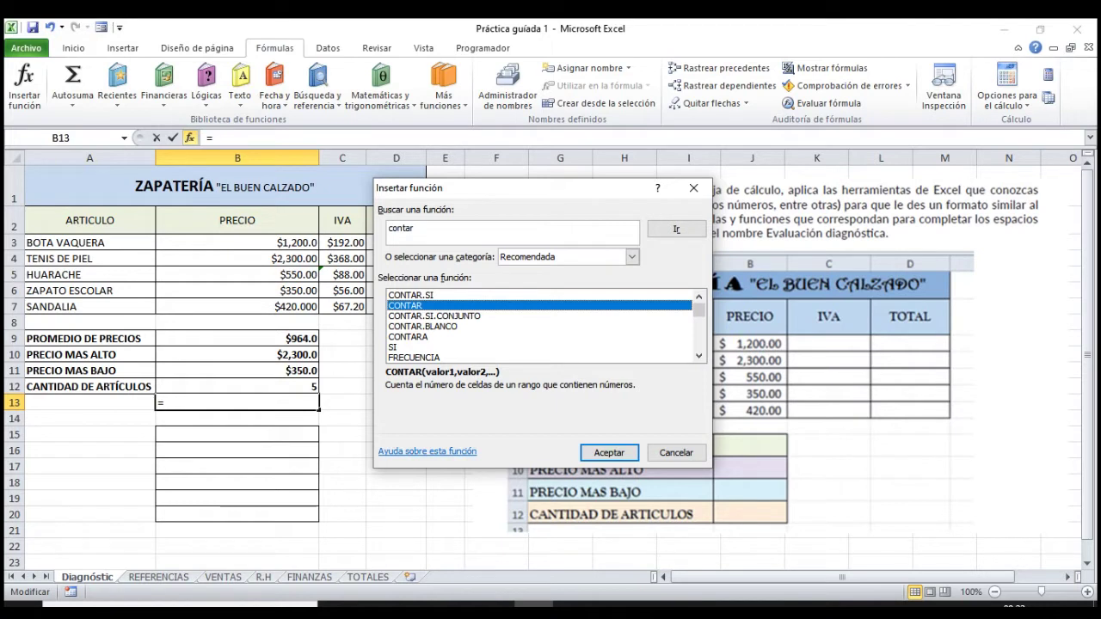
click(409, 337)
click(414, 357)
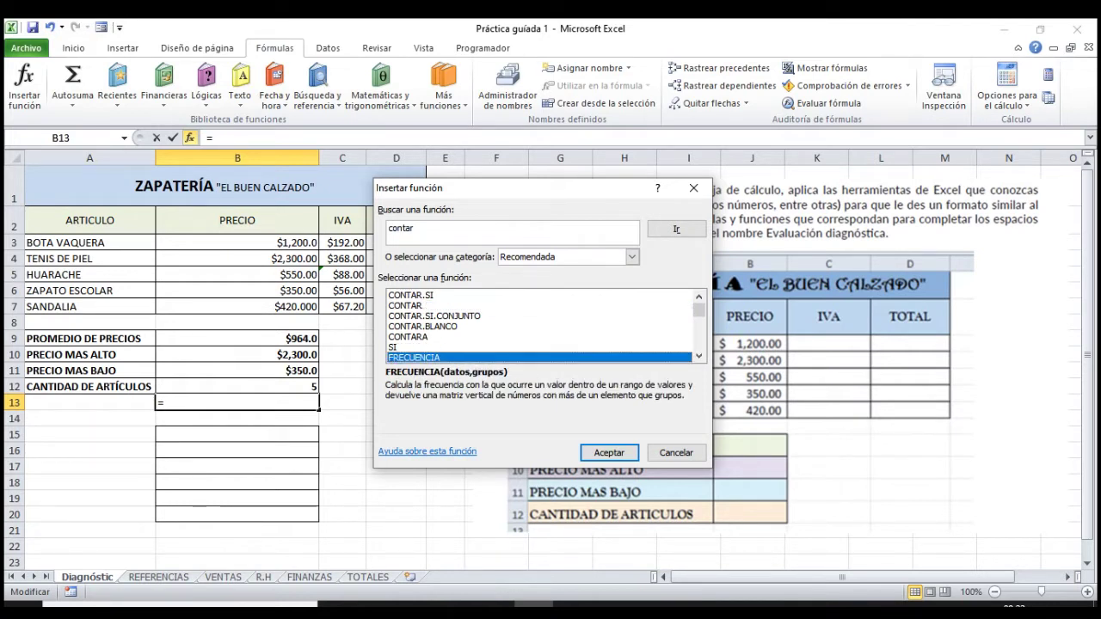
Scroll the function list, clear the search and cancel without inserting a function.
drag(698, 309, 698, 337)
scroll(542, 325, down, 1)
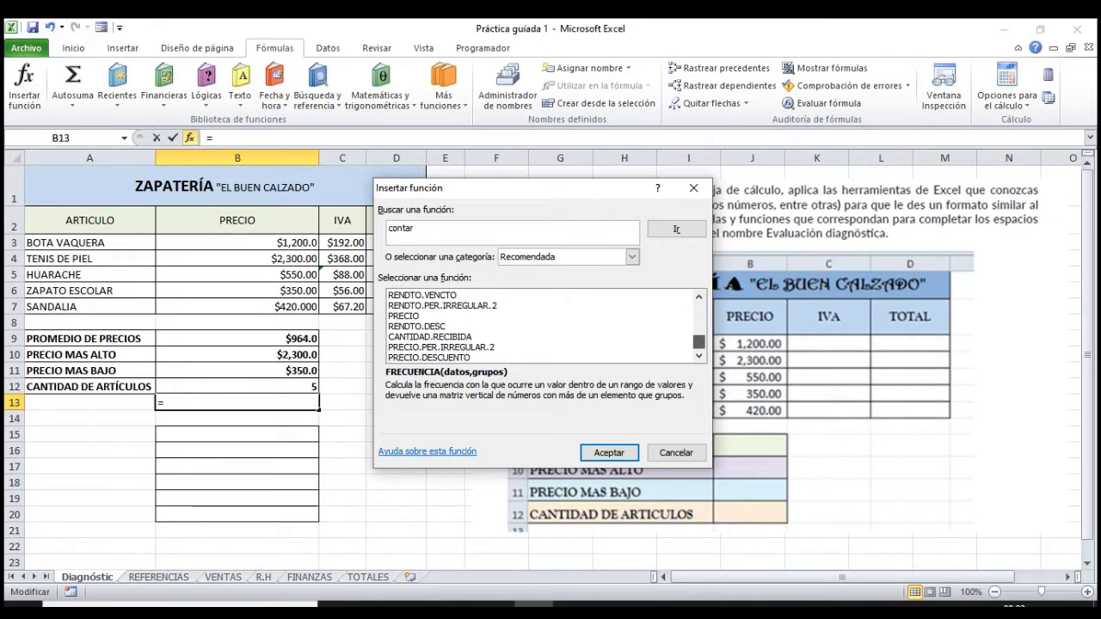
drag(698, 342, 698, 308)
click(676, 228)
key(BackSpace)
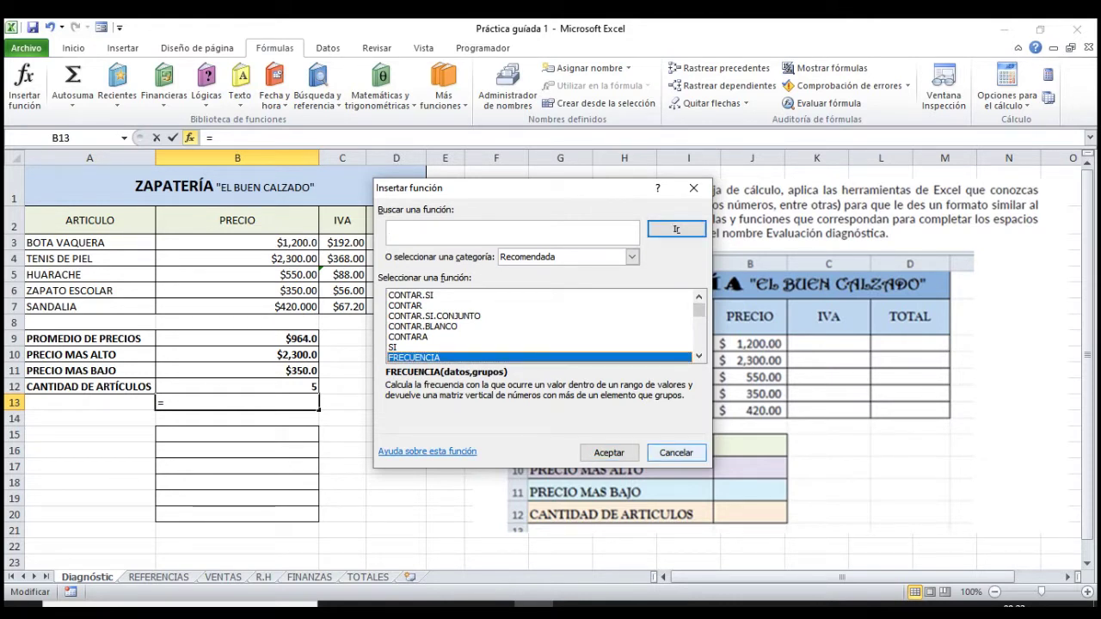
click(676, 452)
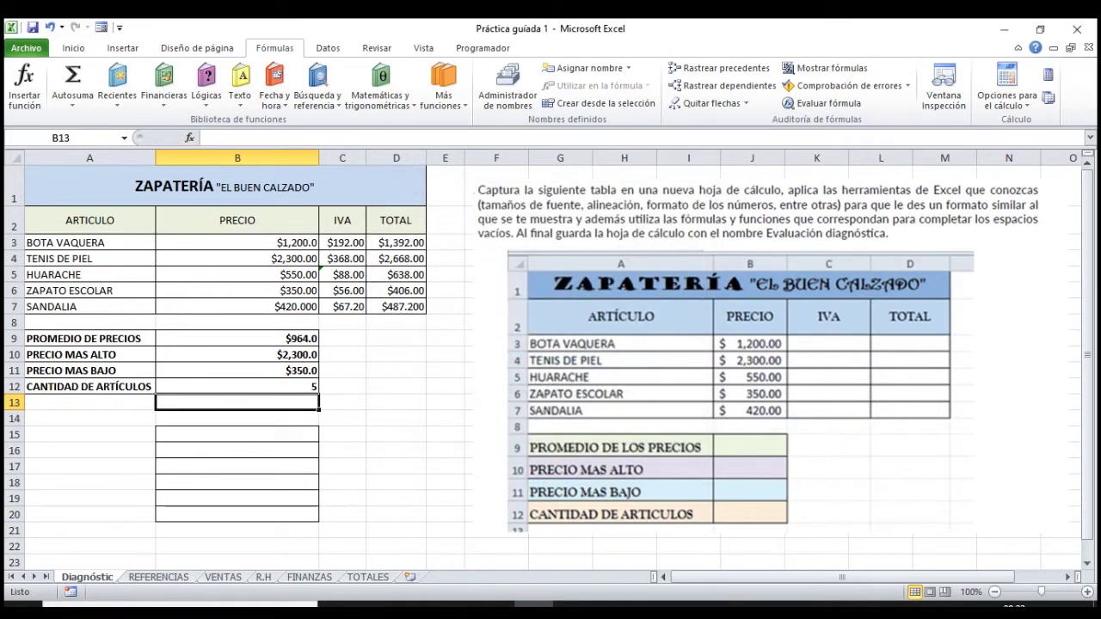
On the REFERENCIAS sheet, review the reference headings, C2's IVA formula and the 20% rate in D1.
click(238, 242)
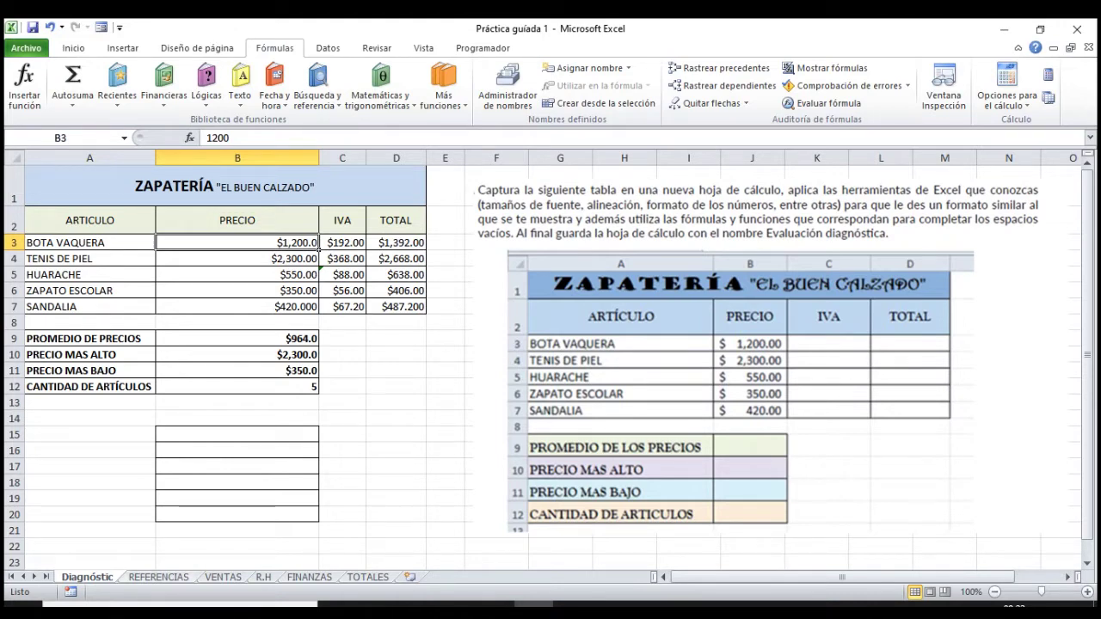
key(ctrl+Page_Down)
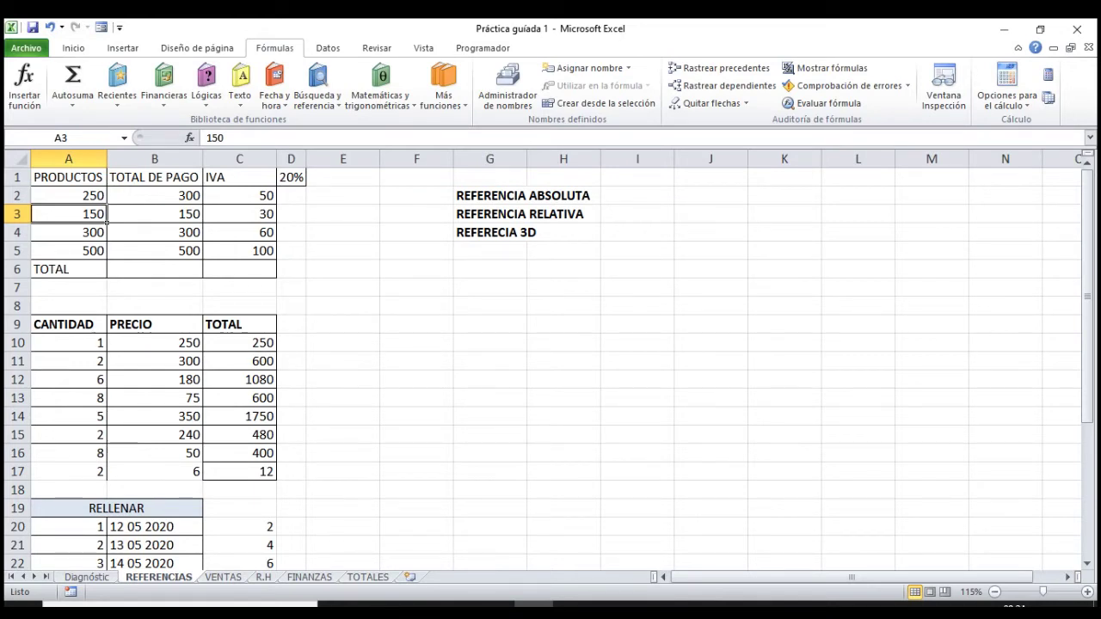
click(523, 215)
click(525, 233)
click(526, 215)
click(526, 198)
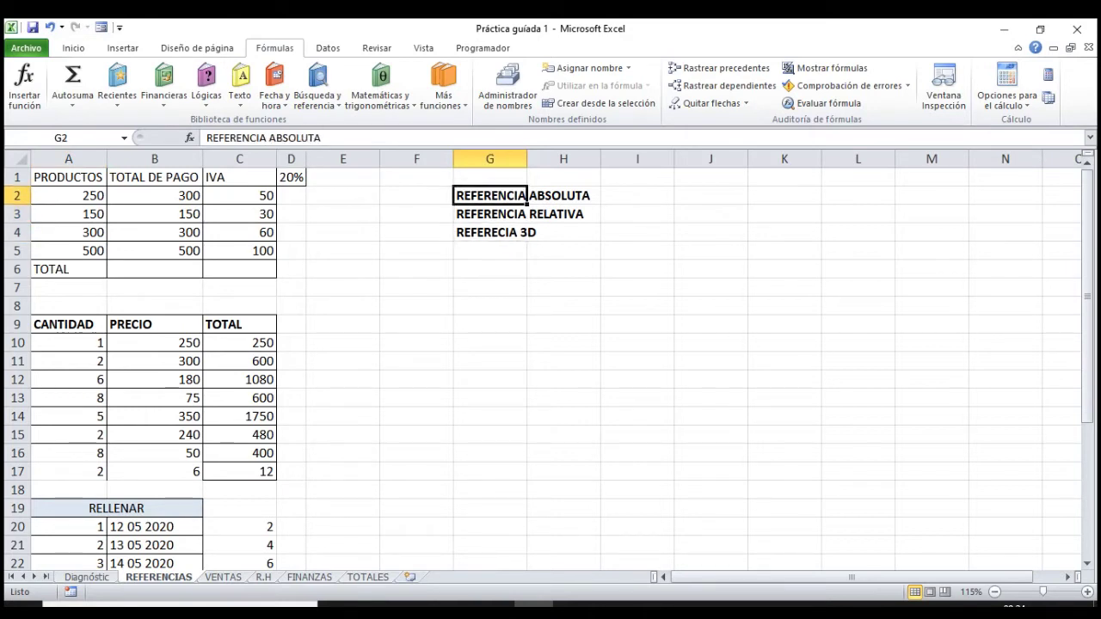
click(290, 178)
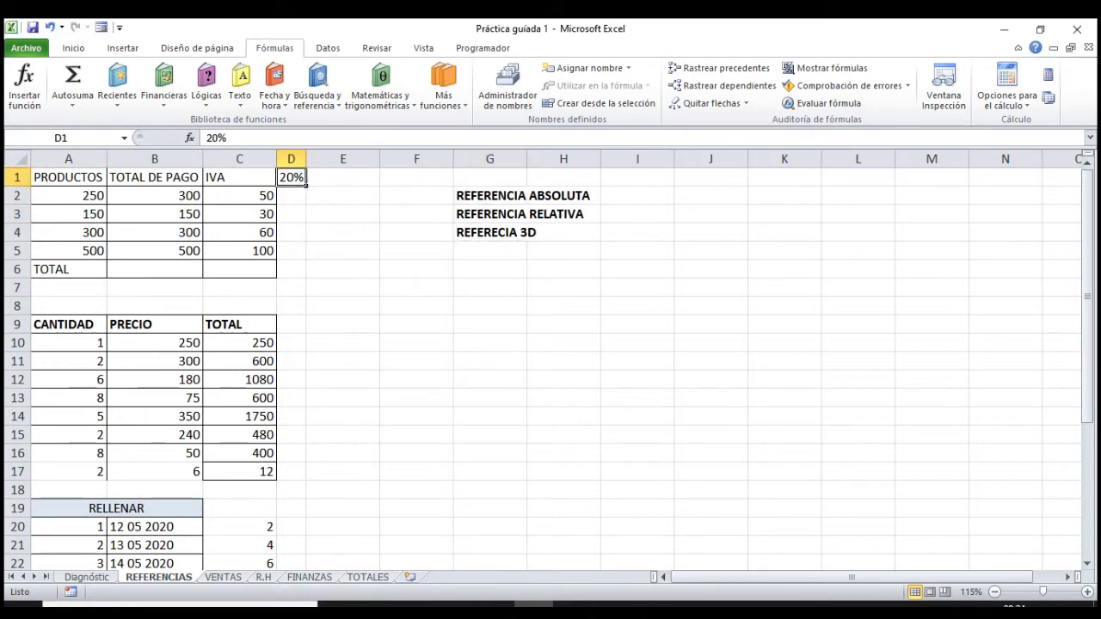
click(272, 198)
click(290, 177)
Check the TOTAL formula in D3 on Diagnóstic, then return to REFERENCIAS.
key(ctrl+Page_Up)
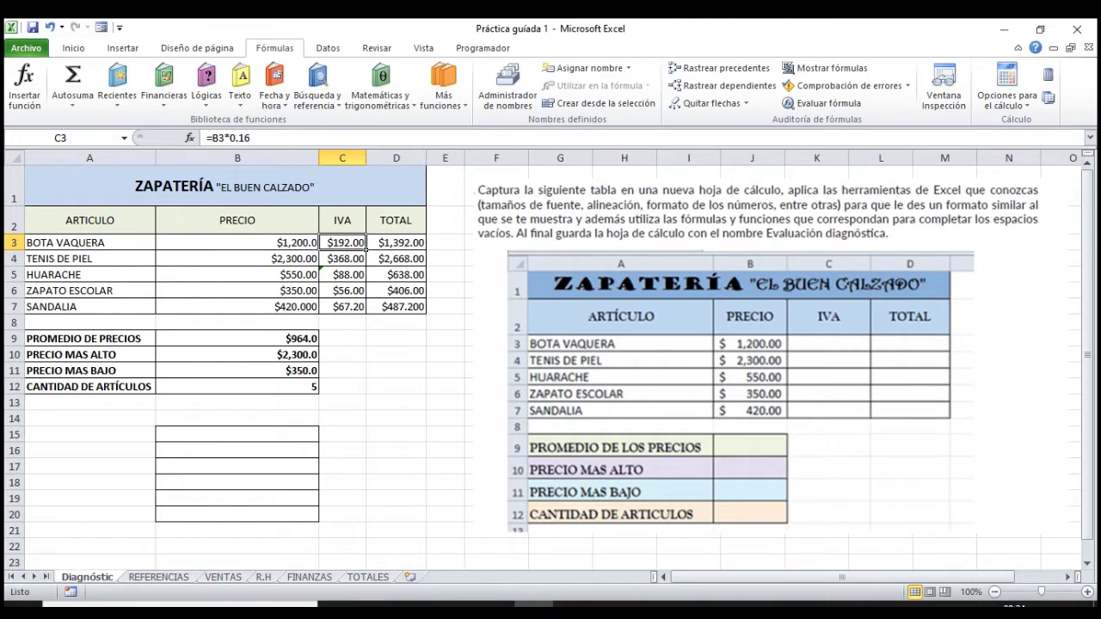
click(396, 243)
click(227, 137)
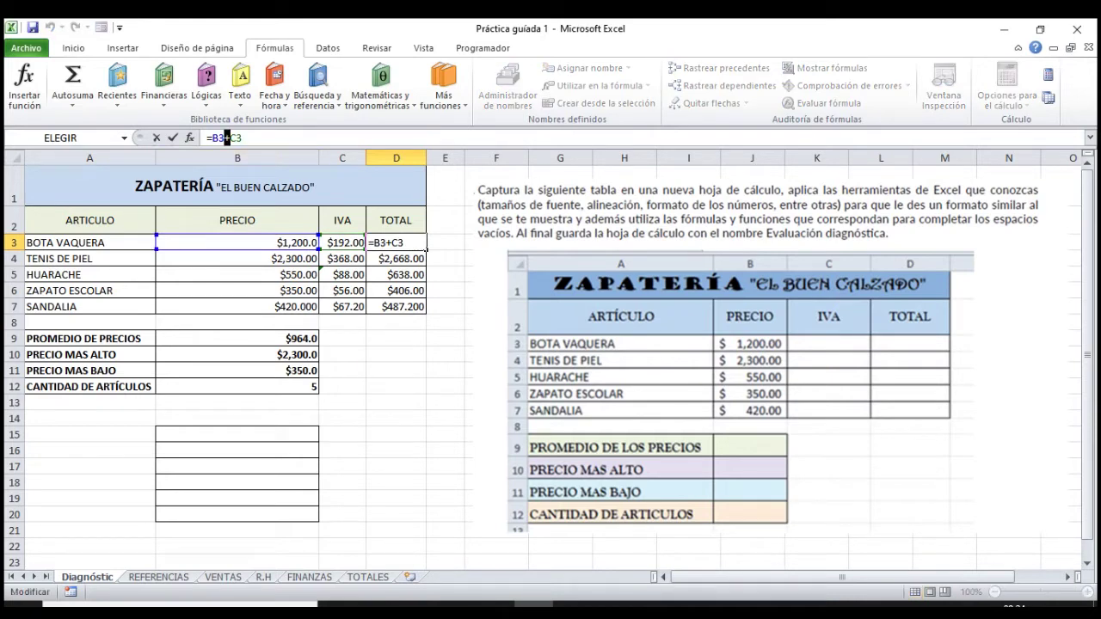
key(Return)
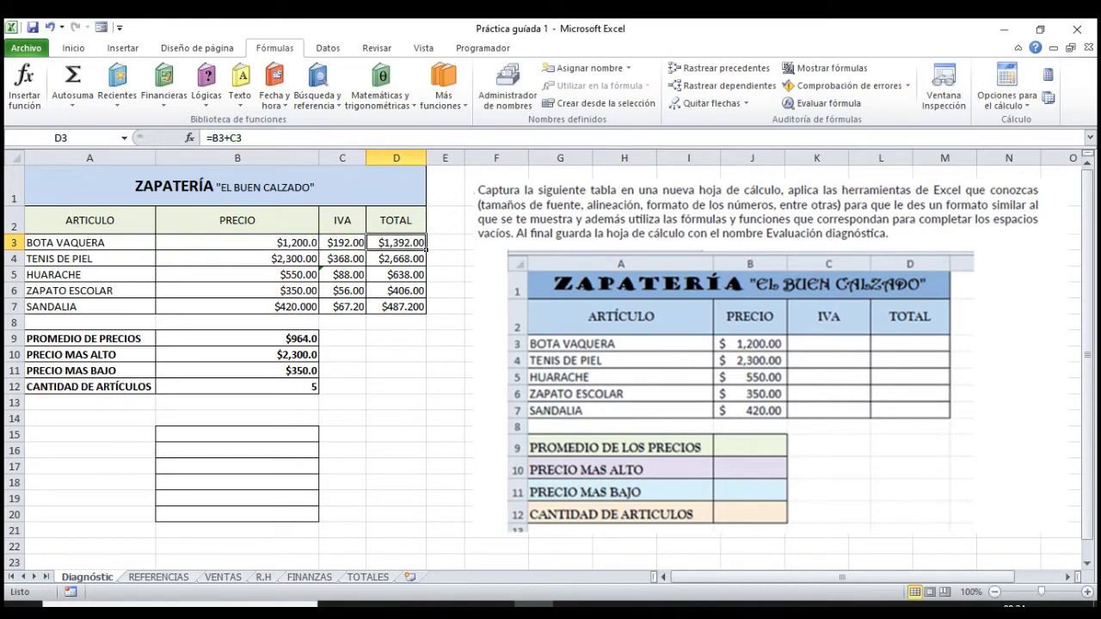
key(ctrl+Page_Down)
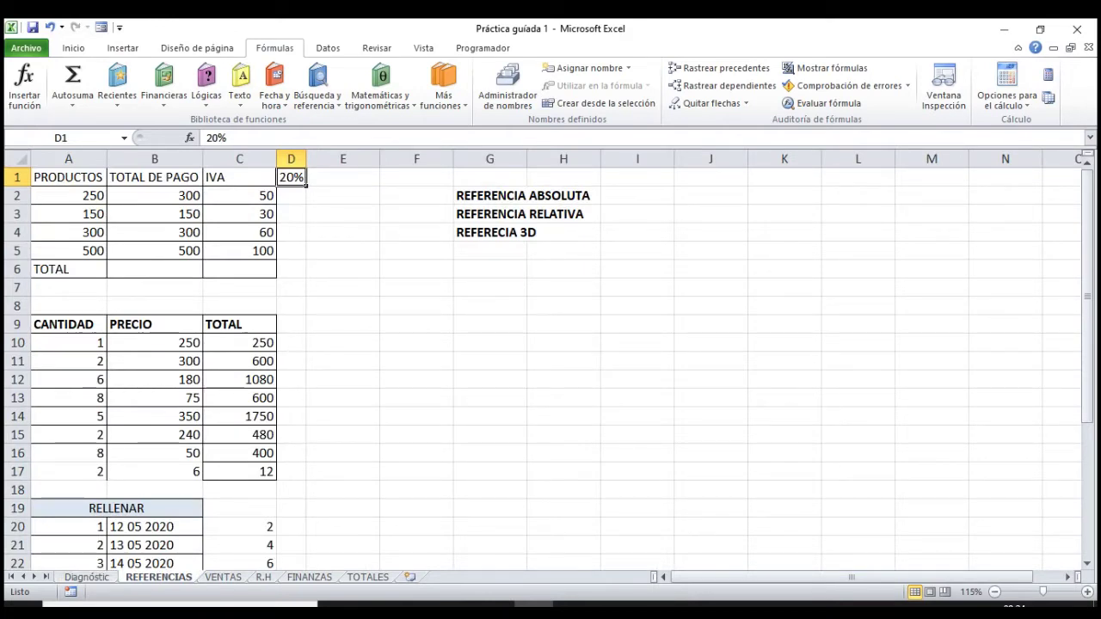
Enter 100$ in E5 and the formula =E5*D1 in F5.
click(342, 250)
text(100)
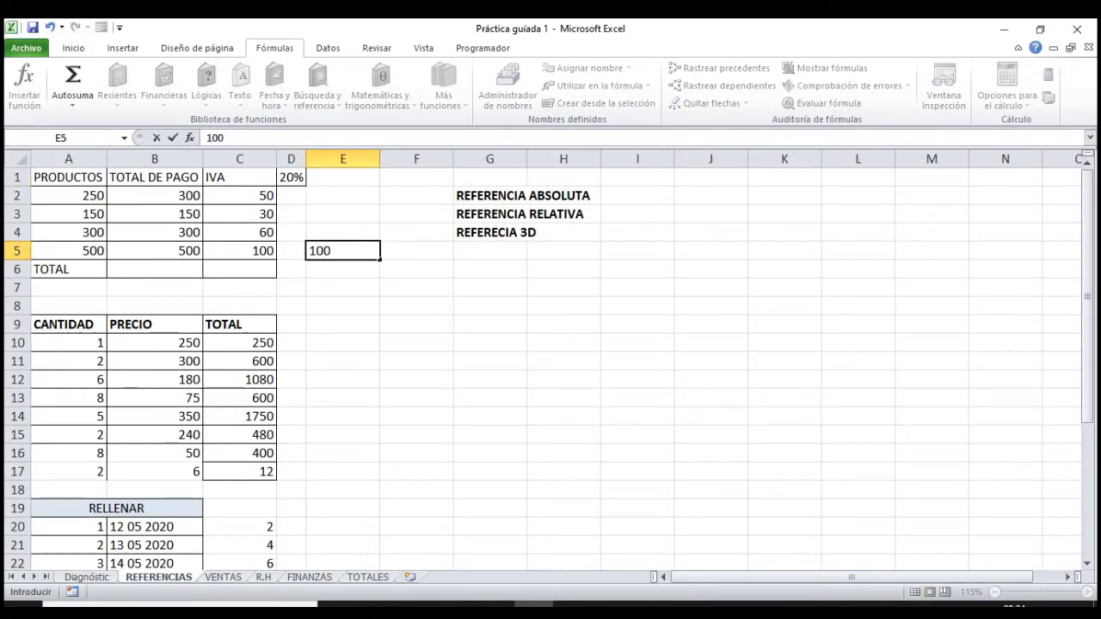
text($)
key(Return)
click(343, 250)
click(416, 250)
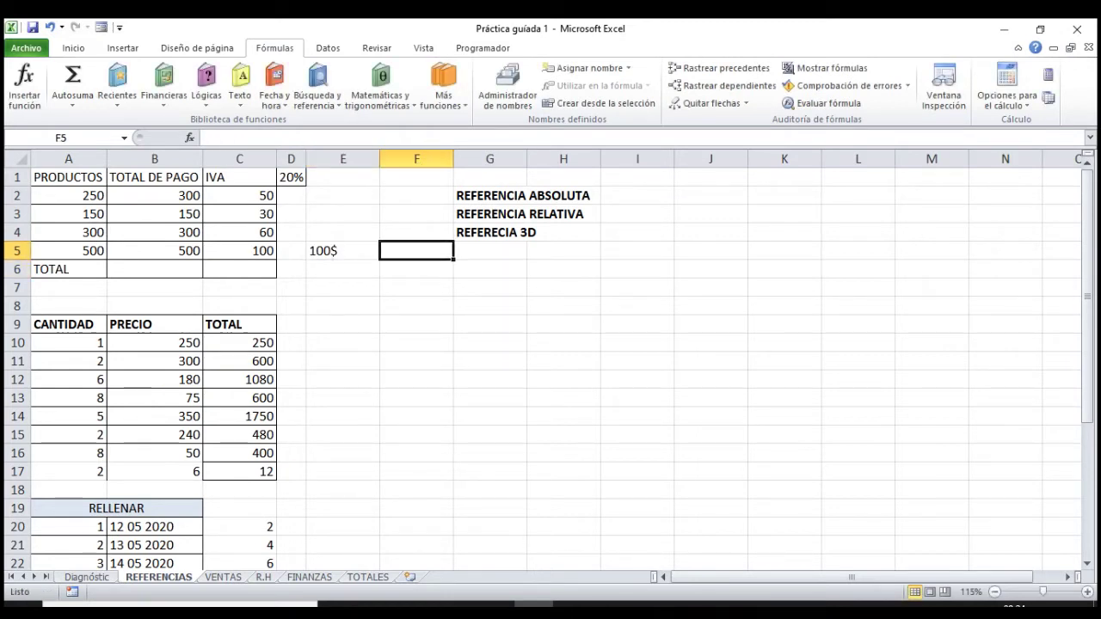
text(=)
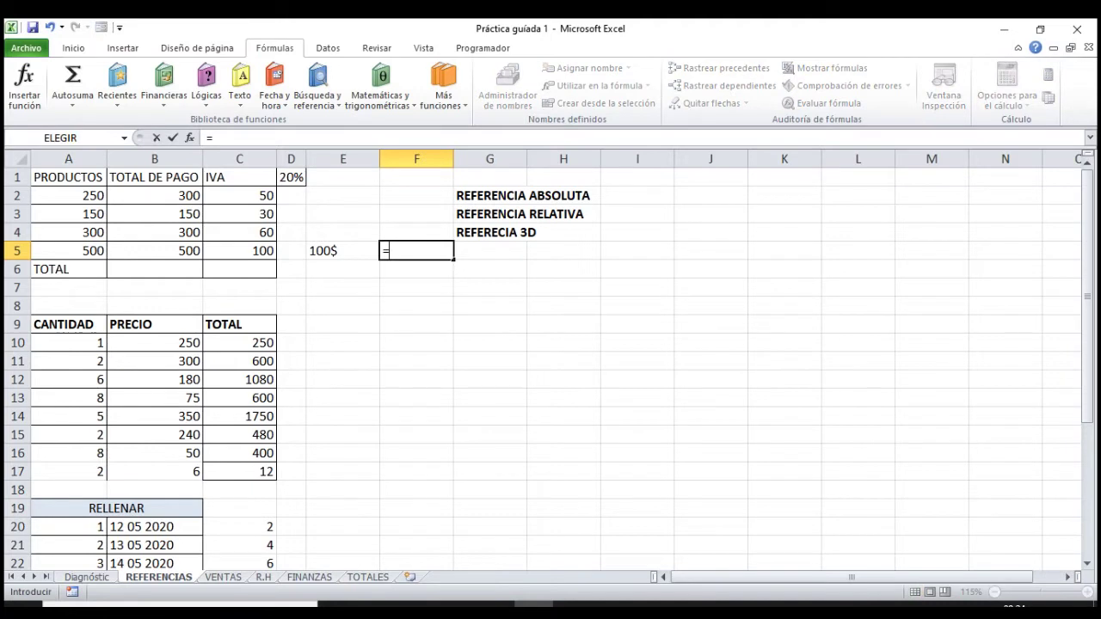
click(342, 250)
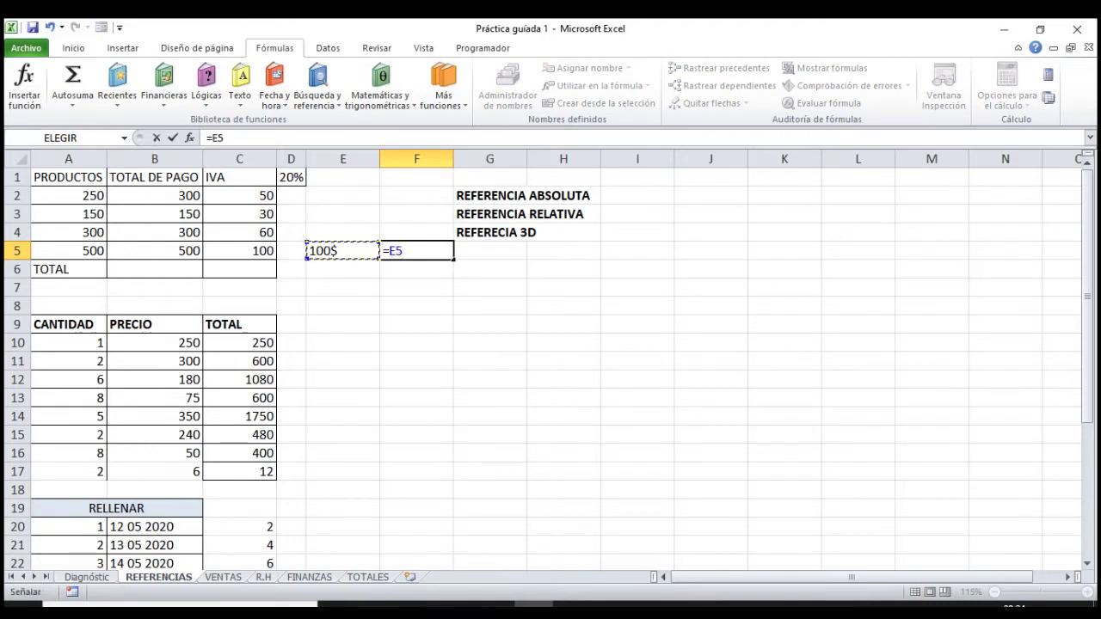
text(*)
click(291, 176)
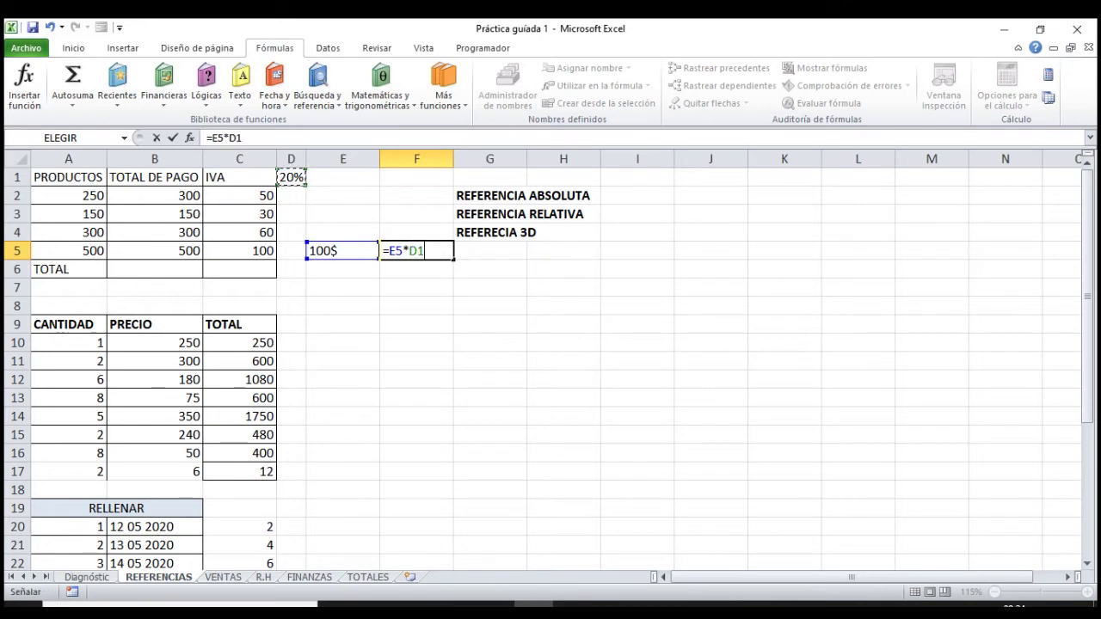
key(Return)
click(417, 251)
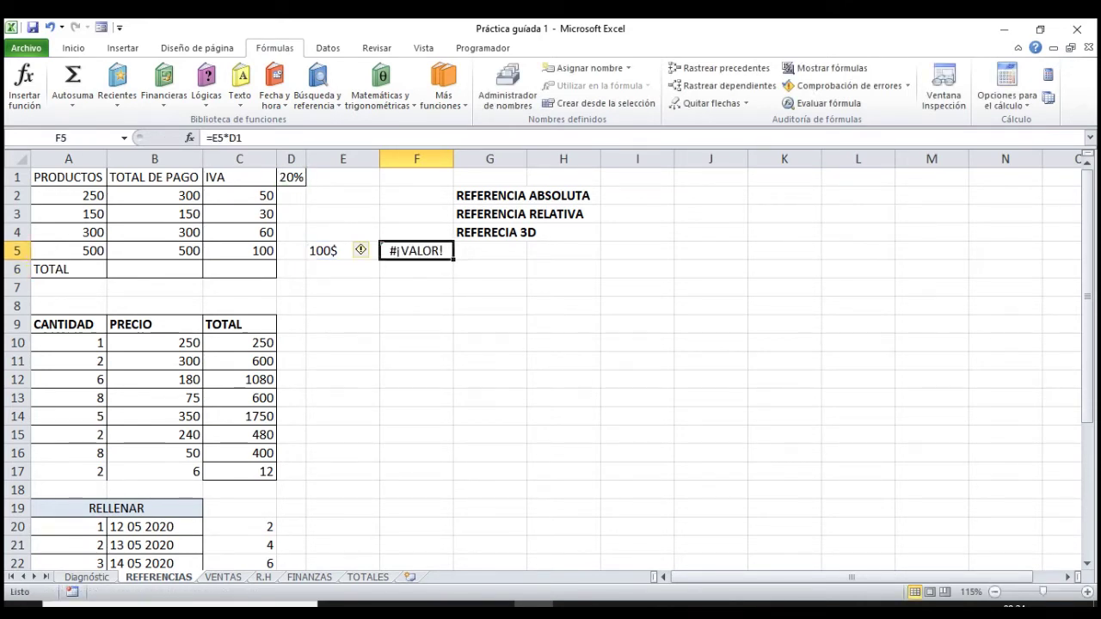
Remove the dollar sign so E5 holds plain 100.
double_click(345, 251)
key(BackSpace)
key(Return)
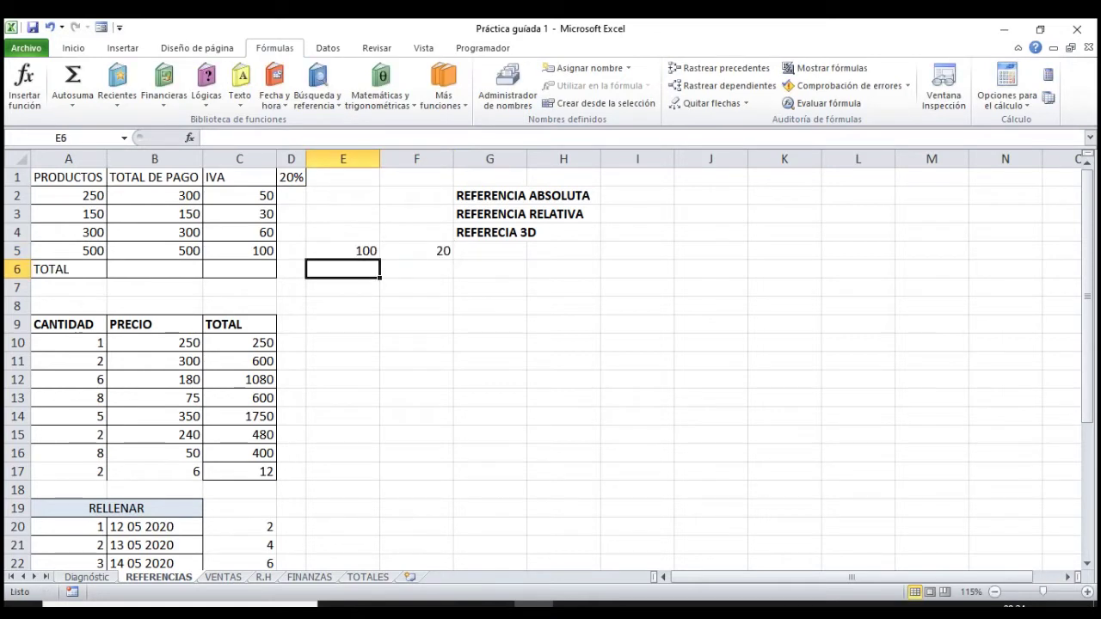
click(362, 251)
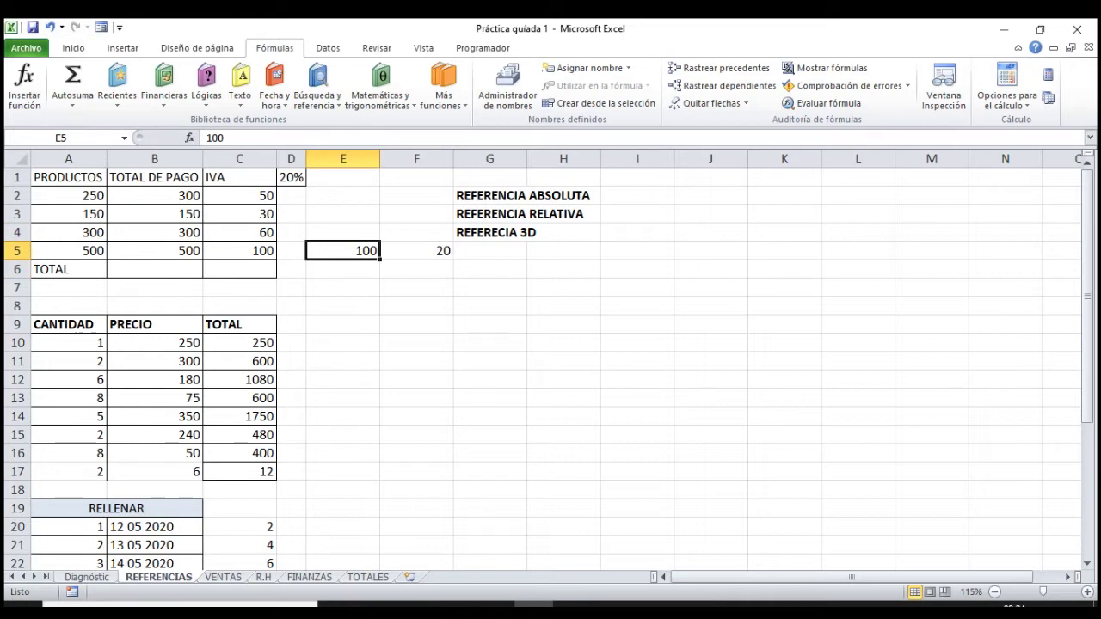
double_click(362, 250)
key(Tab)
Replace D1 in F5's formula with 20% so it shows 20.
key(F2)
key(Left)
key(Left)
key(Left)
key(shift+Left)
key(shift+Left)
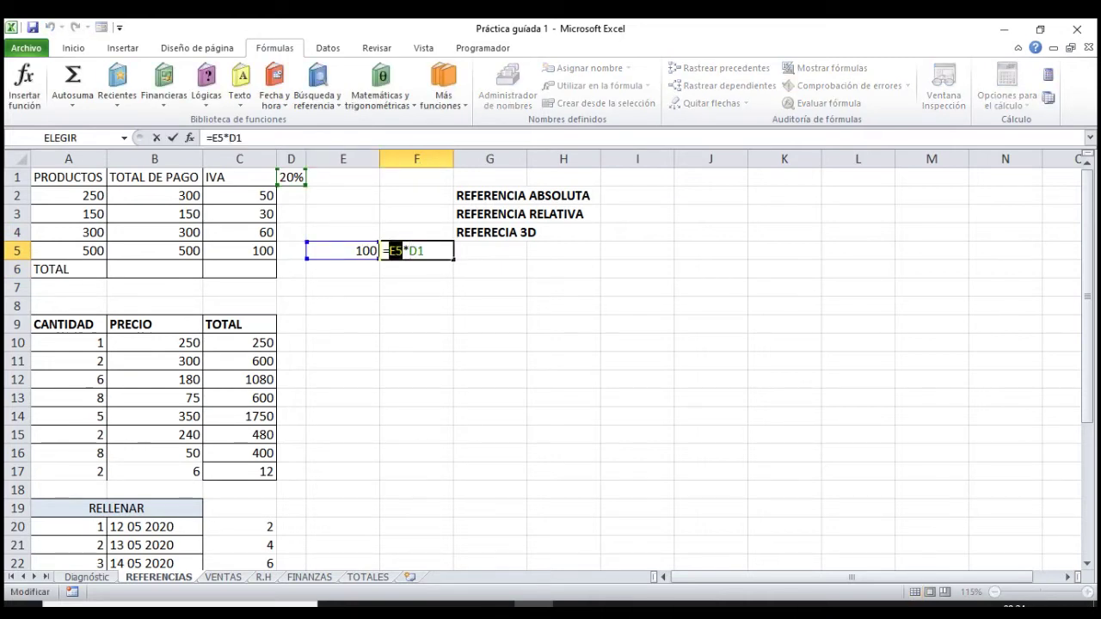
key(Right)
key(shift+Right)
key(shift+Right)
key(shift+Right)
key(Right)
key(BackSpace)
key(BackSpace)
text(20)
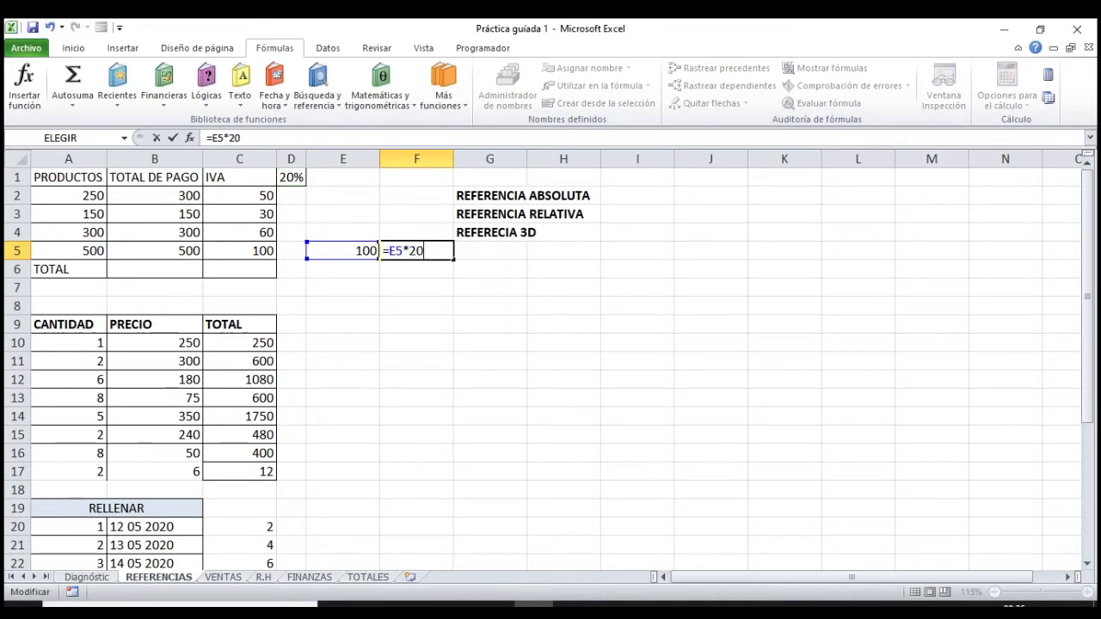
text(%)
key(Return)
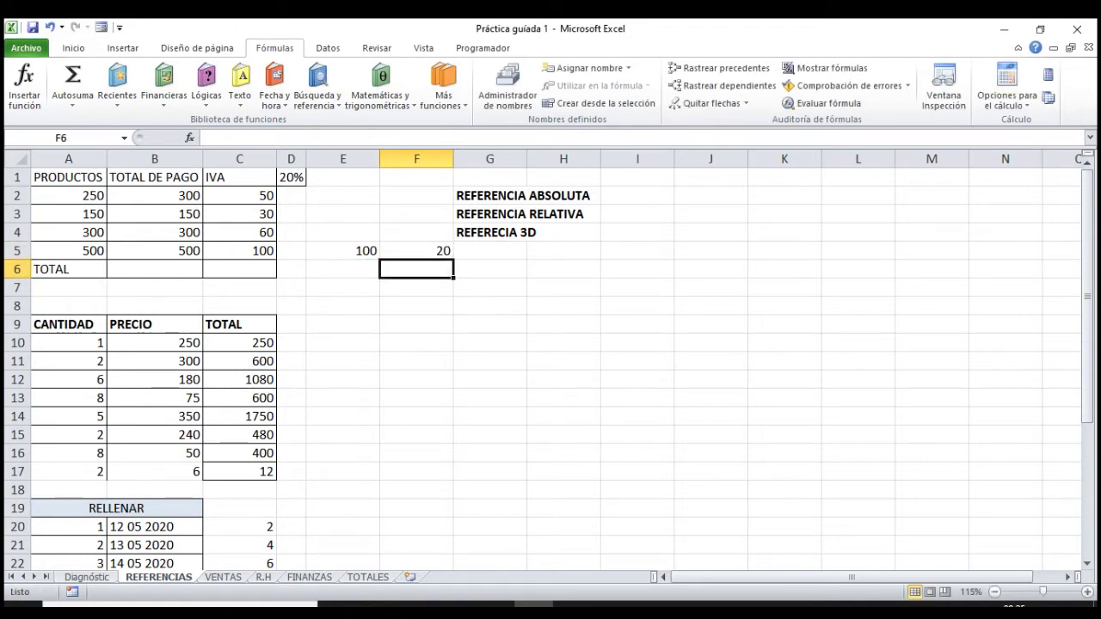
click(490, 250)
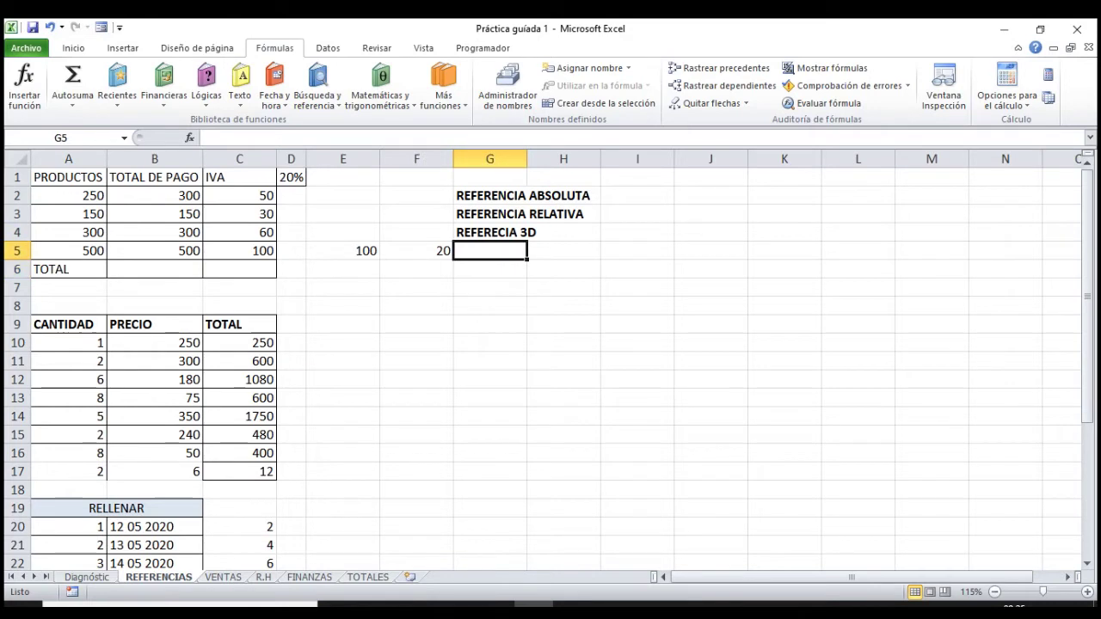
Enter =E5-F5 in G5 to show 80.
text(=)
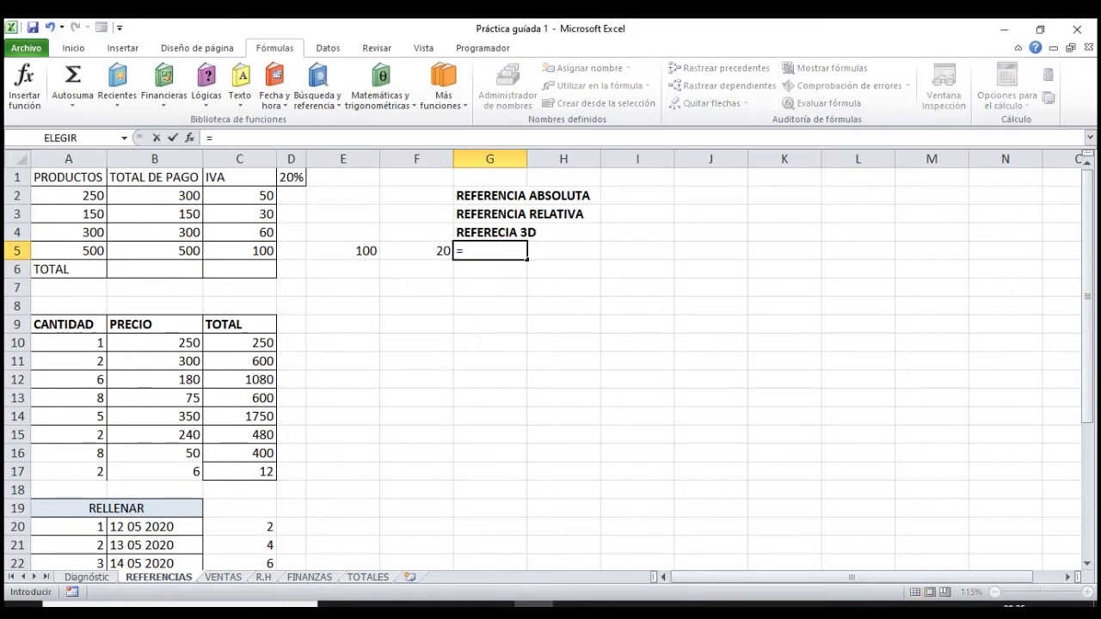
click(343, 250)
text(-)
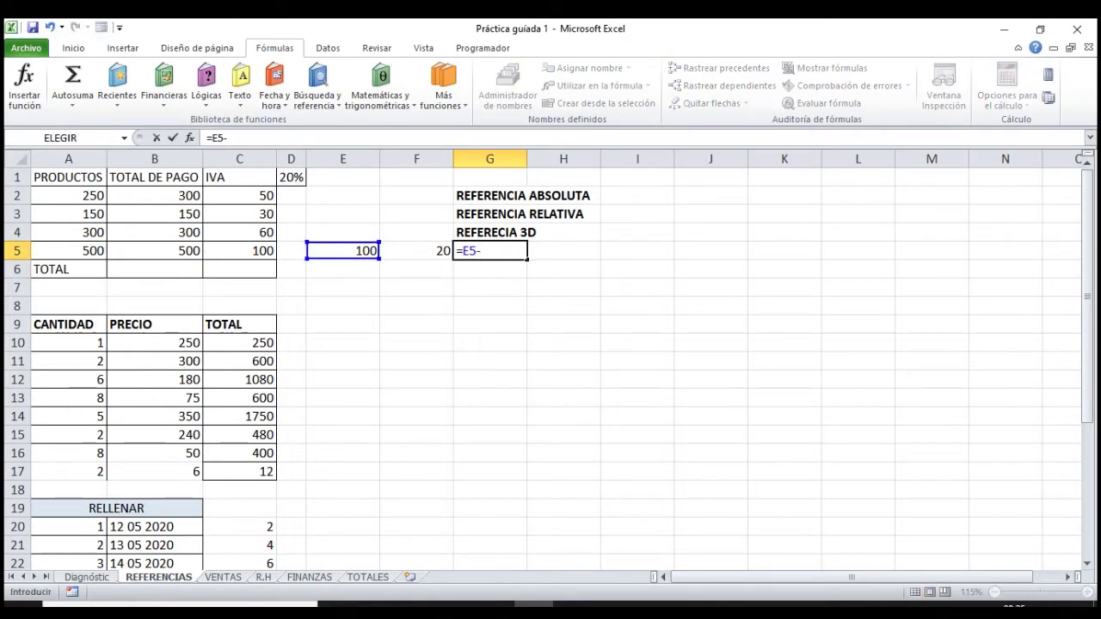
click(416, 251)
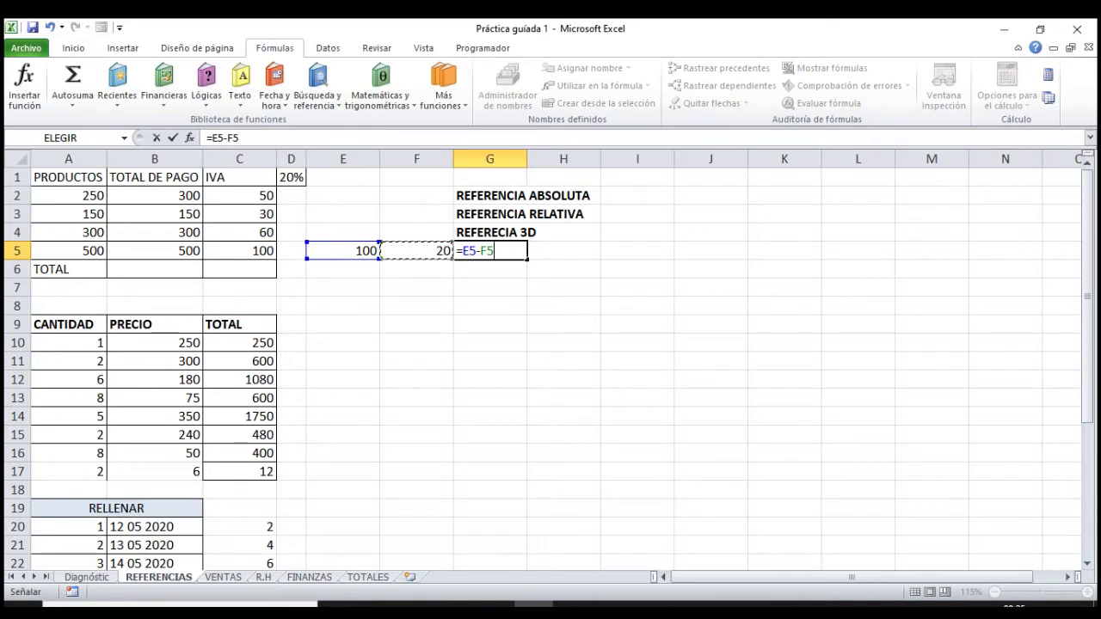
key(Return)
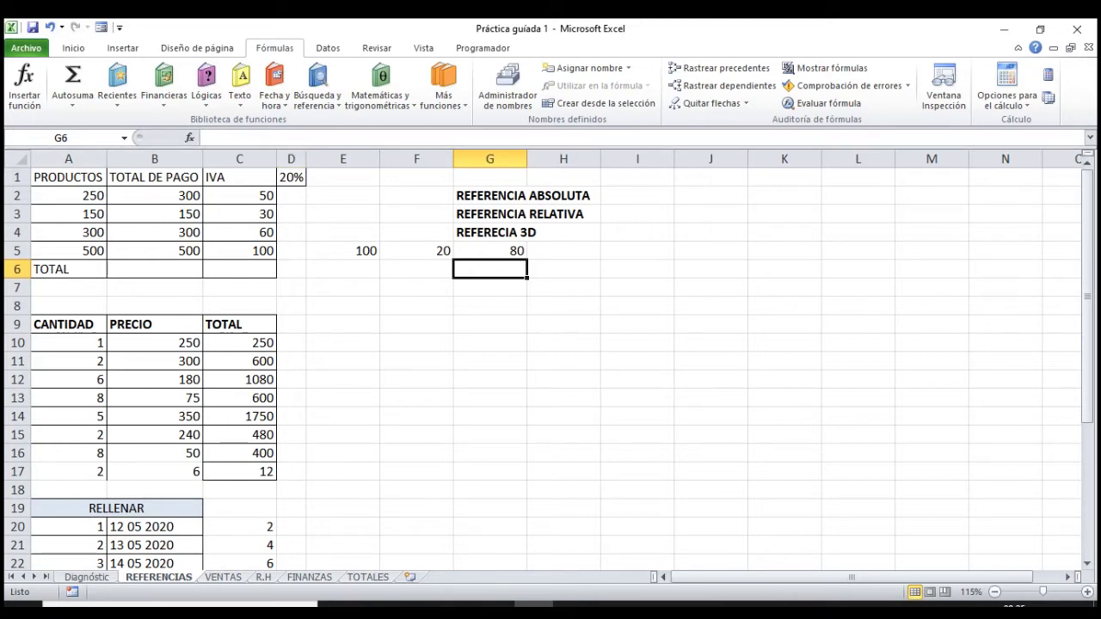
Delete the percent sign from F5's formula, keeping F5 at 20.
click(416, 232)
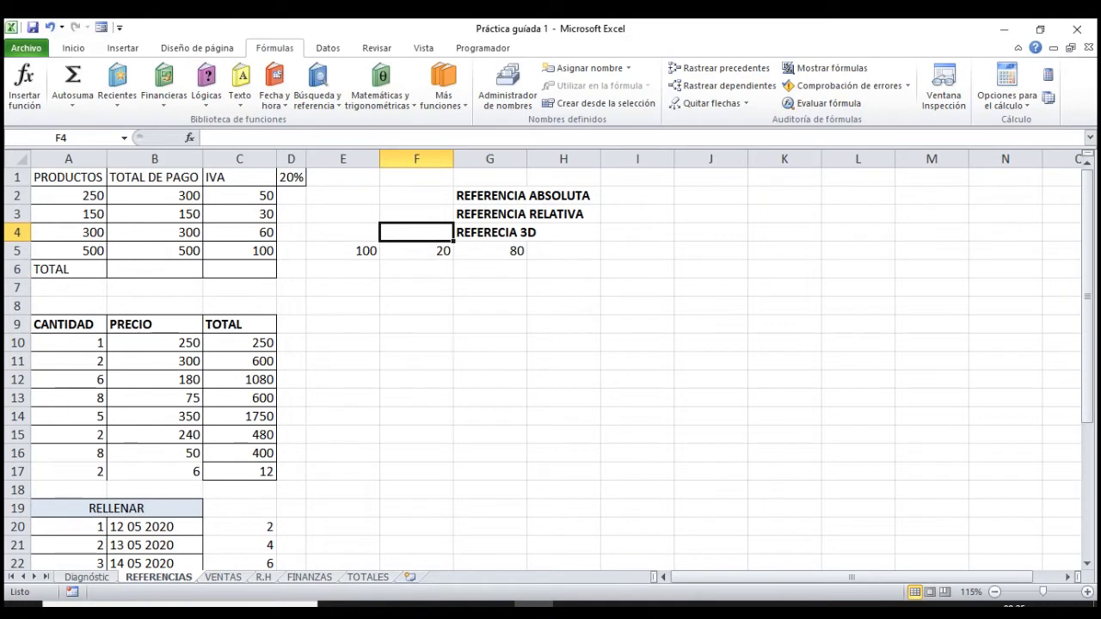
double_click(417, 250)
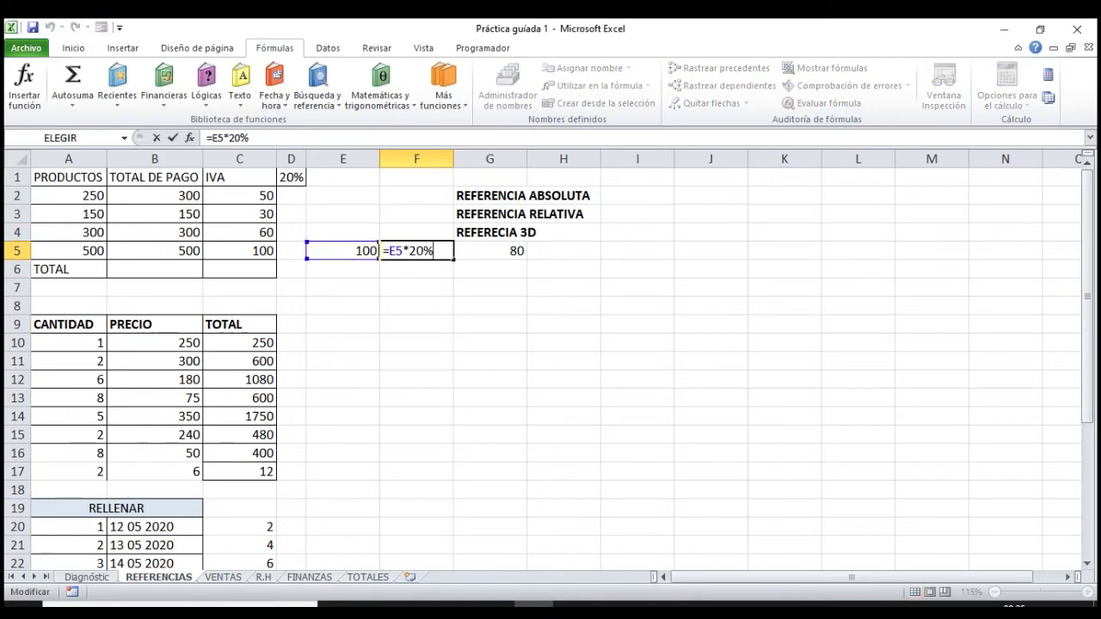
click(409, 250)
key(Delete)
click(409, 251)
key(Return)
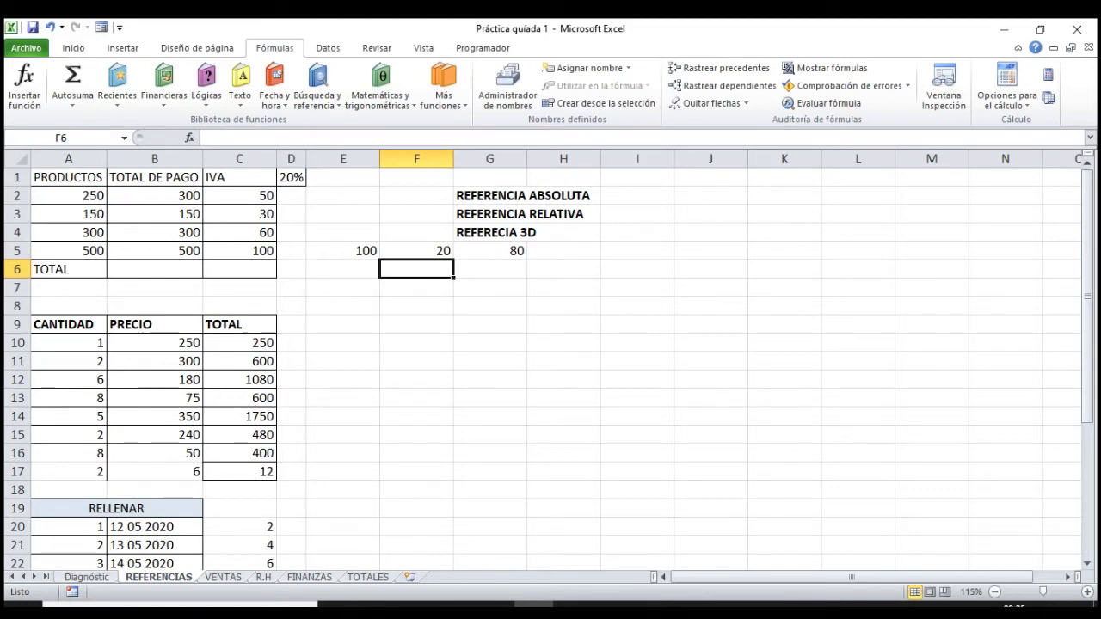
drag(490, 250, 343, 250)
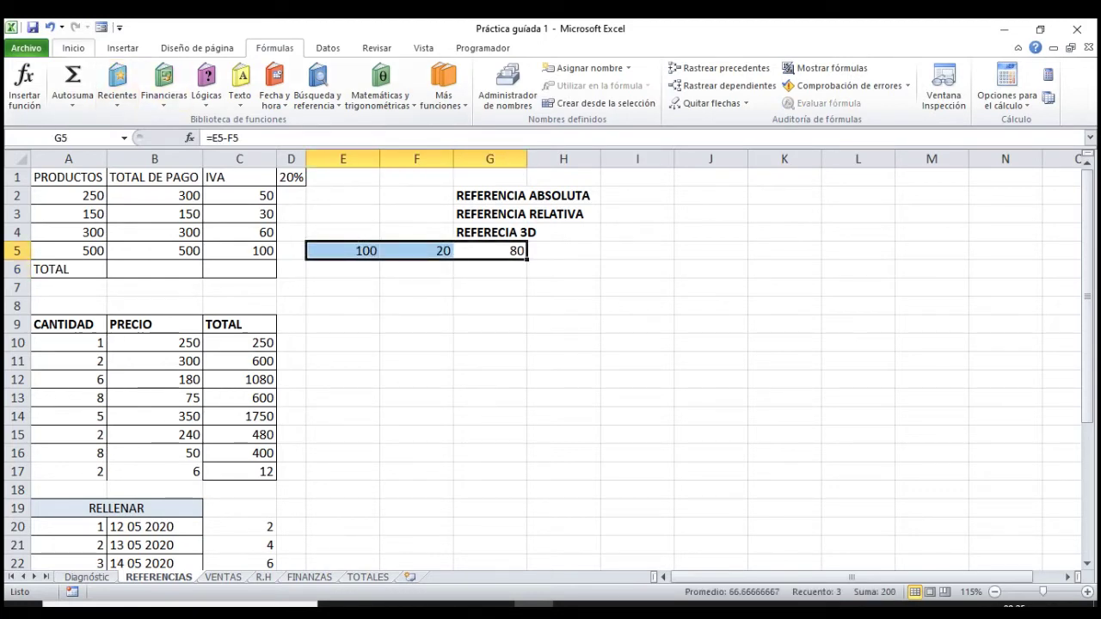
Format E5:G5 as Moneda currency.
key(alt+o)
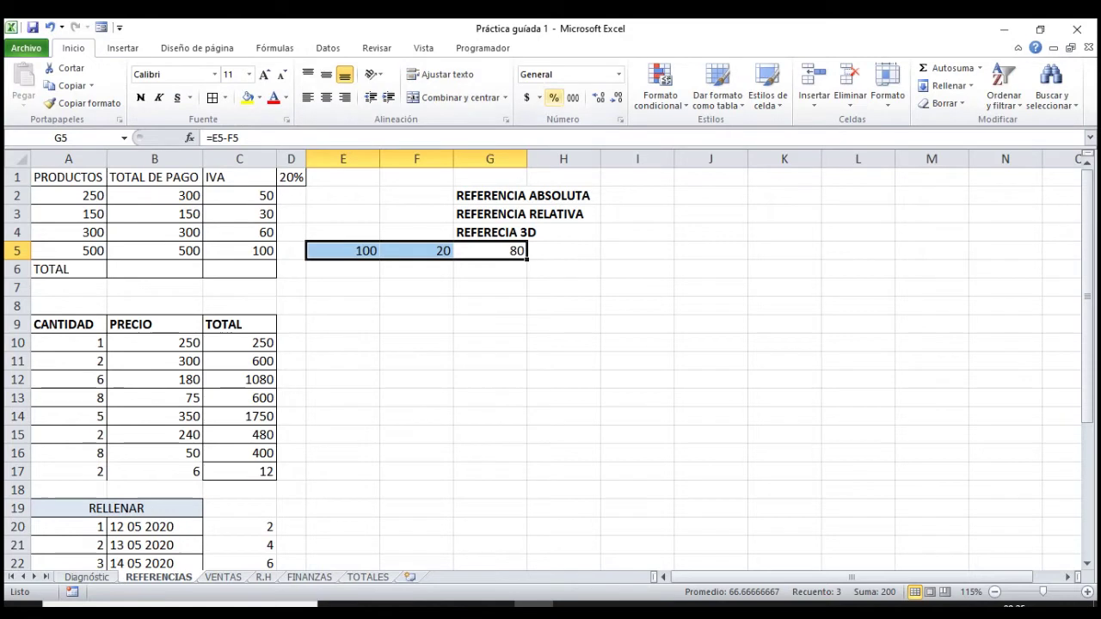
click(526, 97)
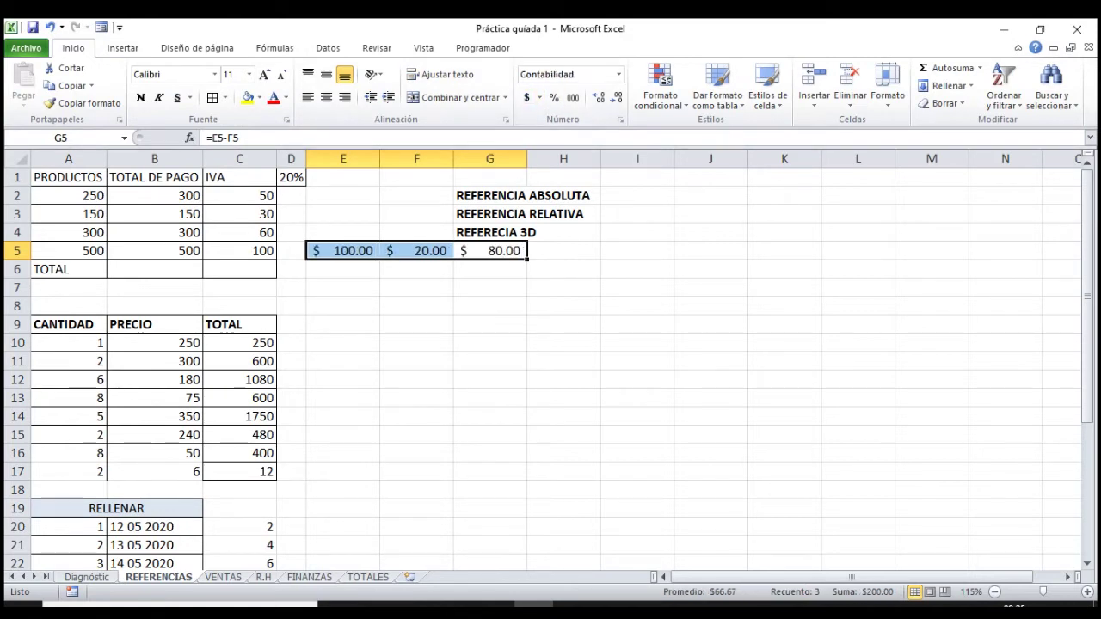
click(618, 74)
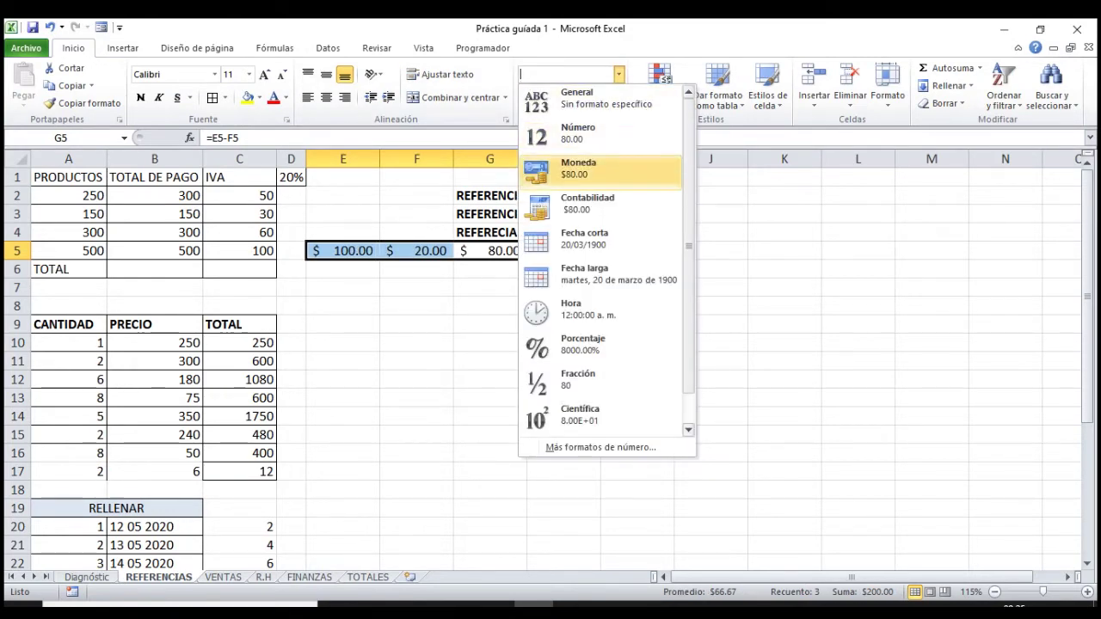
click(594, 168)
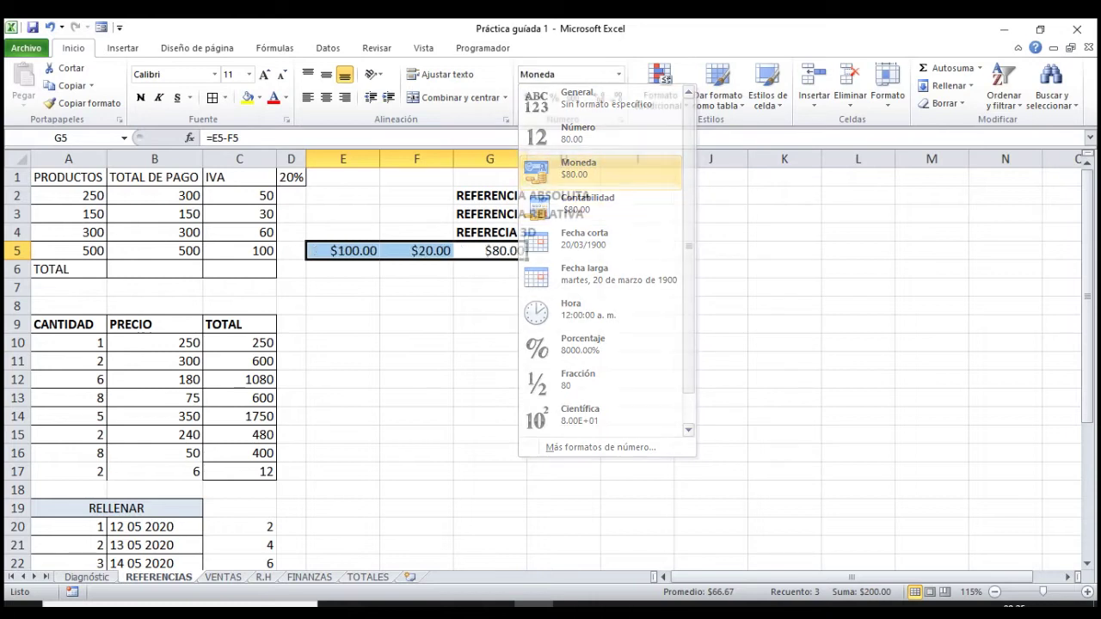
click(416, 287)
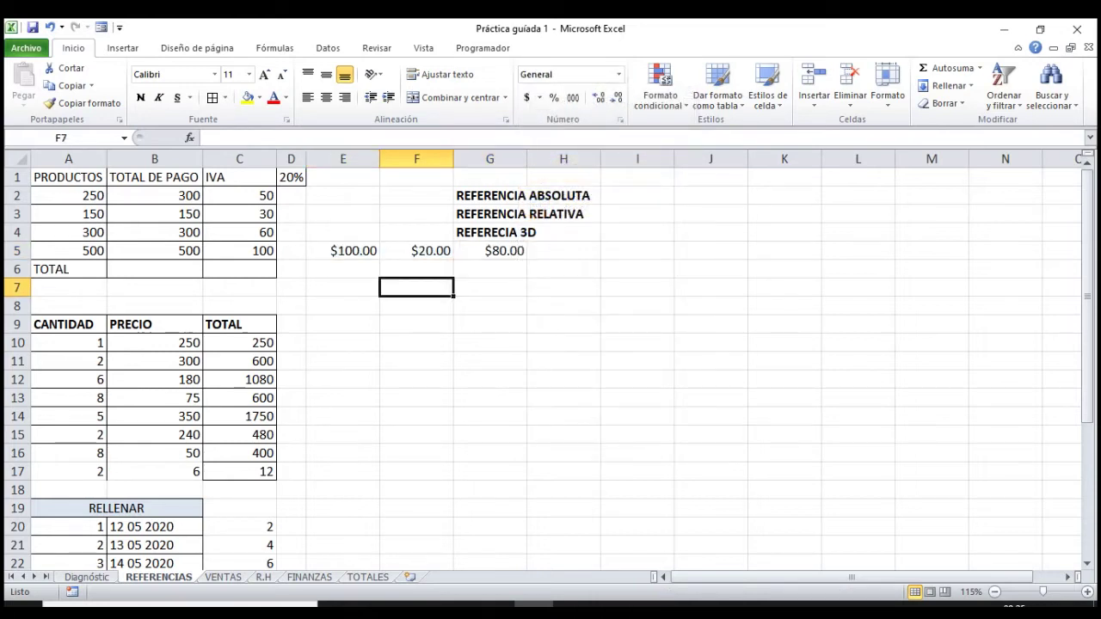
Change G5's formula to =E5+F5 so it shows $120.00.
double_click(416, 250)
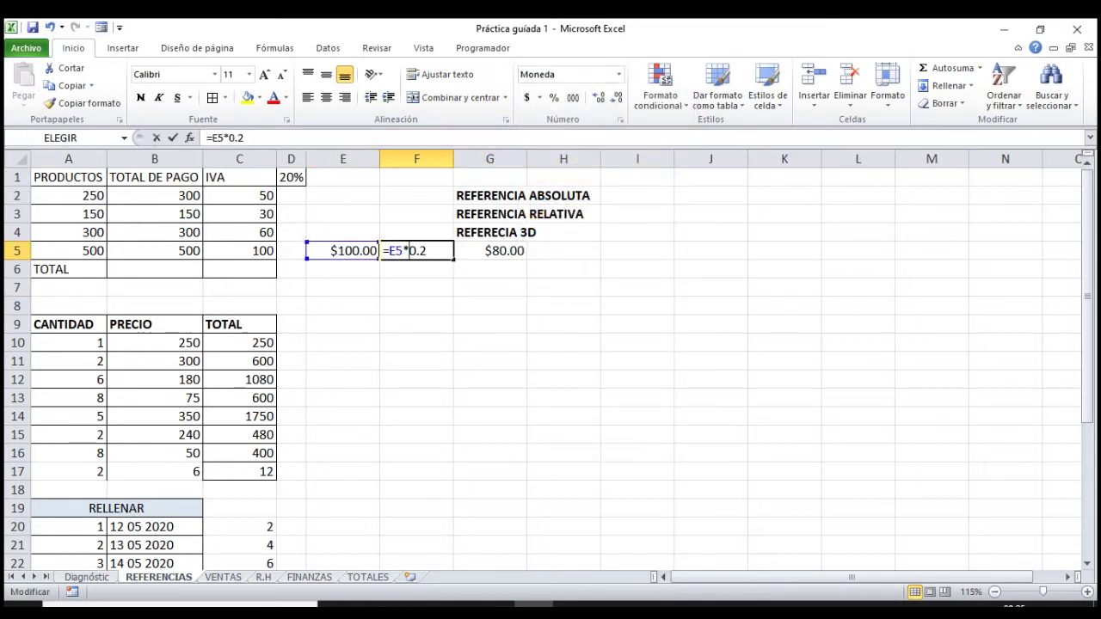
drag(409, 250, 427, 250)
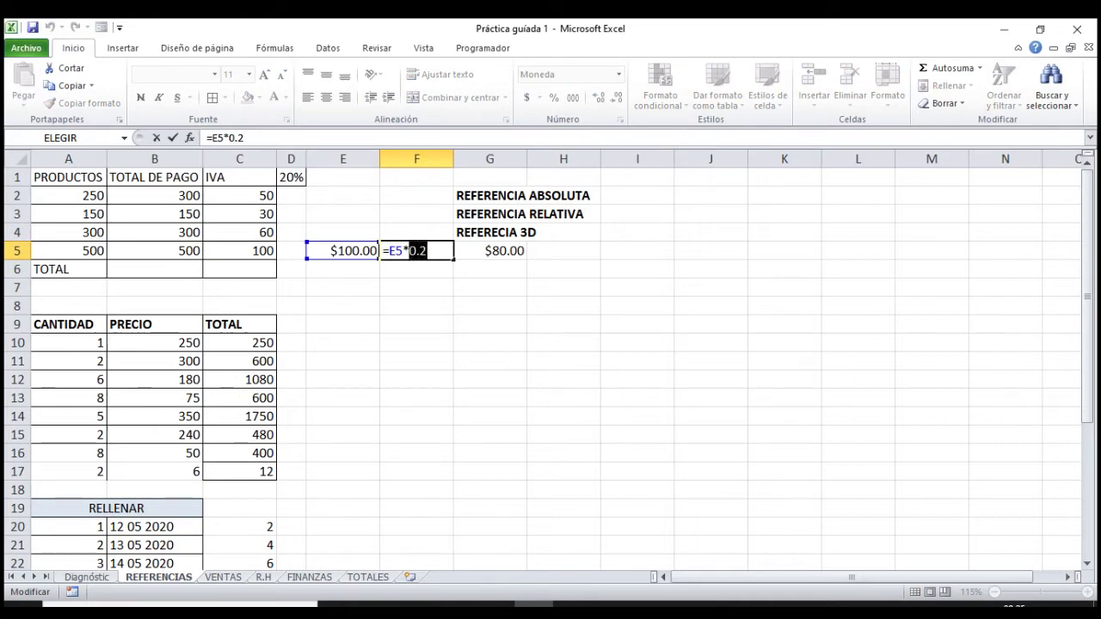
key(Escape)
click(489, 251)
text(=E5-F5)
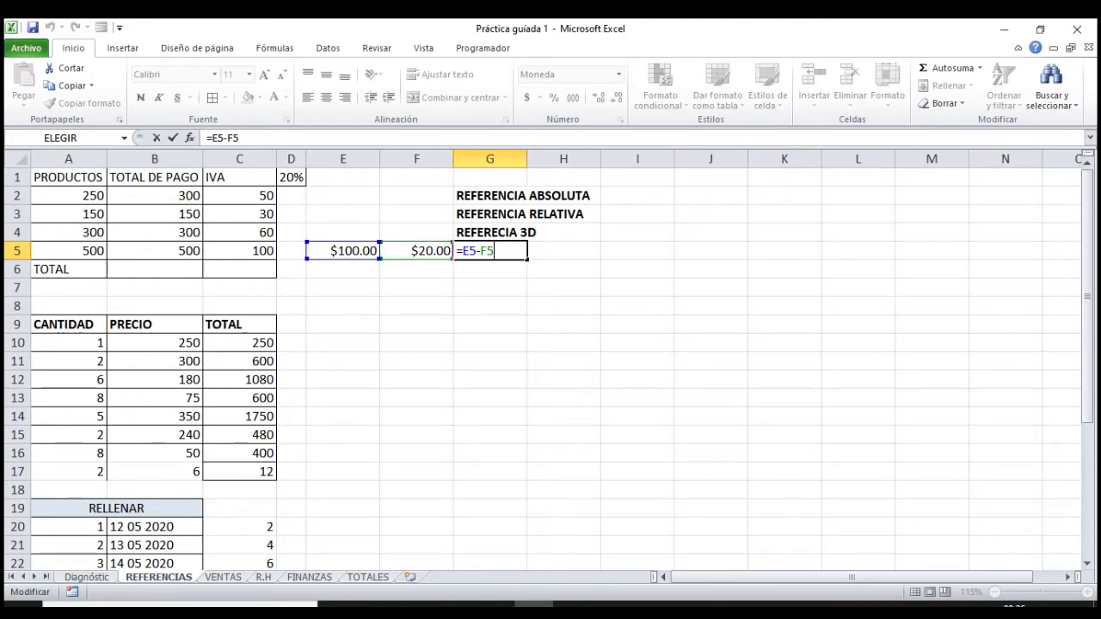
key(BackSpace)
text(+)
key(Return)
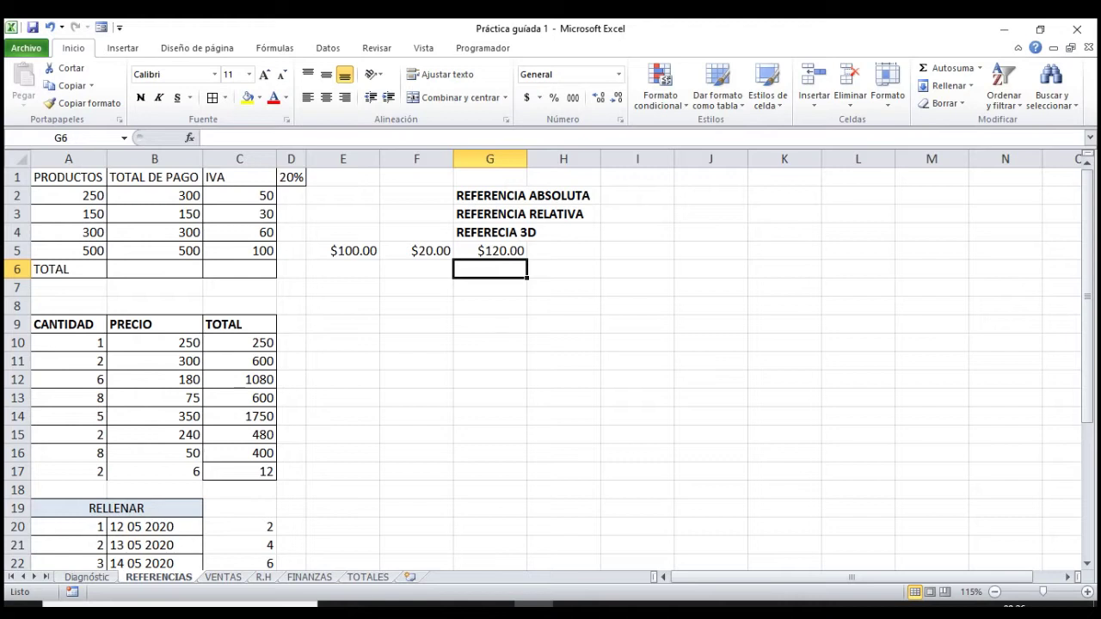
drag(343, 250, 489, 250)
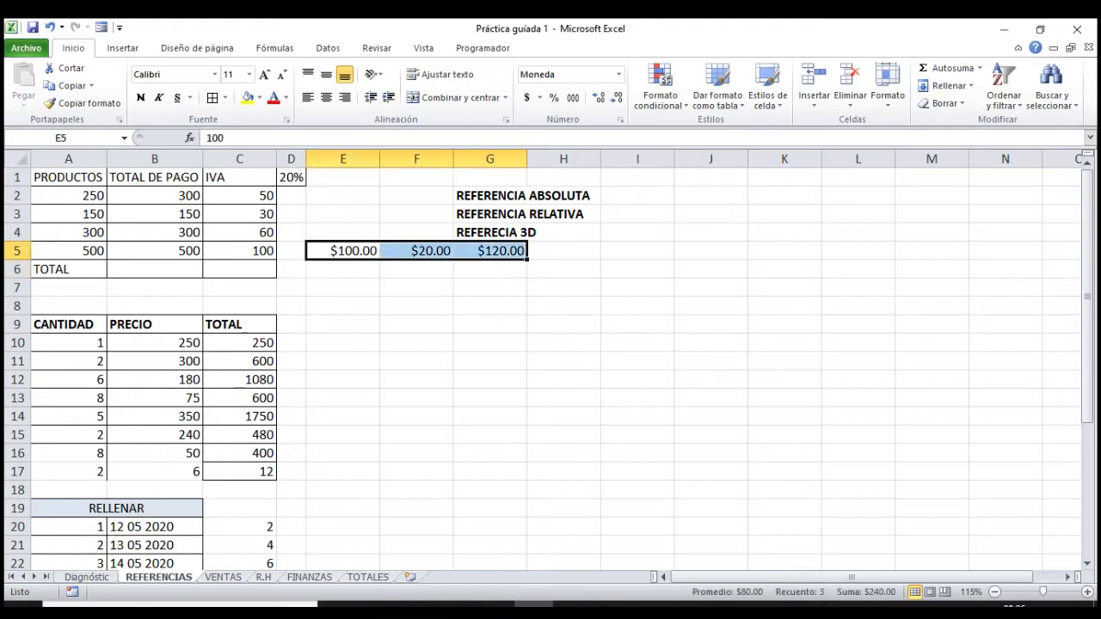
Delete E5:G5, then review B2's =A2+(A2*D1) and C2's =A2*$D$1 formulas.
key(Delete)
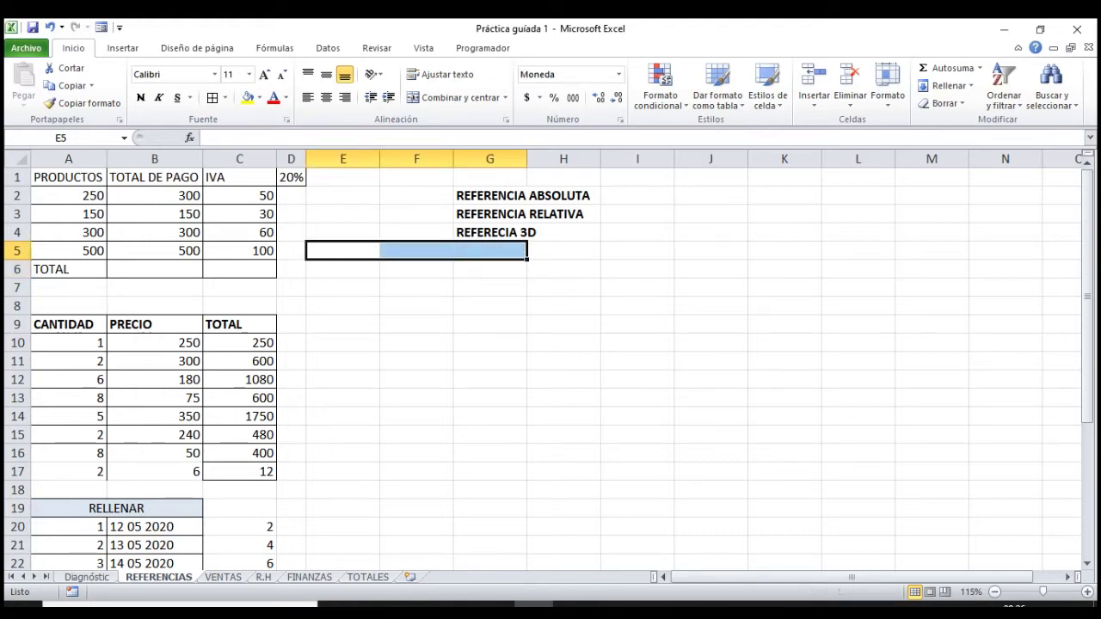
click(489, 287)
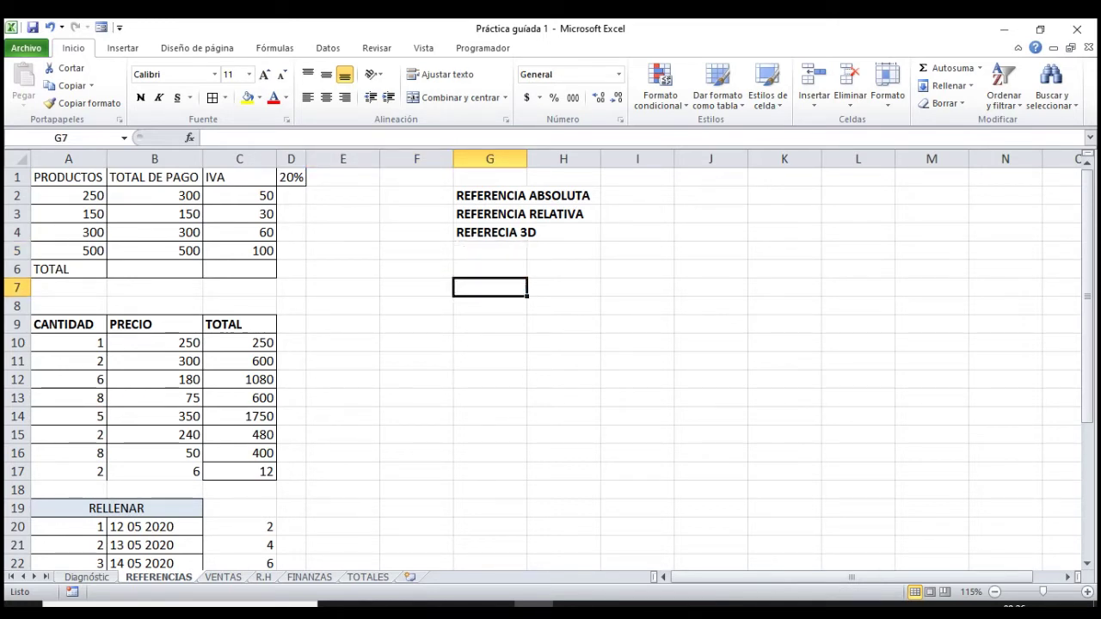
click(239, 195)
click(155, 196)
click(103, 197)
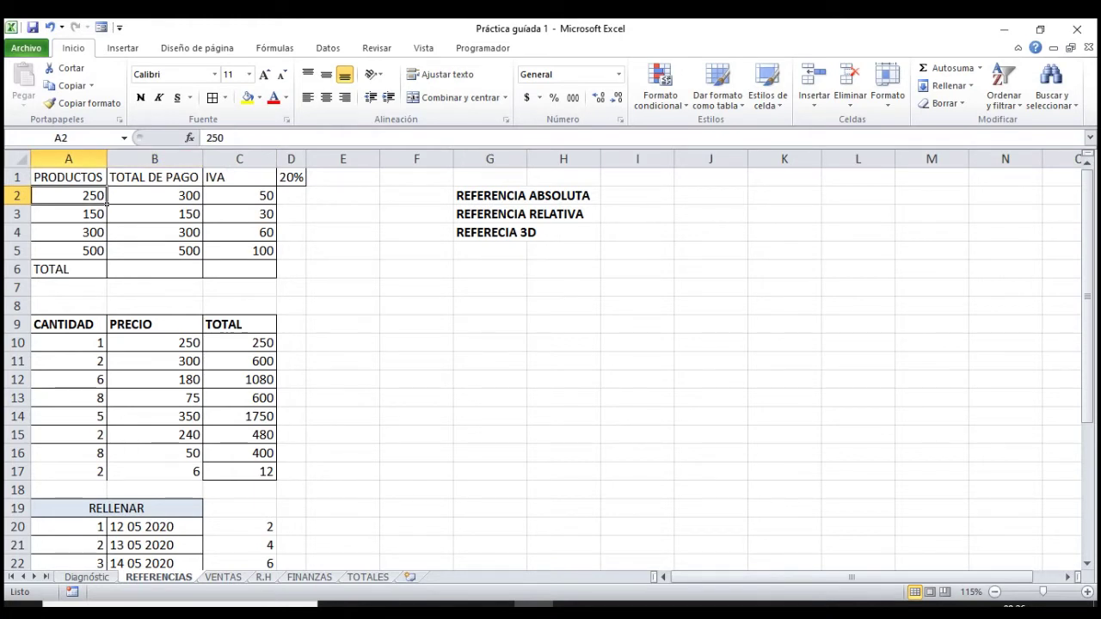
click(202, 202)
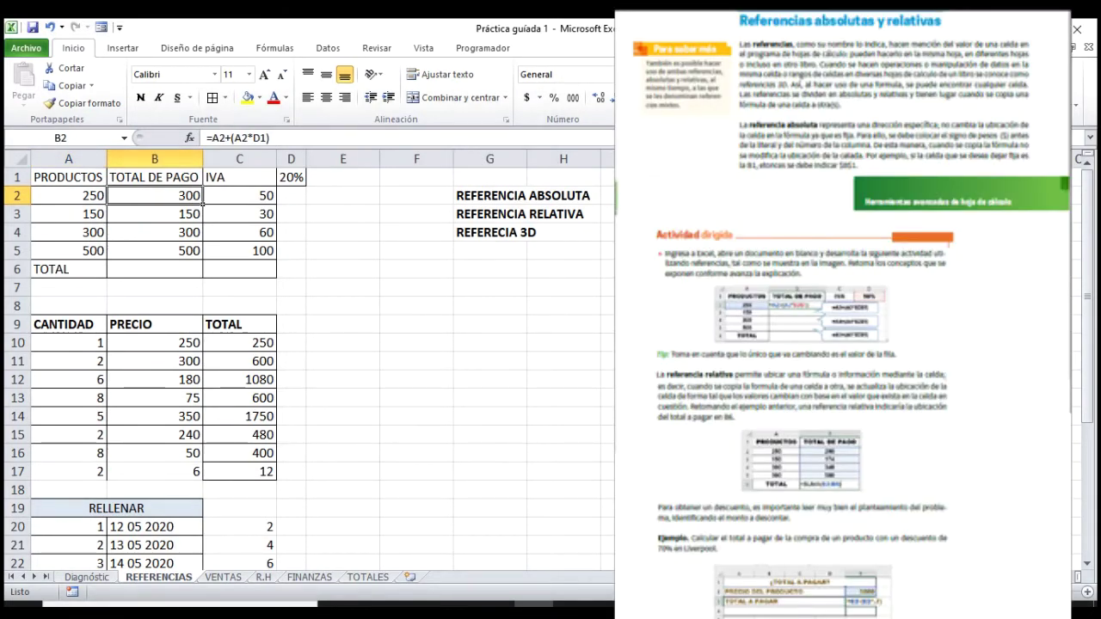
click(239, 196)
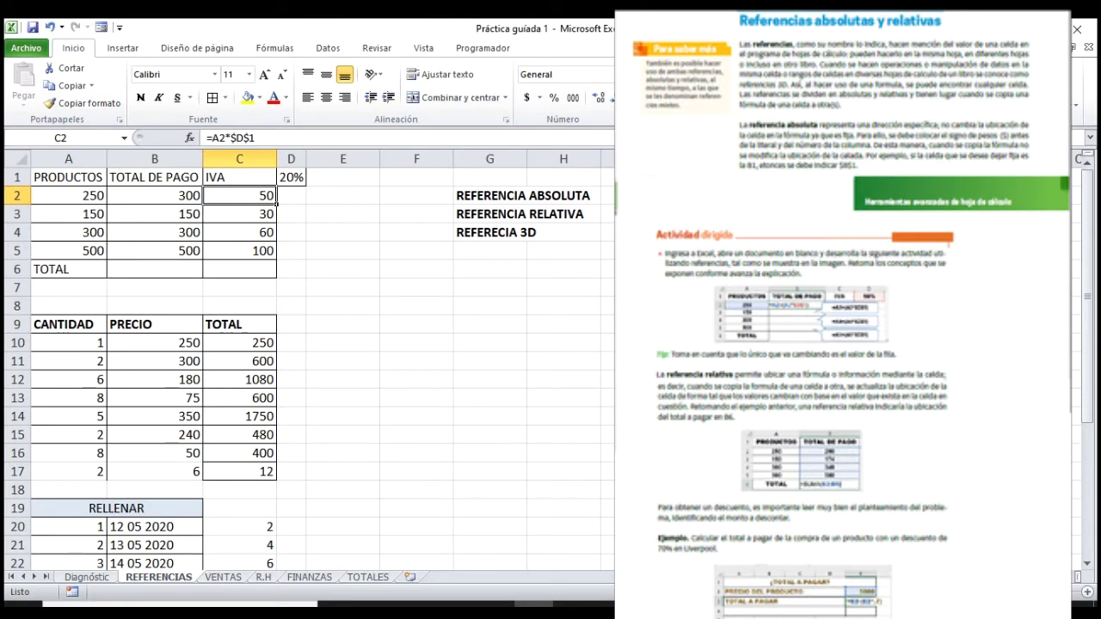
Change the IVA rate in D1 from 20% to 16%.
click(154, 196)
click(239, 178)
click(291, 178)
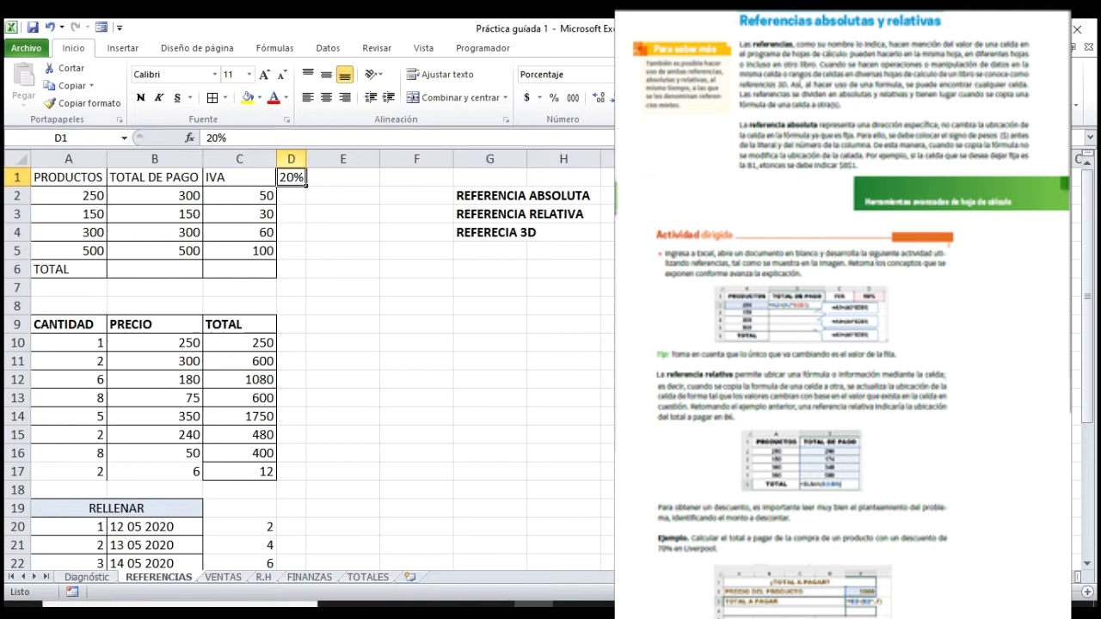
double_click(293, 177)
double_click(294, 177)
text(16)
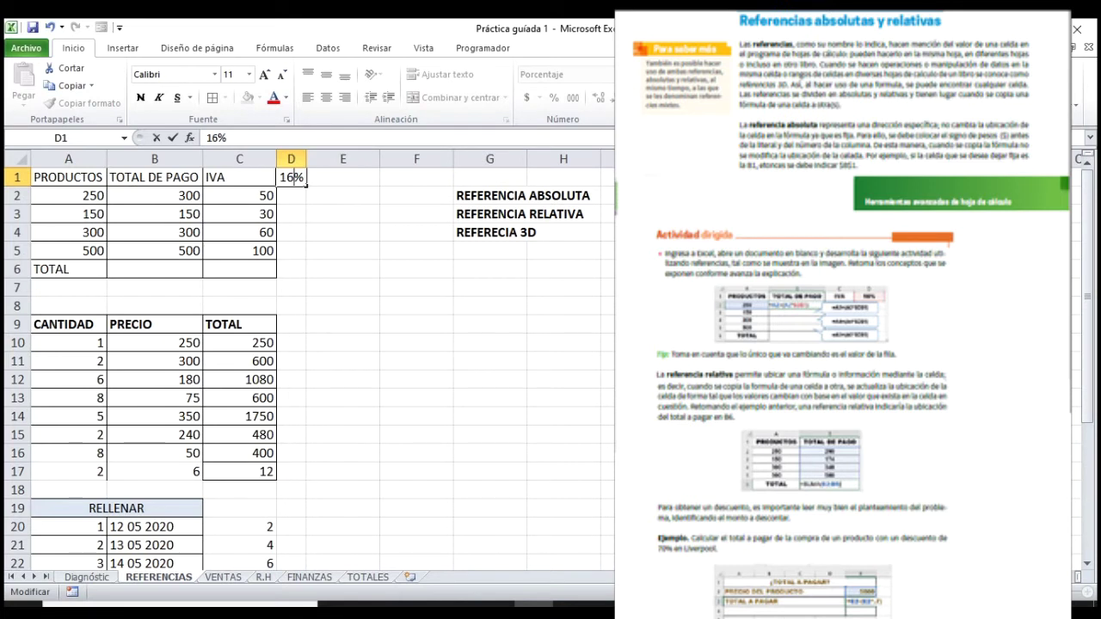
drag(215, 157, 240, 160)
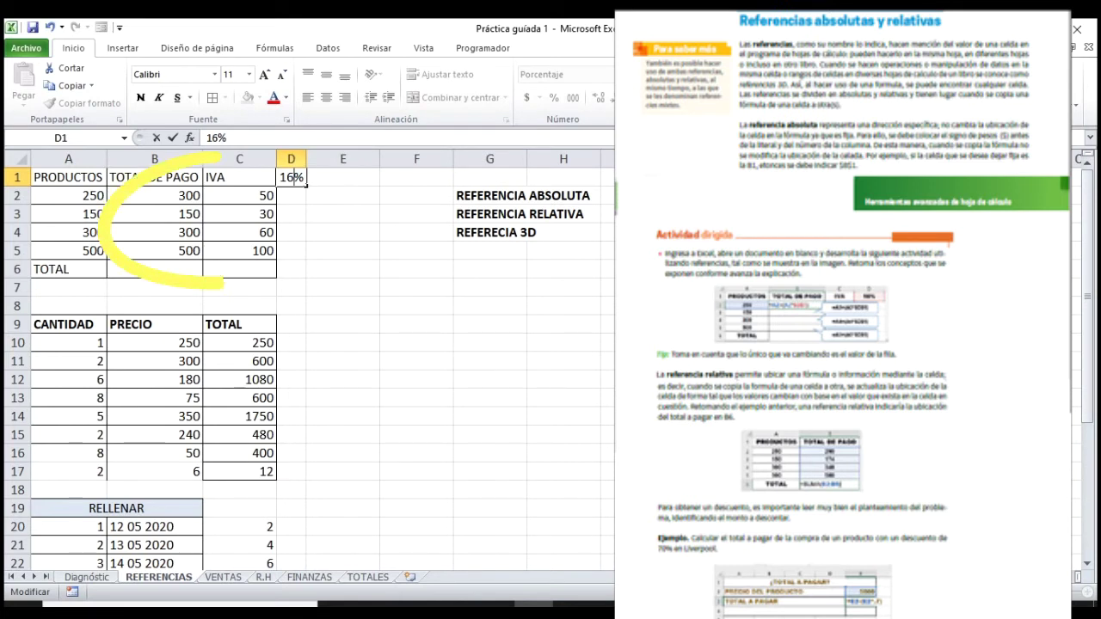
key(Return)
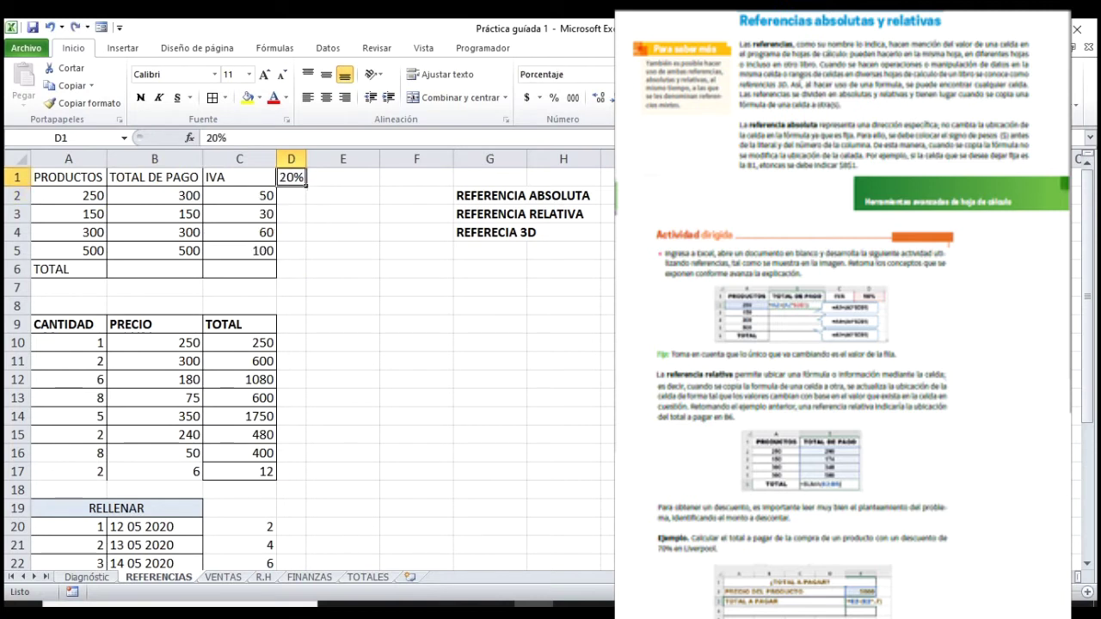
text(16)
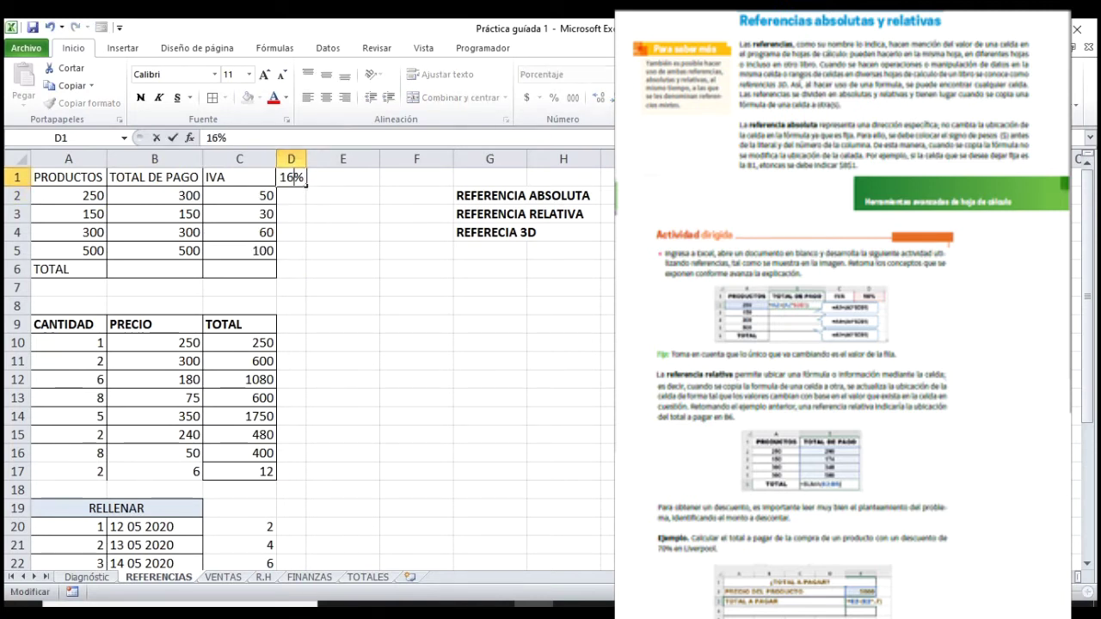
key(Return)
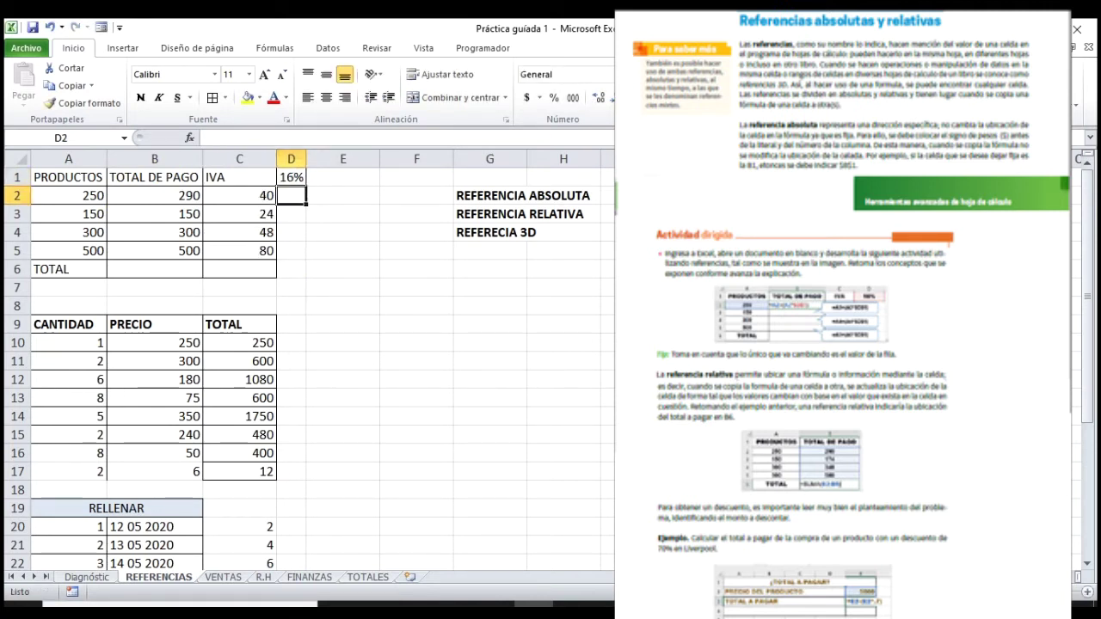
Clear the TOTAL DE PAGO and IVA values in B2:C5.
click(155, 196)
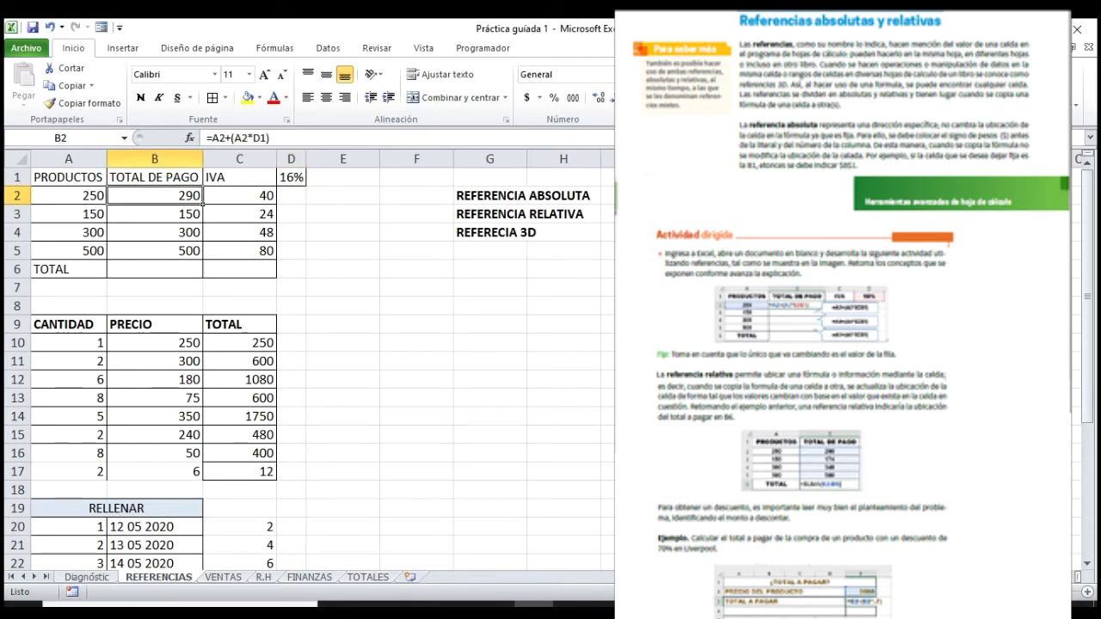
drag(201, 204, 275, 257)
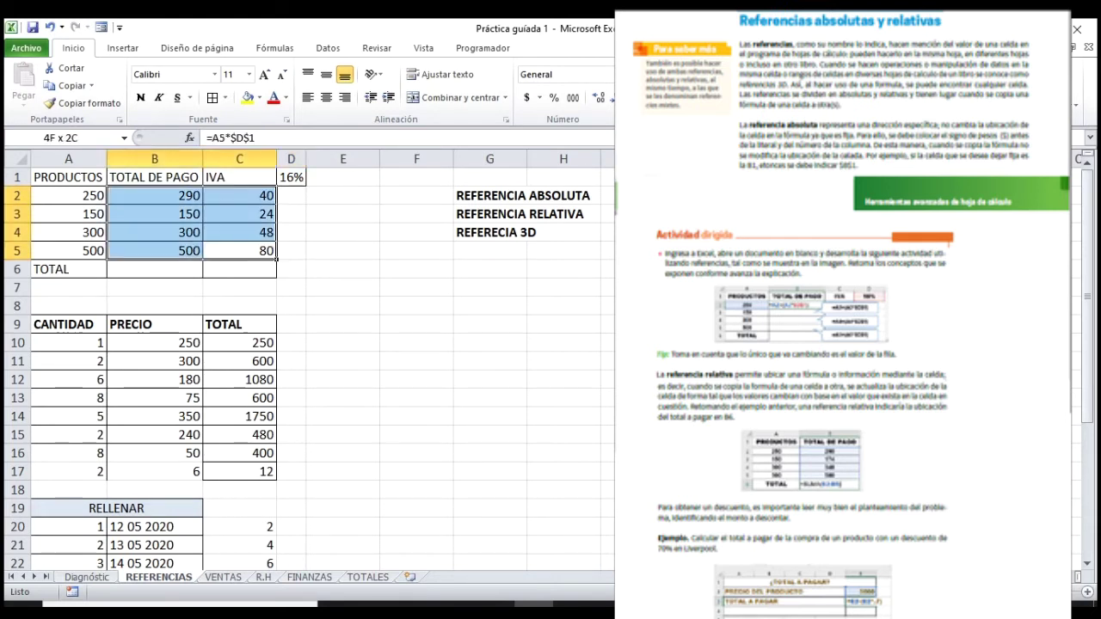
key(Delete)
click(239, 287)
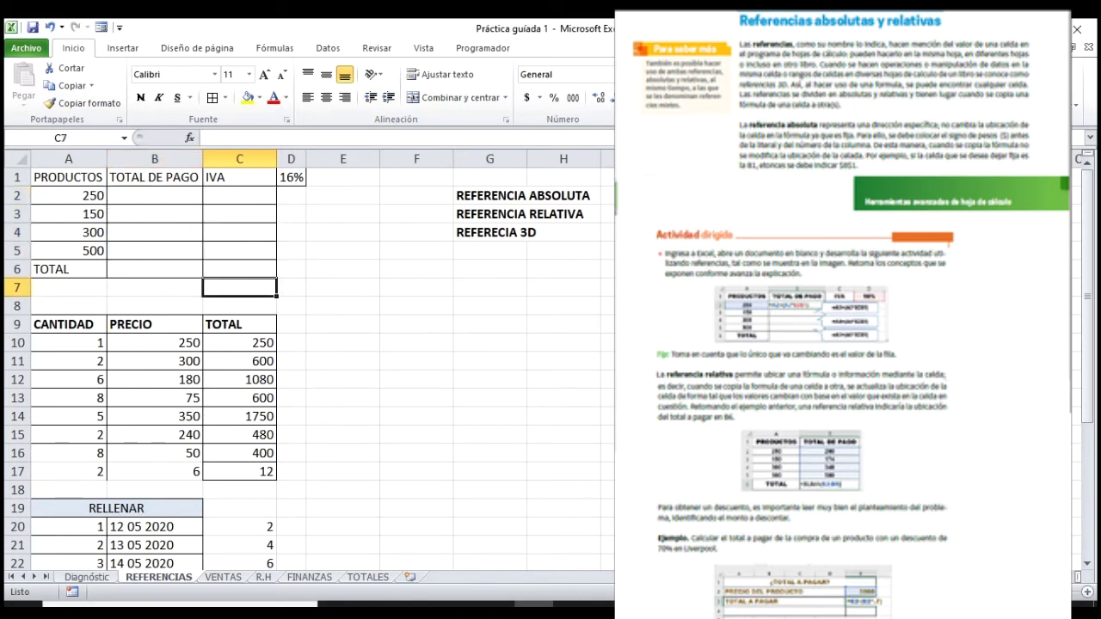
Enter the IVA formula =A2*D1 in C2, showing 40.
click(69, 195)
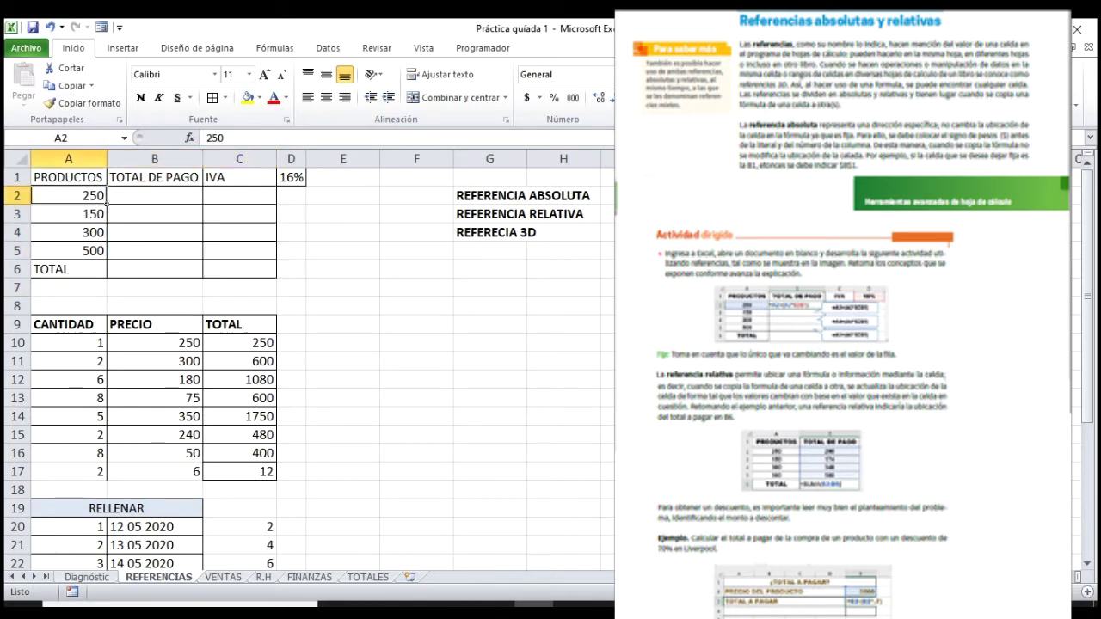
click(273, 200)
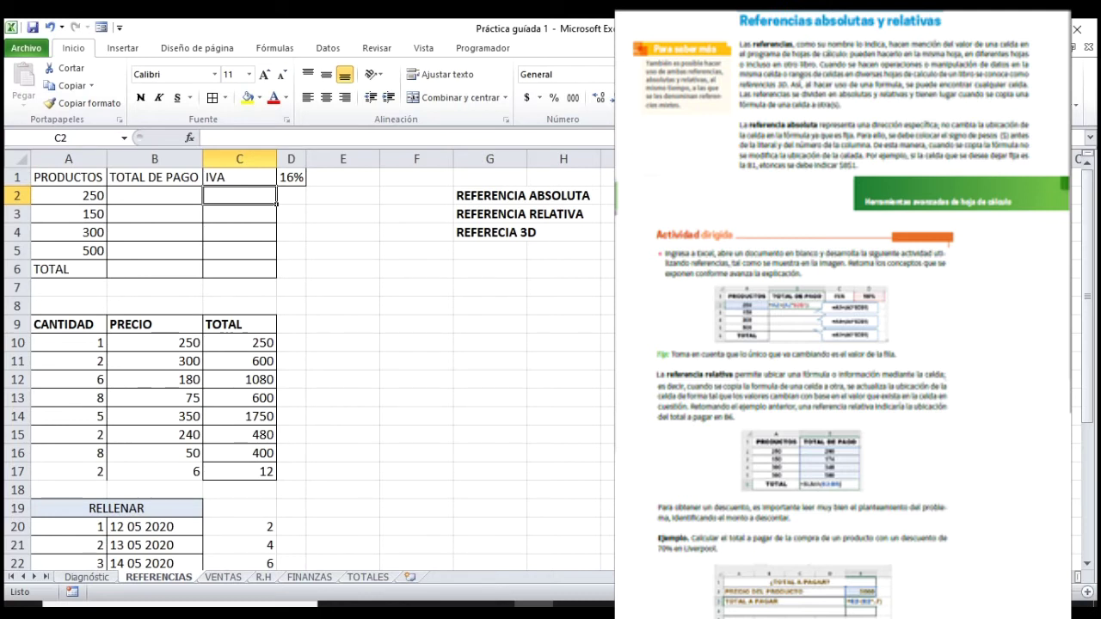
text(=)
click(69, 196)
text(*)
click(290, 178)
key(Return)
Fill C2's formula down to C5 and inspect the shifted references =A3*D2 through =A5*D4.
click(239, 195)
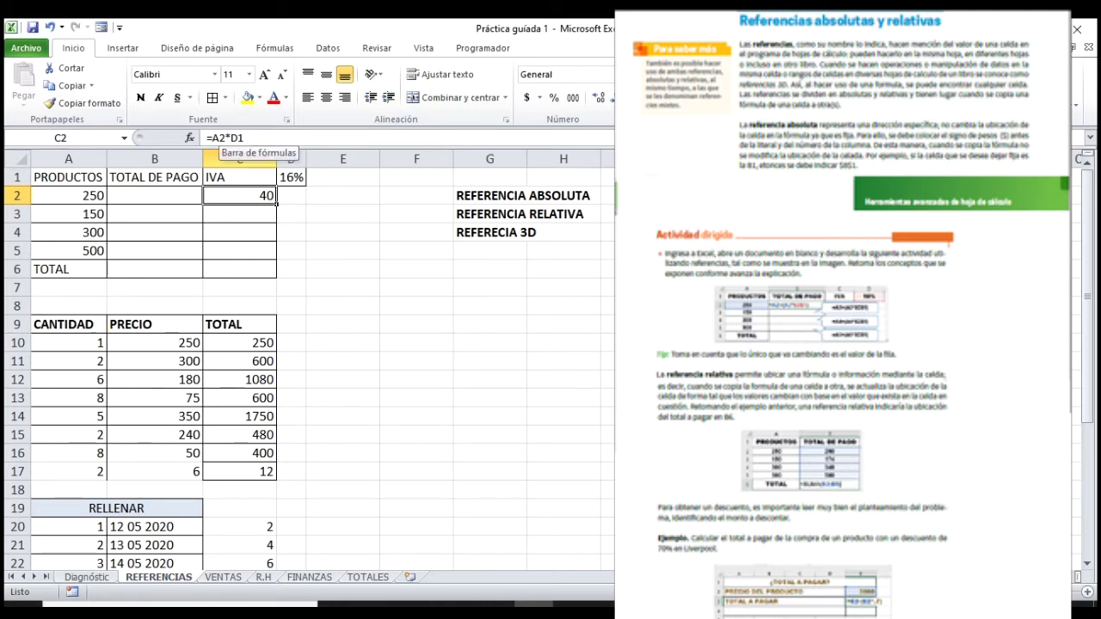
drag(276, 203, 276, 259)
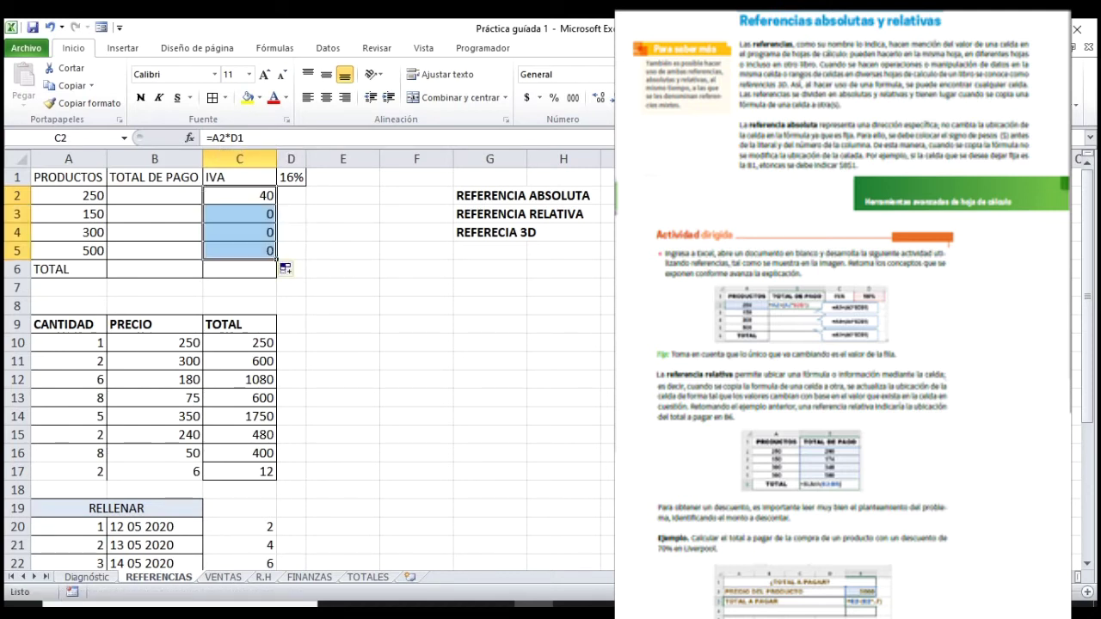
click(239, 195)
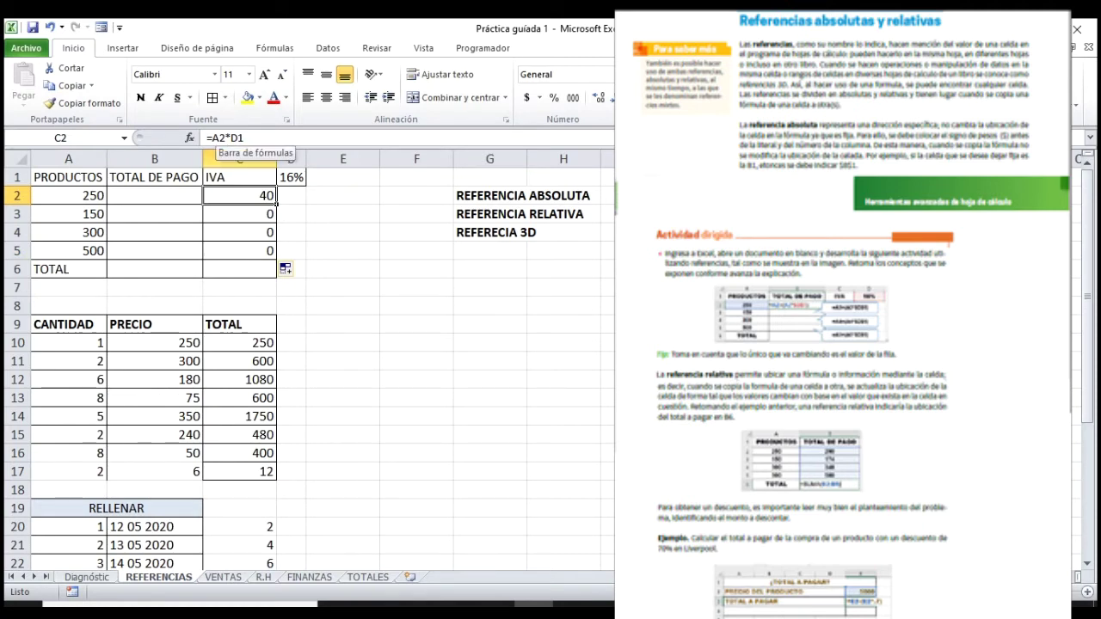
click(239, 213)
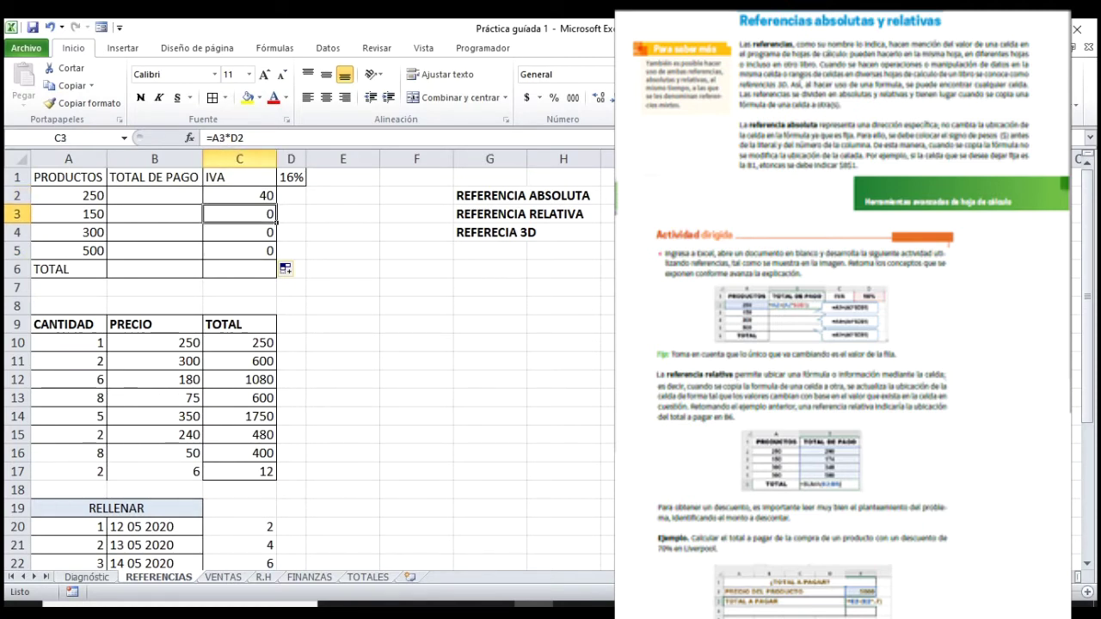
click(239, 232)
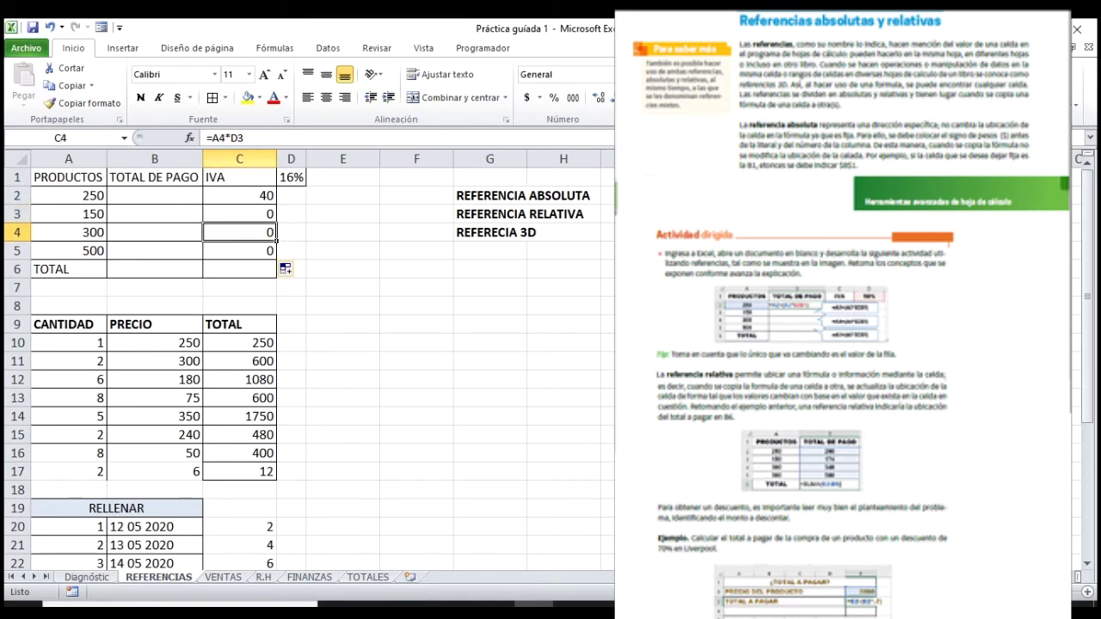
click(239, 250)
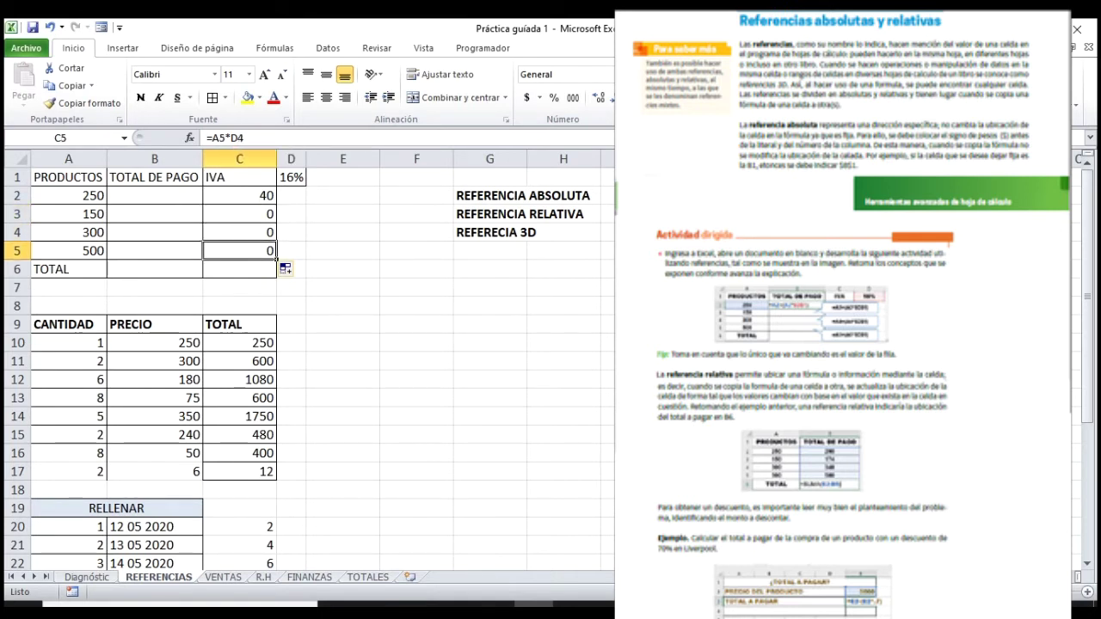
click(239, 195)
drag(277, 205, 276, 258)
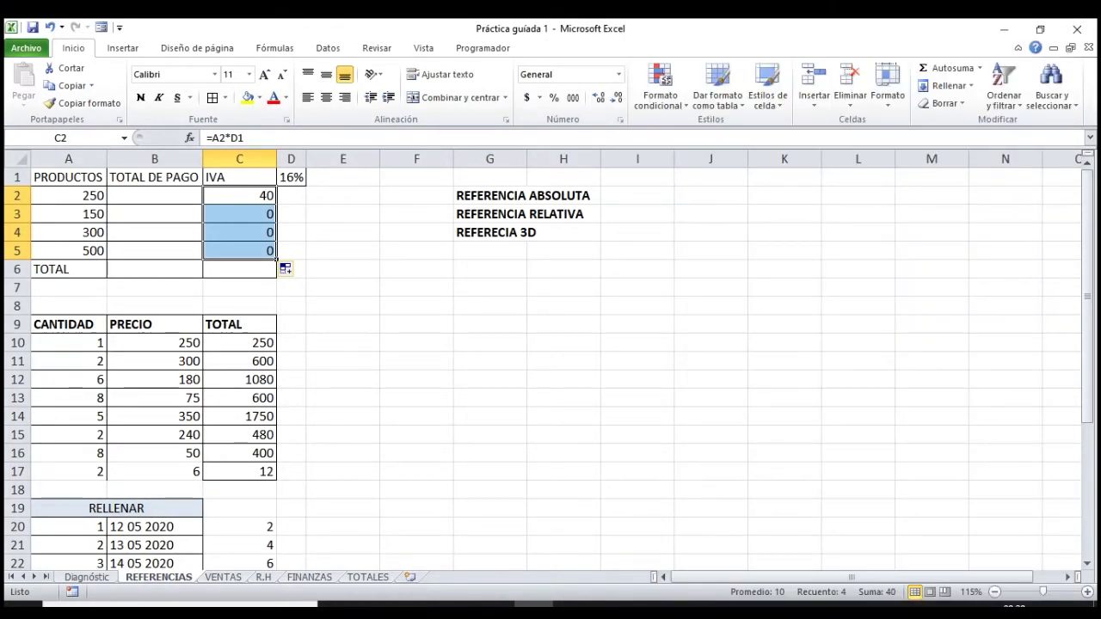
click(239, 195)
click(290, 177)
key(Down)
key(Down)
key(Down)
key(Down)
click(291, 195)
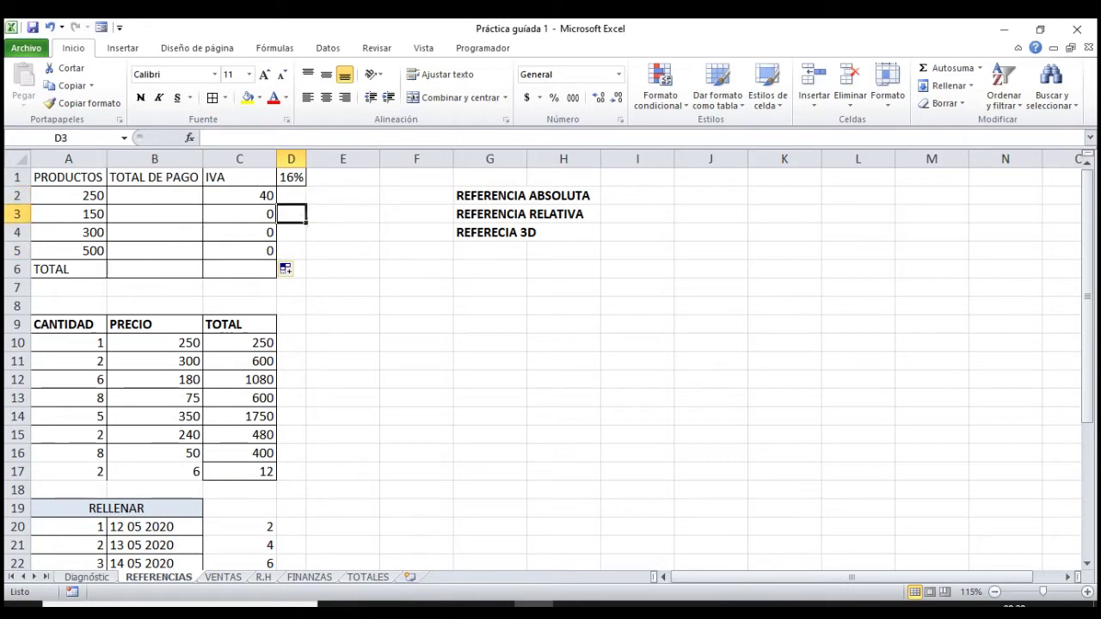
text(16)
key(Return)
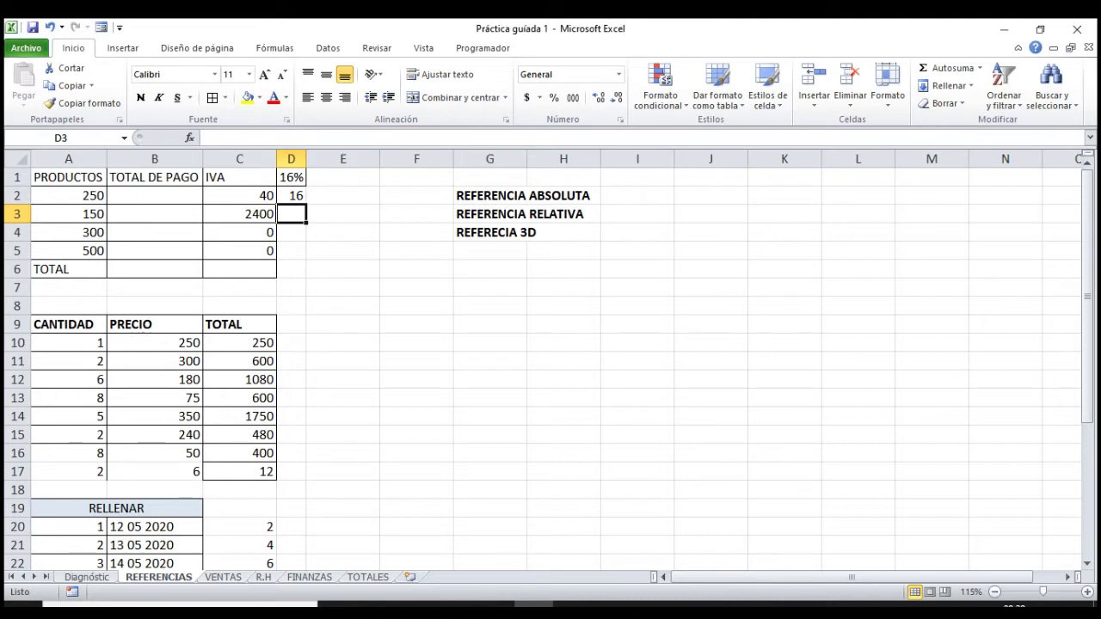
key(ctrl+z)
click(239, 195)
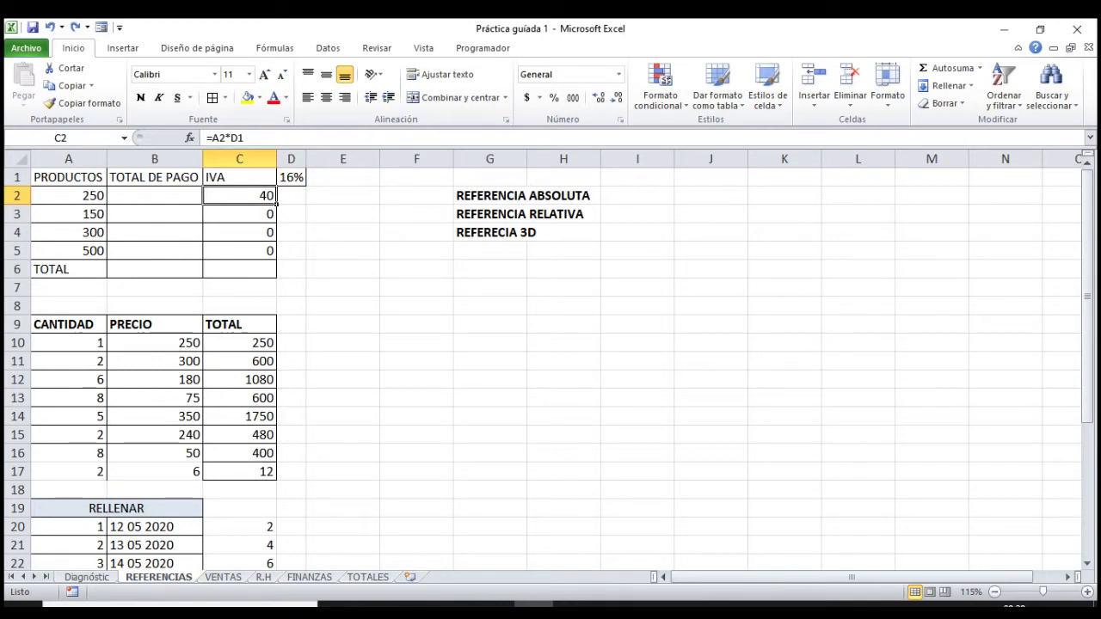
drag(239, 471, 155, 361)
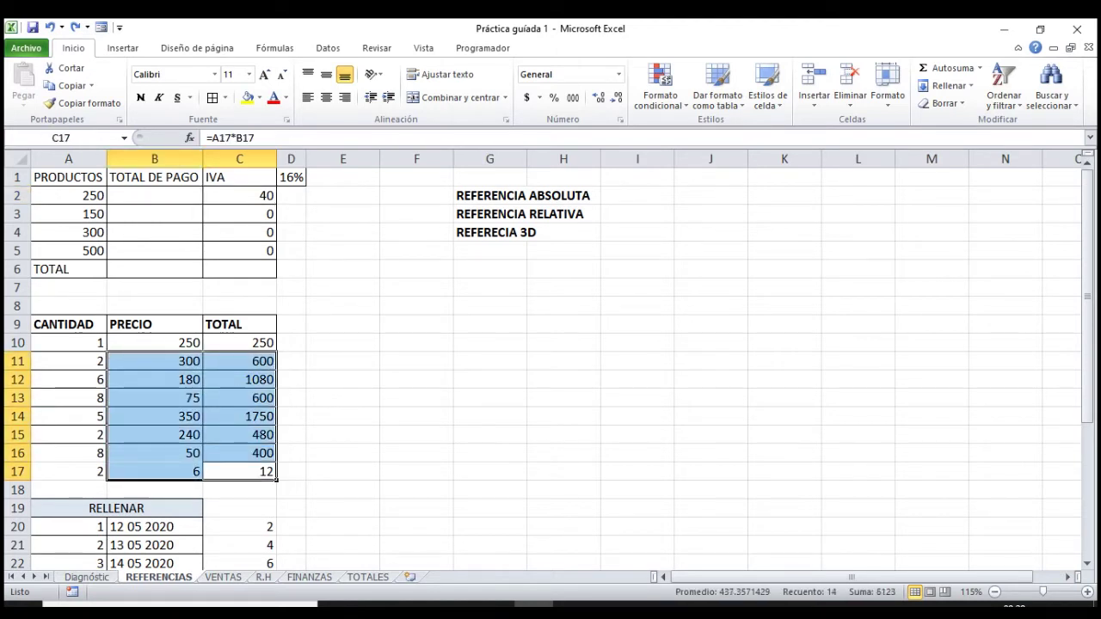
Clear B11:C17 and fill C10's total formula down to C17.
key(Delete)
click(239, 343)
drag(276, 351, 276, 478)
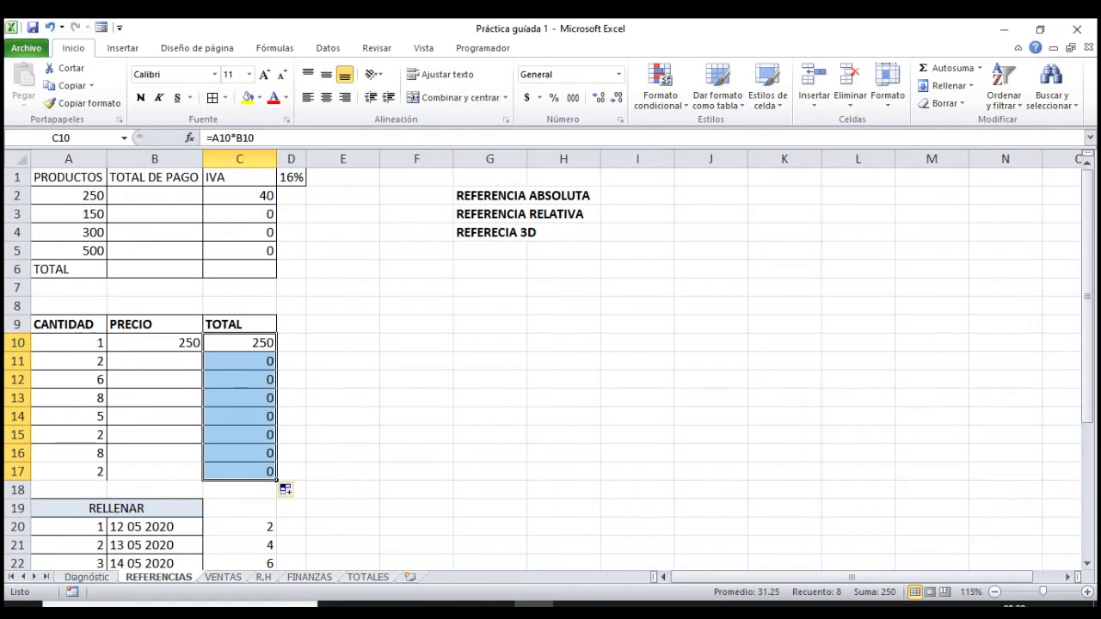
Inspect the formulas in C10, C11 and C12 to confirm their relative references.
click(239, 343)
key(F2)
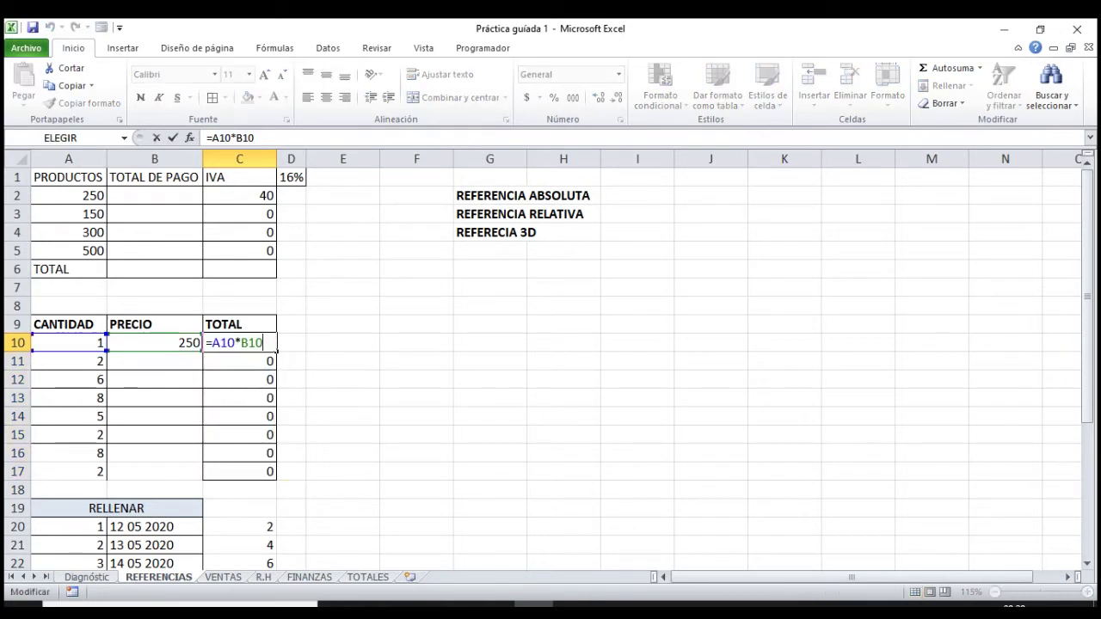
key(Escape)
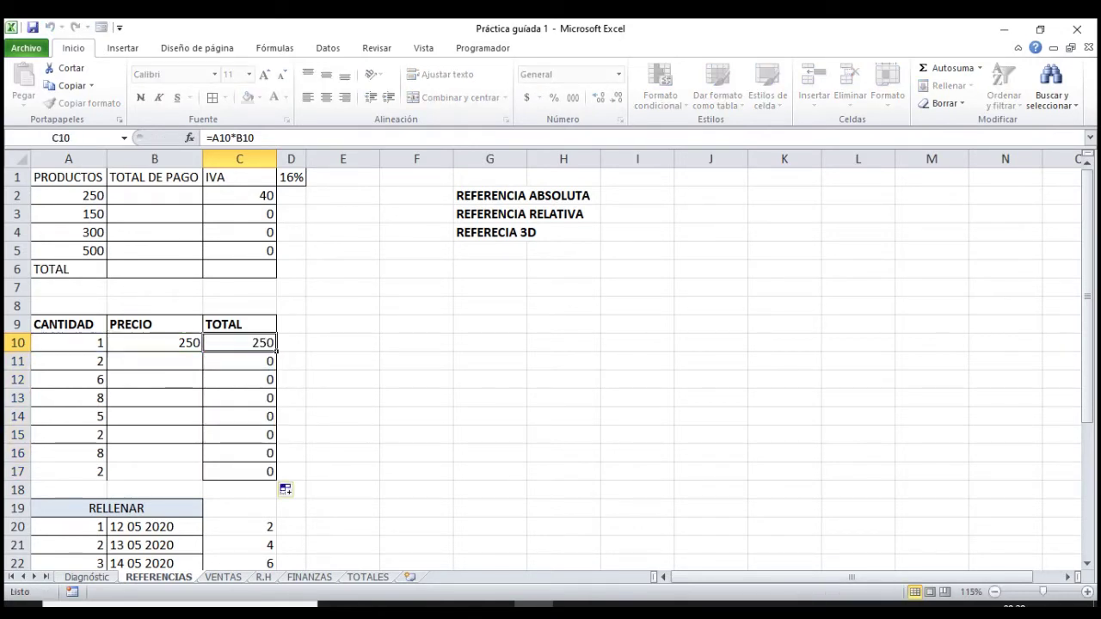
click(239, 360)
key(F2)
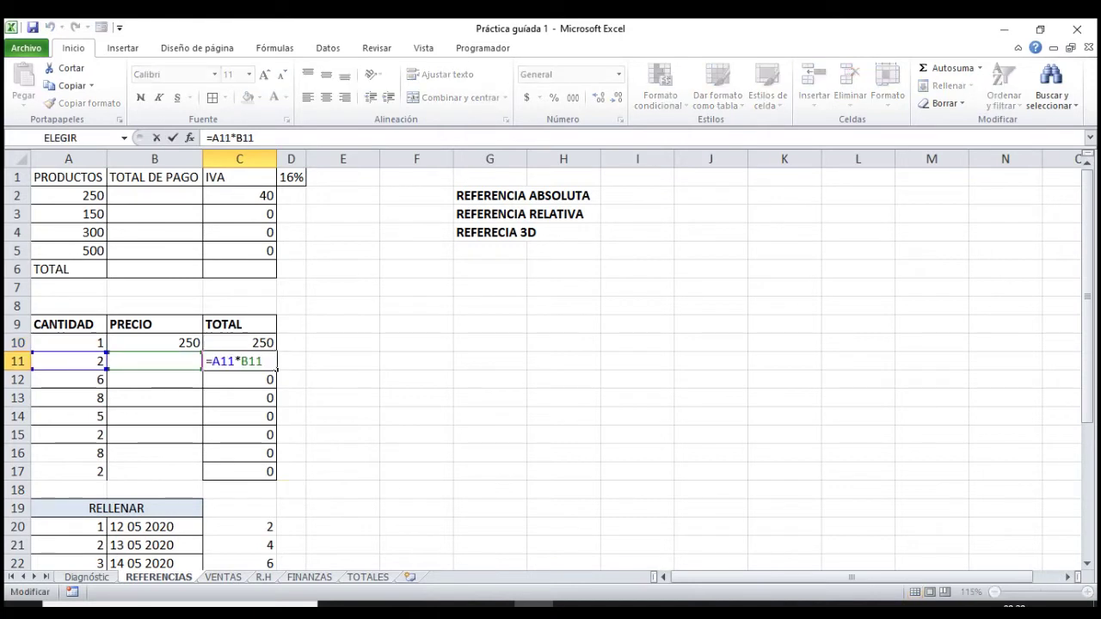
key(Escape)
click(239, 379)
key(F2)
key(Escape)
Copy C12's total formula, then begin entering the formula =A2*D1.
key(ctrl+c)
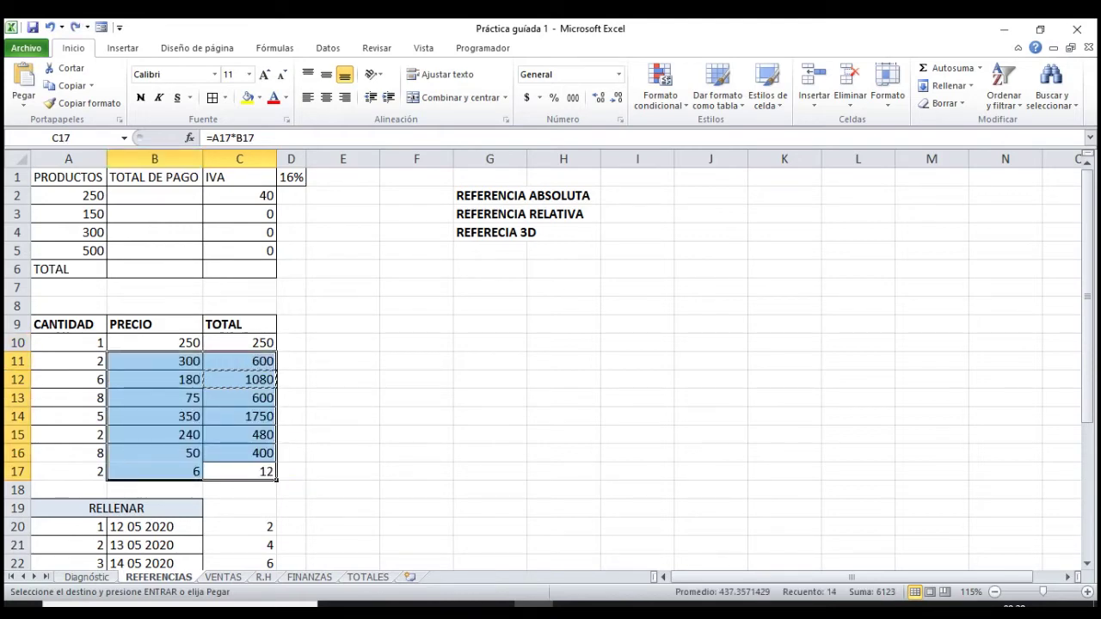
key(Escape)
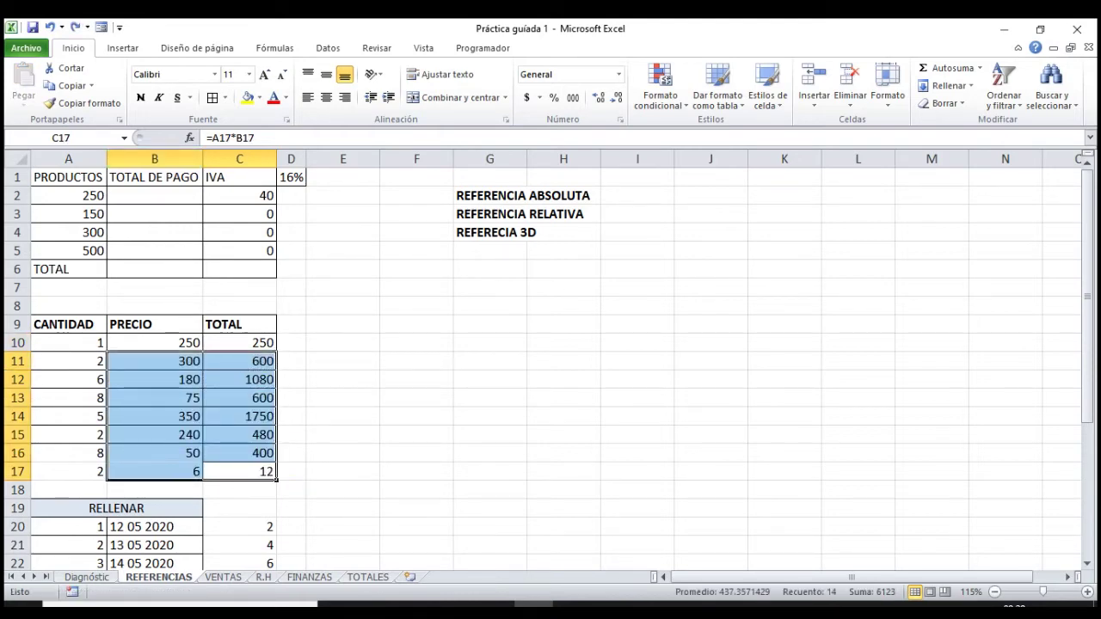
text(=A2*D1)
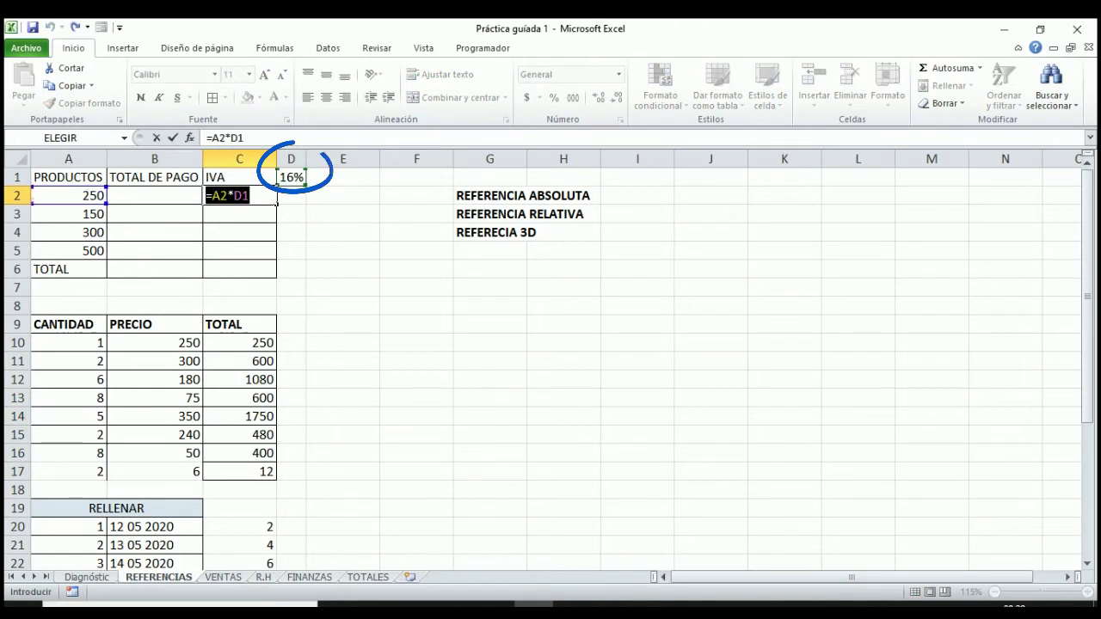
key(ctrl+Return)
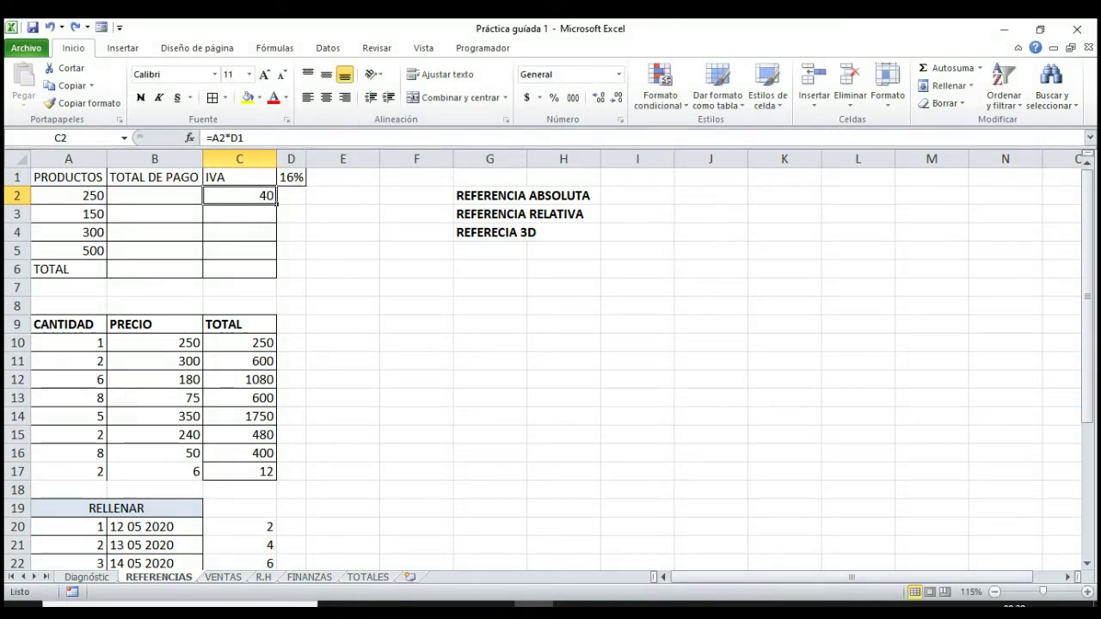
key(F2)
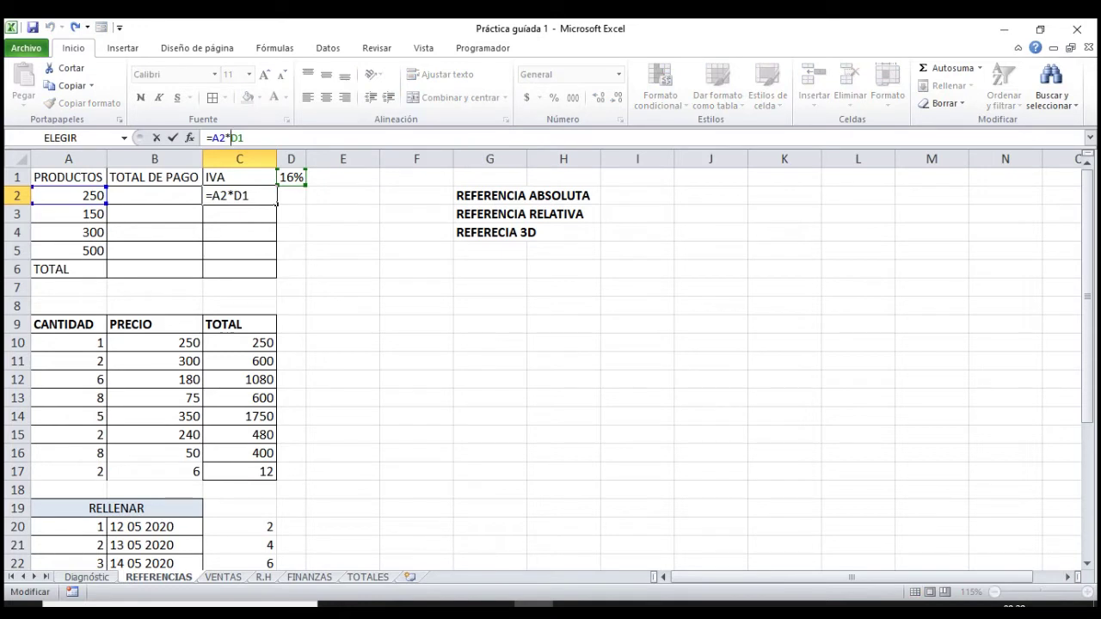
click(231, 137)
mouse_move(78, 148)
mouse_down()
mouse_move(43, 277)
mouse_move(65, 153)
mouse_up()
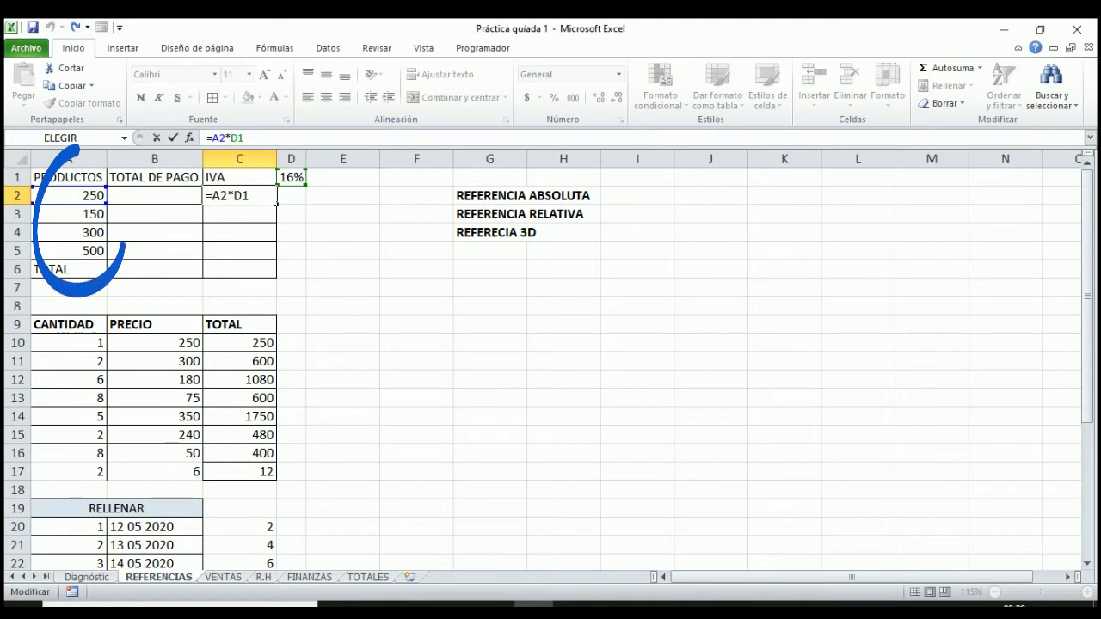
key(Escape)
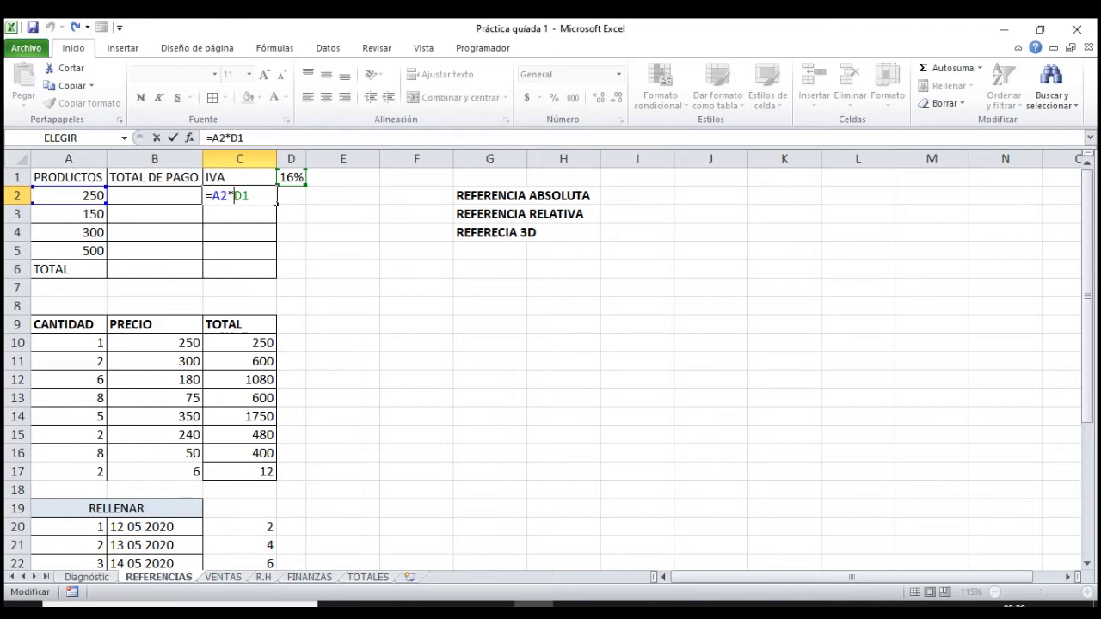
key(ctrl+Return)
drag(276, 205, 453, 203)
click(293, 196)
double_click(294, 196)
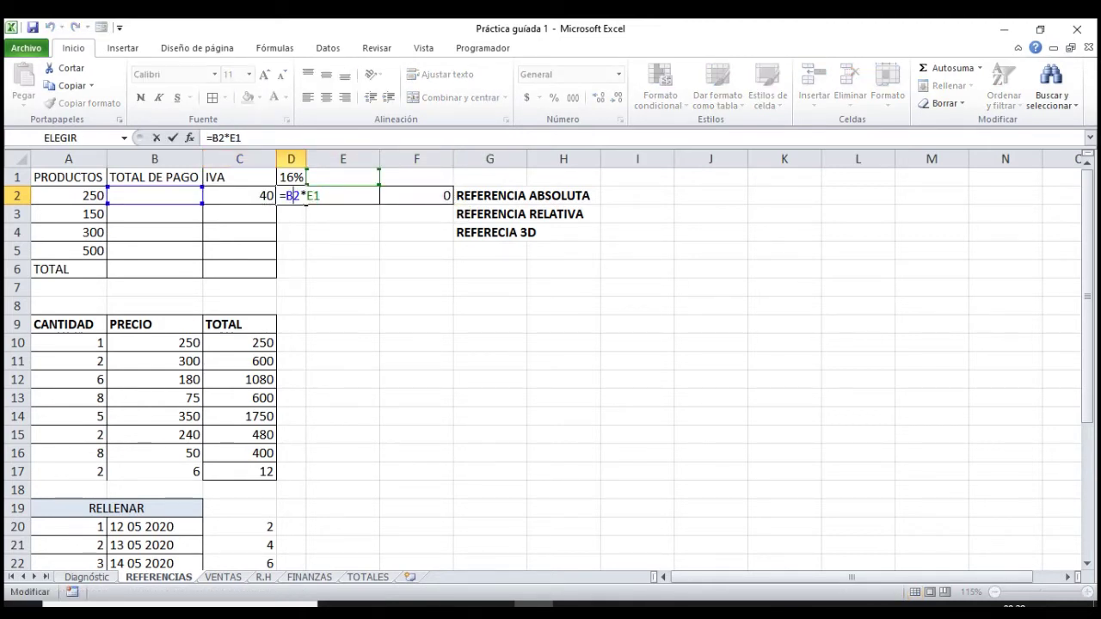
key(Escape)
double_click(333, 196)
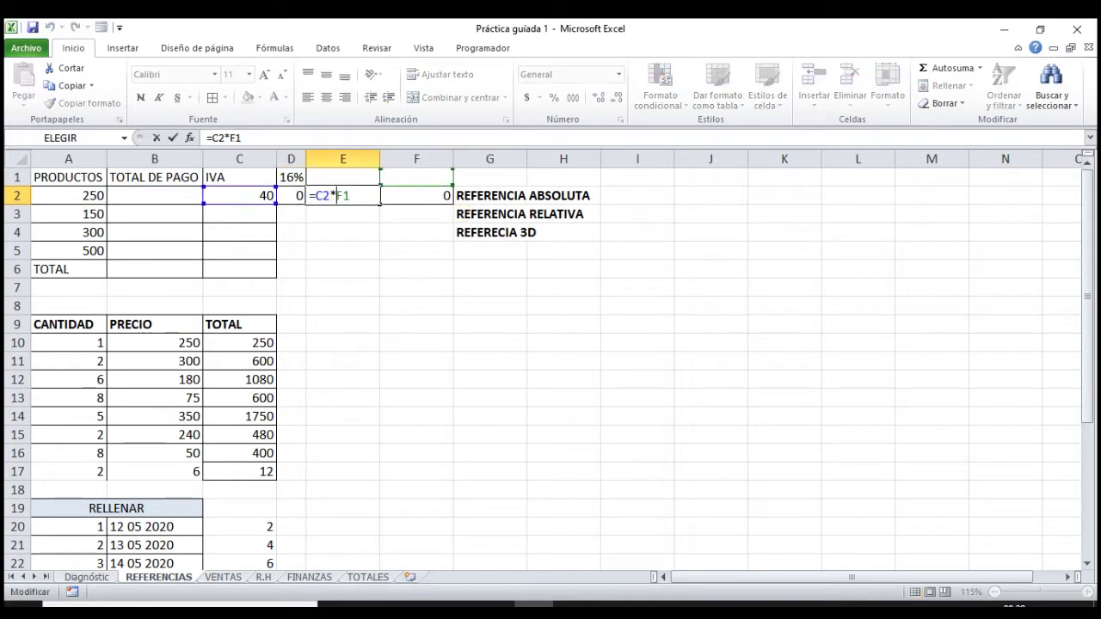
key(Escape)
key(Right)
key(F2)
key(Escape)
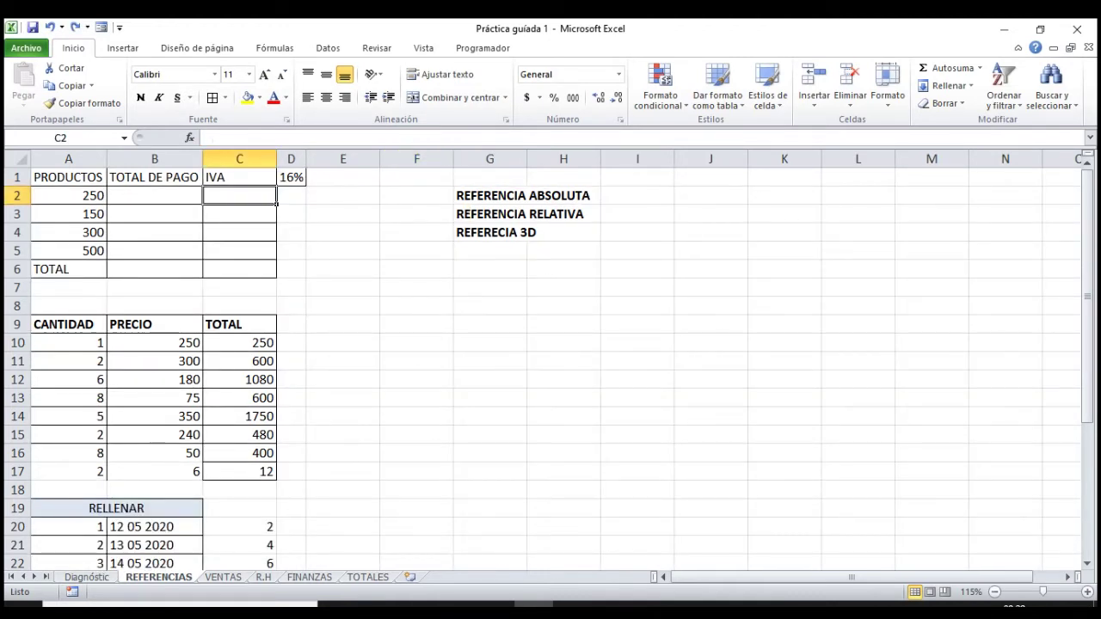
key(ctrl+y)
key(F2)
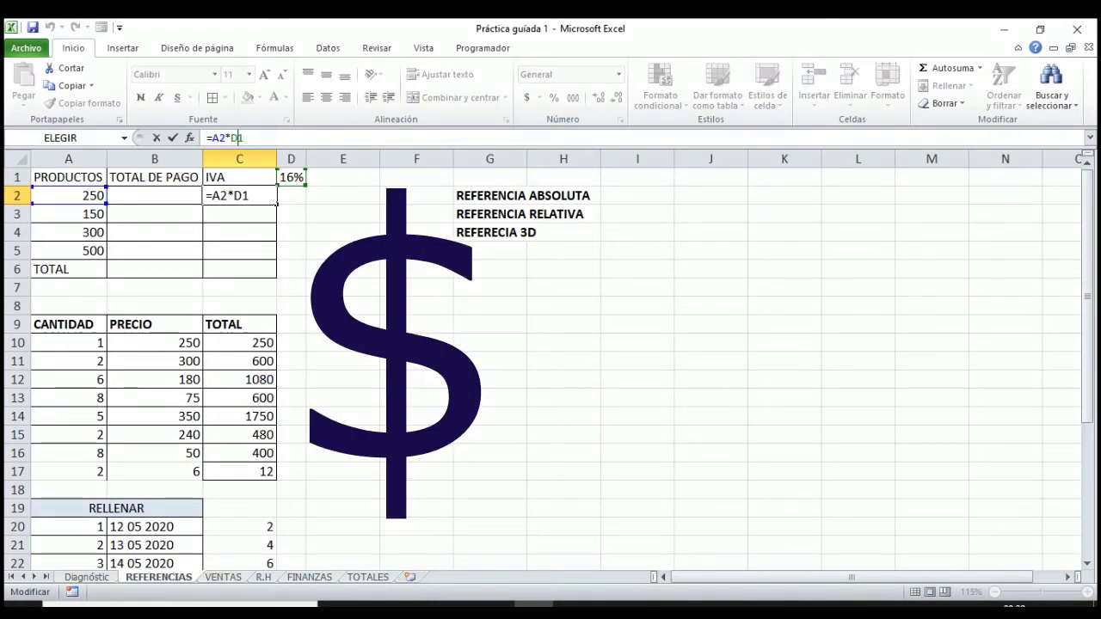
text($)
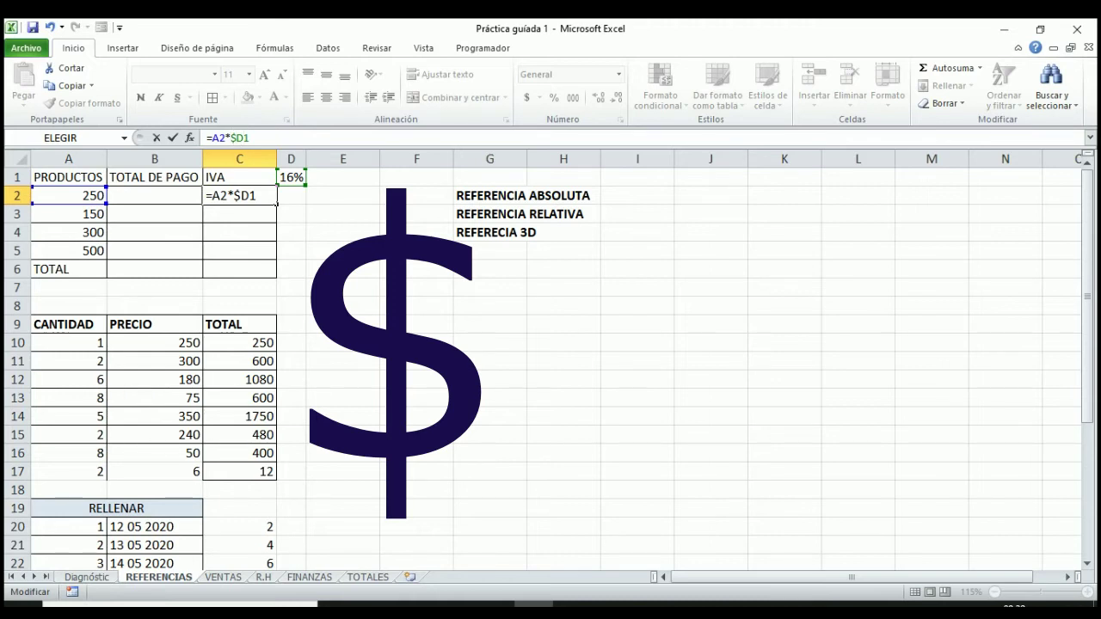
text($)
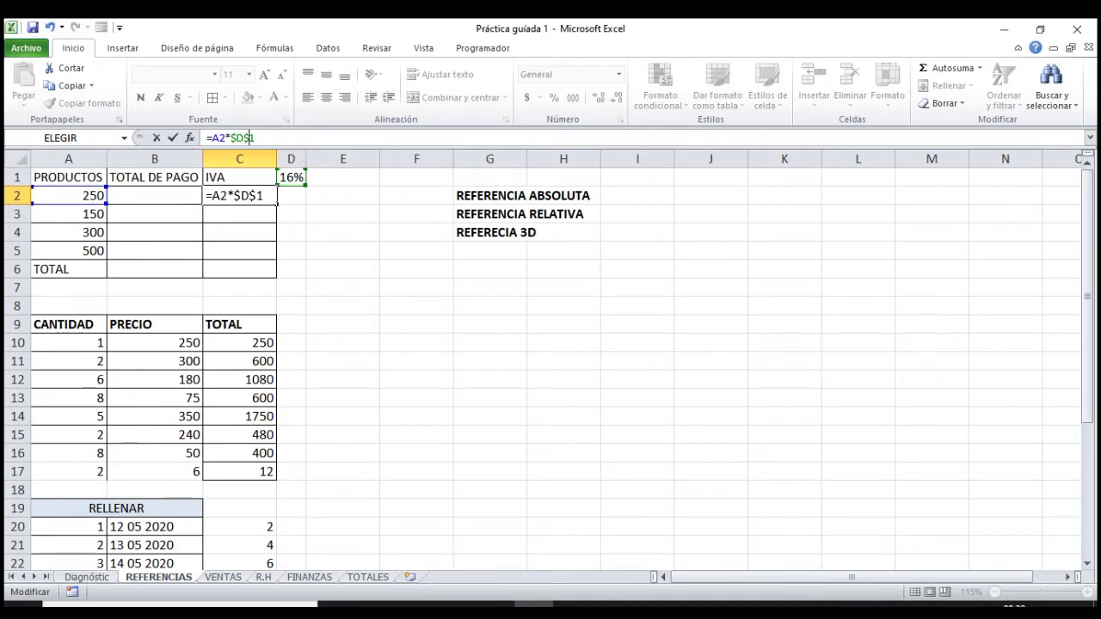
key(Return)
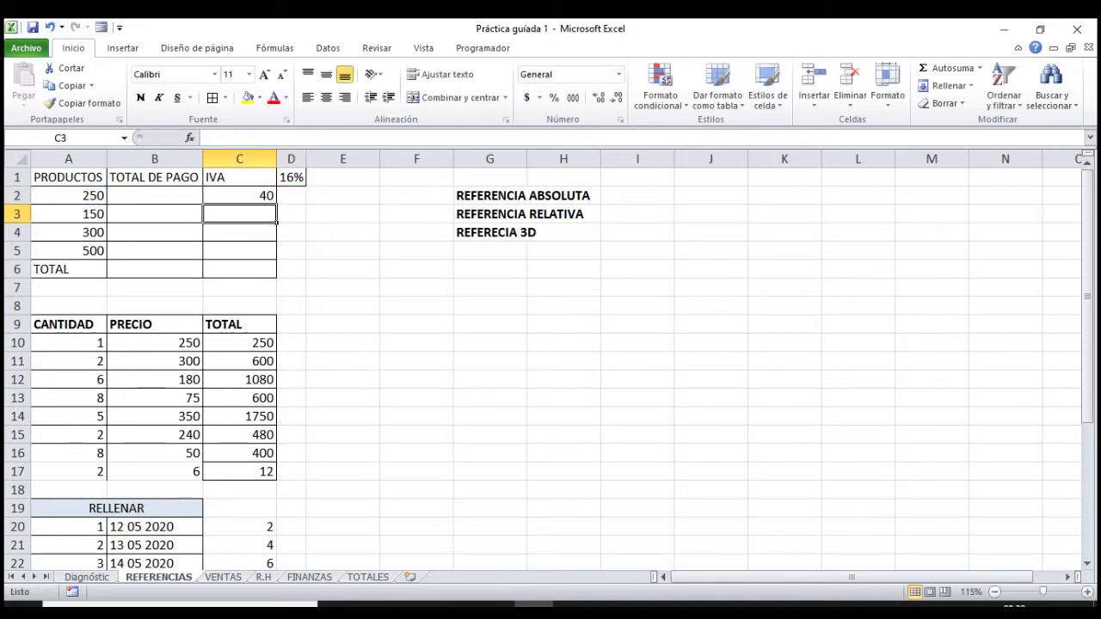
click(240, 195)
drag(276, 204, 277, 276)
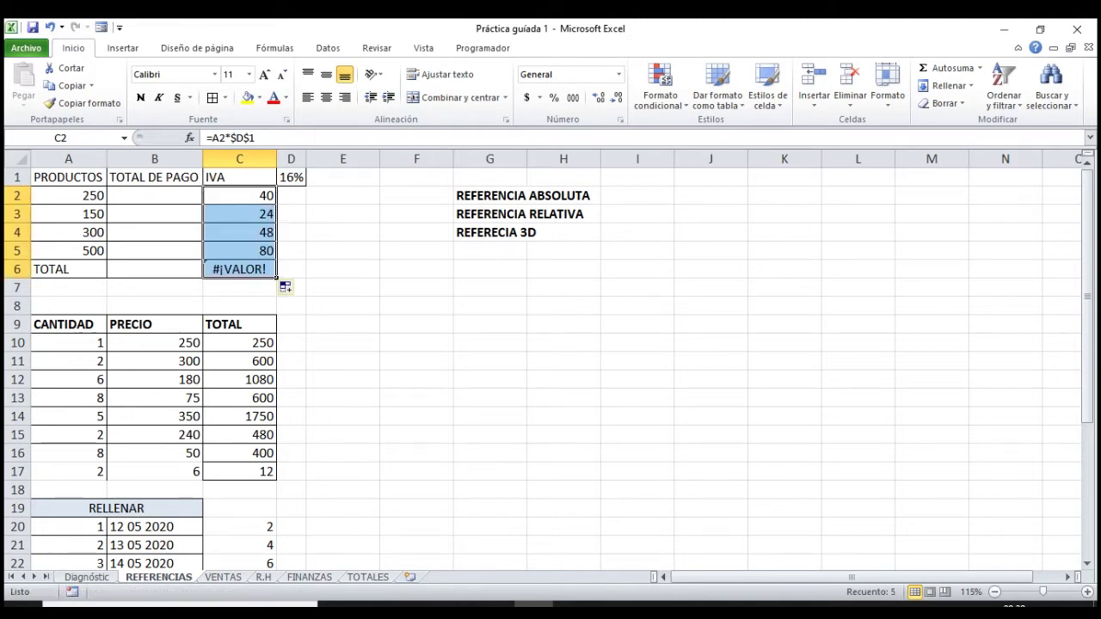
double_click(273, 217)
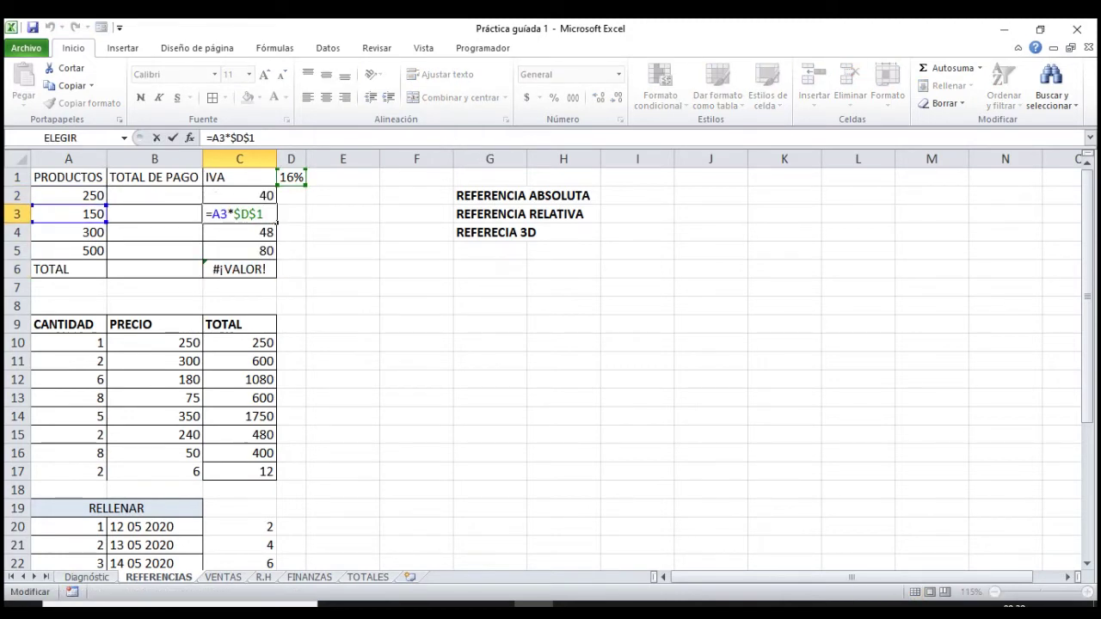
double_click(274, 235)
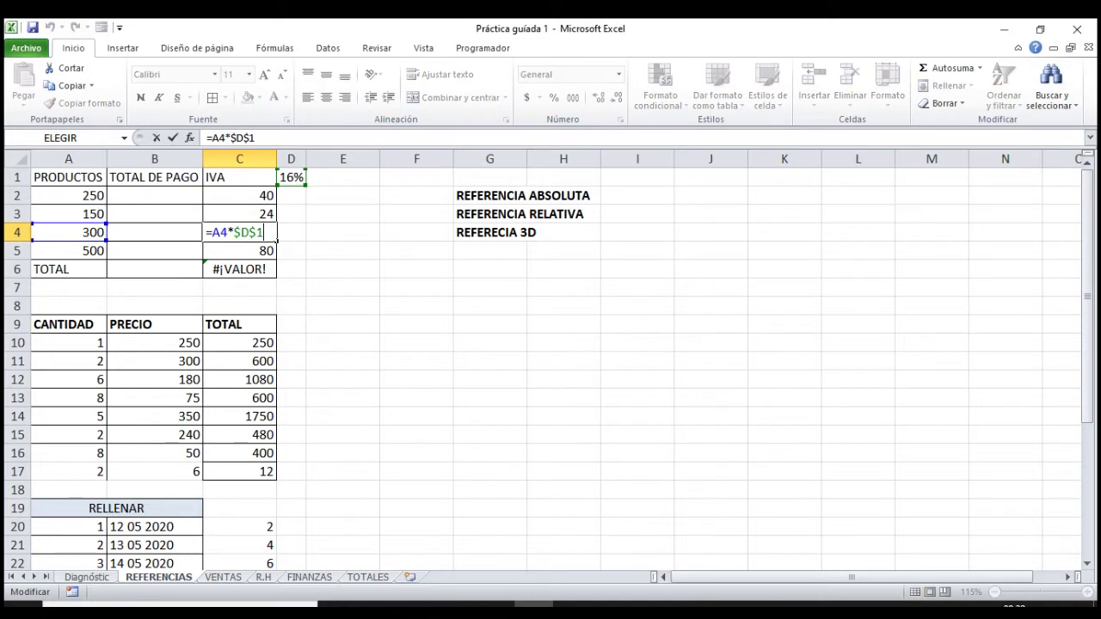
click(258, 269)
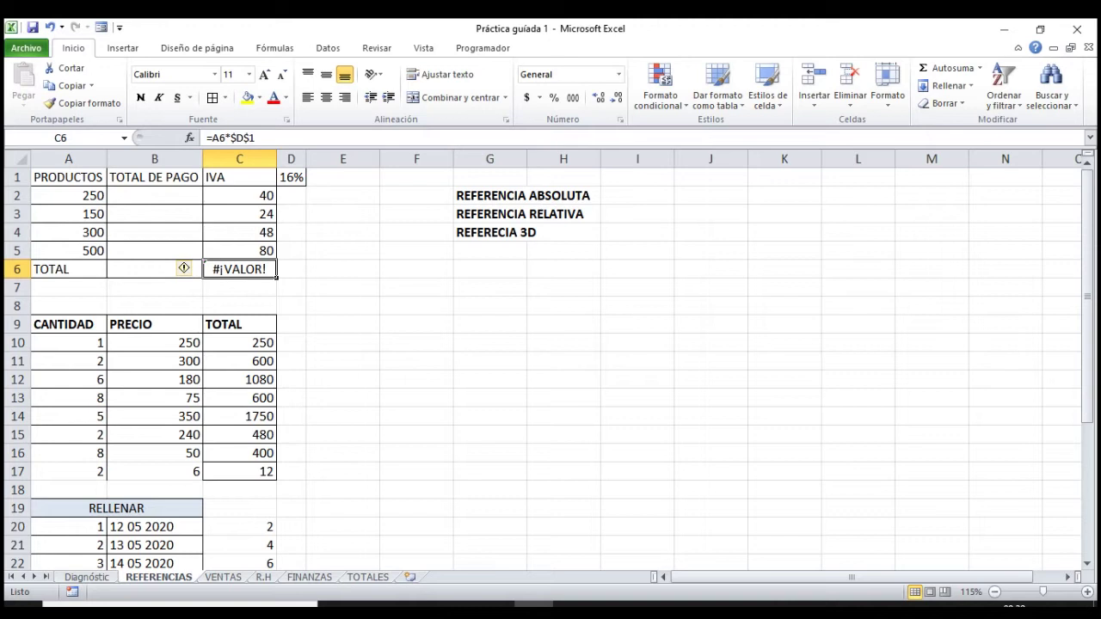
key(Delete)
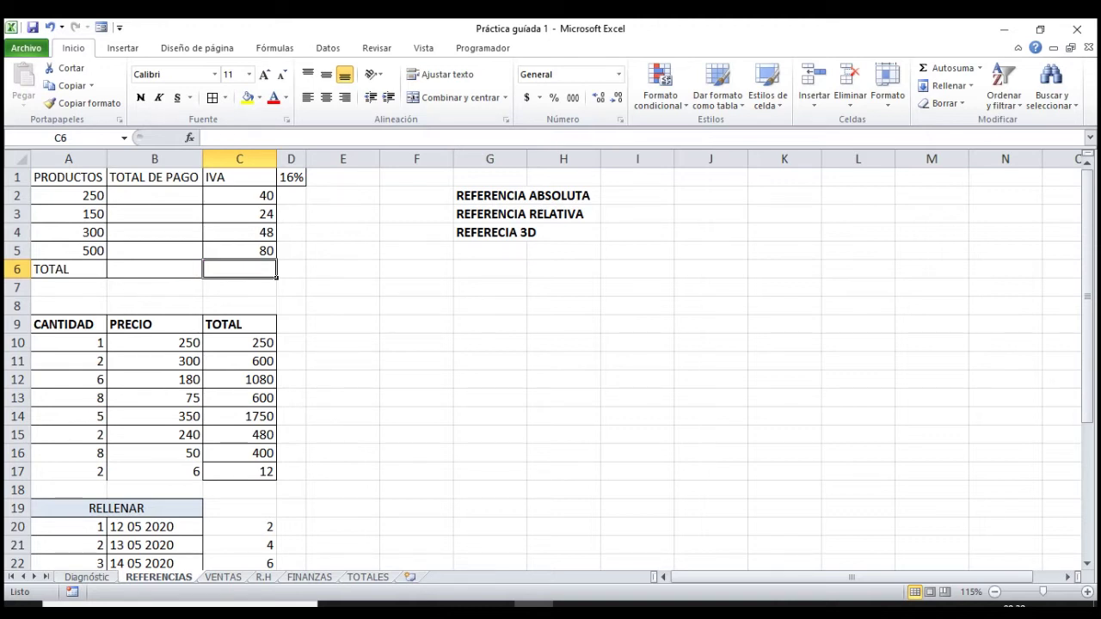
click(240, 195)
click(239, 214)
click(239, 232)
click(239, 251)
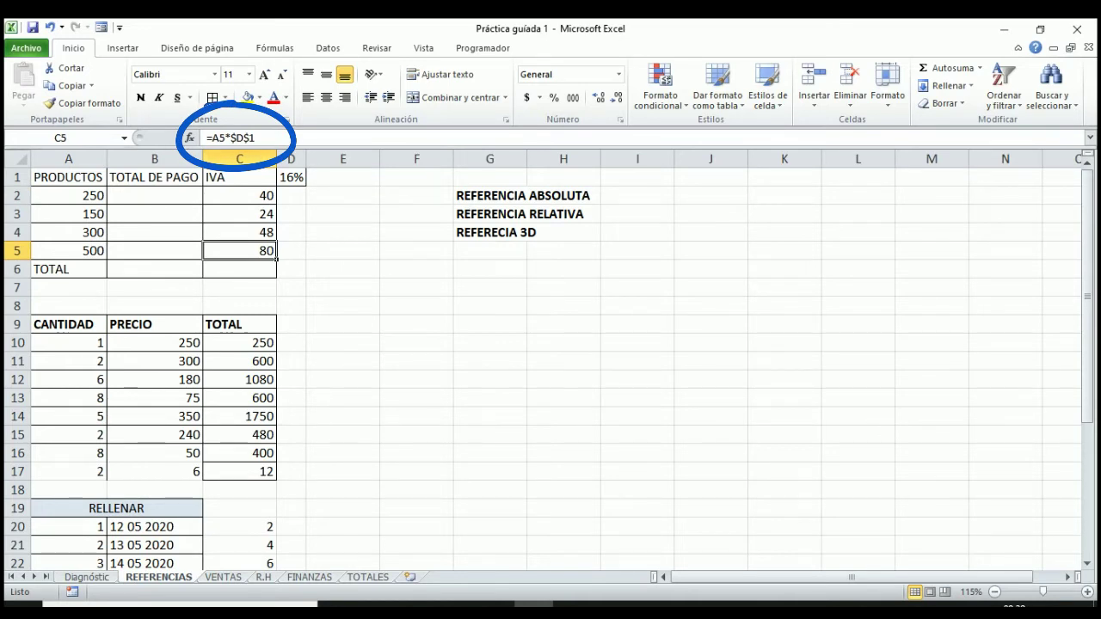
click(239, 196)
click(239, 214)
click(239, 232)
click(239, 250)
click(239, 195)
click(239, 214)
click(239, 233)
click(239, 251)
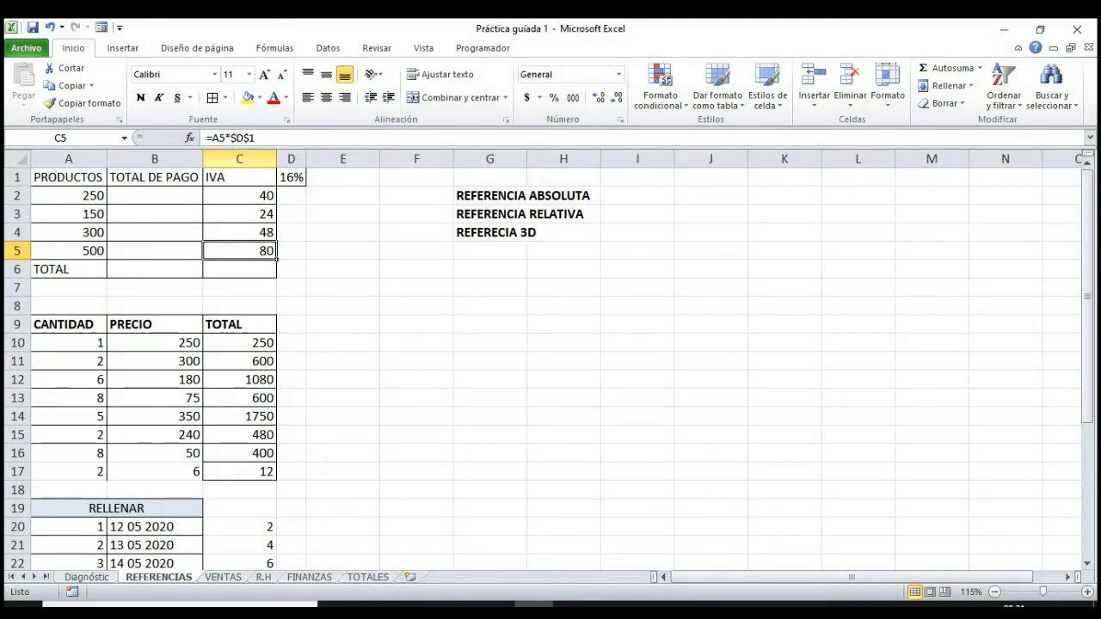
key(Up)
key(Up)
key(Up)
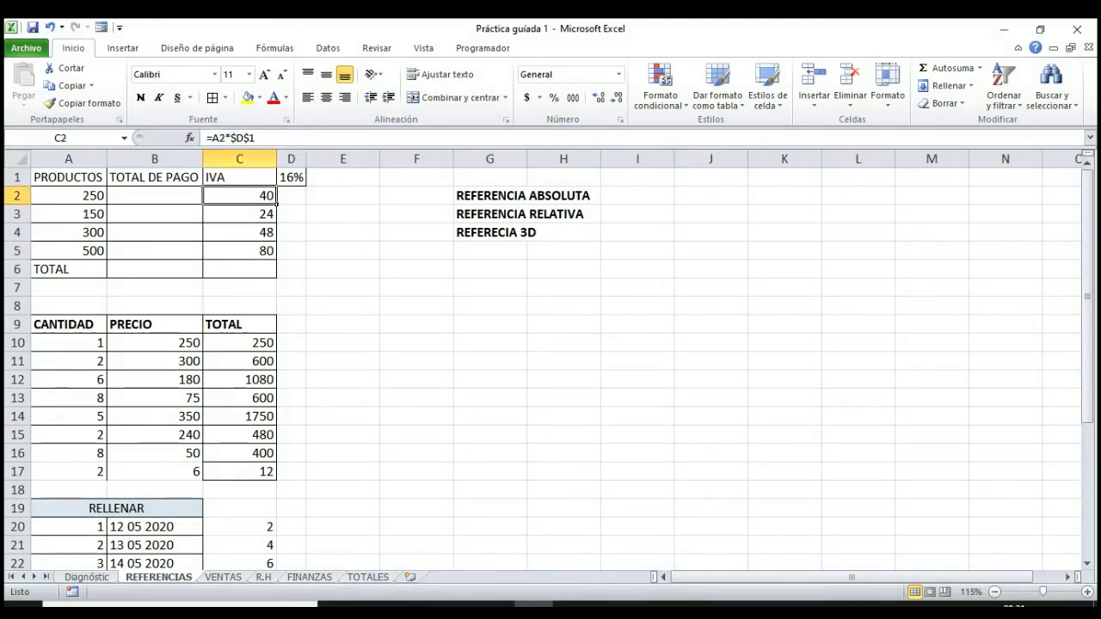
Edit C2's IVA formula, swapping the $D$1 rate for 16 and then retyping $D$1.
key(F2)
key(shift+Left)
key(shift+Left)
key(shift+Left)
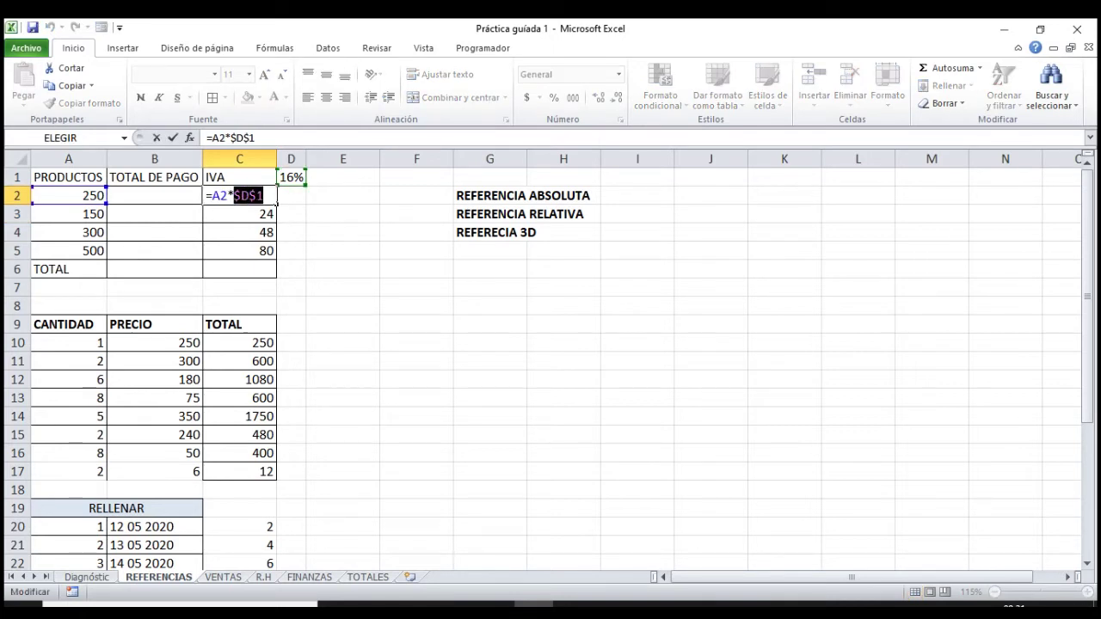
text(16)
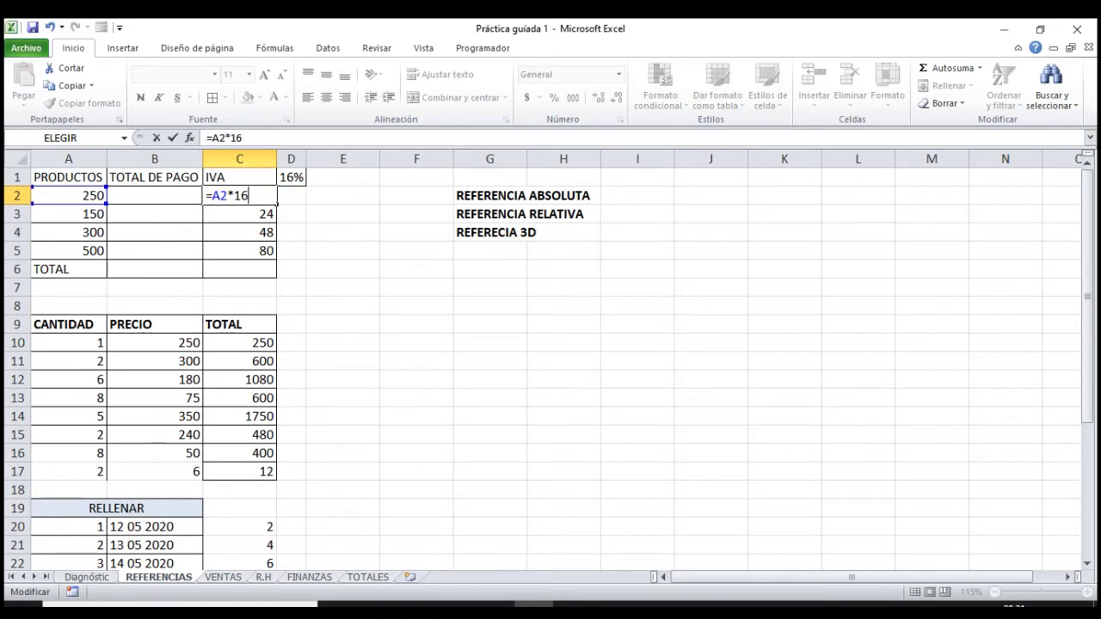
key(Return)
key(Up)
key(F2)
key(BackSpace)
key(BackSpace)
text($D$1)
key(Return)
Fill C2's formula down to C5 and inspect each IVA formula from C2 to C5.
click(240, 195)
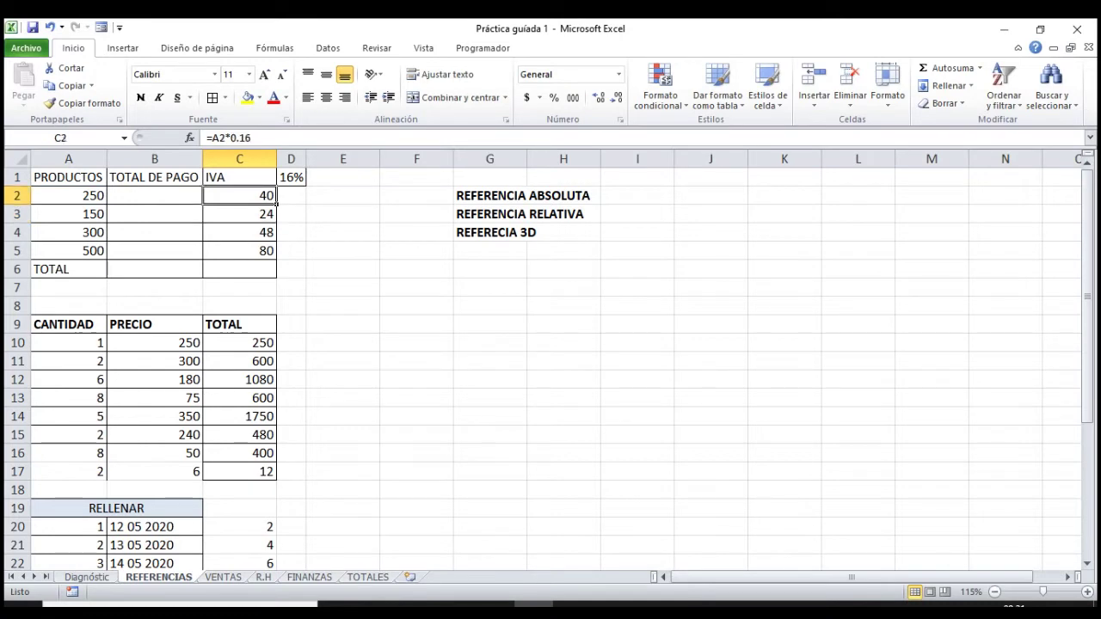
drag(277, 204, 277, 259)
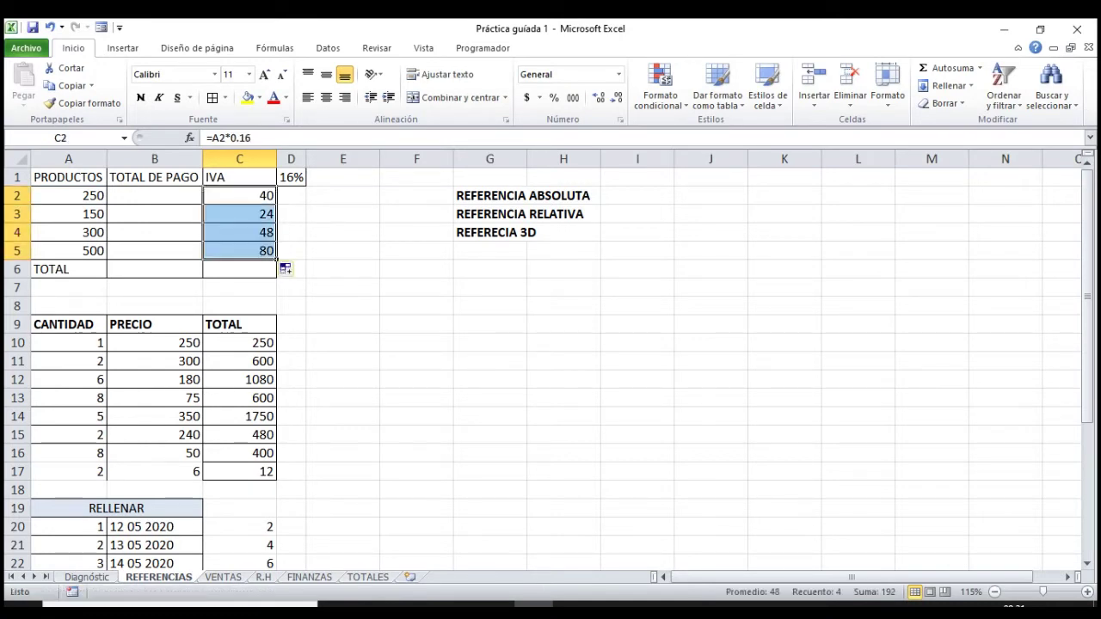
click(254, 195)
key(F2)
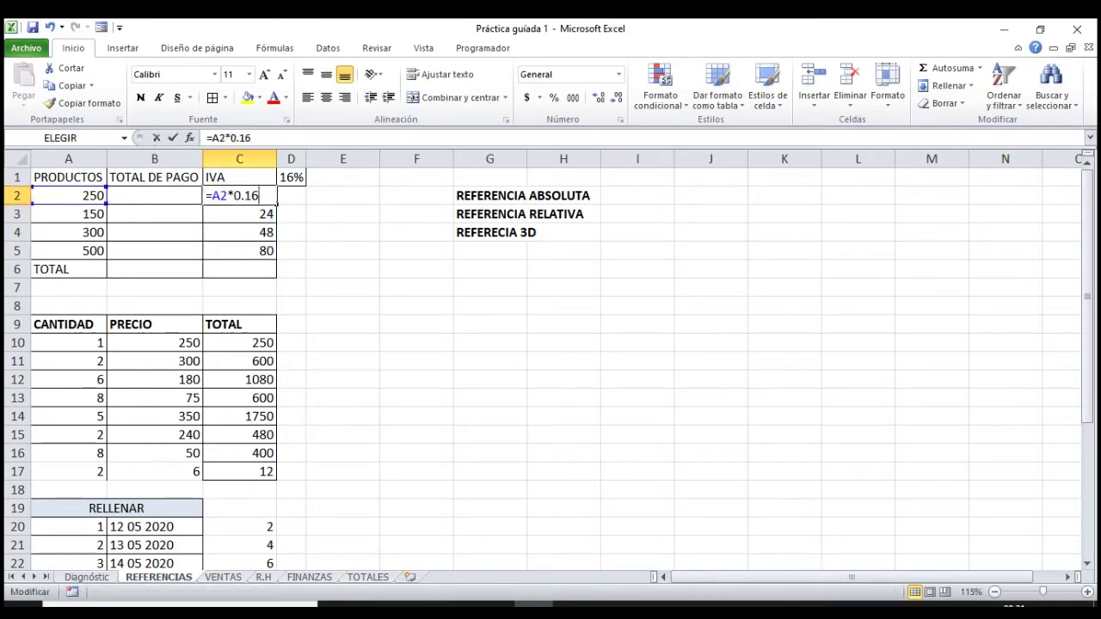
key(Return)
key(F2)
key(Escape)
key(Down)
key(F2)
key(Return)
click(274, 181)
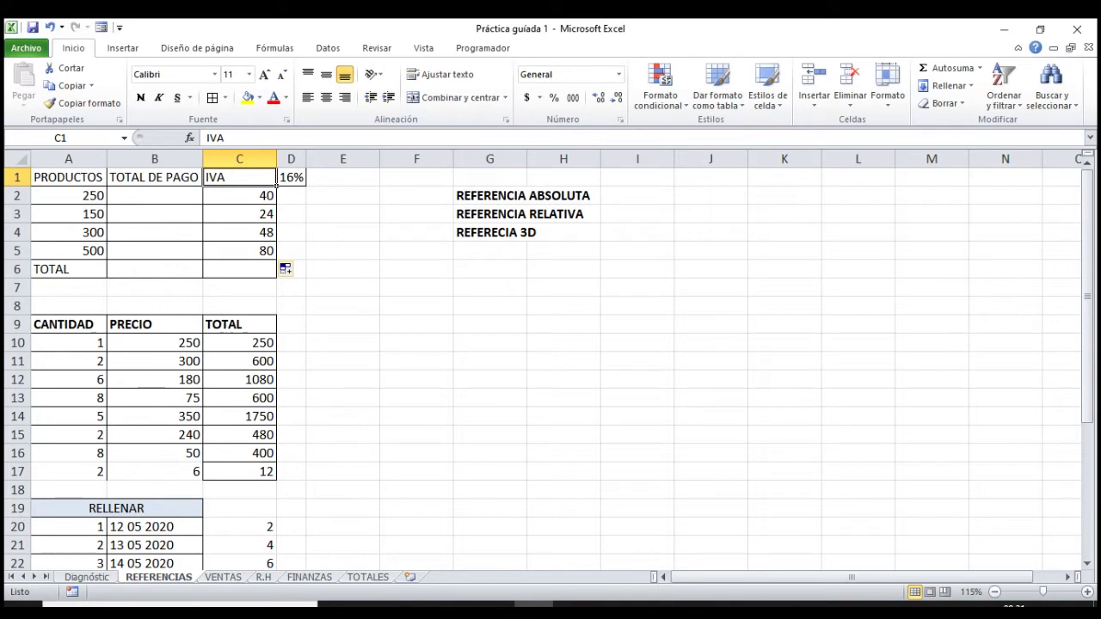
click(272, 253)
key(F2)
key(Escape)
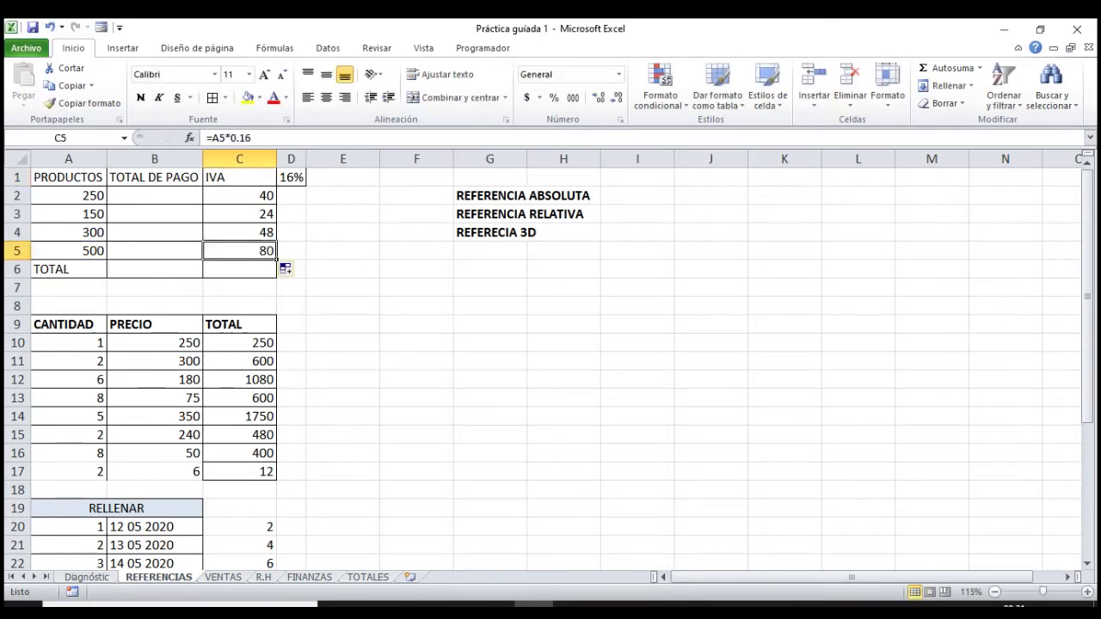
Change the rate in D1 from 16% to 17%.
click(293, 177)
double_click(294, 177)
key(BackSpace)
text(7)
key(Return)
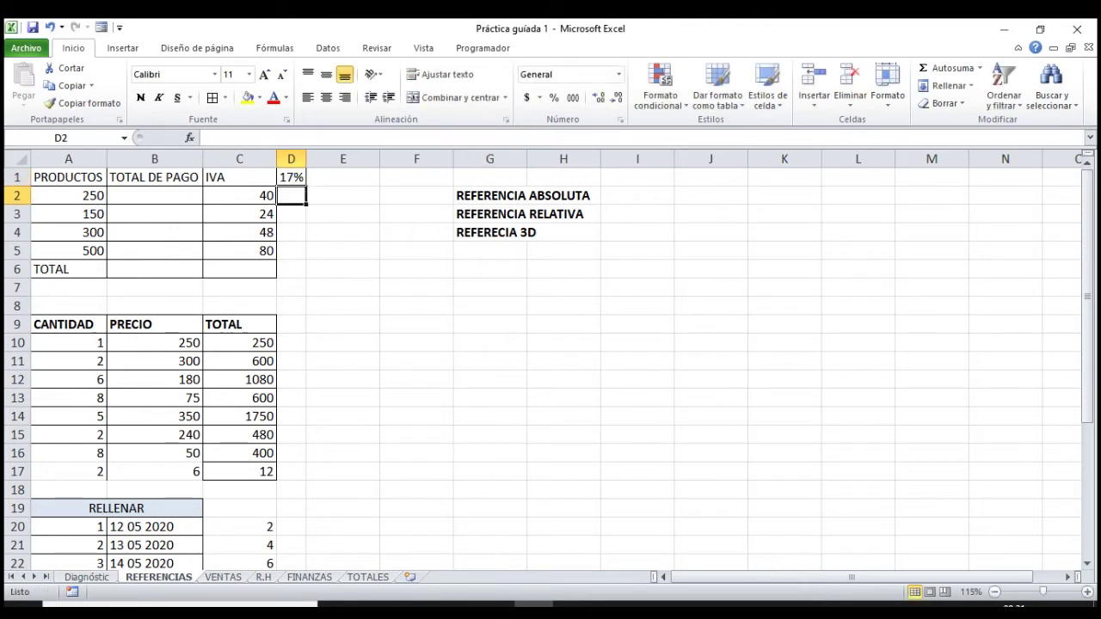
Change the constant 0.16 to 0.17 in the C2 and C3 IVA formulas.
click(250, 195)
key(F2)
key(BackSpace)
text(7)
key(Return)
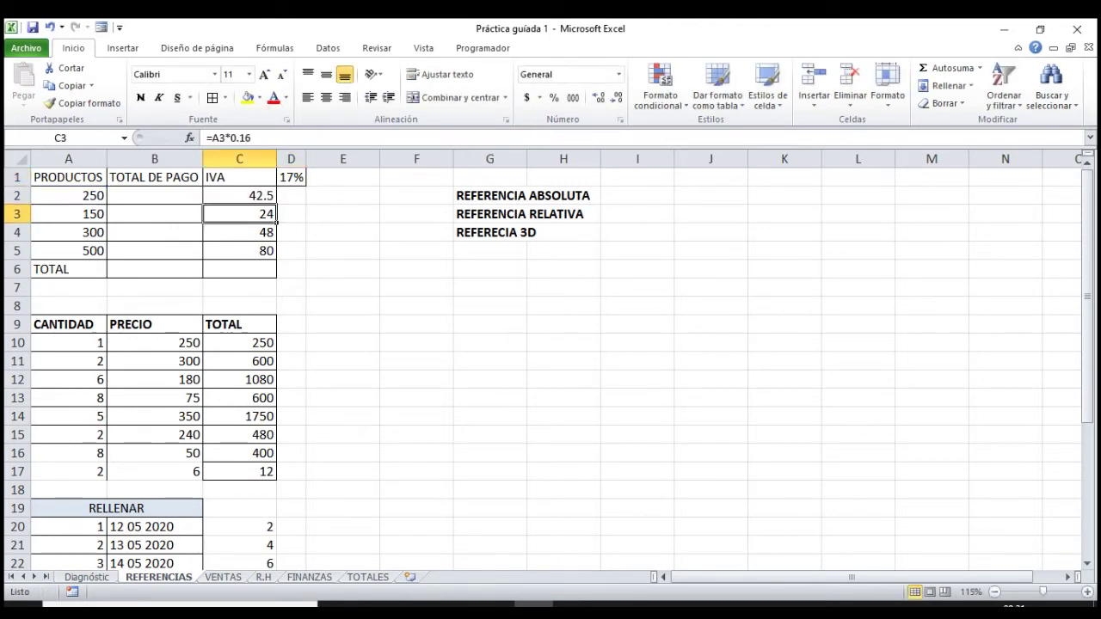
key(F2)
key(BackSpace)
text(7)
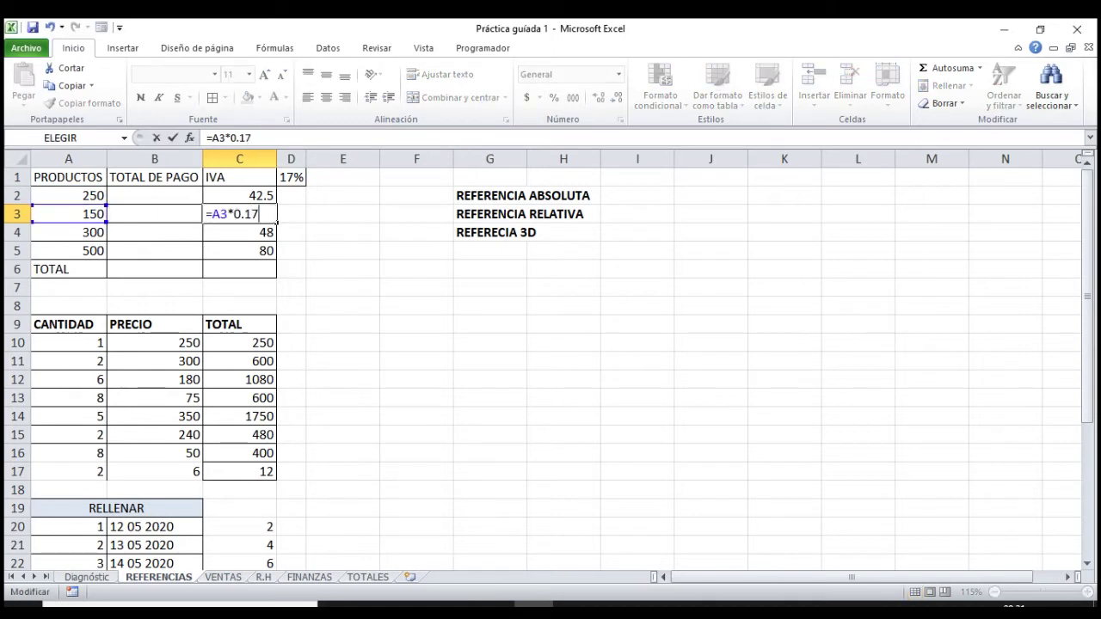
key(Return)
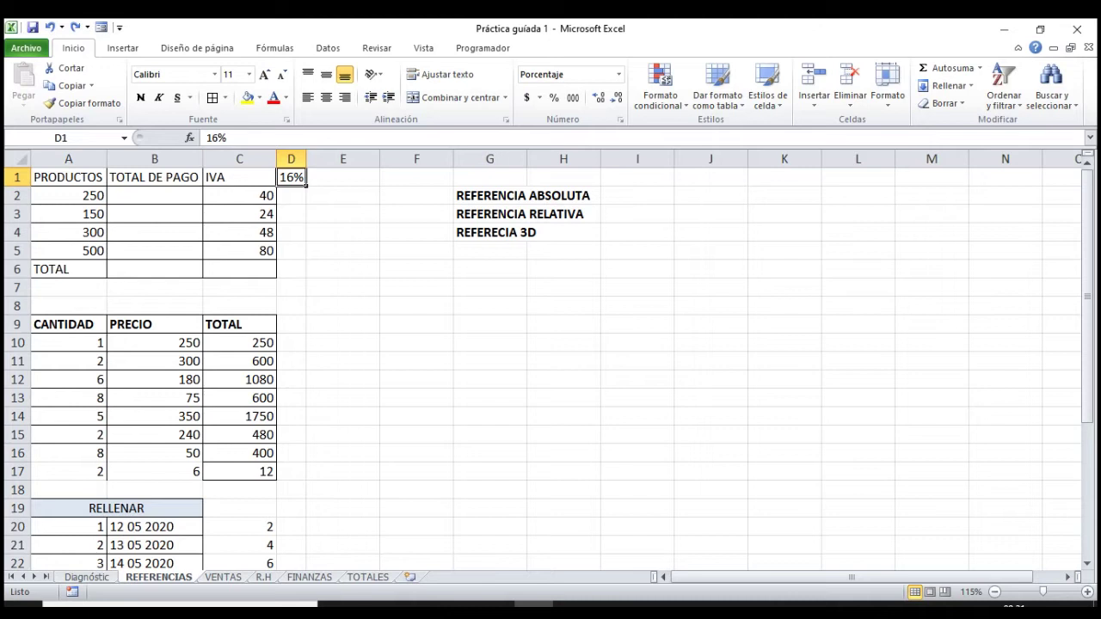
click(239, 195)
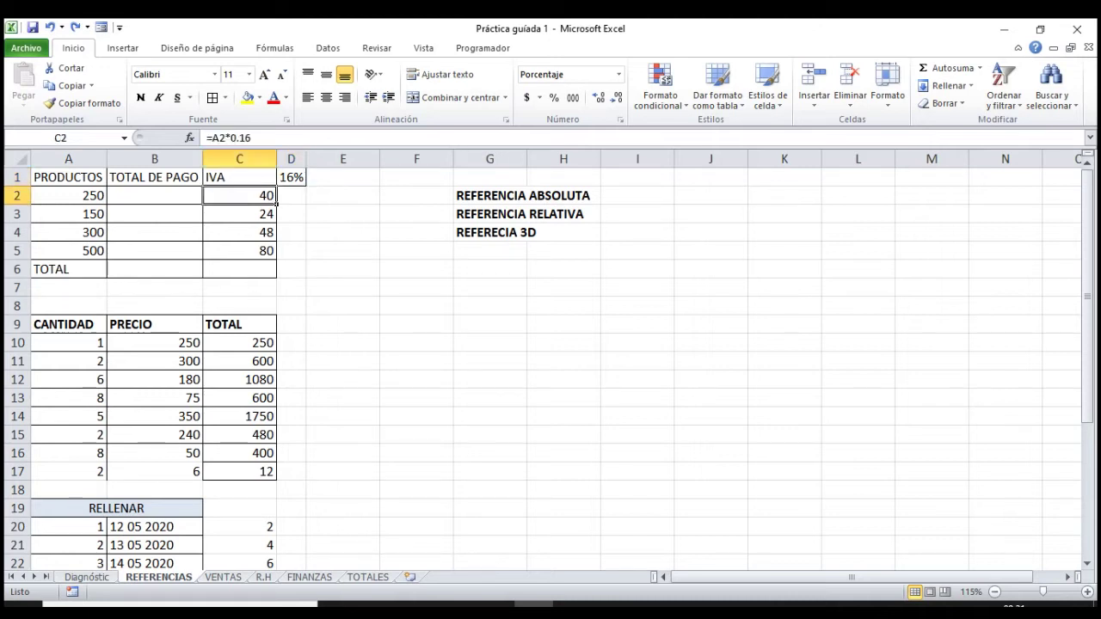
Rewrite C2 as =A2*$D$1 and fill it down to C5.
key(F2)
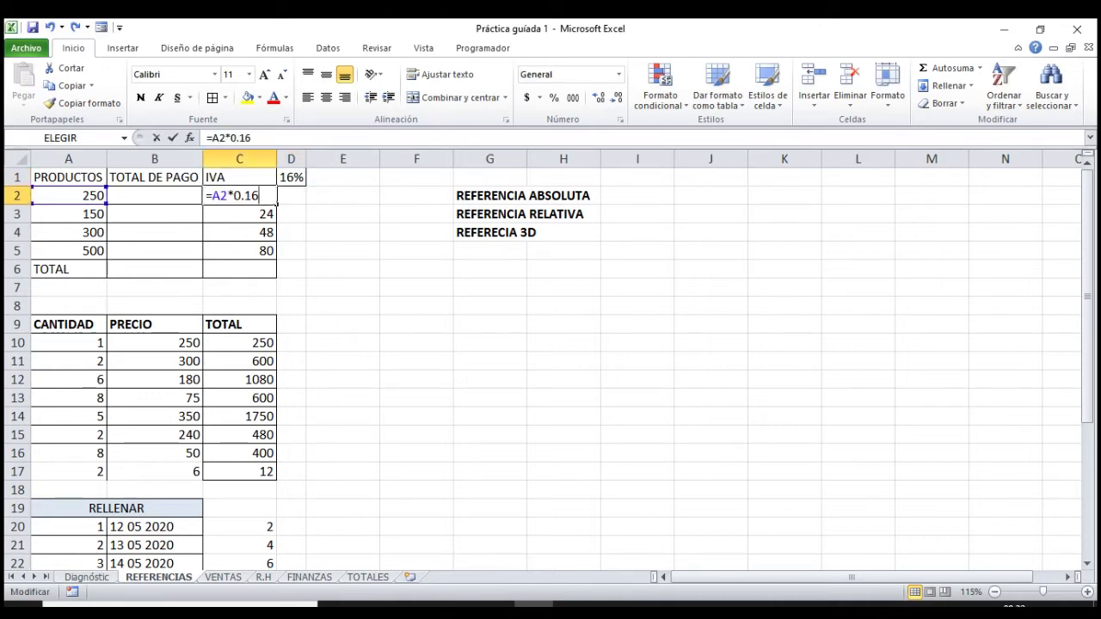
key(BackSpace)
key(BackSpace)
key(BackSpace)
key(BackSpace)
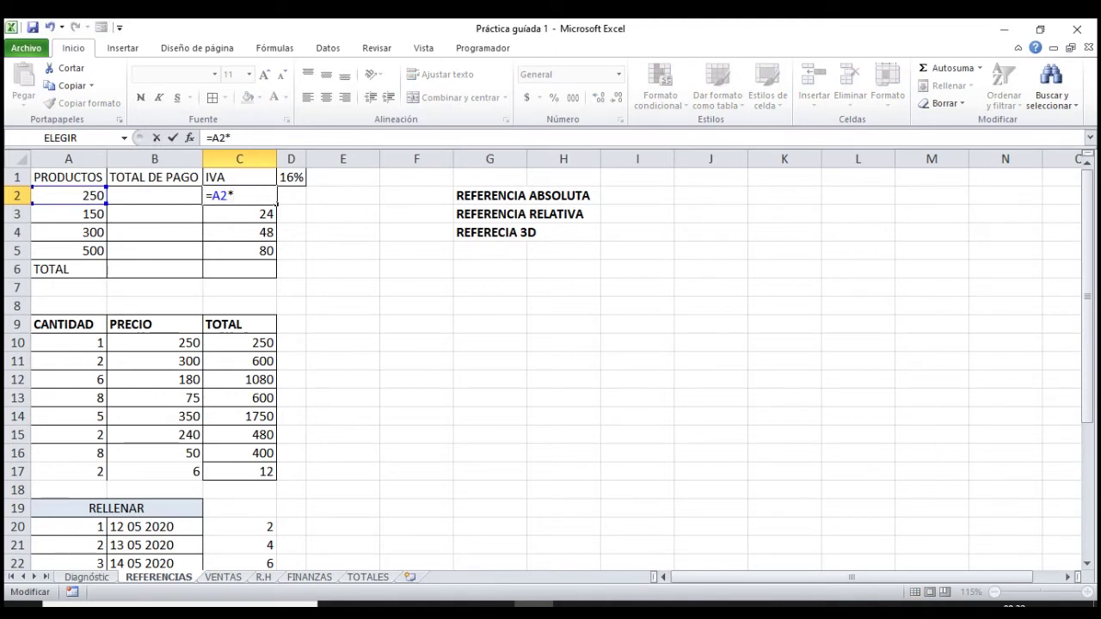
click(291, 177)
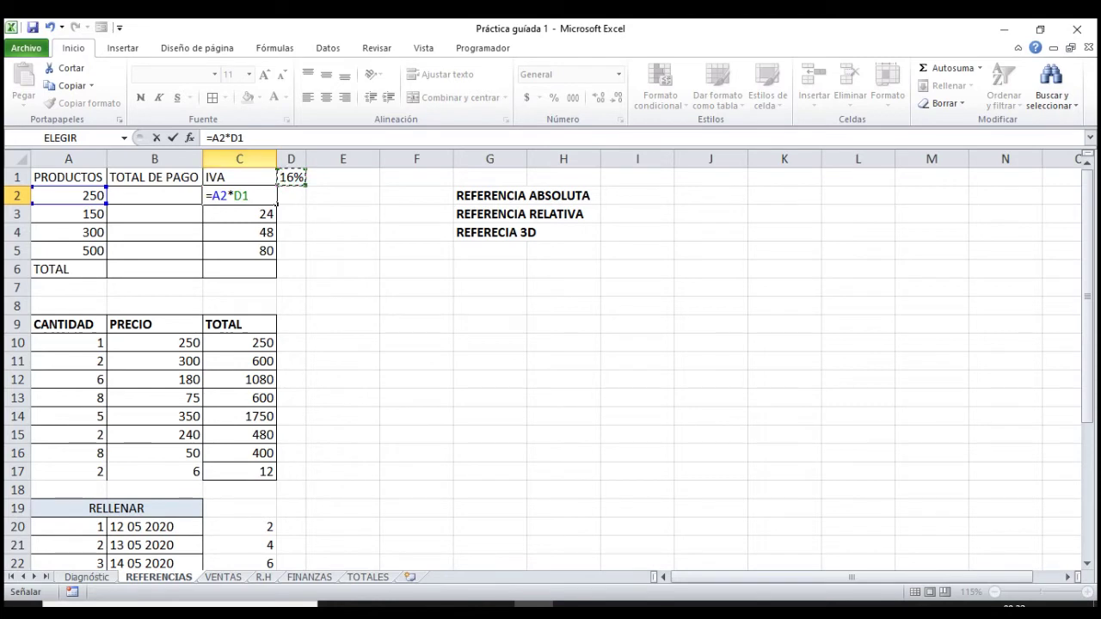
click(234, 197)
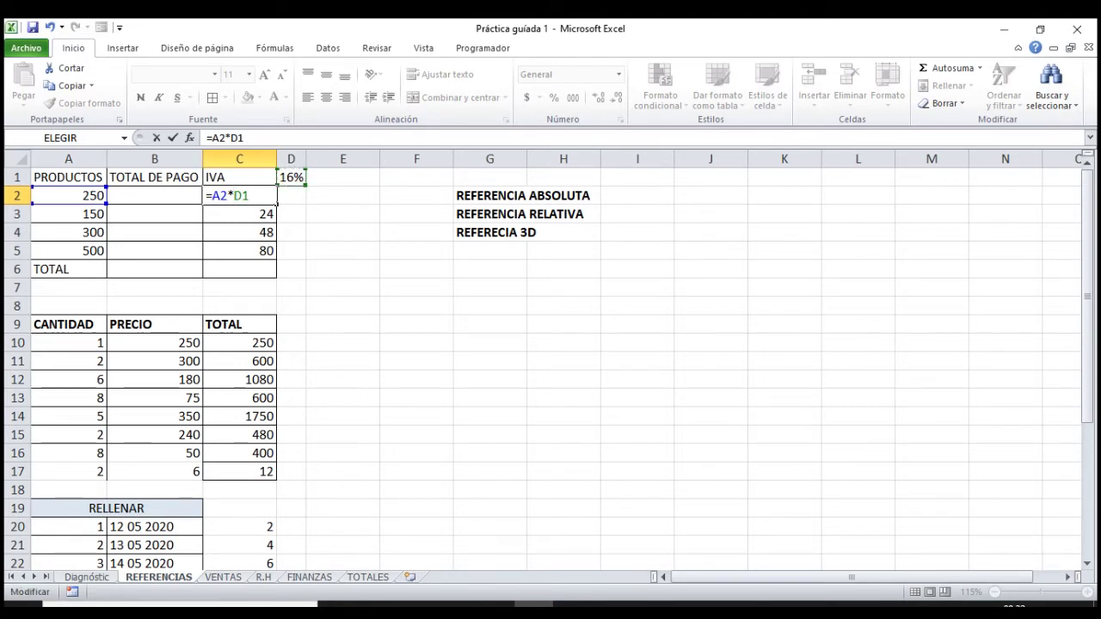
text($D$)
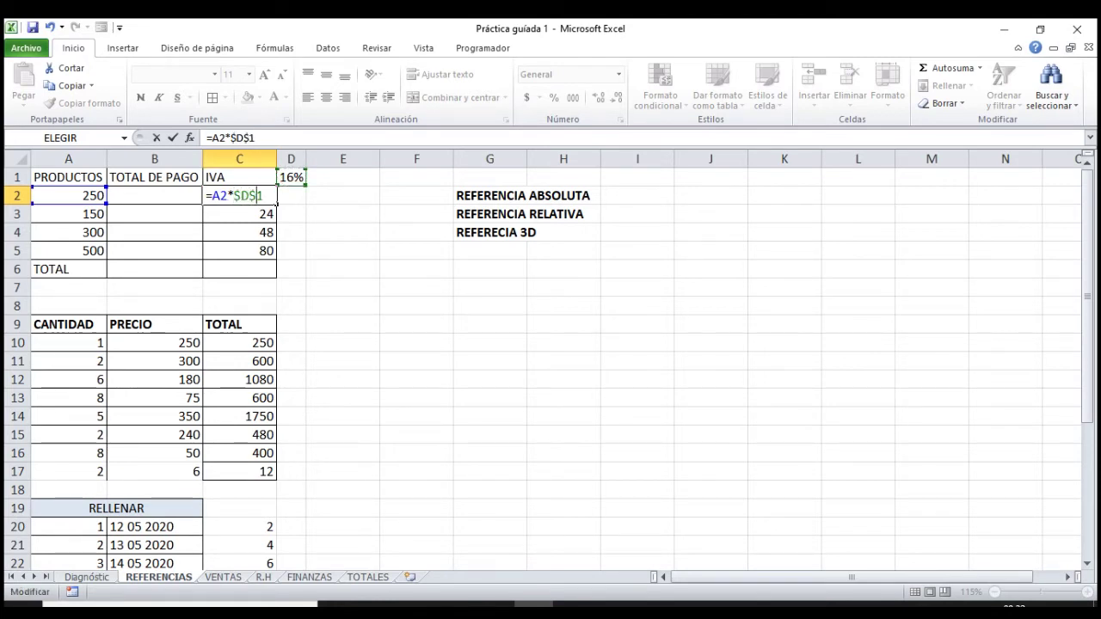
key(Return)
key(Up)
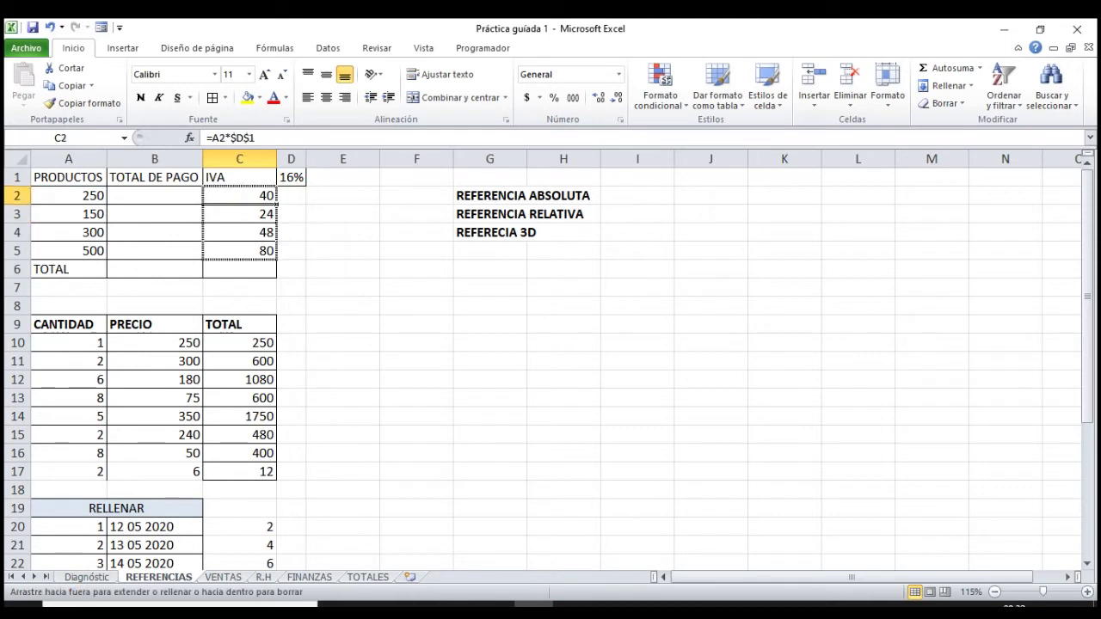
drag(277, 204, 277, 259)
Set the D1 rate to 17% so the IVA cells show 42.5, 25.5, 51 and 85.
click(342, 250)
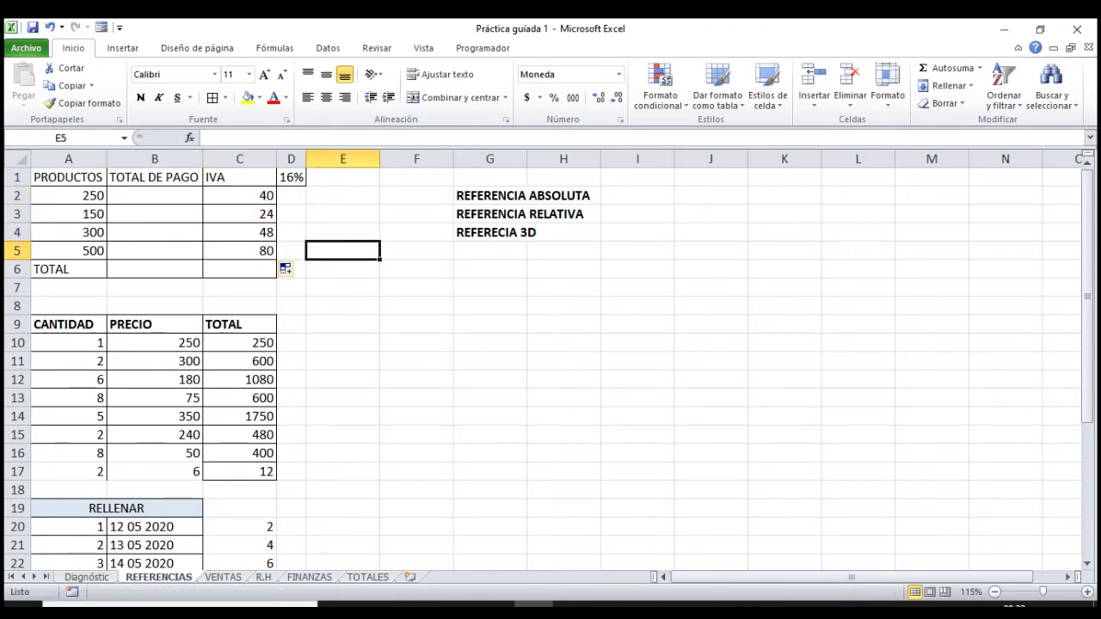
click(291, 177)
text(17)
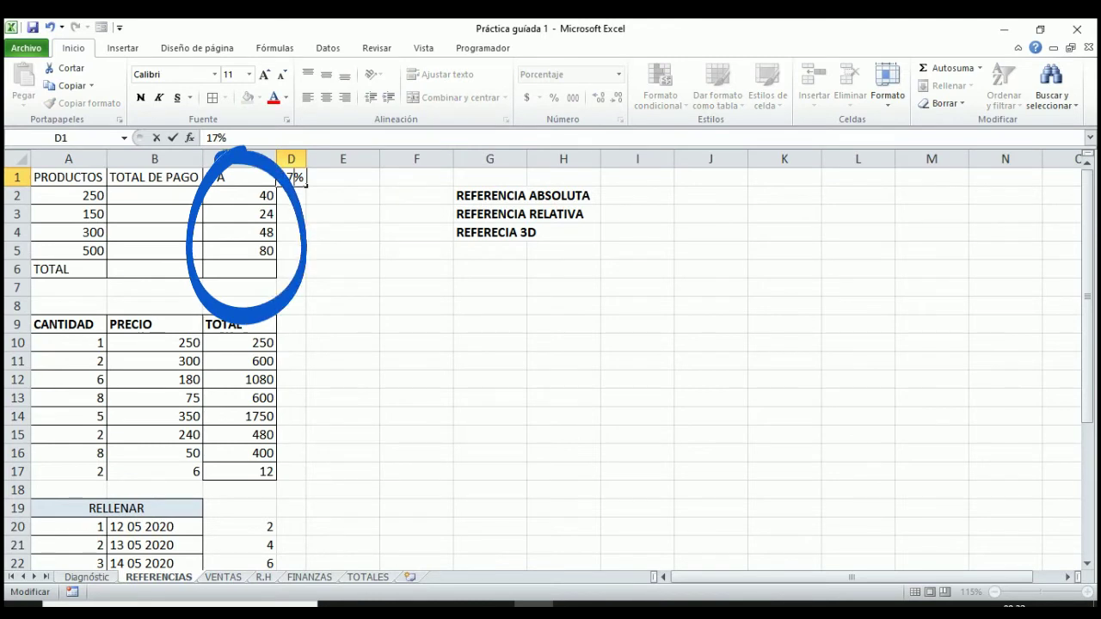
key(Return)
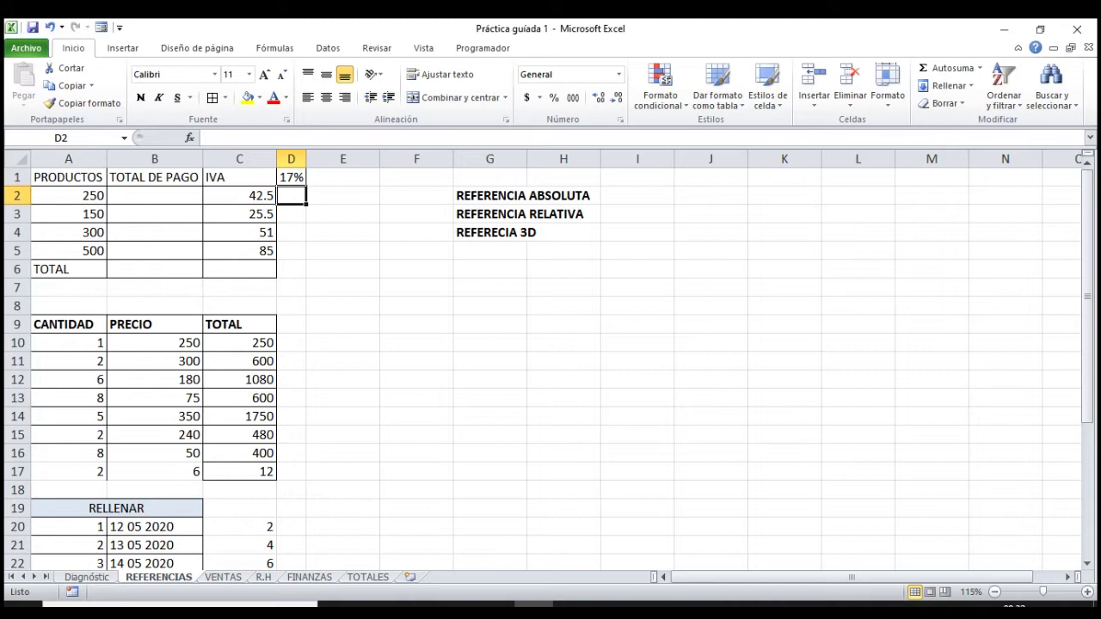
click(525, 213)
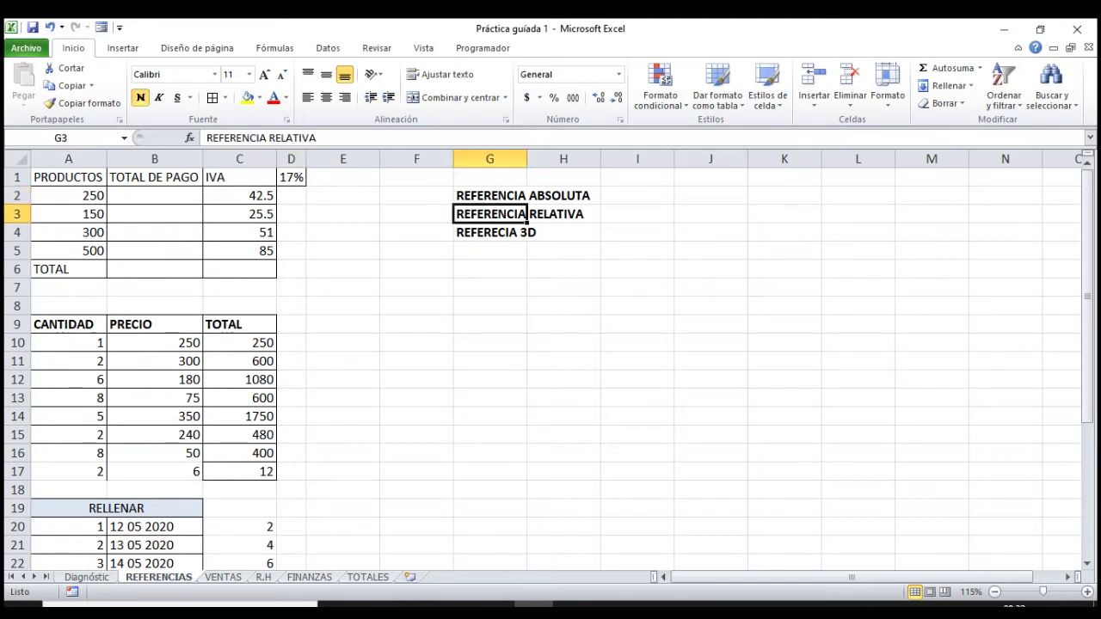
click(524, 232)
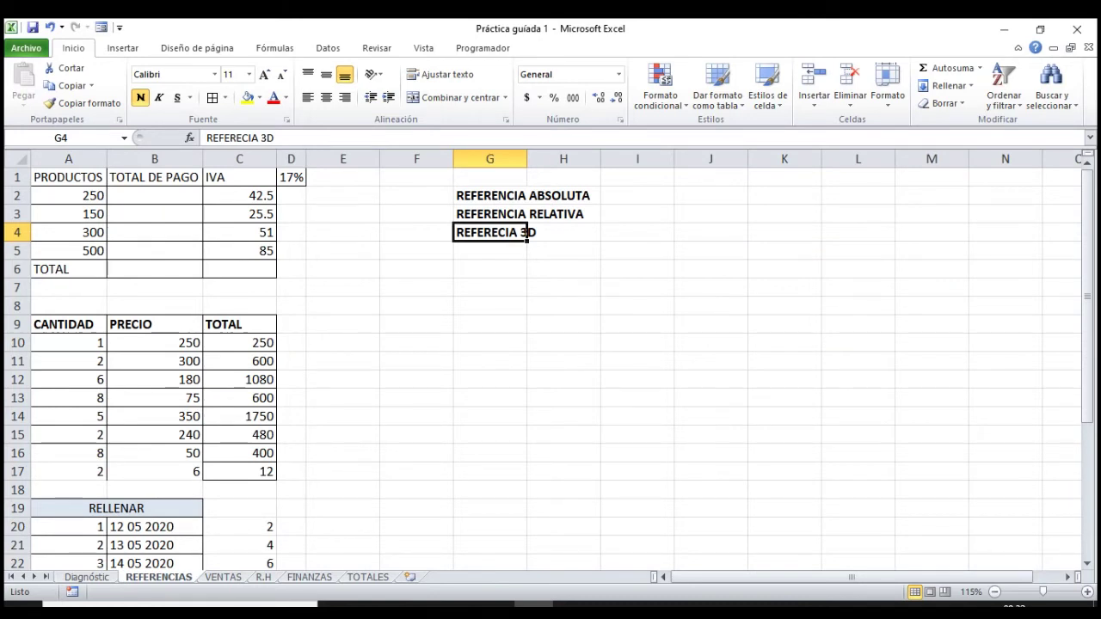
click(200, 197)
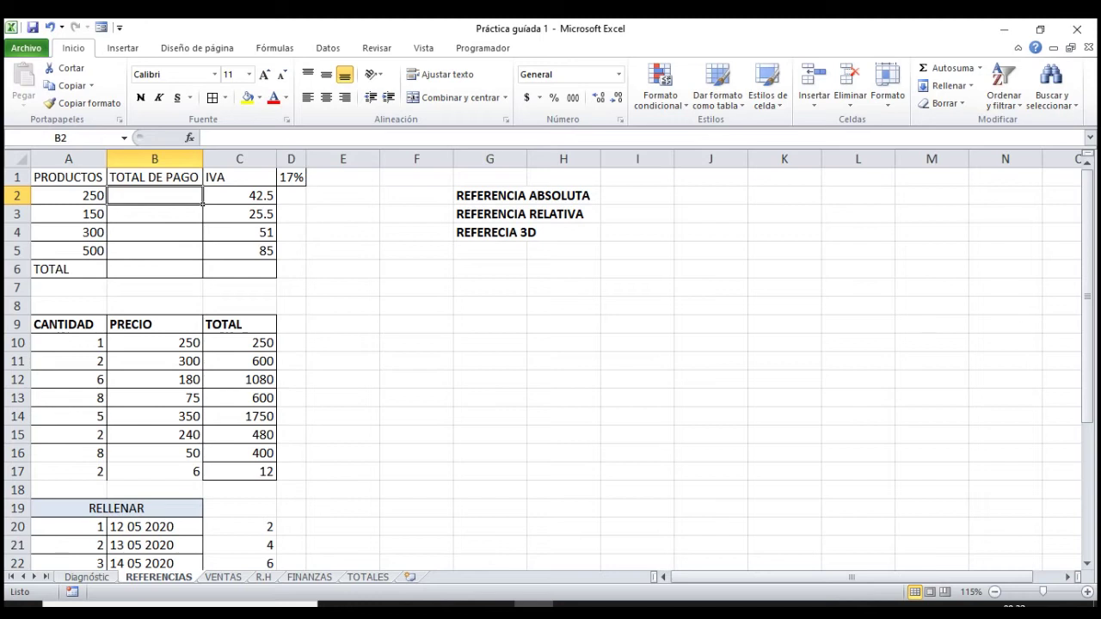
text(=)
Complete B2 as =A2+C2 and fill it down through B5.
key(Left)
text(+)
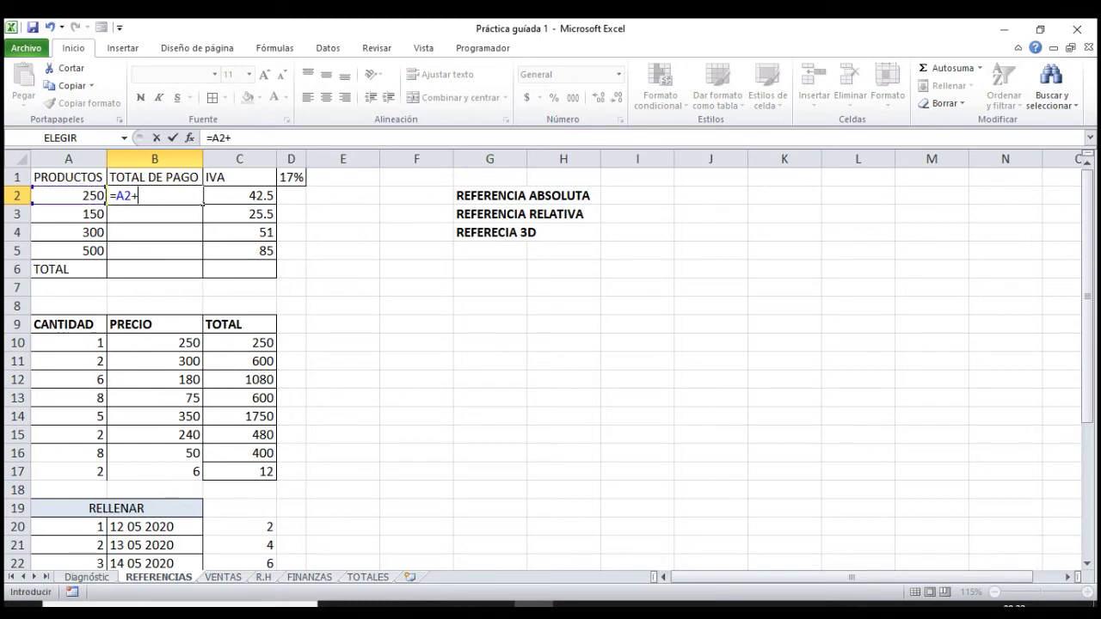
key(Right)
key(Return)
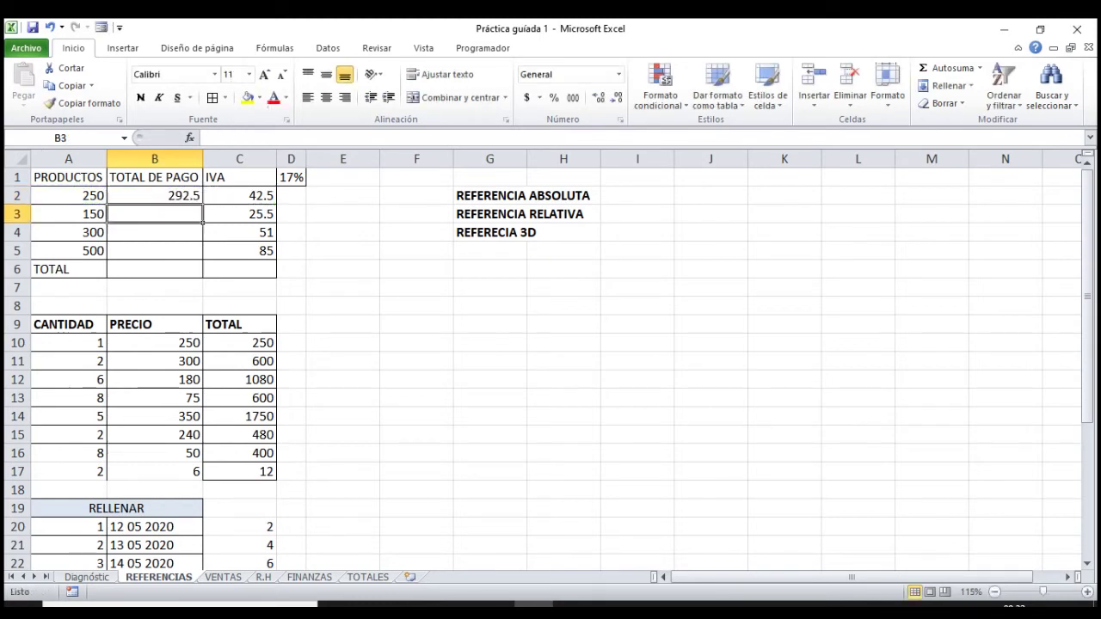
click(155, 195)
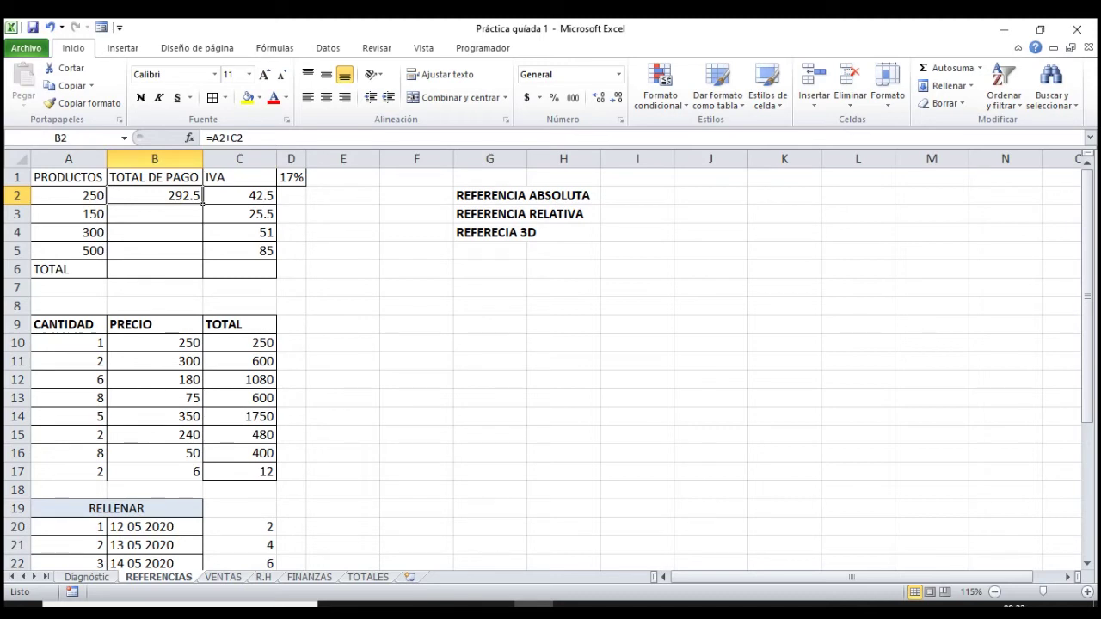
drag(203, 204, 203, 256)
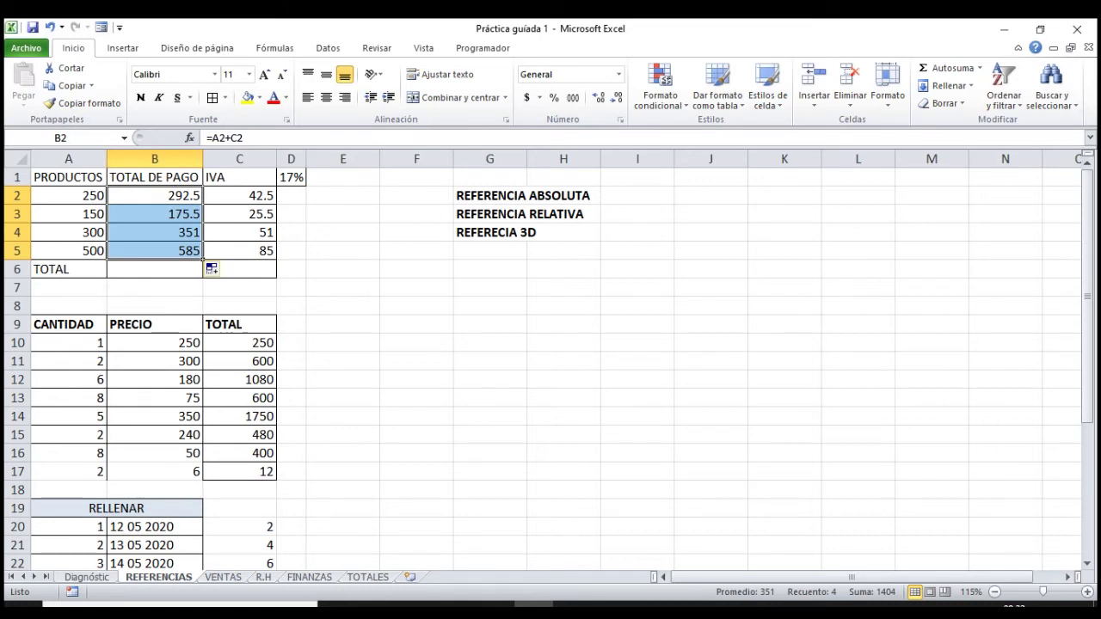
Enter =SUMA(B2:B5) in B6 to total the payments as 1404.
click(200, 272)
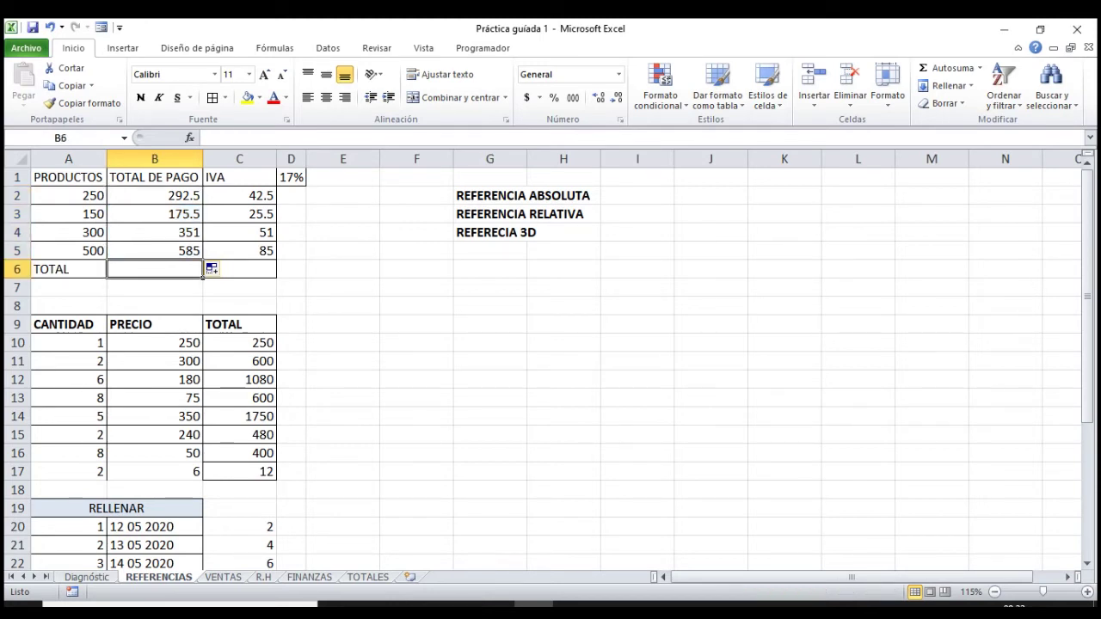
text(=suma)
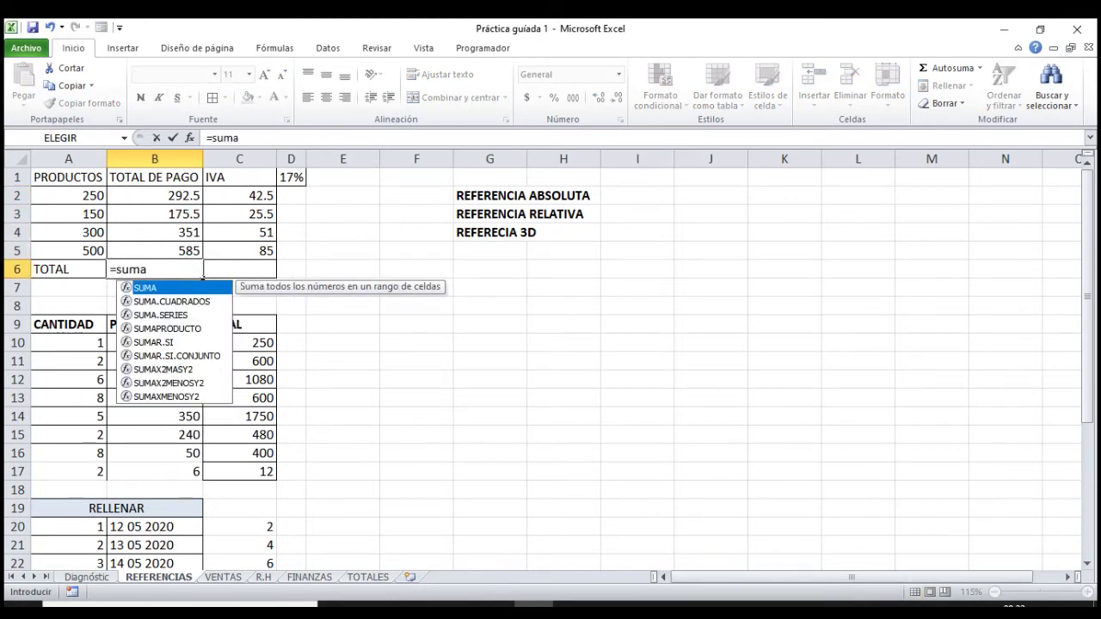
key(Tab)
drag(154, 196, 155, 250)
text())
key(Return)
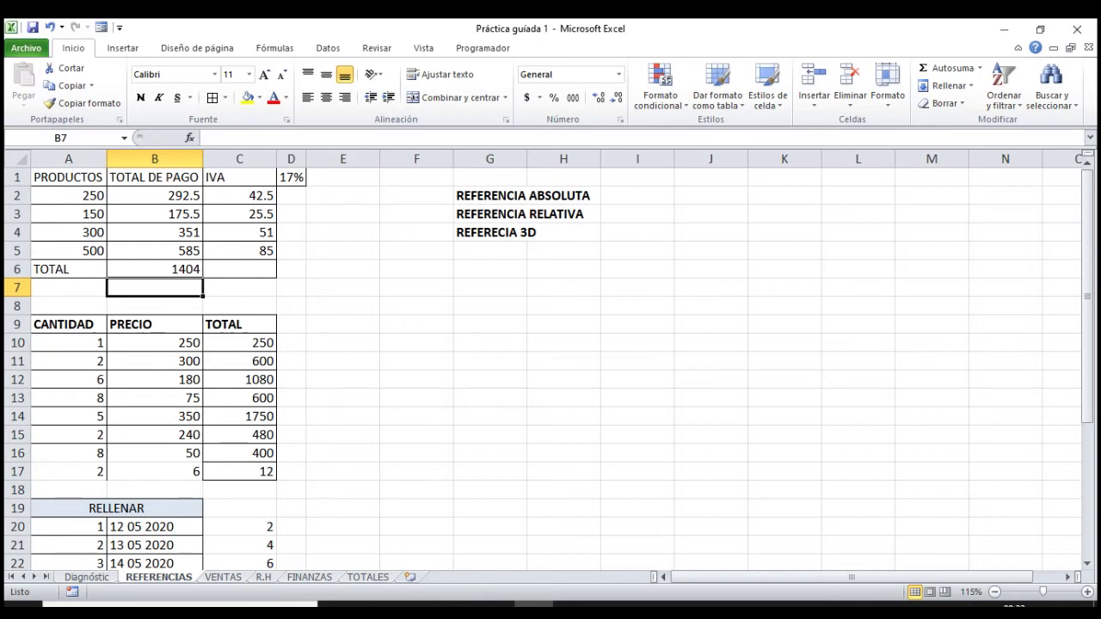
click(112, 346)
click(104, 347)
Clear the existing TOTAL values in C10:C17.
click(155, 343)
click(239, 343)
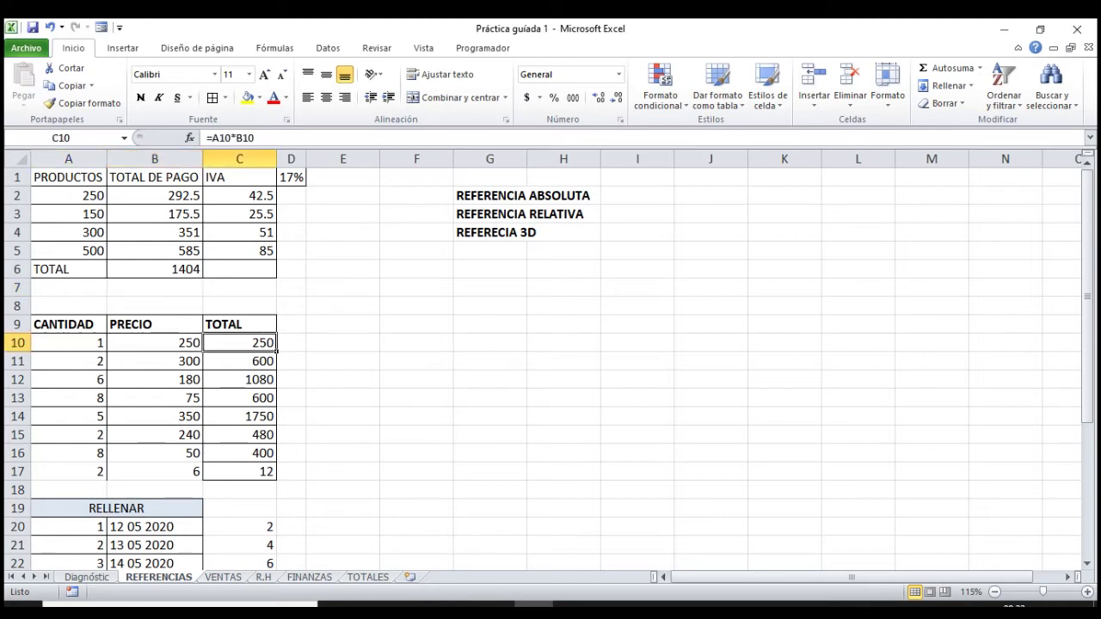
drag(239, 472, 239, 342)
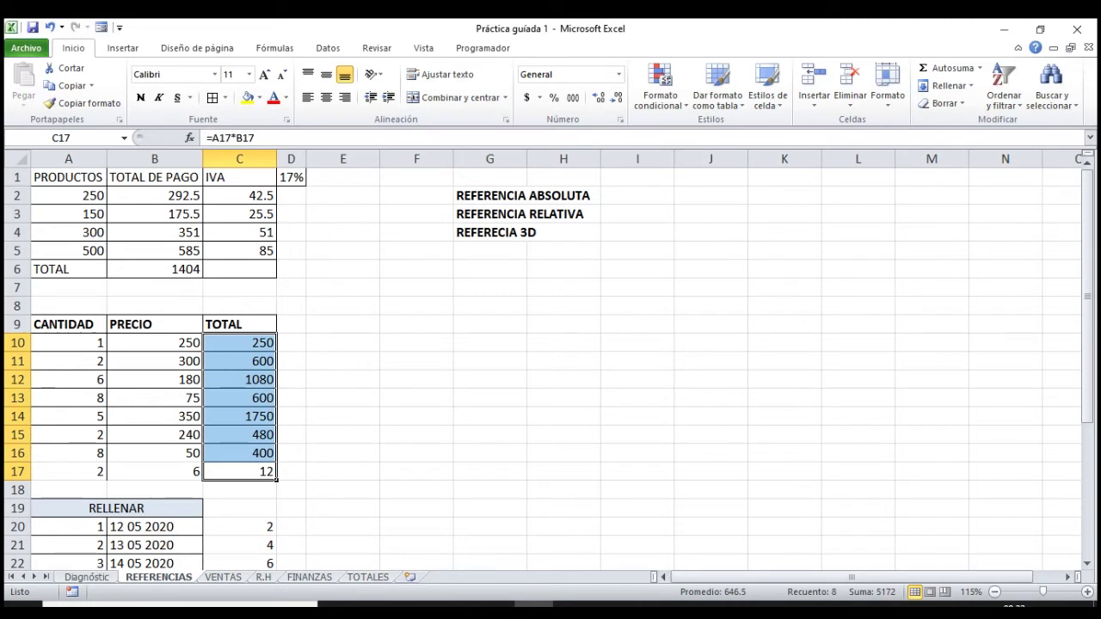
key(Delete)
Enter the formula =A10*B10 in C10.
click(239, 342)
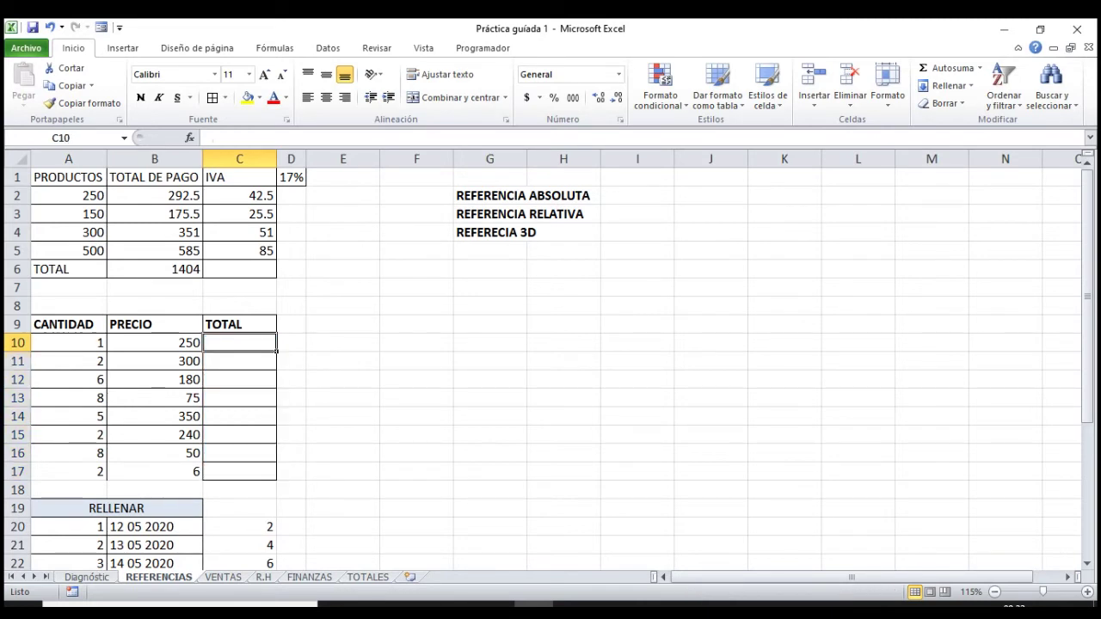
text(=)
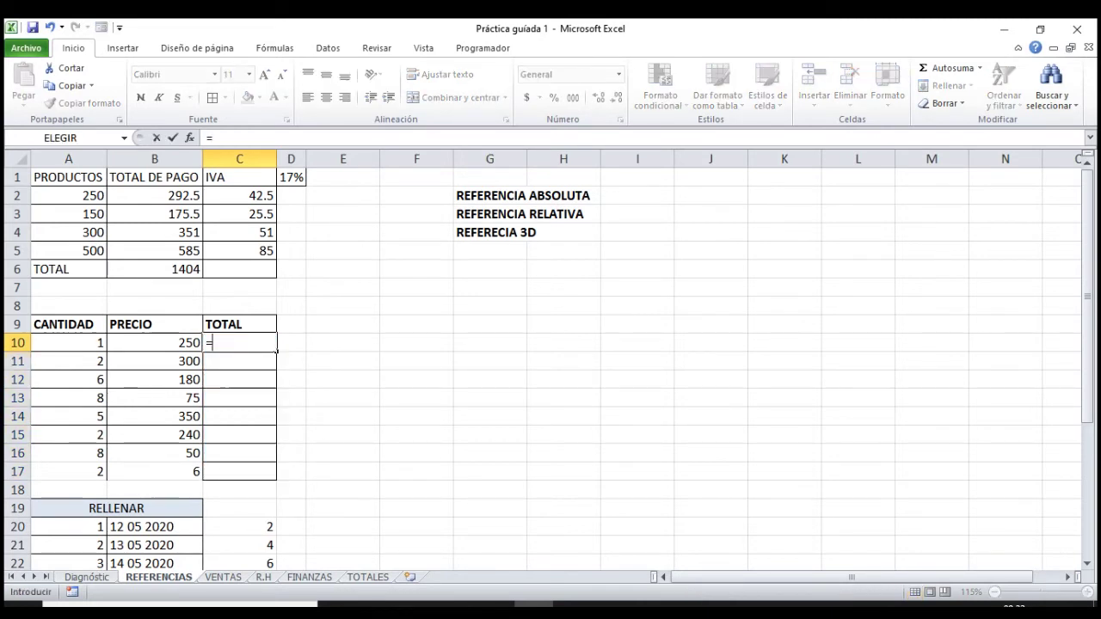
click(69, 343)
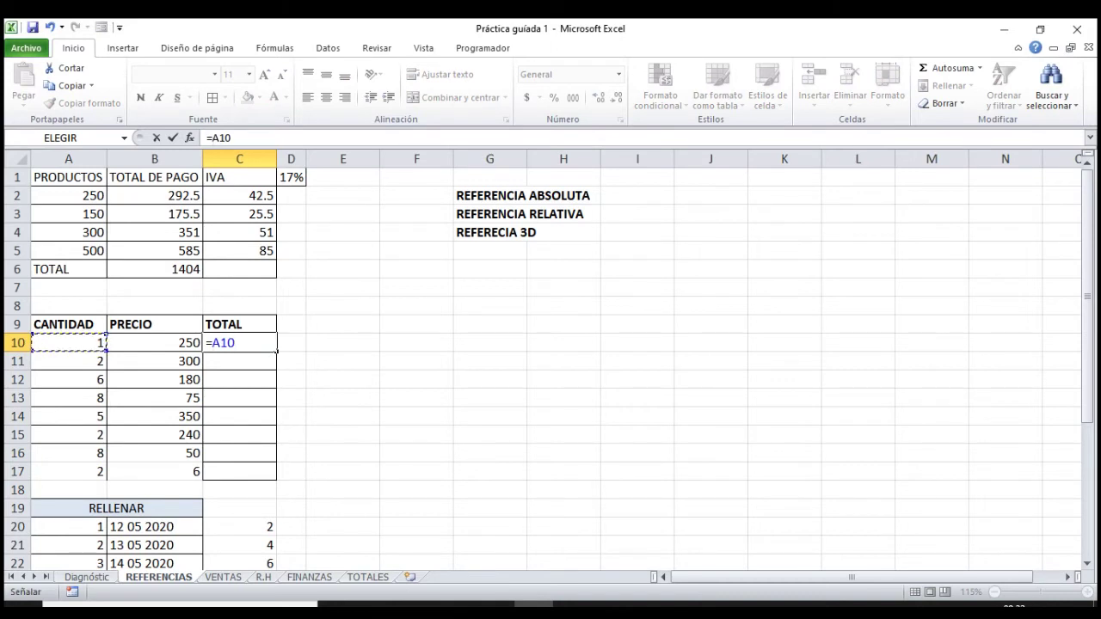
text(*)
click(155, 342)
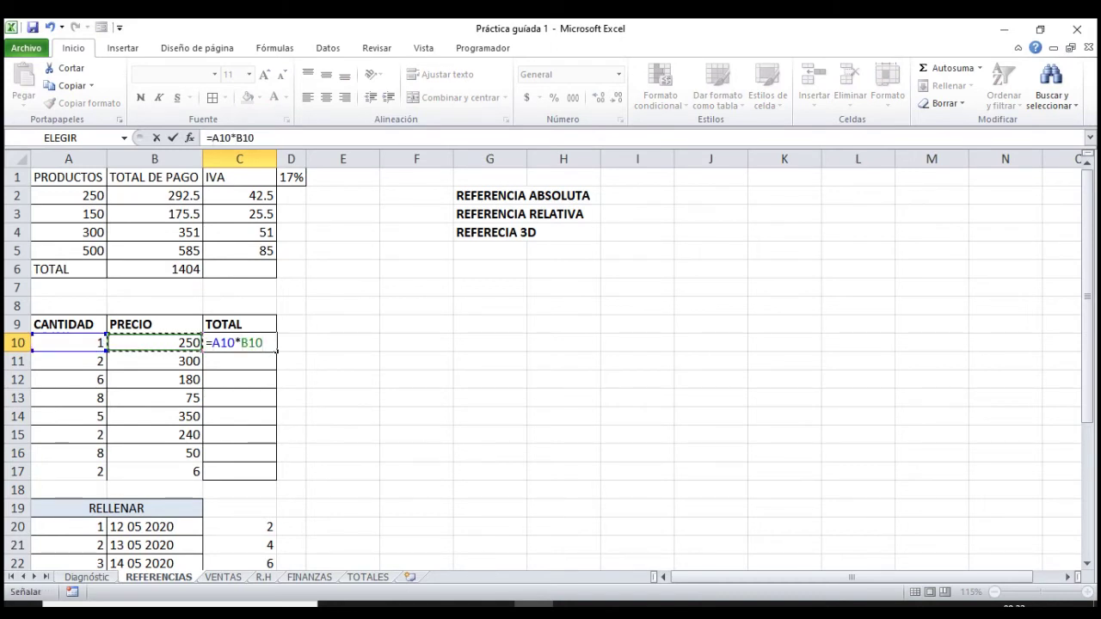
key(Return)
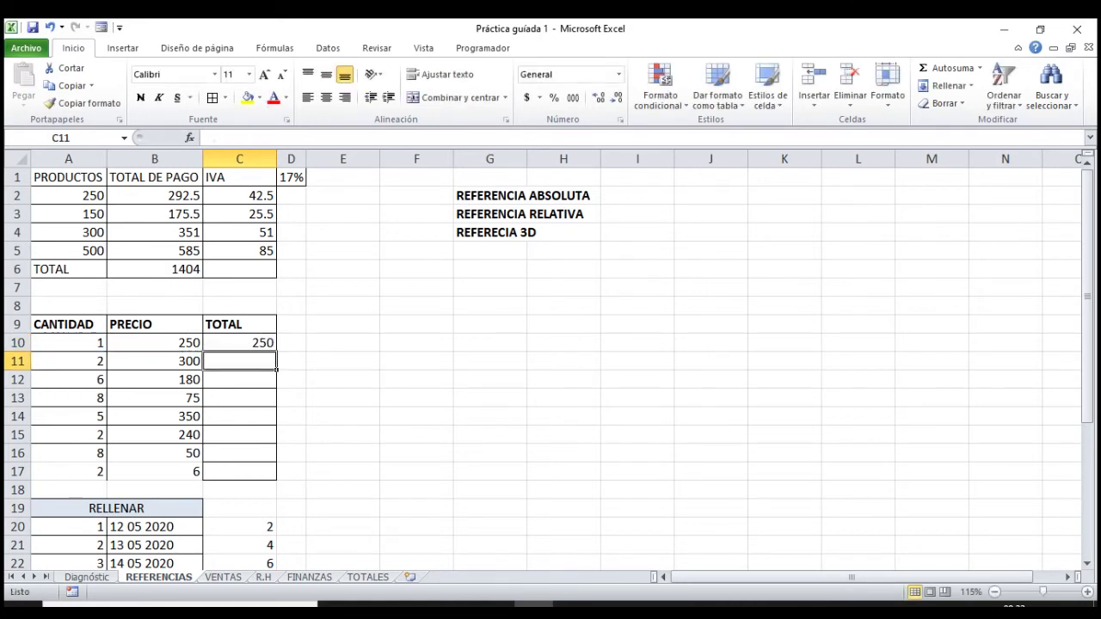
Fill the C10 formula down to C17, comparing each row's quantity and price.
click(239, 342)
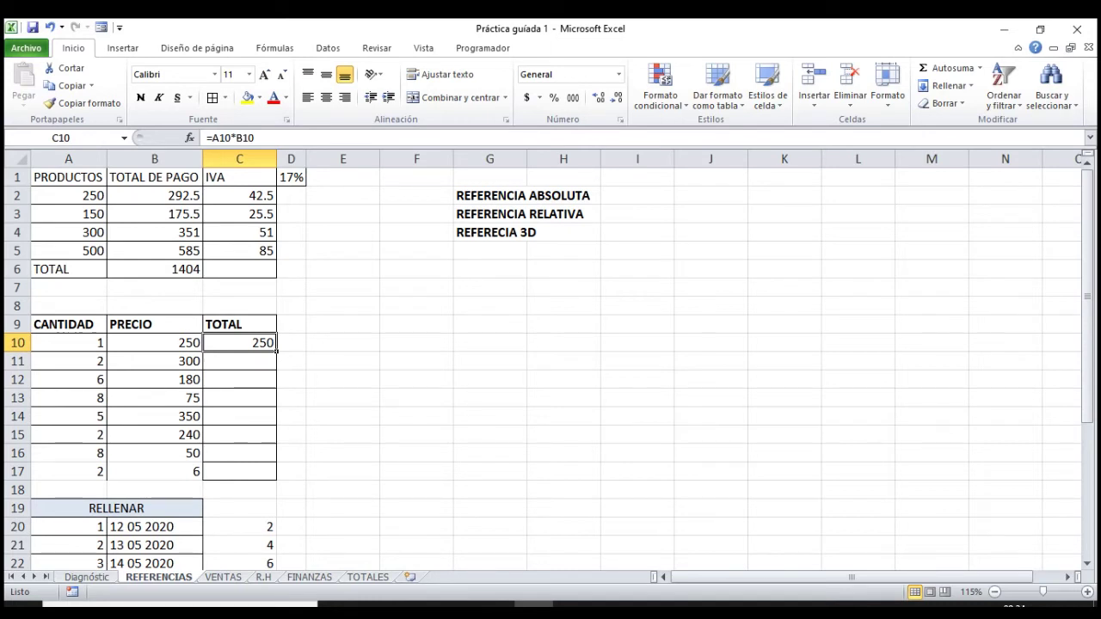
drag(276, 351, 276, 369)
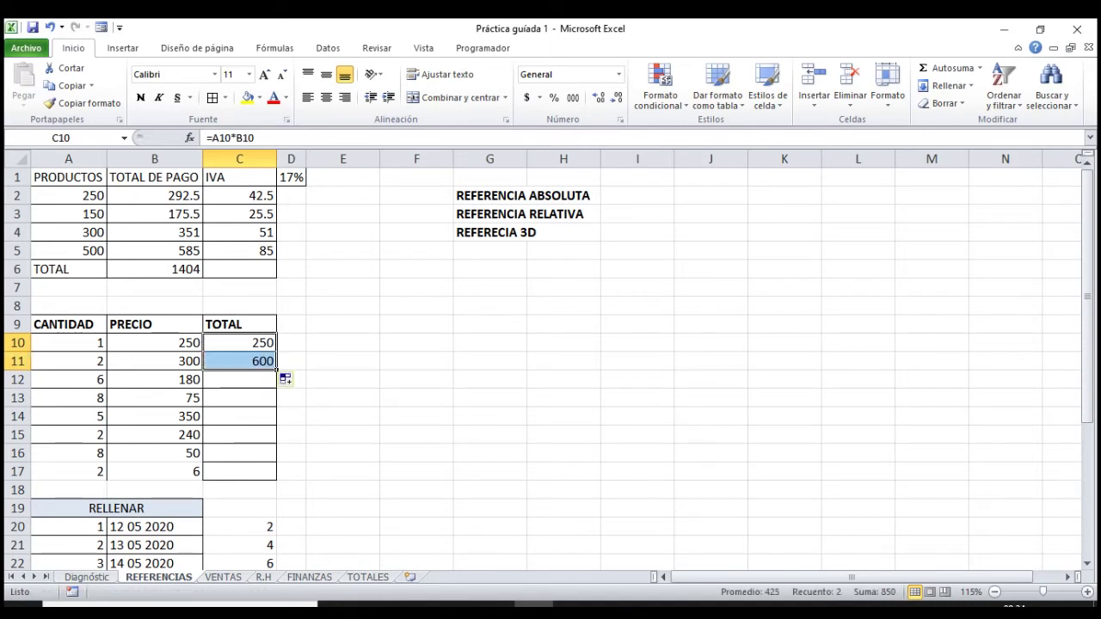
drag(68, 342, 154, 342)
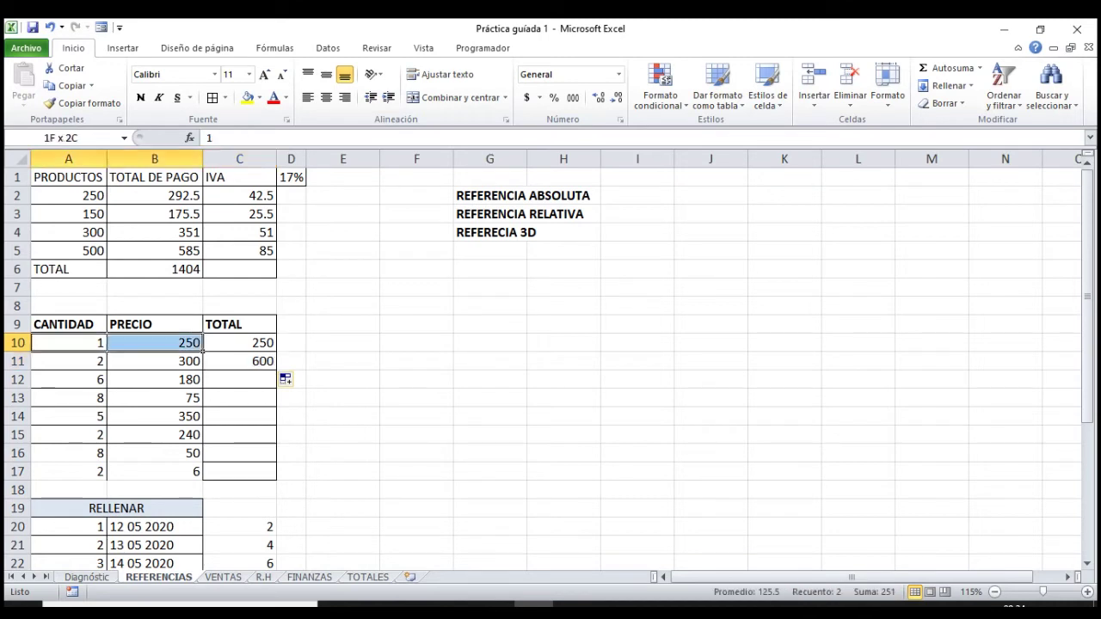
drag(69, 361, 155, 362)
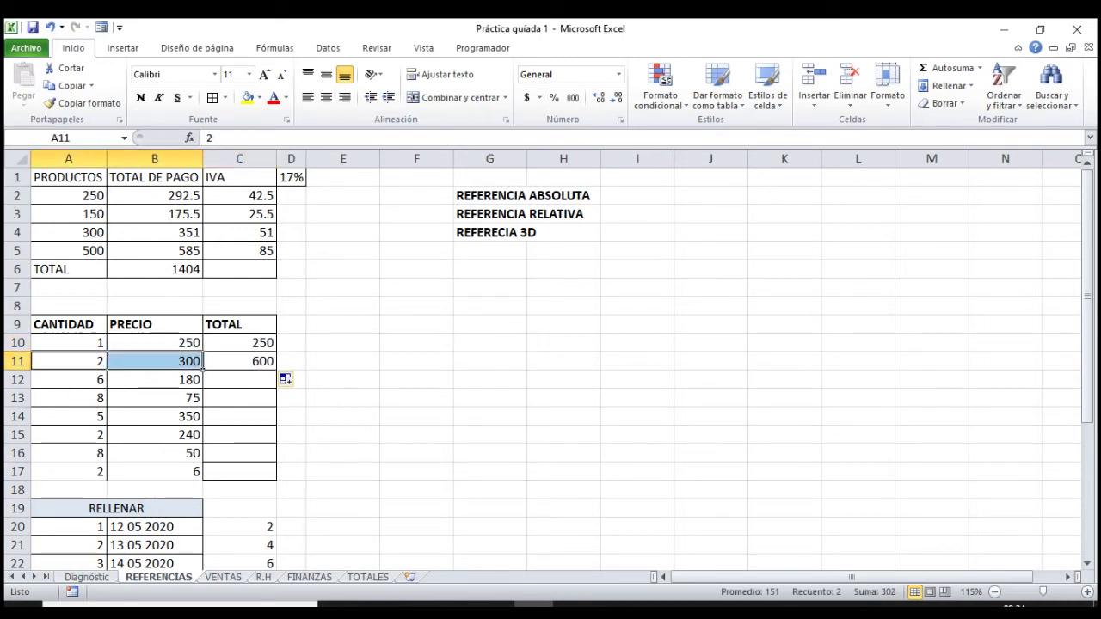
drag(69, 380, 155, 379)
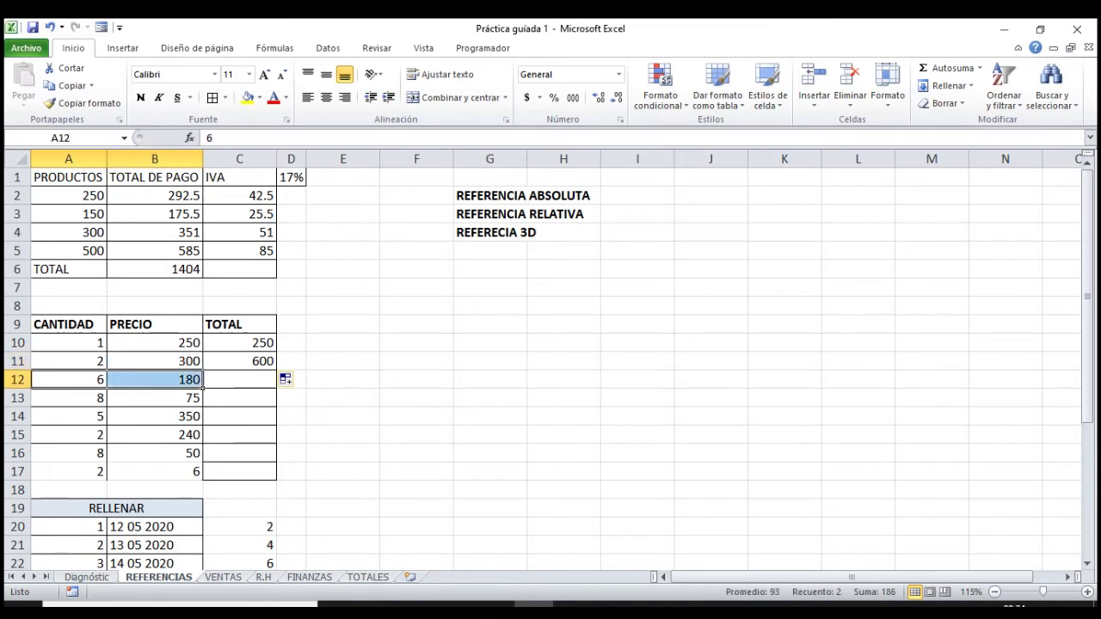
drag(69, 398, 155, 397)
click(239, 361)
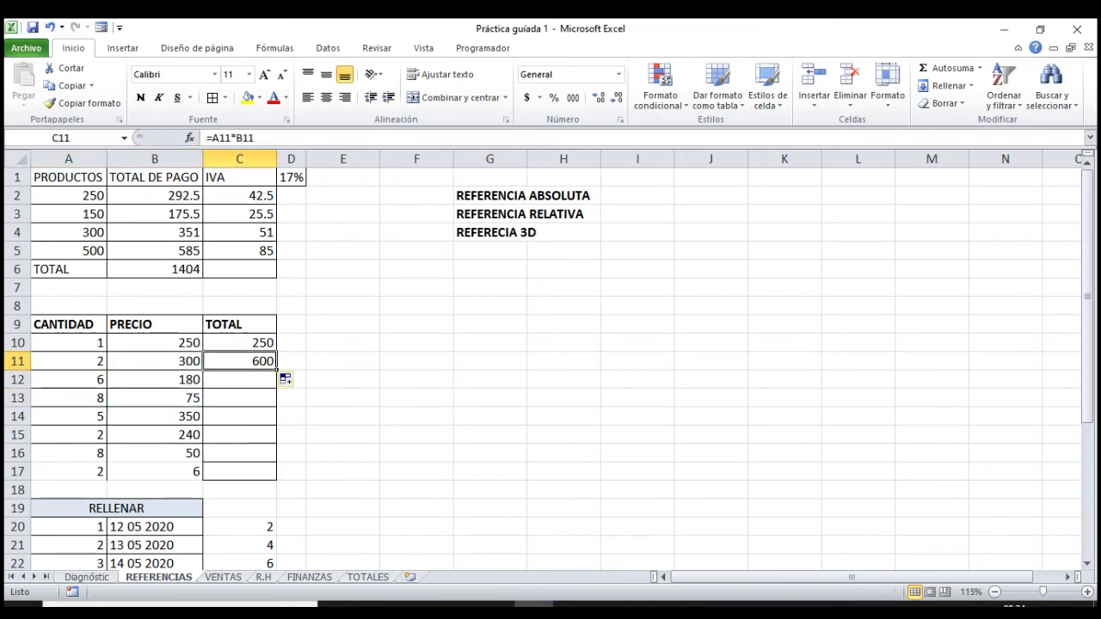
drag(276, 370, 258, 473)
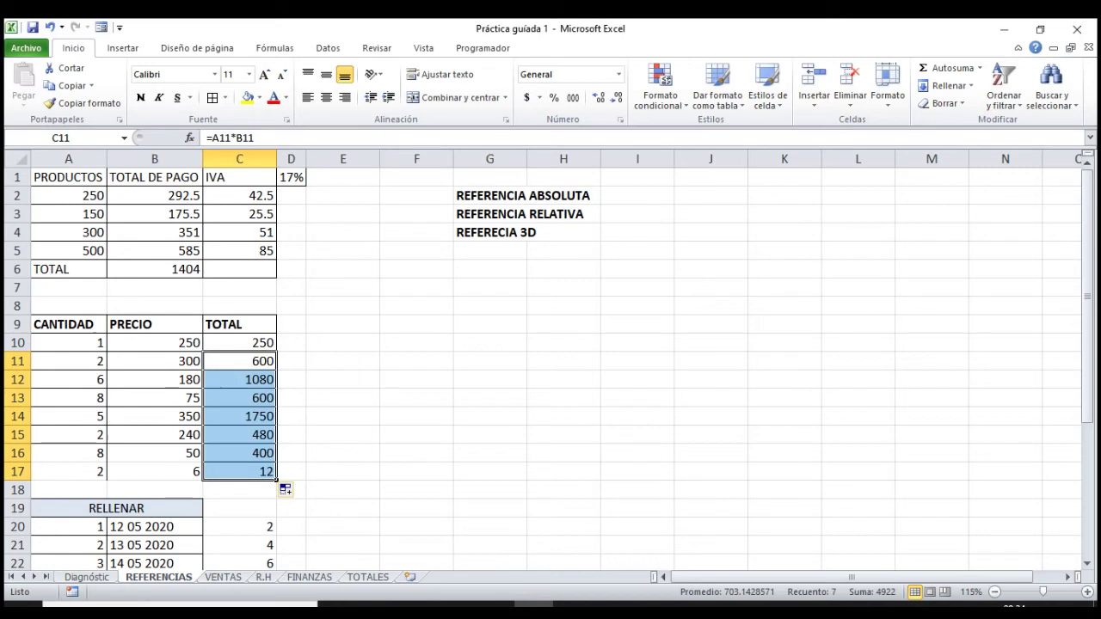
Inspect the copied TOTAL formulas in C11 through C14.
double_click(255, 361)
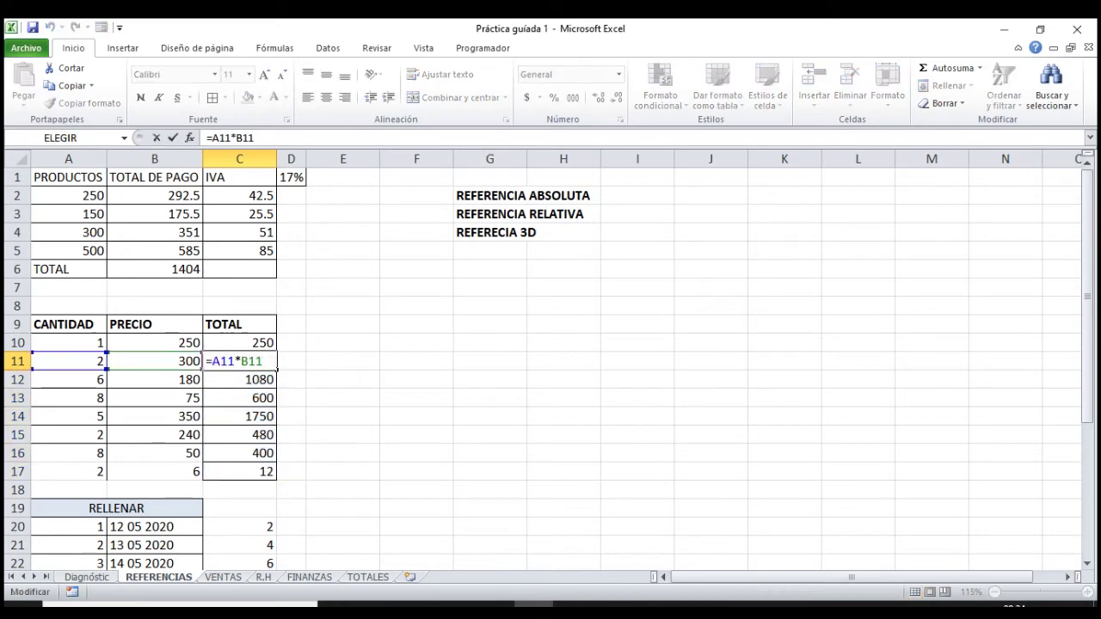
key(Escape)
click(249, 380)
double_click(250, 380)
key(Escape)
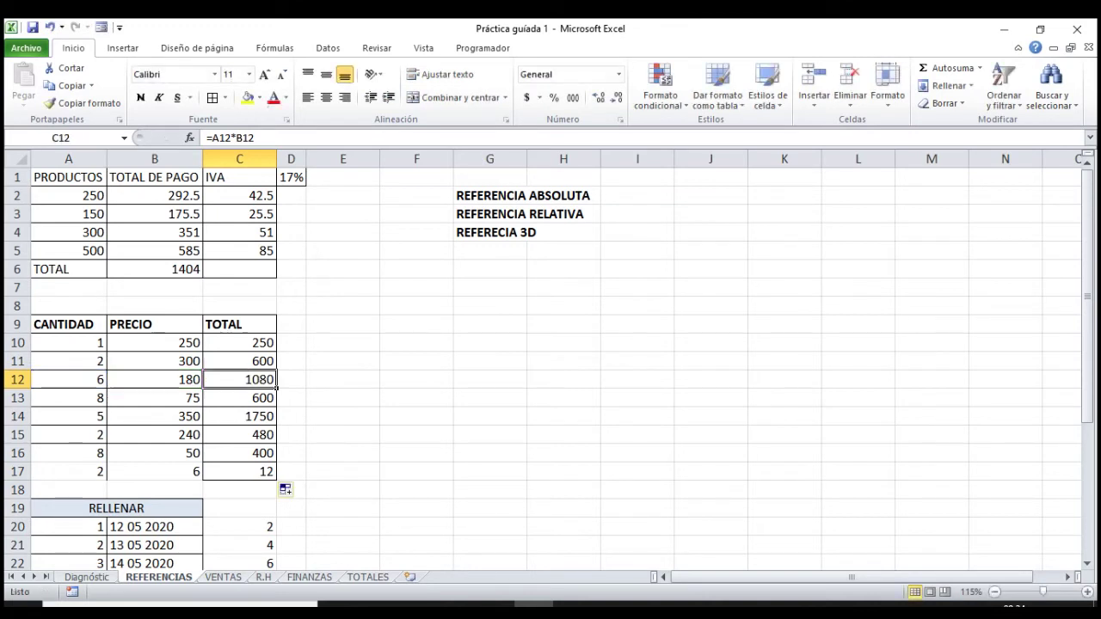
double_click(243, 398)
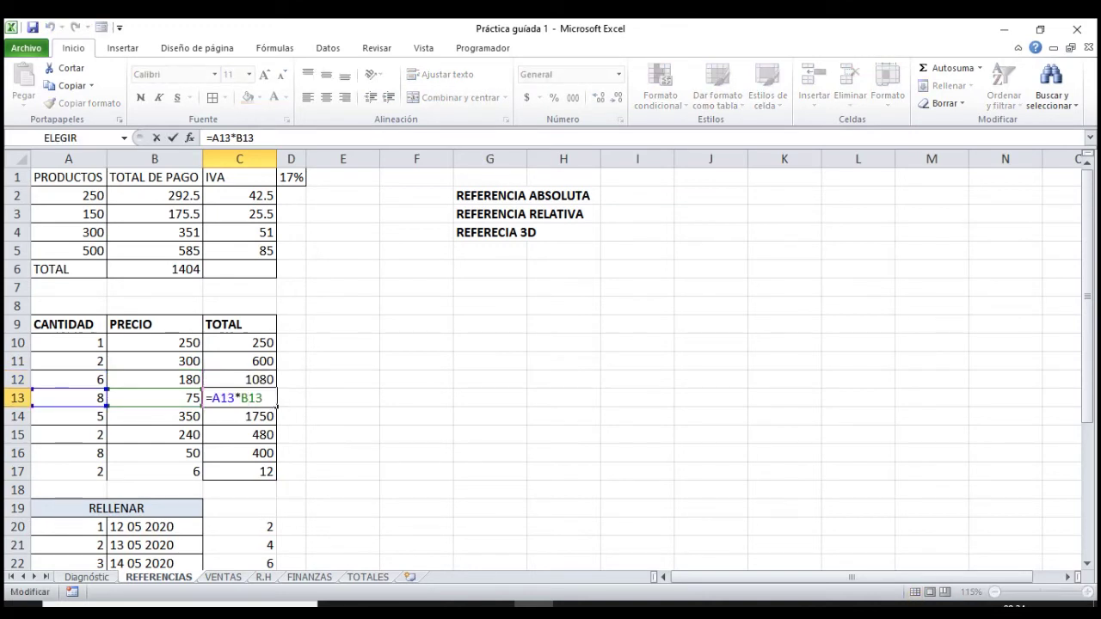
key(Escape)
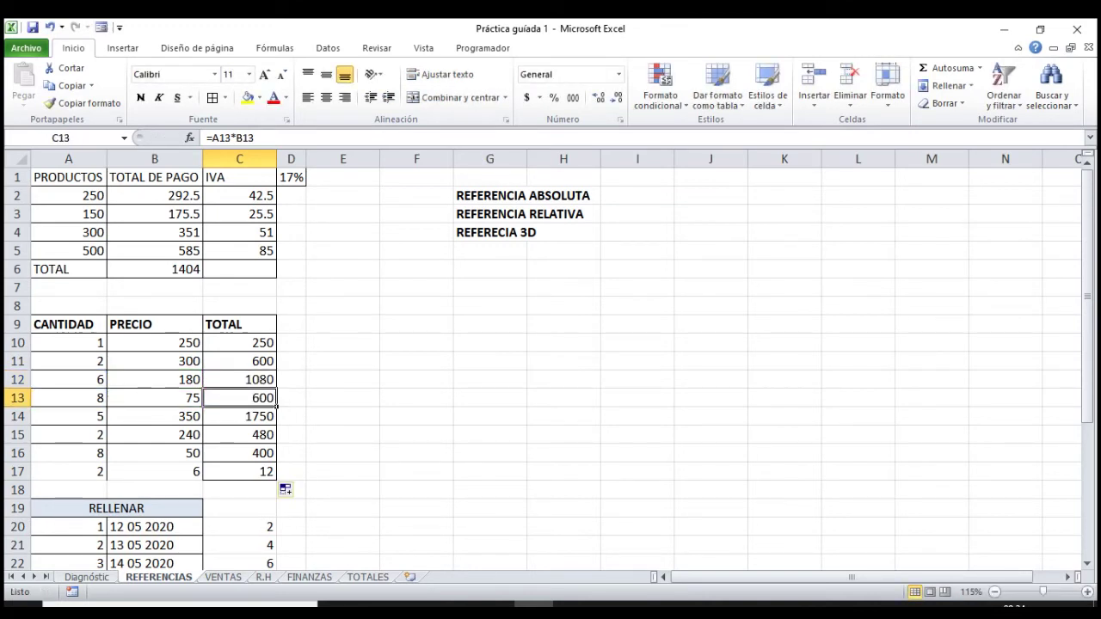
double_click(248, 417)
key(Escape)
Inspect the TOTAL formulas in C15, C16 and C17.
click(248, 435)
double_click(248, 434)
key(Escape)
click(248, 453)
double_click(249, 453)
key(Escape)
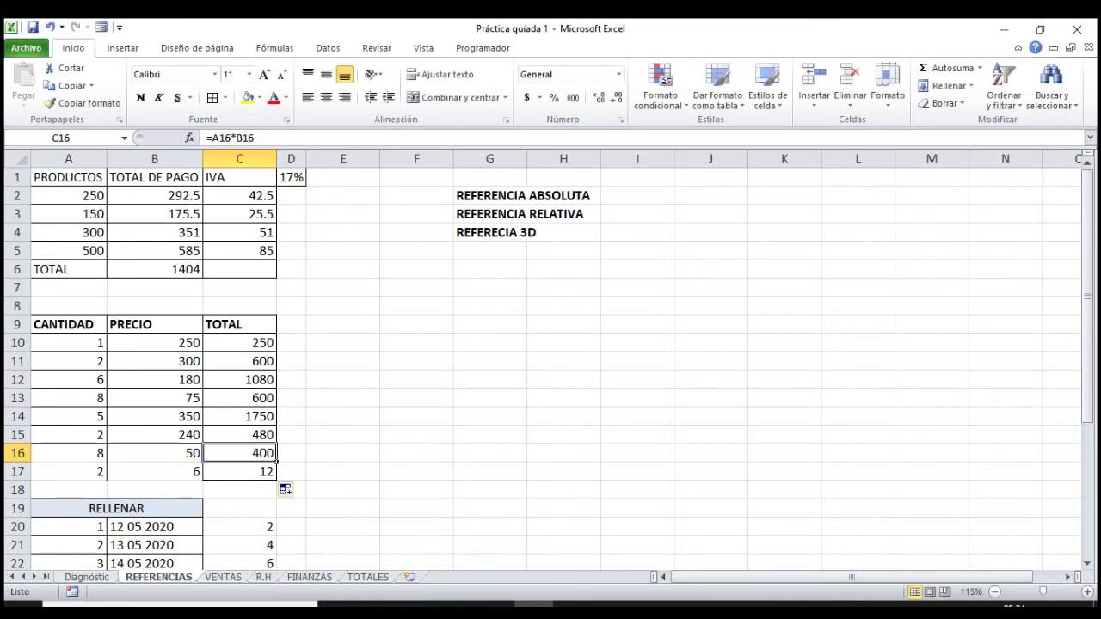
double_click(249, 471)
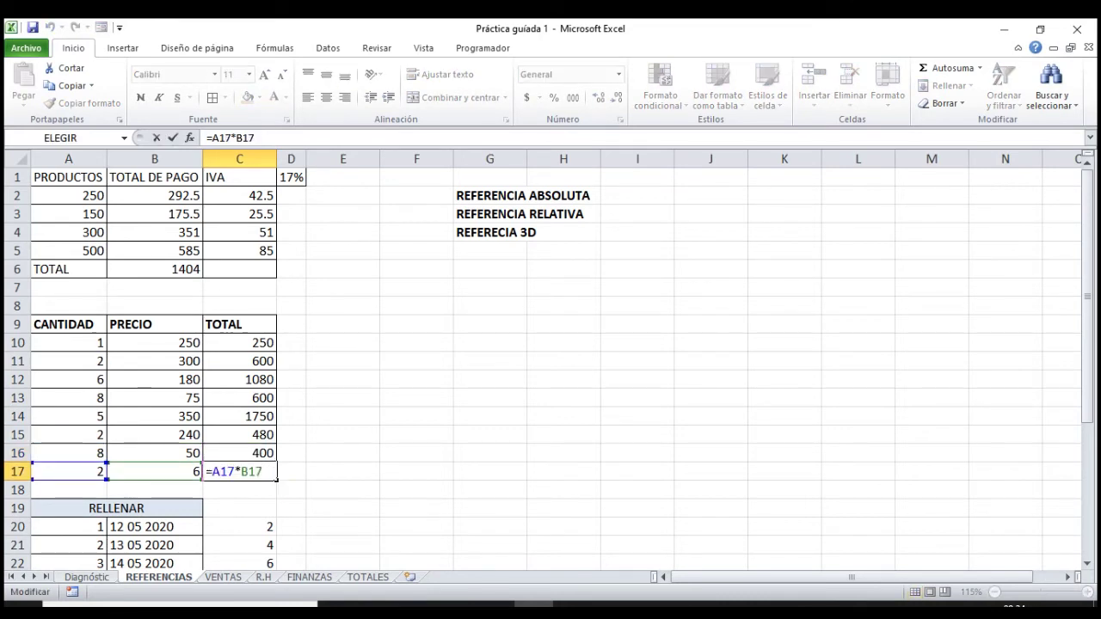
key(Escape)
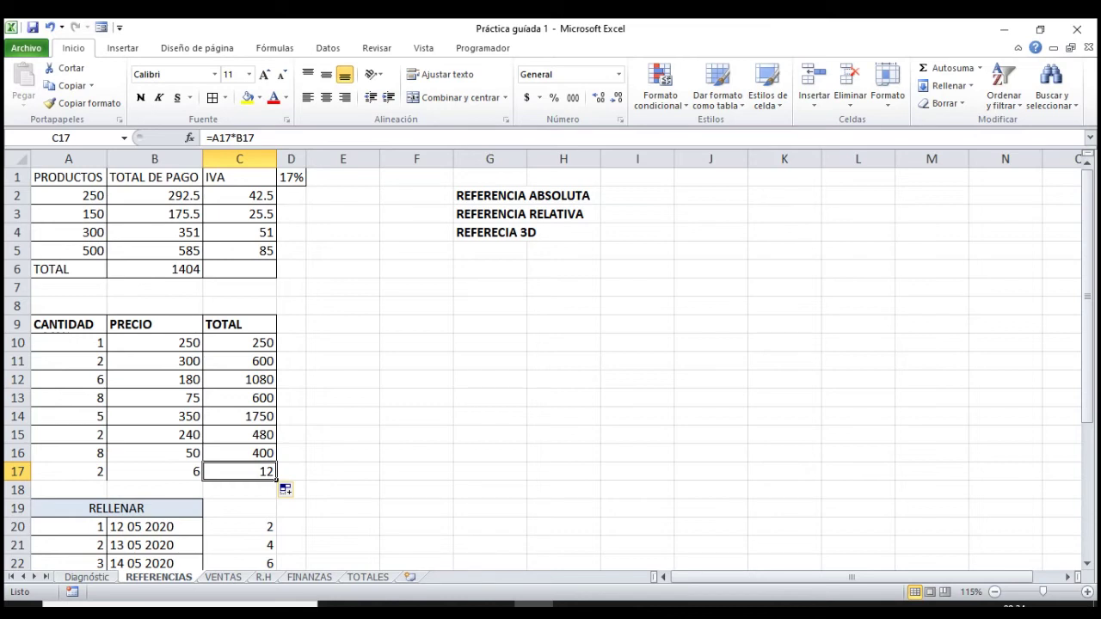
Edit C10's formula to lock the price row as =A10*B$10.
click(240, 343)
key(F2)
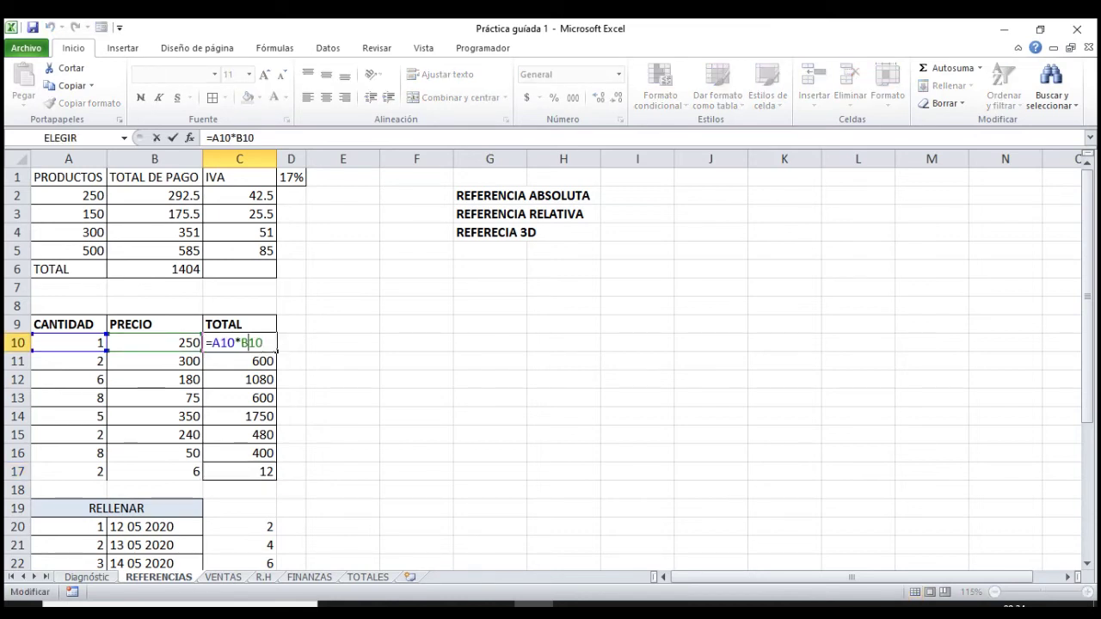
key(Return)
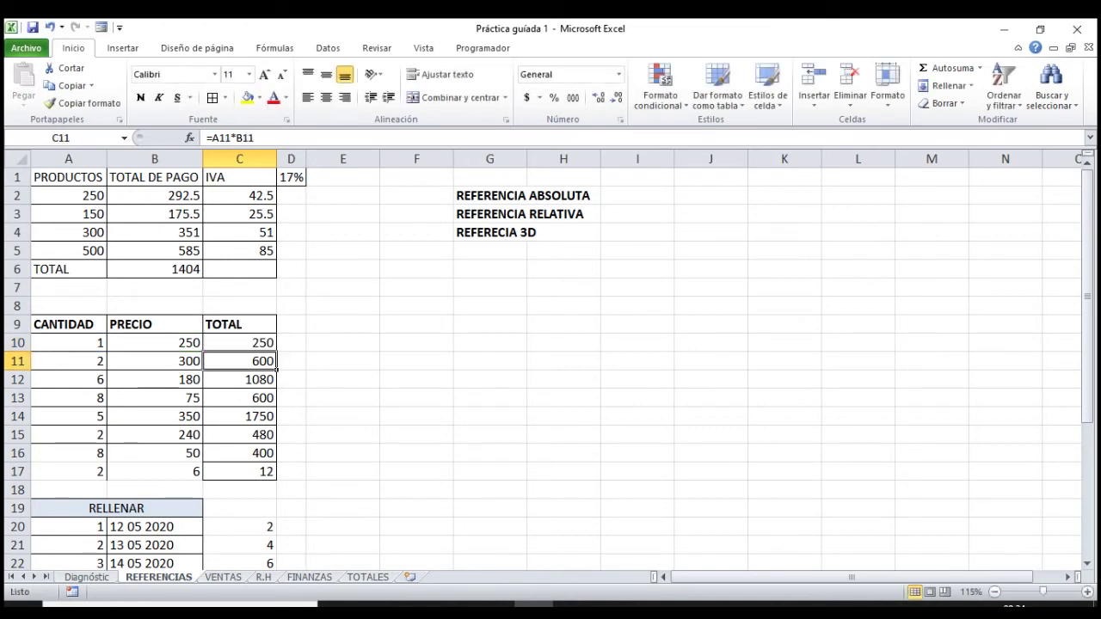
Copy C10's formula down to C17 and inspect the copies in C11 and C15.
click(240, 342)
drag(277, 351, 275, 475)
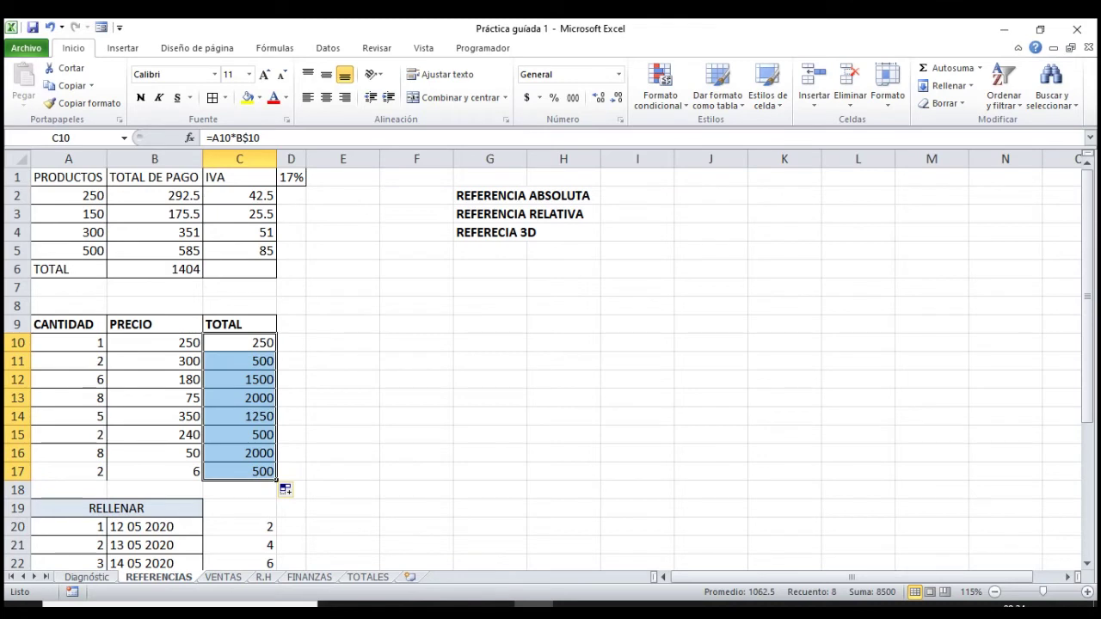
double_click(255, 361)
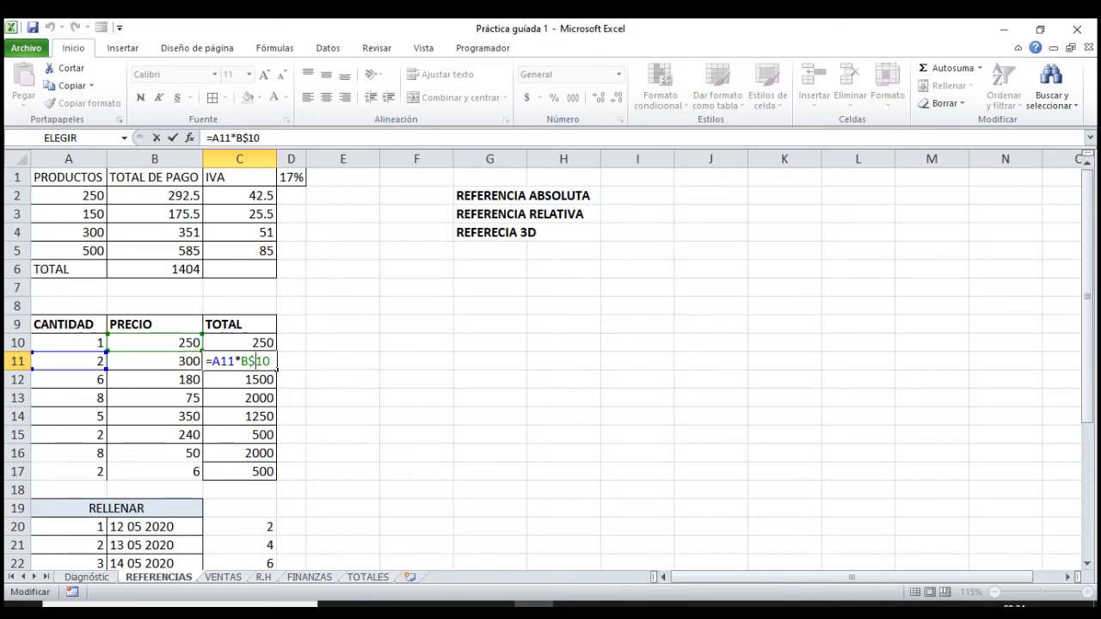
key(ctrl+Return)
click(239, 434)
double_click(263, 434)
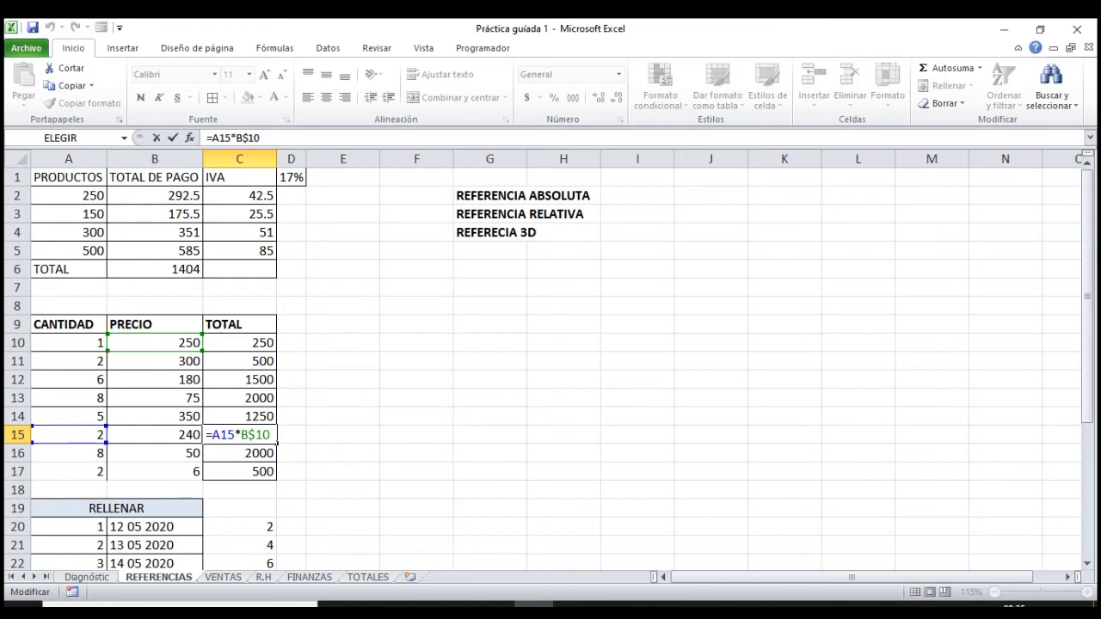
key(ctrl+Return)
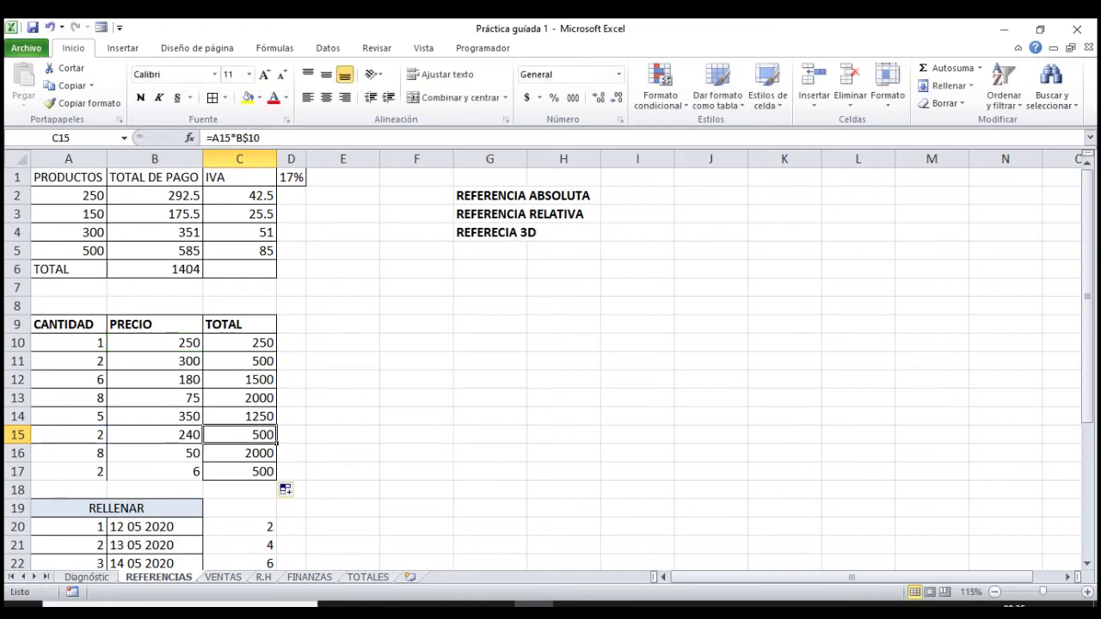
Restore C10 to =A10*B10, refill to C17, and confirm C16 reads =A16*B16.
click(239, 342)
double_click(248, 342)
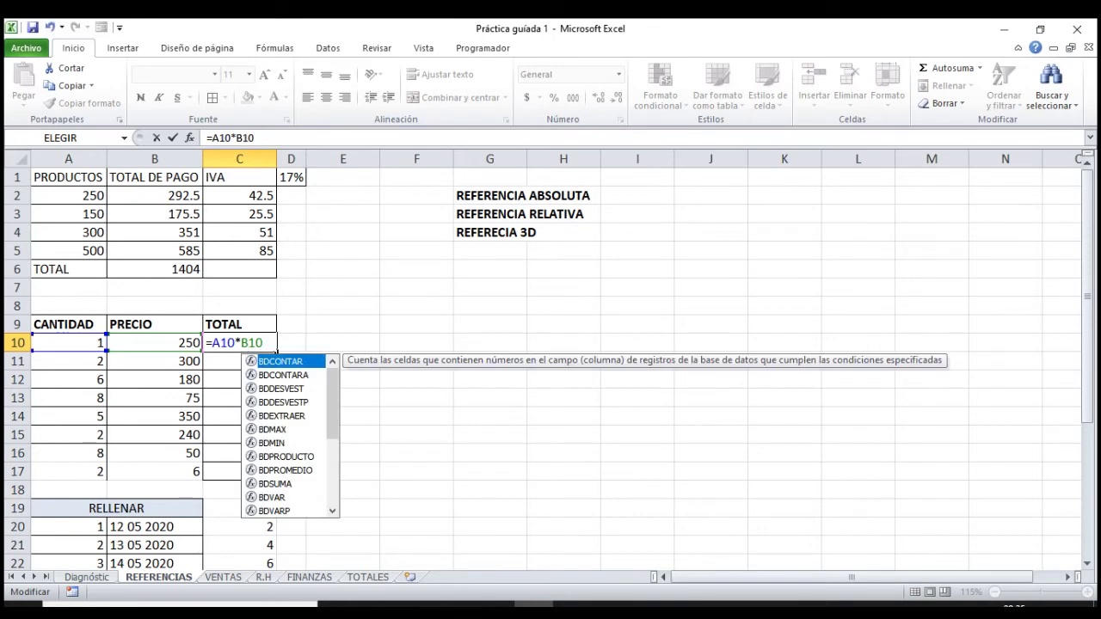
key(Return)
key(Up)
drag(276, 351, 276, 479)
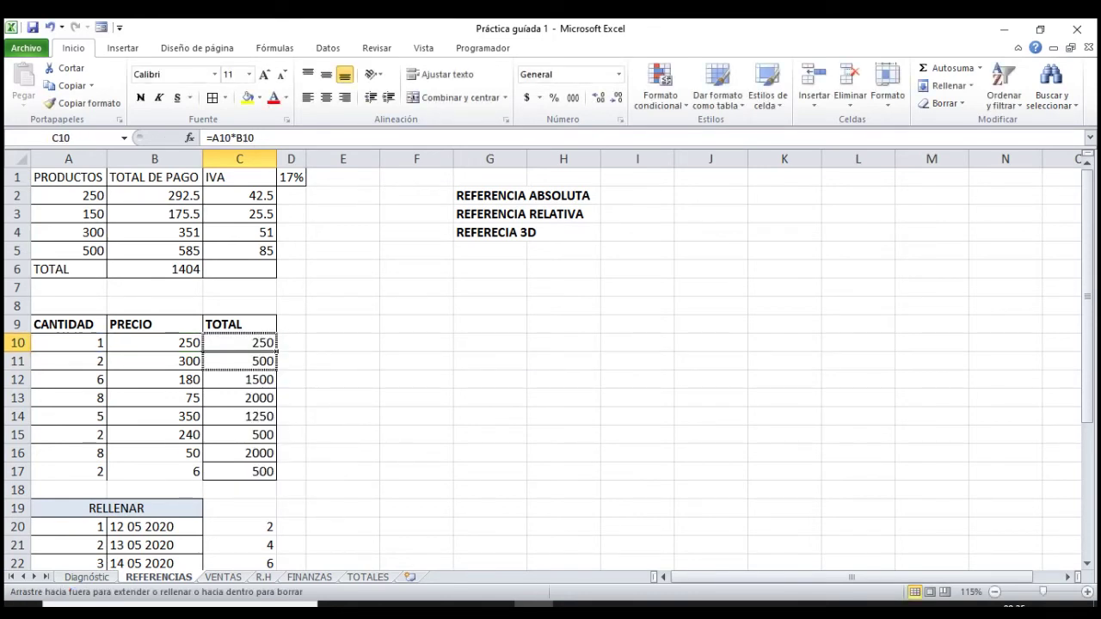
double_click(249, 452)
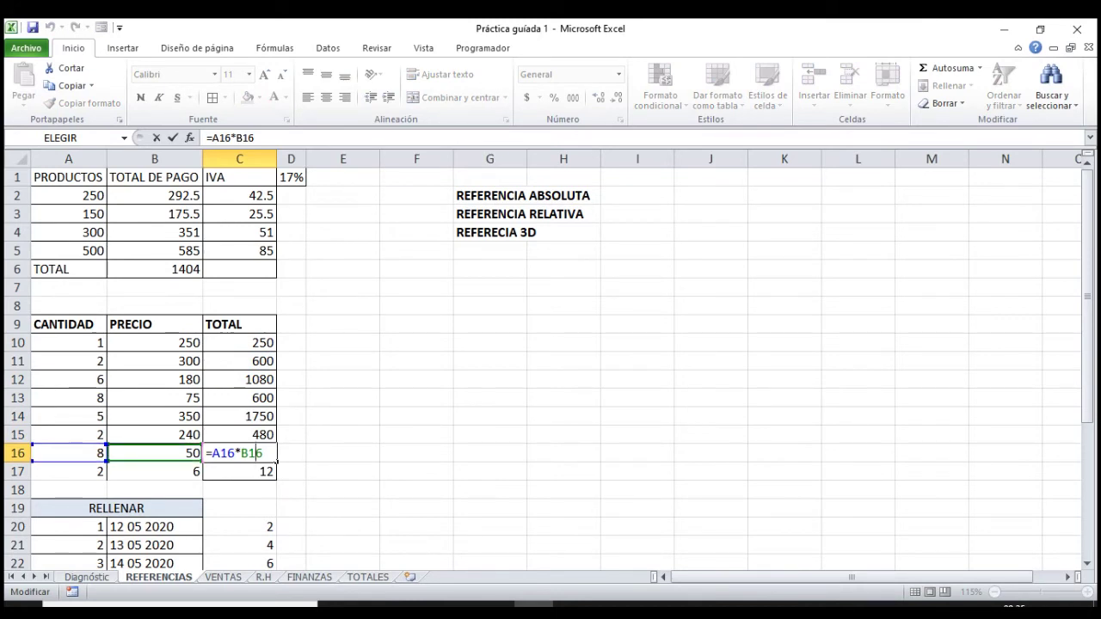
key(Escape)
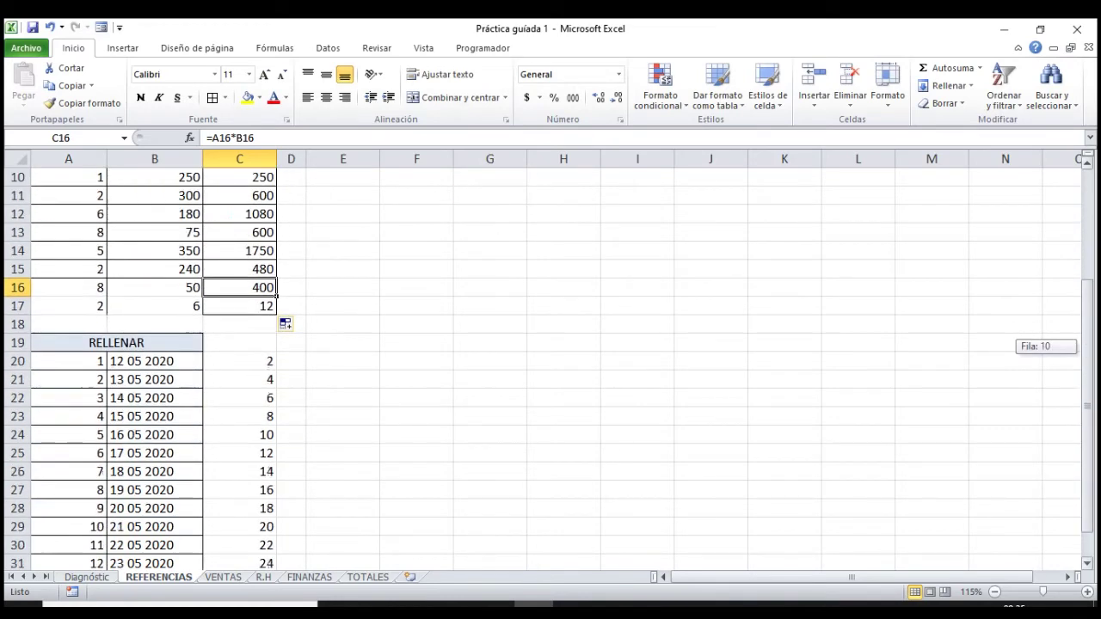
Clear the old numbers and dates from A21:B32 in the RELLENAR table.
drag(1087, 346, 1087, 370)
click(69, 324)
click(155, 324)
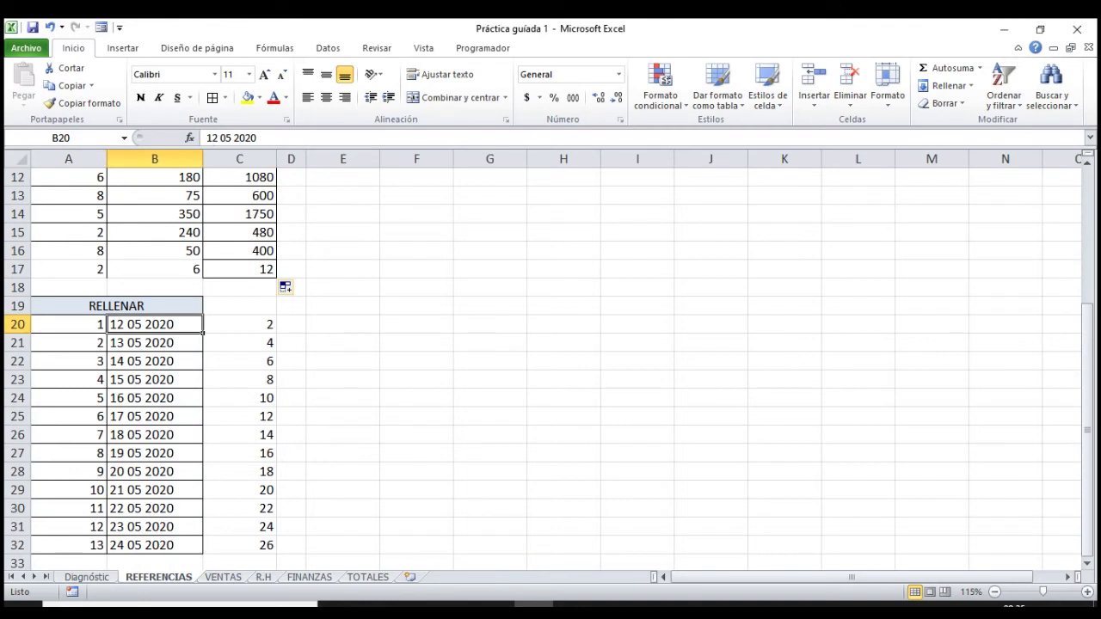
drag(69, 343, 155, 544)
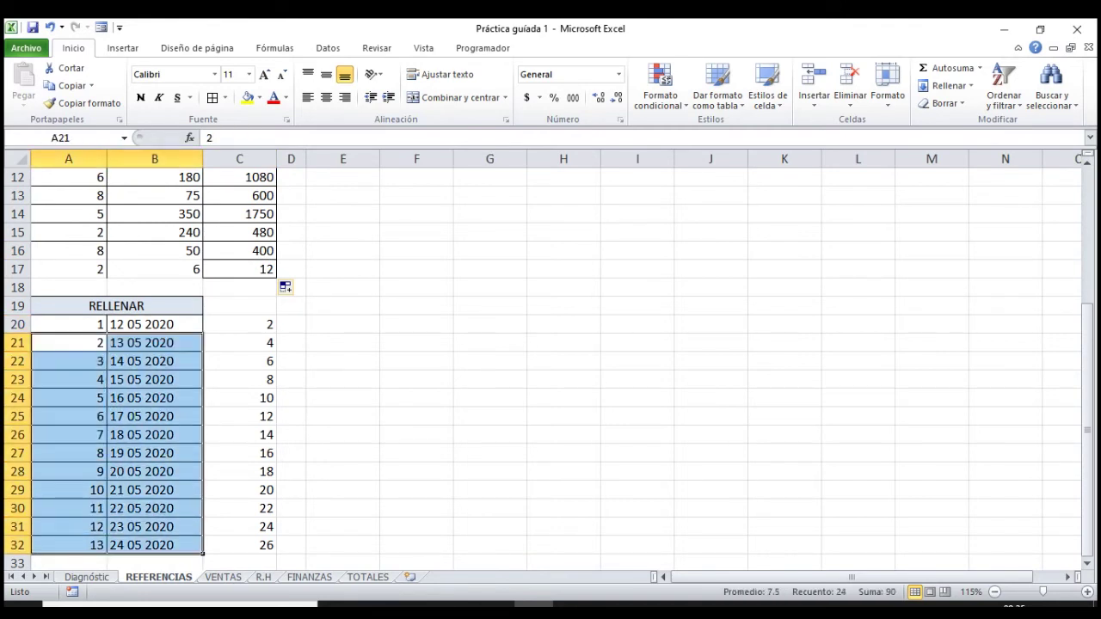
key(Delete)
Enter 2 in A21 and fill the counting series 1 to 13 down to A32.
click(69, 324)
drag(107, 333, 107, 545)
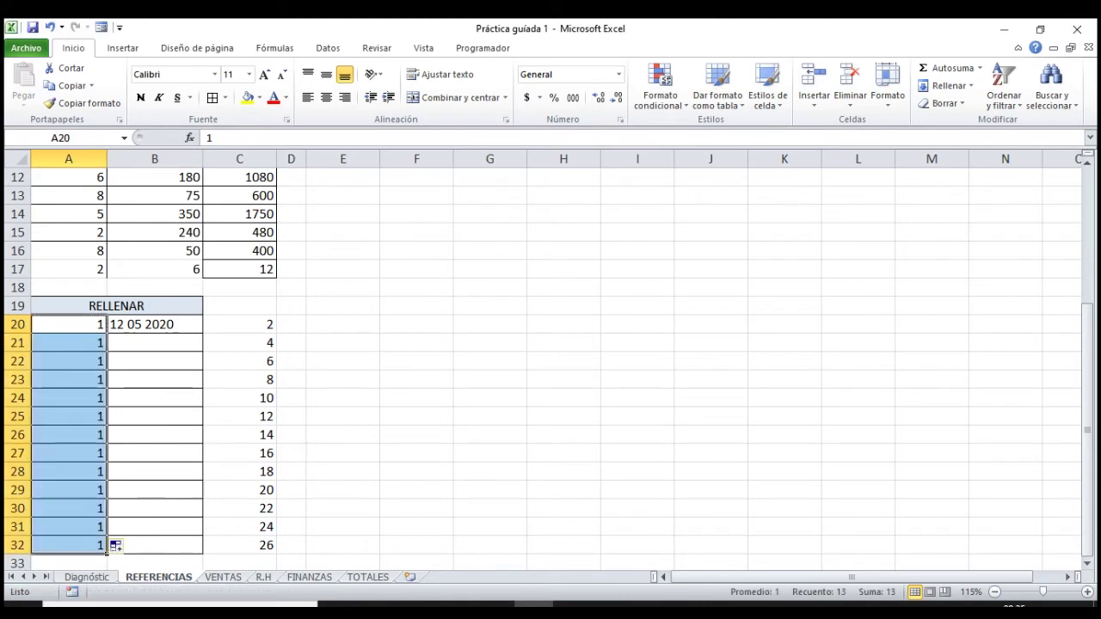
click(69, 342)
text(2)
key(Return)
drag(69, 324, 68, 342)
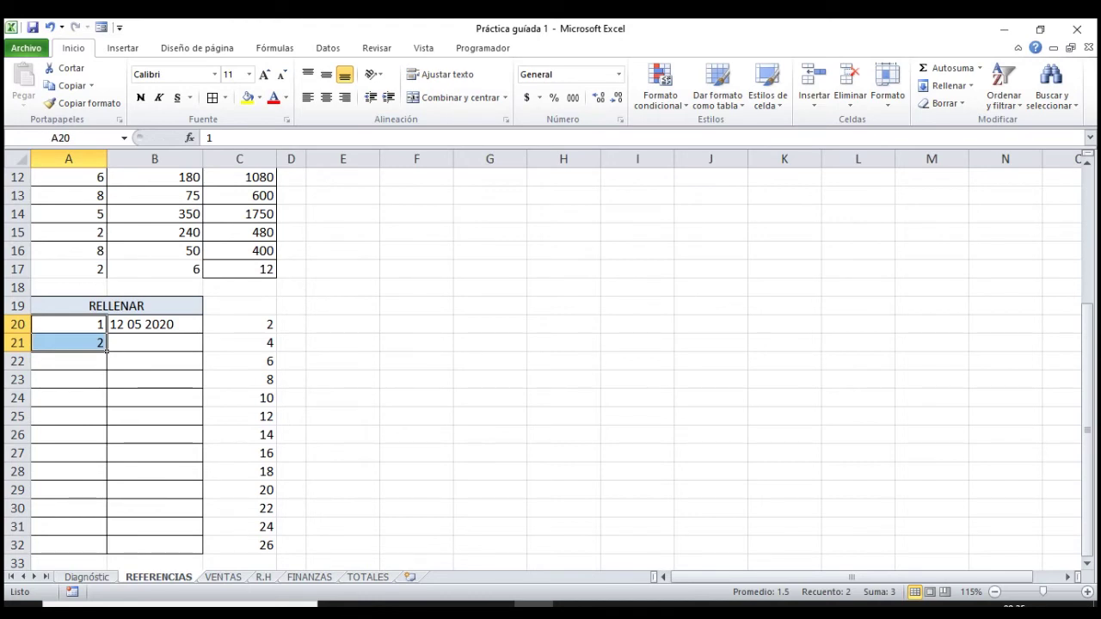
drag(106, 349, 110, 543)
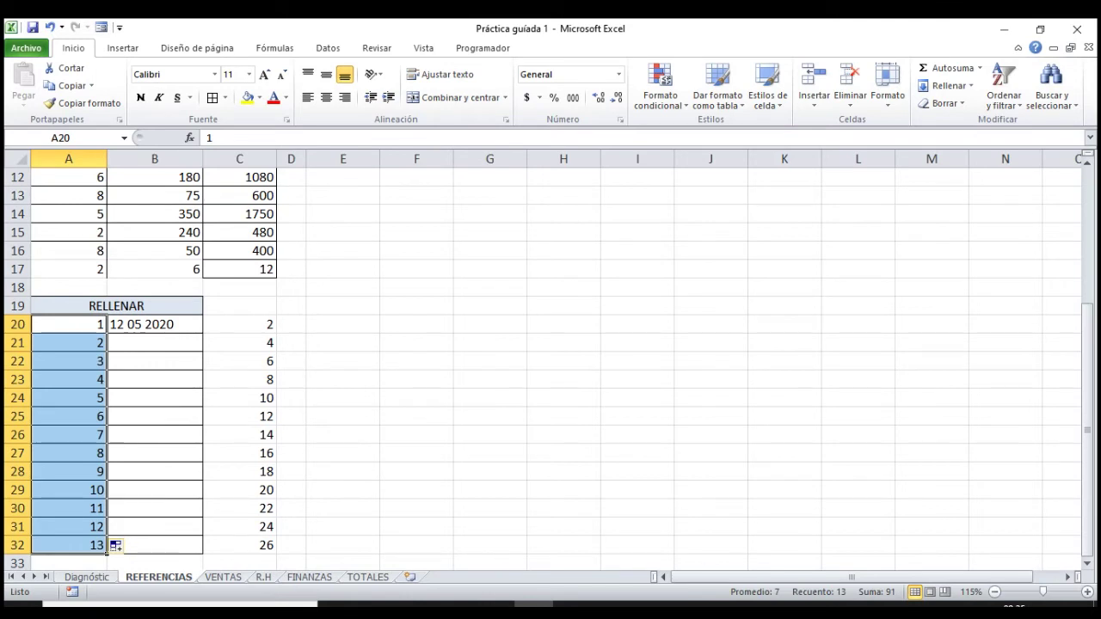
Fill the dates from 12 05 2020 day by day down to 24 05 2020 in B32.
click(155, 324)
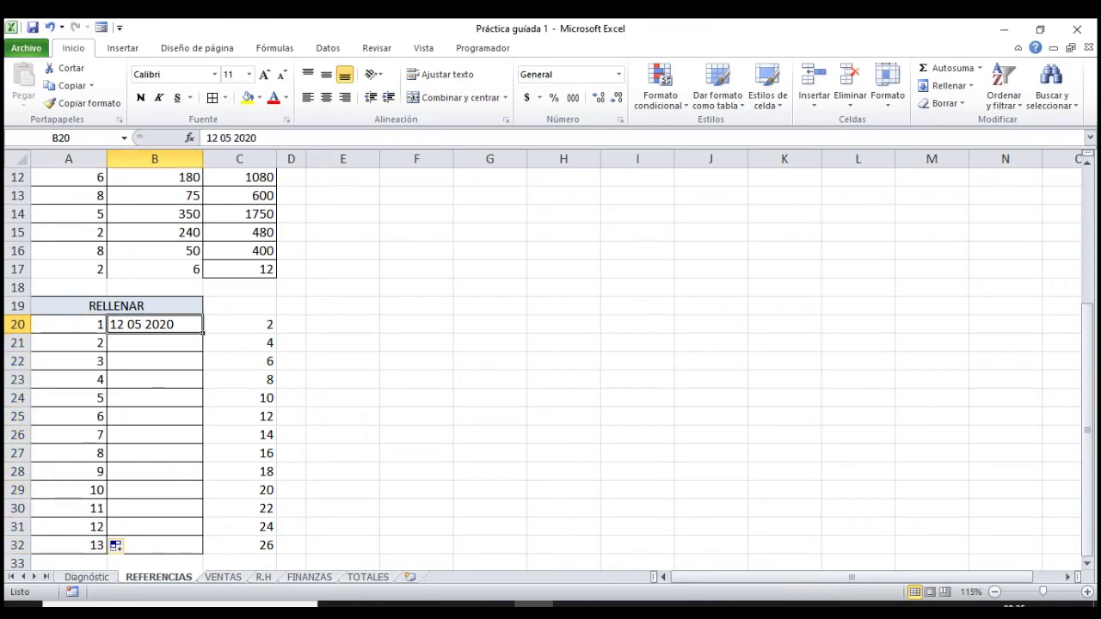
drag(203, 333, 205, 555)
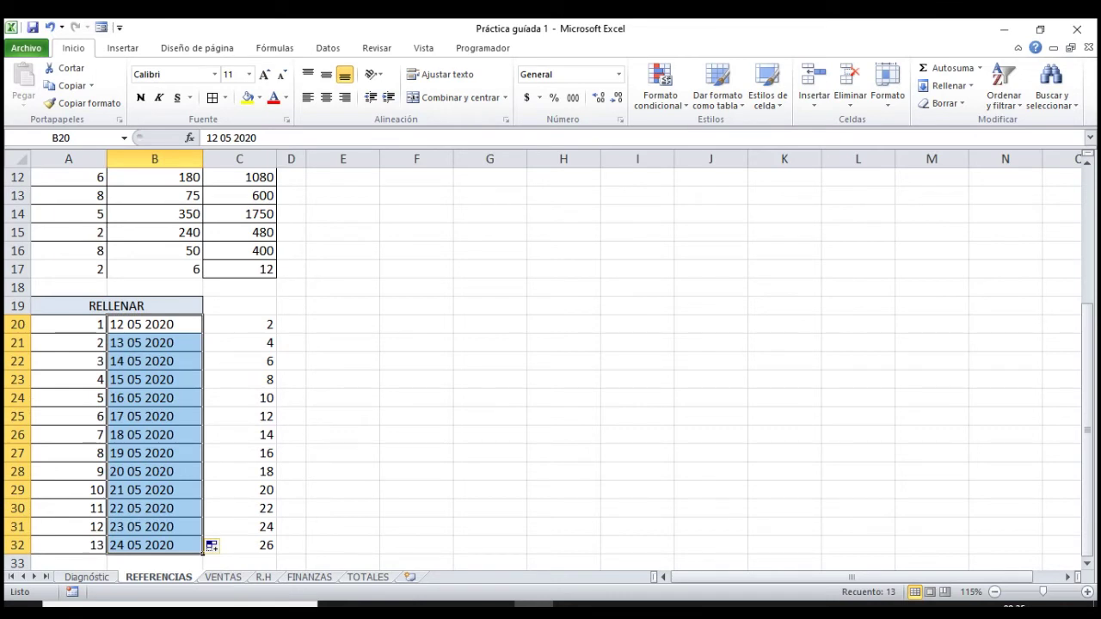
click(154, 324)
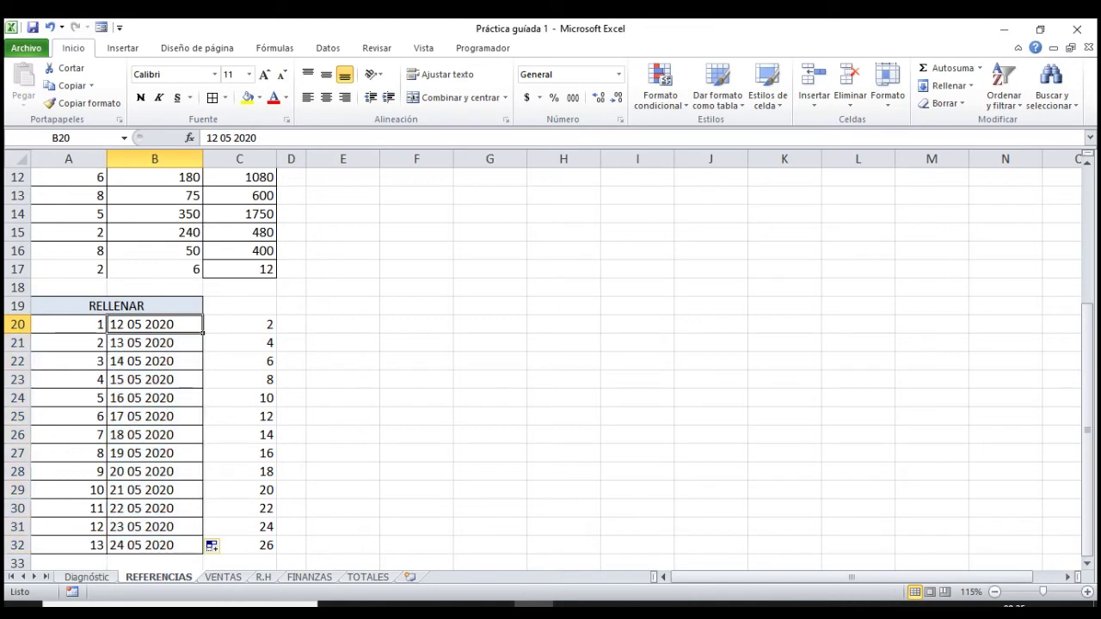
Clear C22:C32 and extend the multiples of 2 from 2 to 26 down column C.
click(155, 342)
click(155, 361)
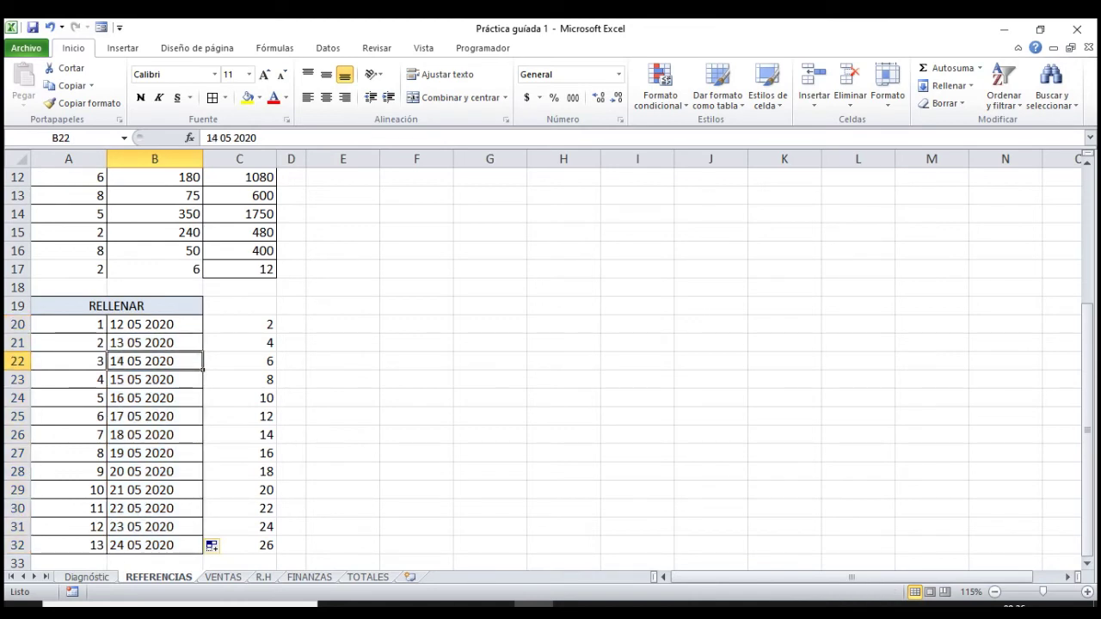
drag(239, 545, 239, 361)
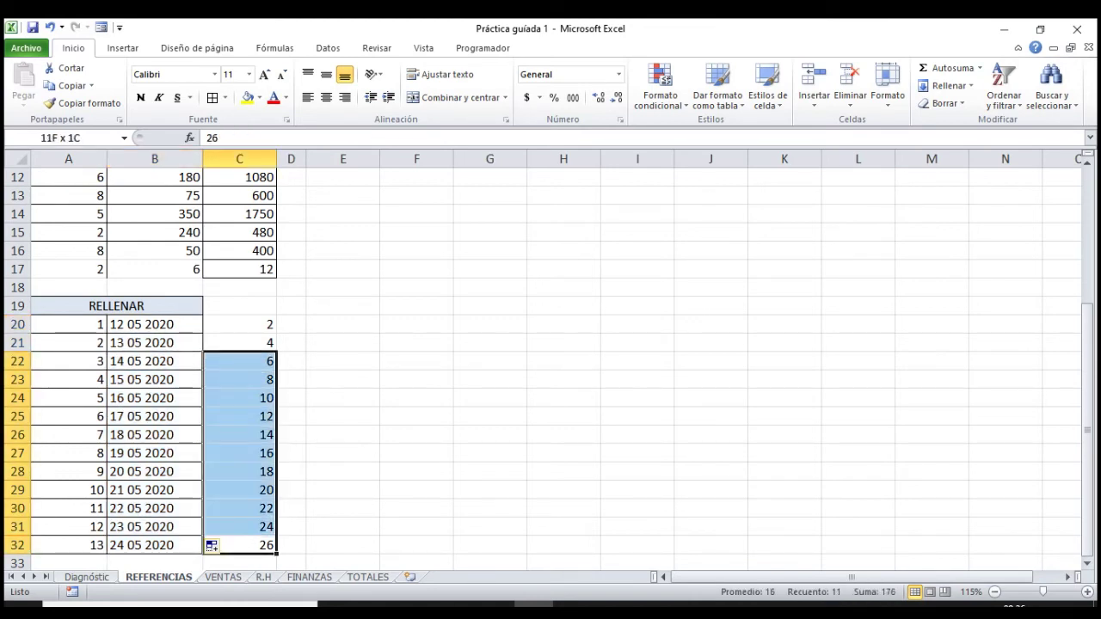
key(Delete)
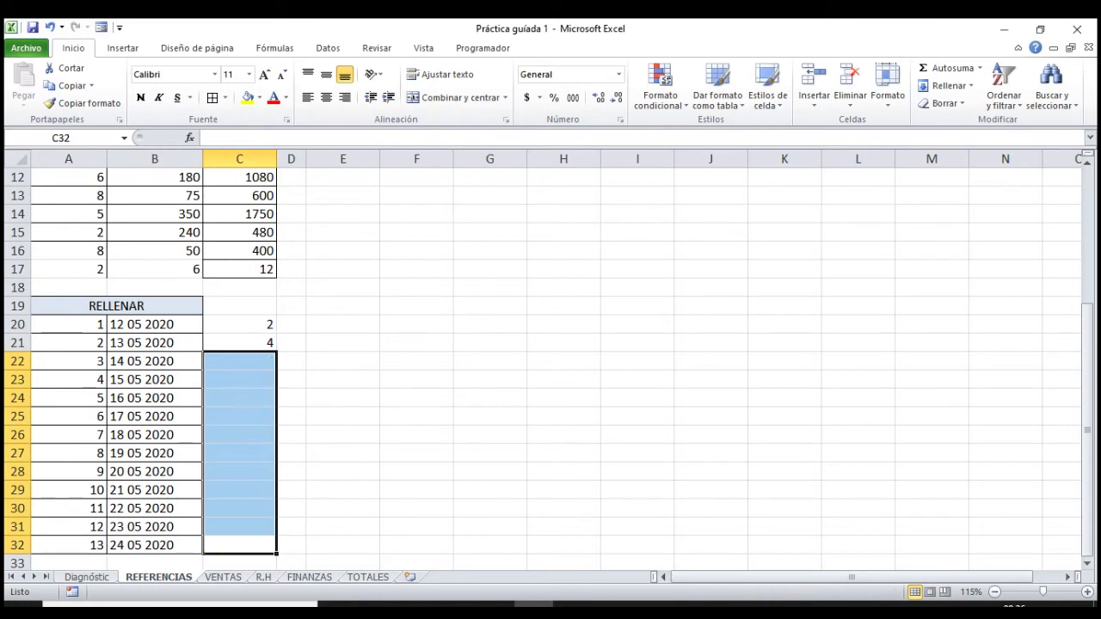
drag(239, 324, 274, 546)
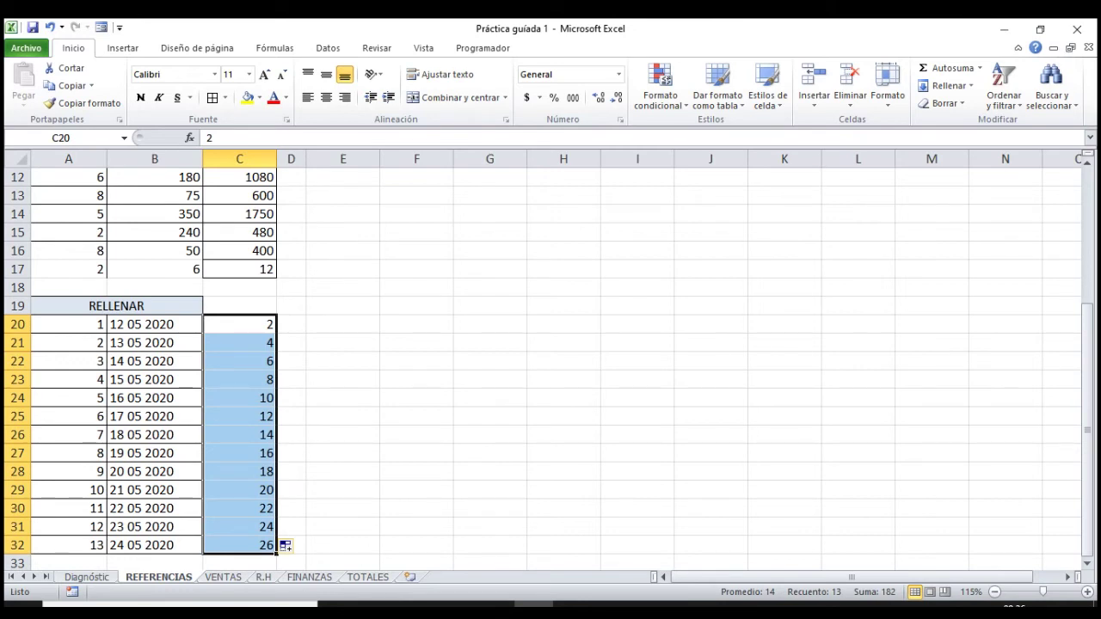
Enter 3 and 6 in D20:D21 and fill multiples of 3 down to 39 in D32.
click(290, 325)
text(3)
key(Return)
text(6)
key(Return)
drag(291, 325, 305, 554)
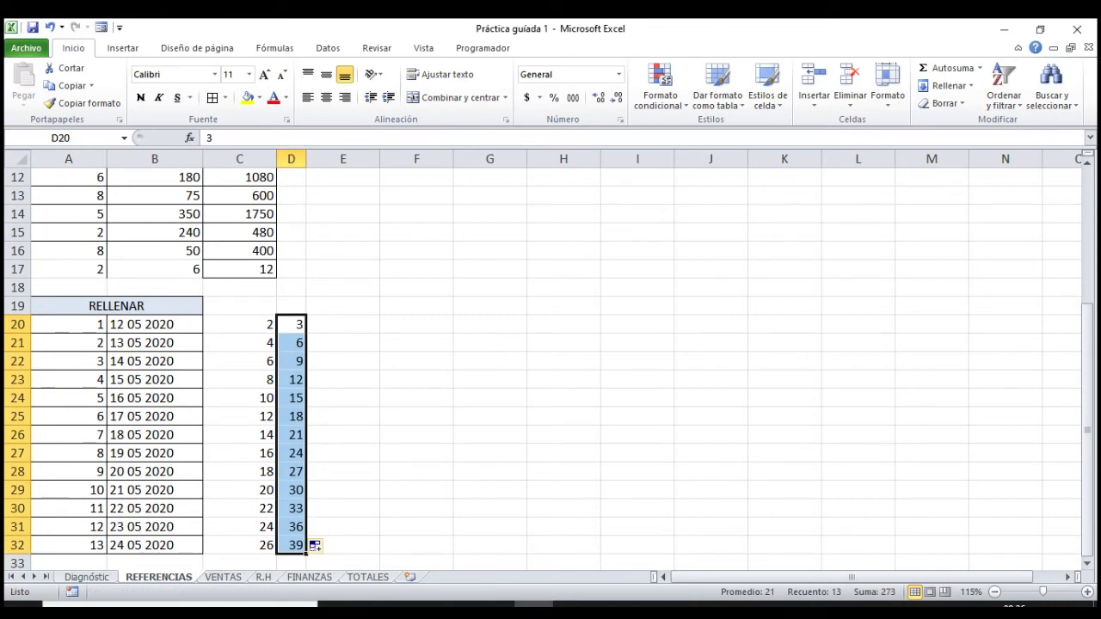
click(342, 397)
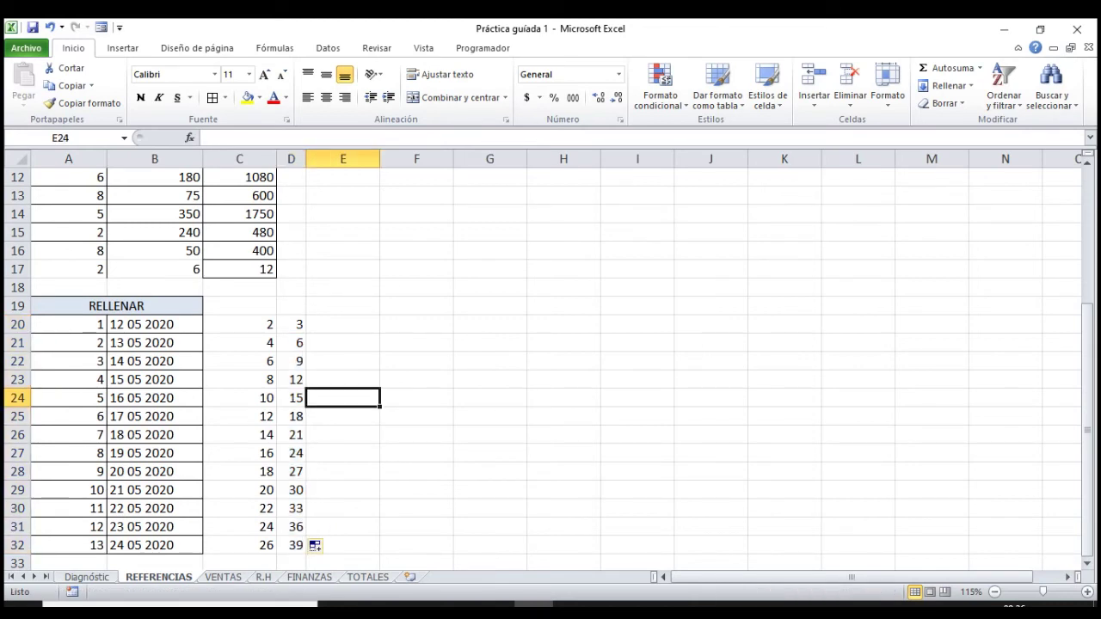
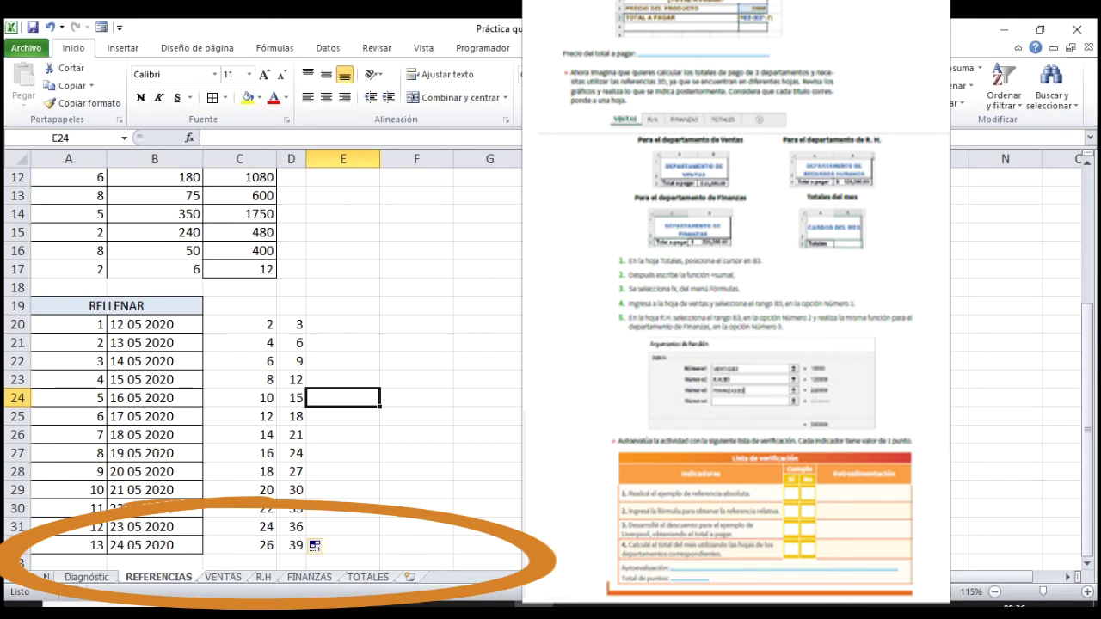
Insert a new worksheet named 'hoja nueva', then go back to the VENTAS sheet.
click(409, 577)
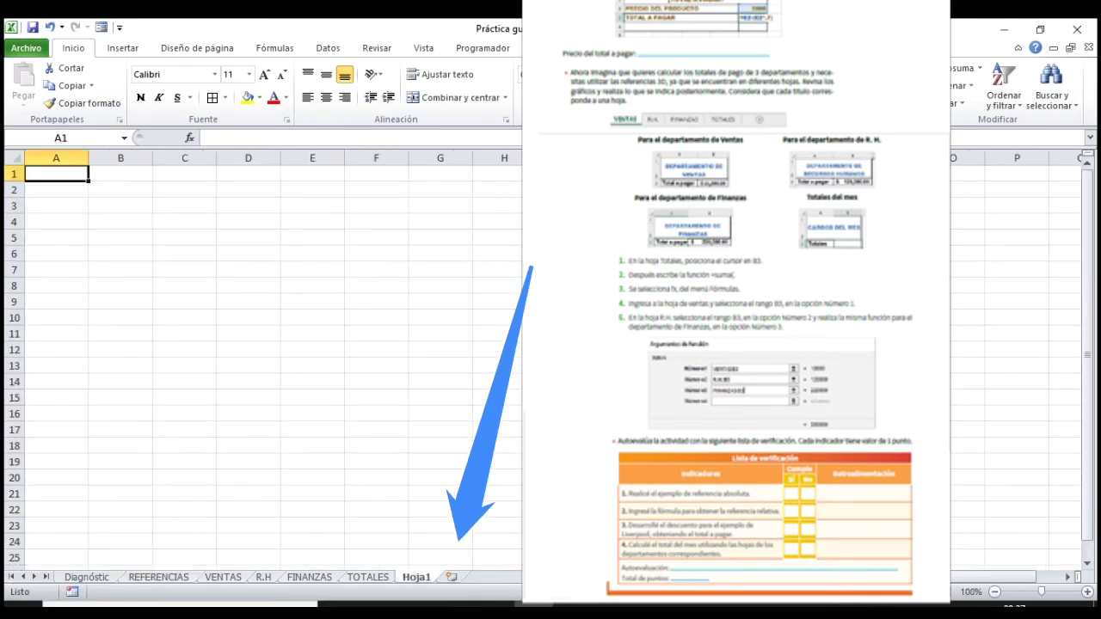
double_click(416, 577)
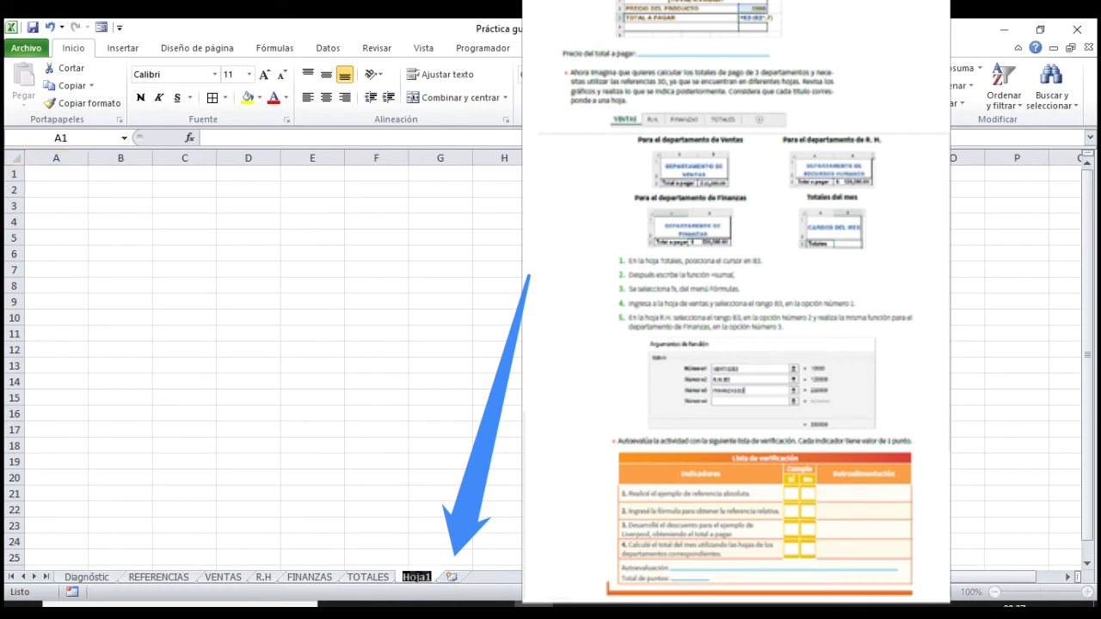
text(hoja nueva)
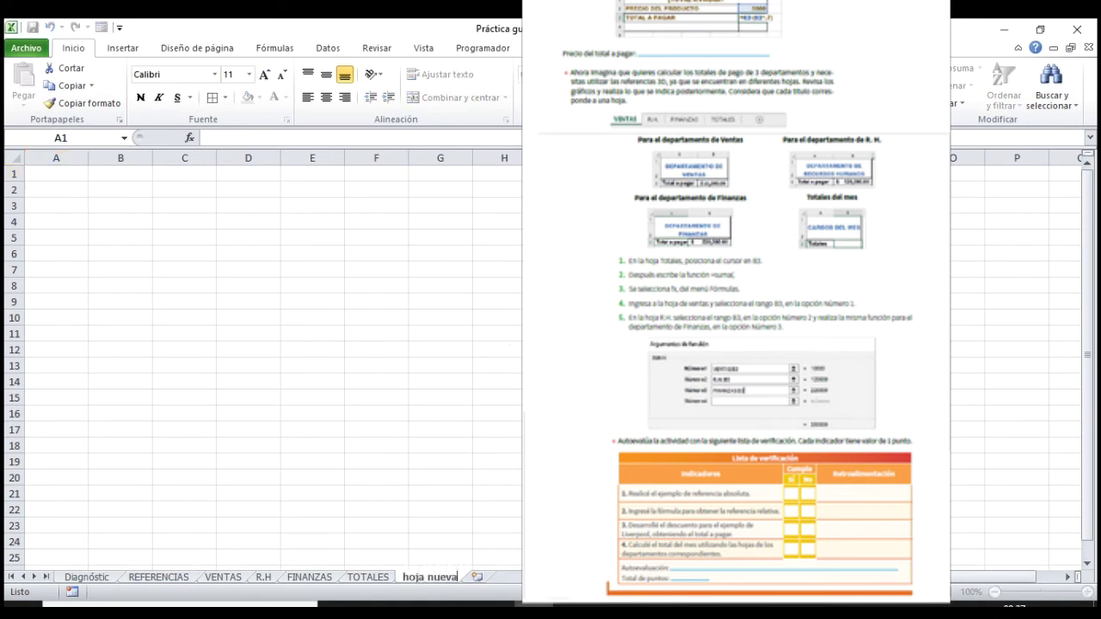
key(Return)
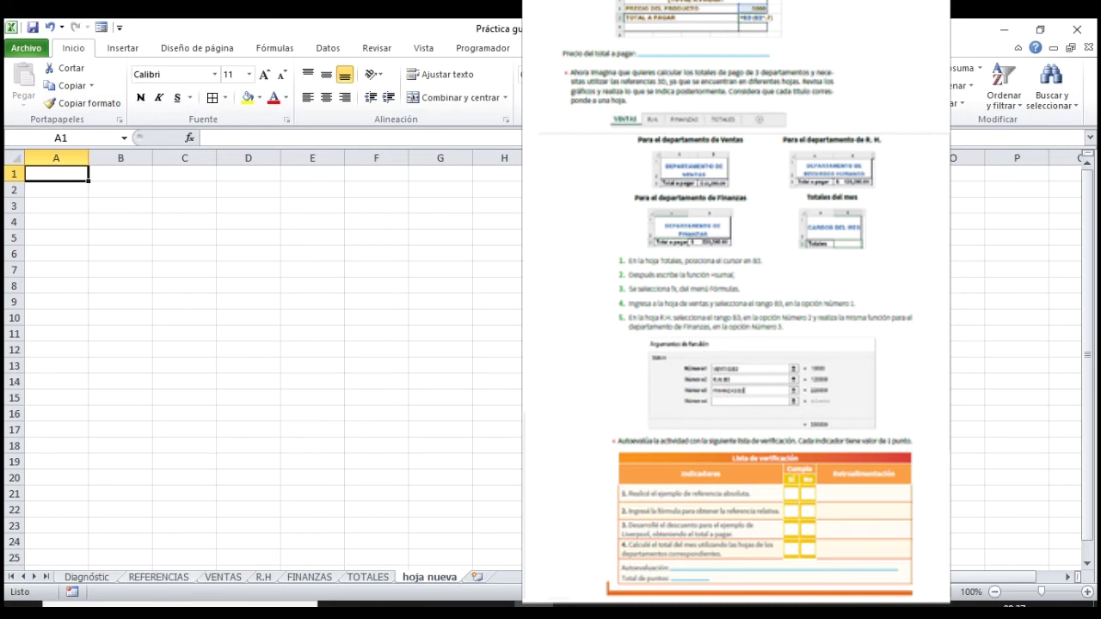
click(223, 577)
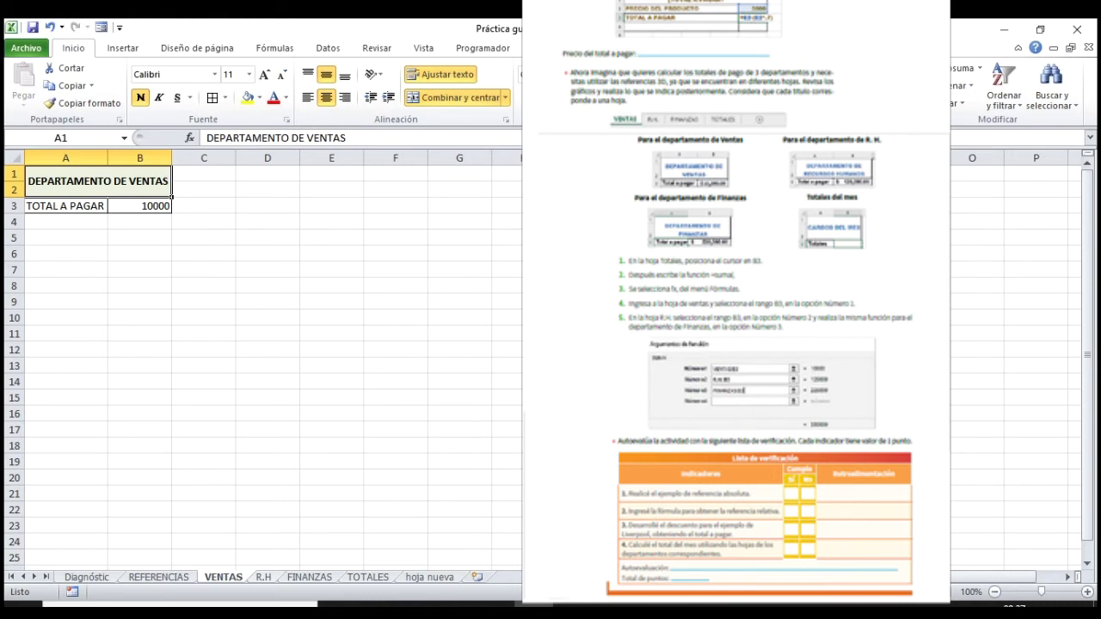
On the R.H sheet, fill the department title cells A1:B2 with yellow.
key(ctrl+Page_Down)
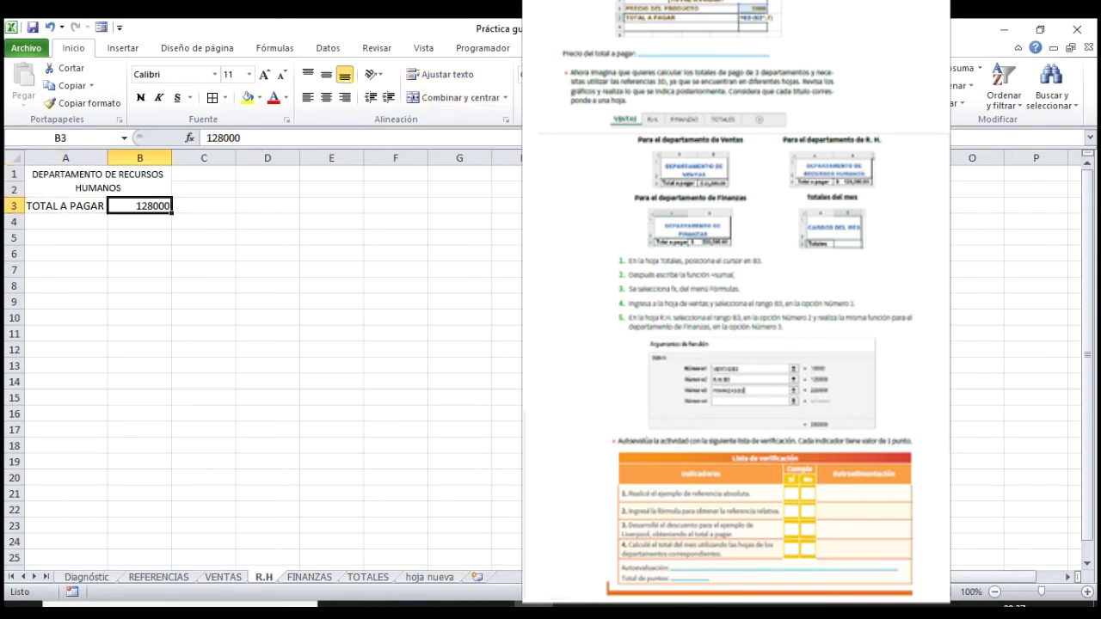
click(98, 181)
click(140, 206)
drag(140, 205, 65, 174)
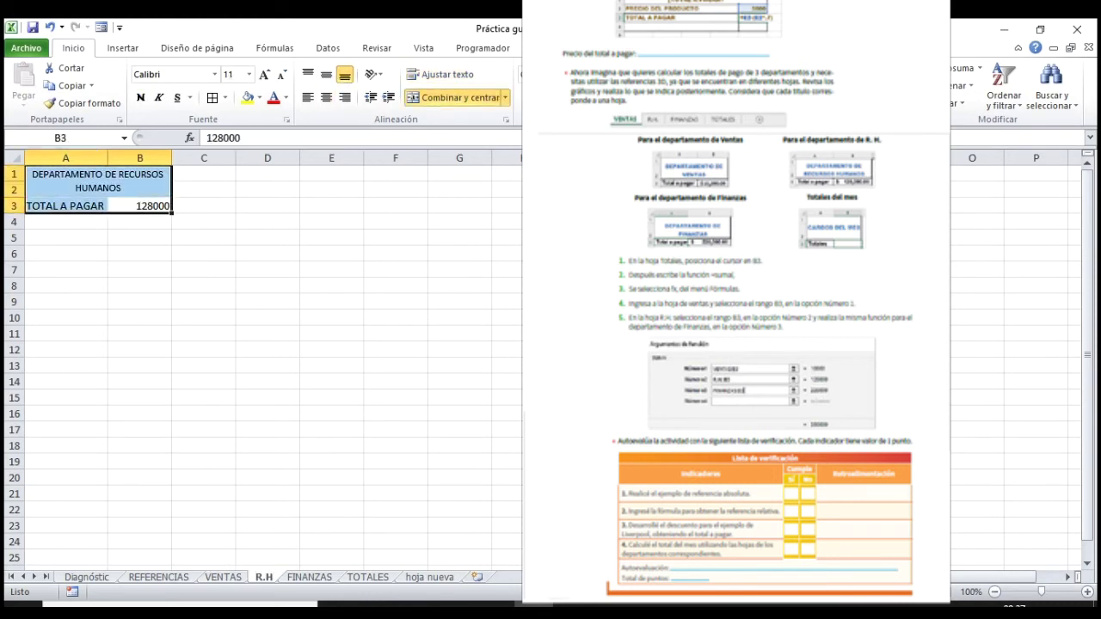
click(140, 302)
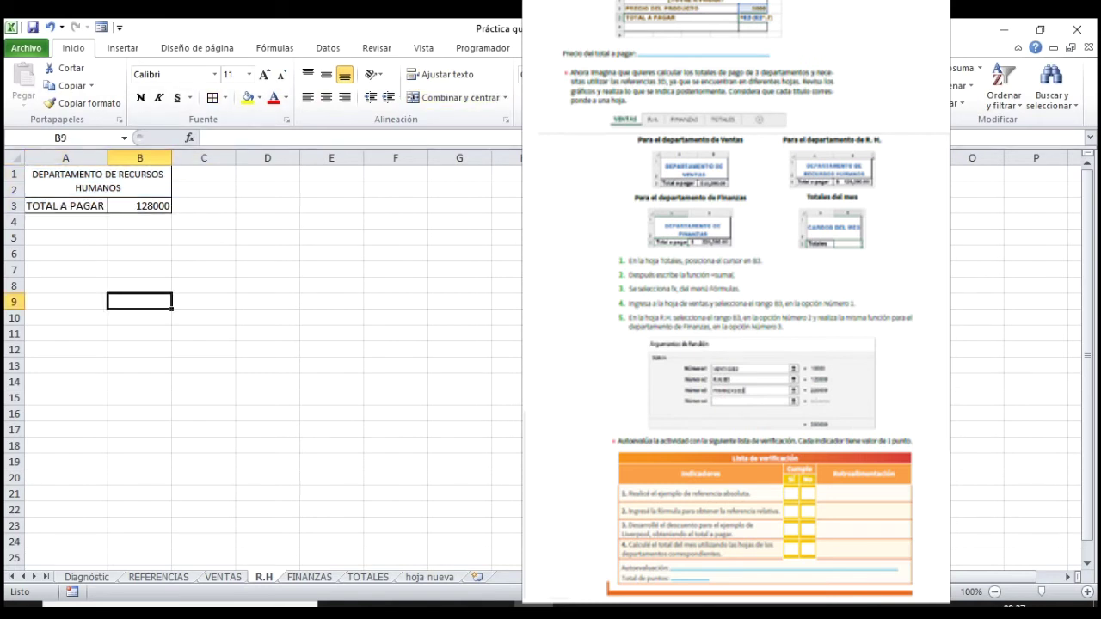
click(97, 181)
click(246, 97)
click(203, 365)
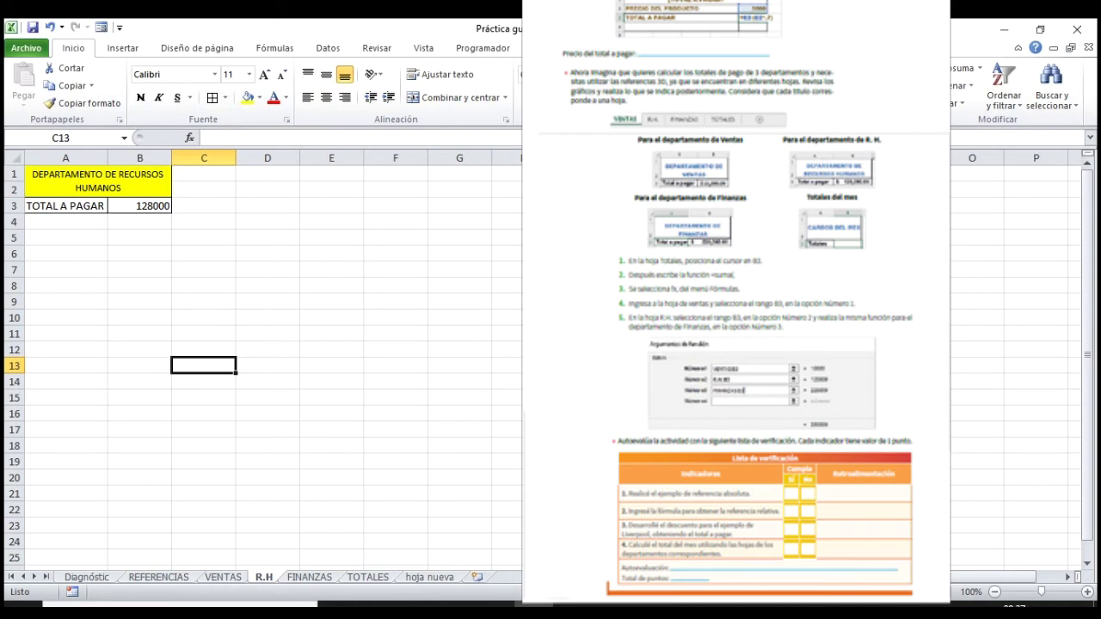
Move through FINANZAS to the TOTALES sheet showing the 358000 total.
key(ctrl+Page_Down)
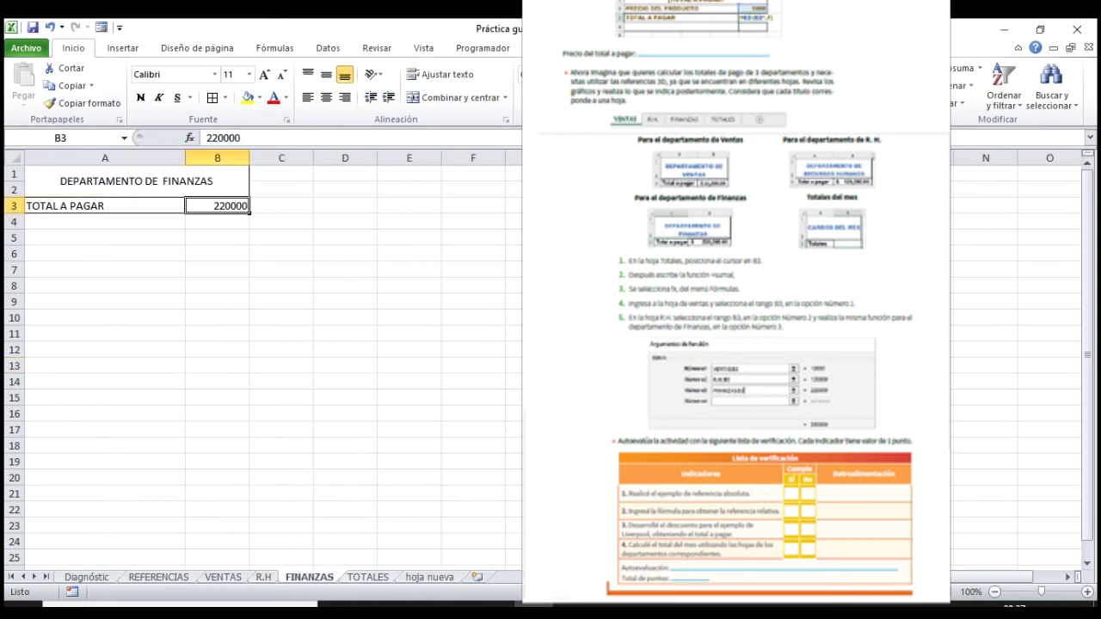
key(ctrl+Page_Down)
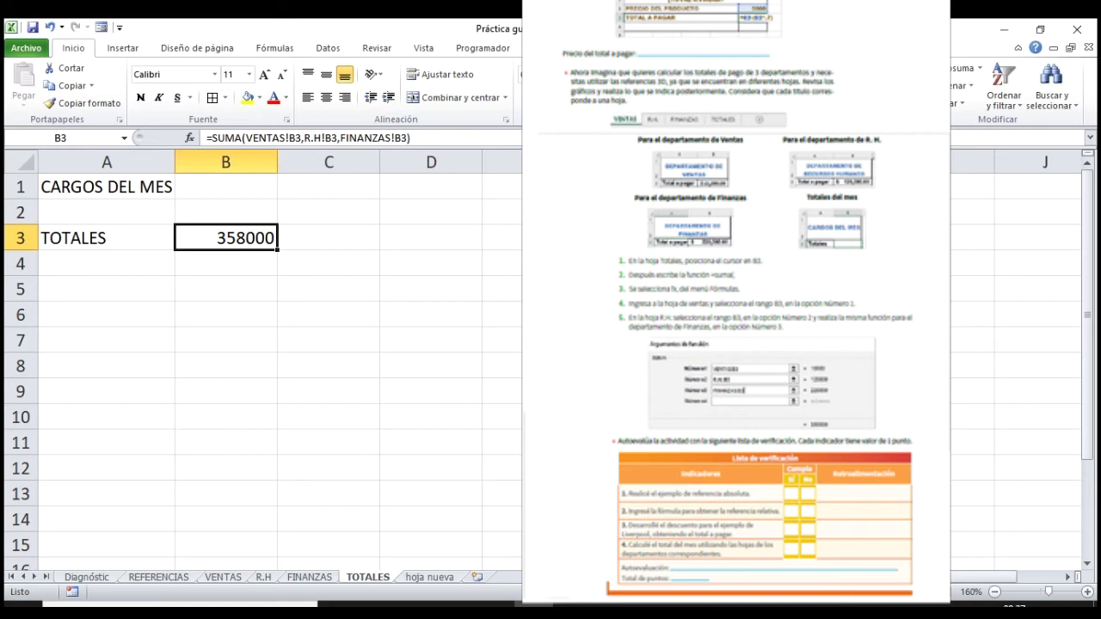
click(106, 263)
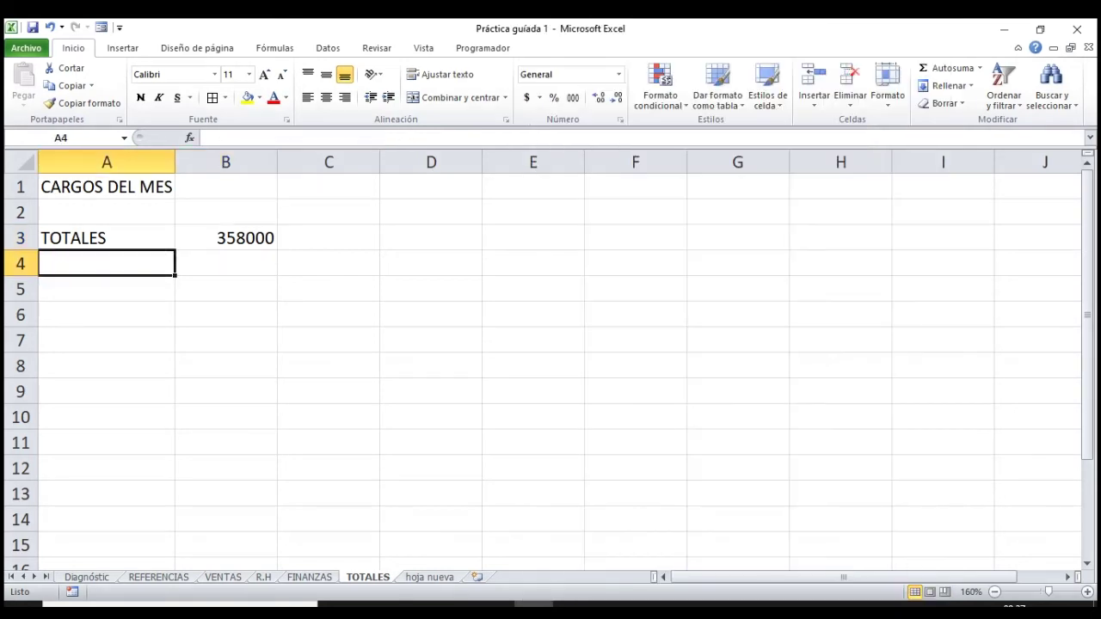
click(223, 578)
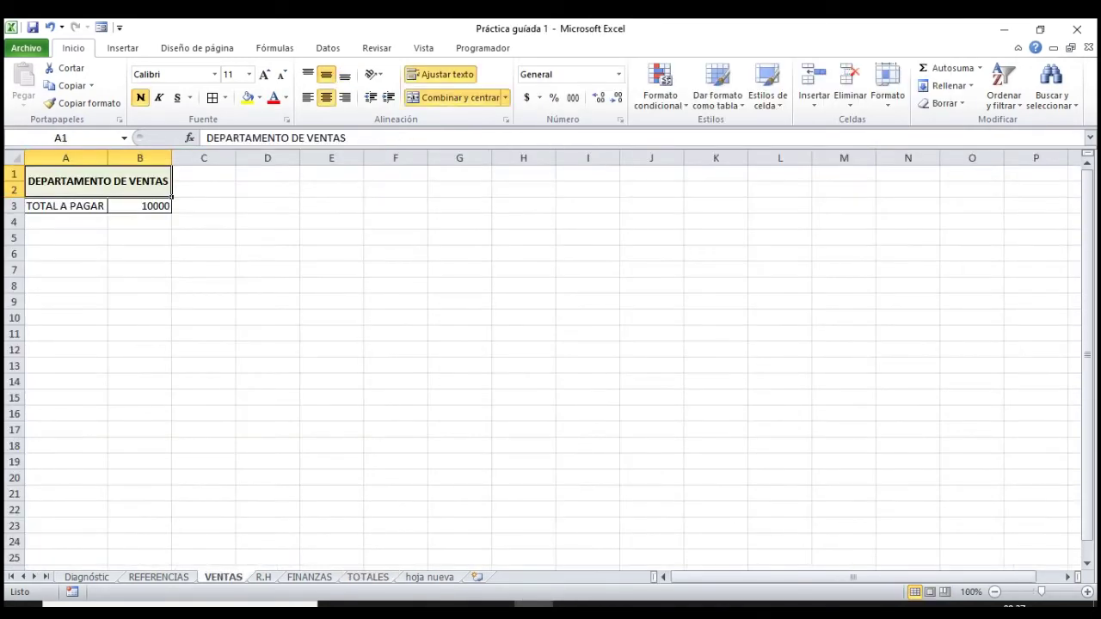
click(140, 206)
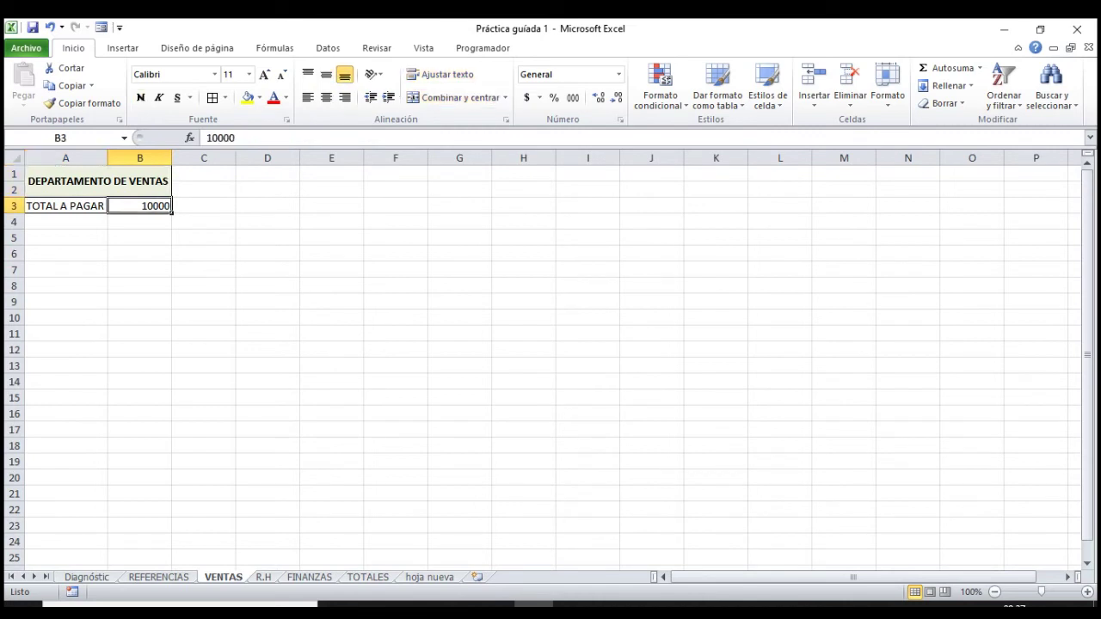
key(ctrl+Page_Down)
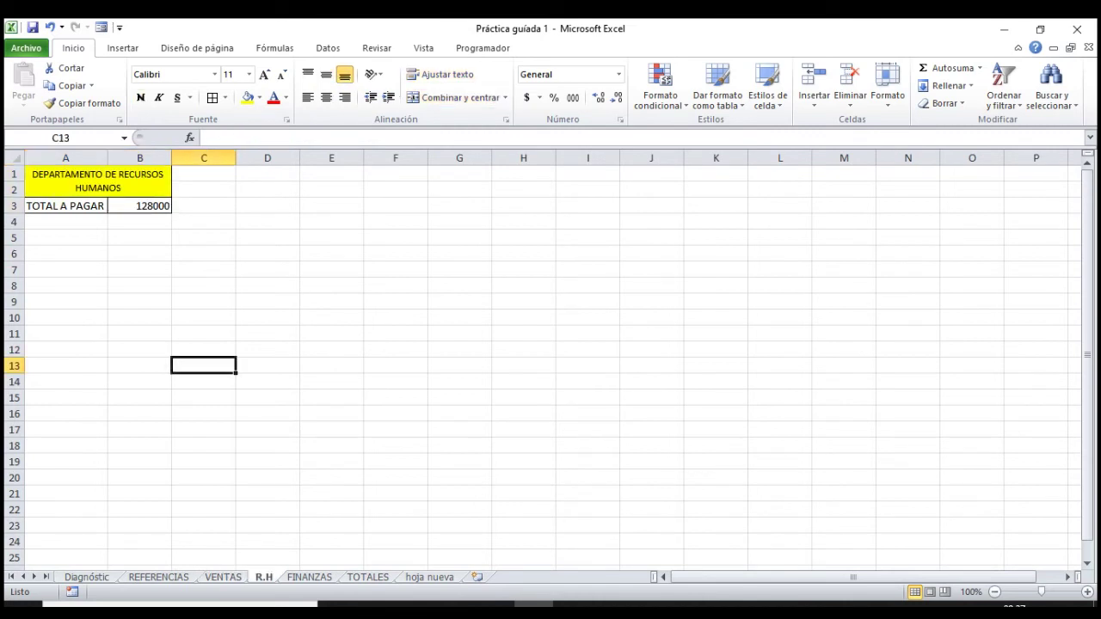
click(139, 205)
key(ctrl+Page_Down)
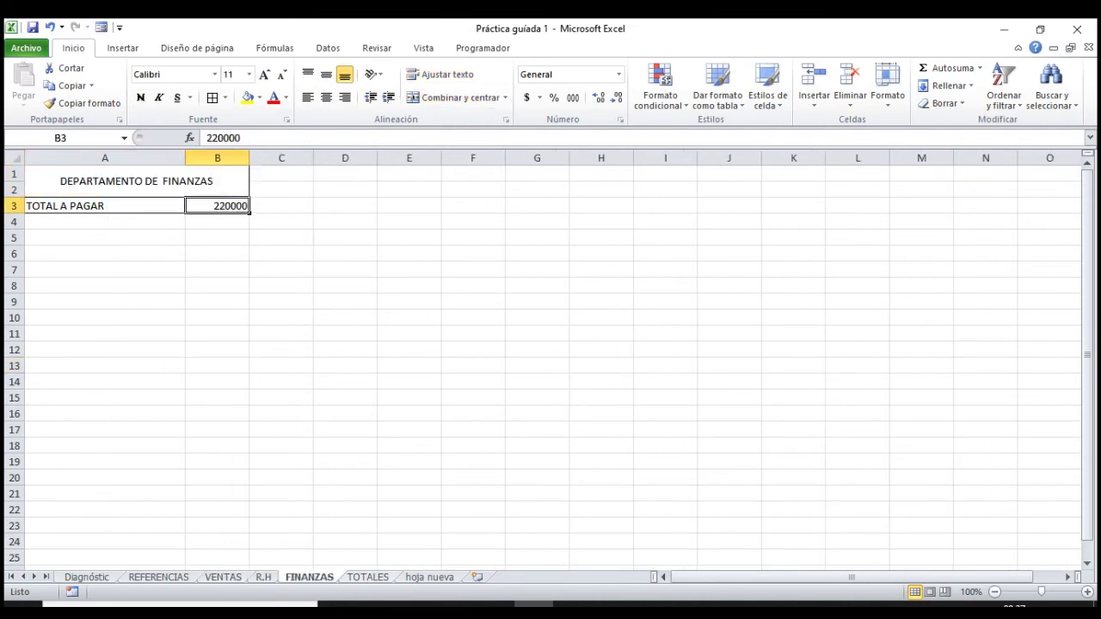
key(ctrl+Page_Up)
key(ctrl+Page_Up)
key(ctrl+Page_Up)
key(ctrl+Page_Down)
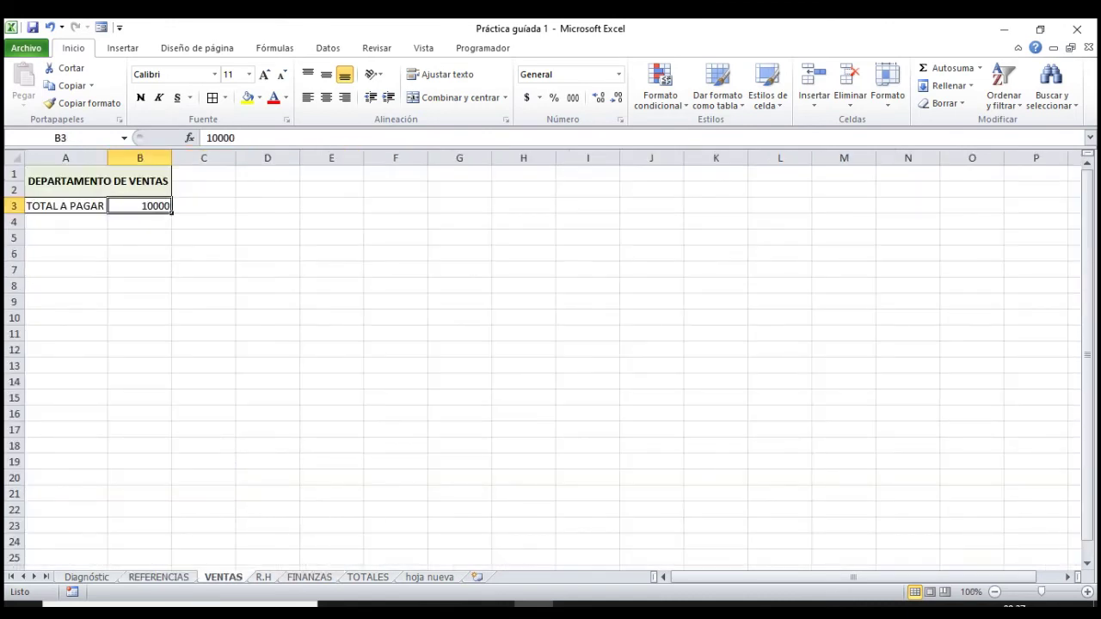
key(ctrl+Page_Down)
key(ctrl+Page_Down)
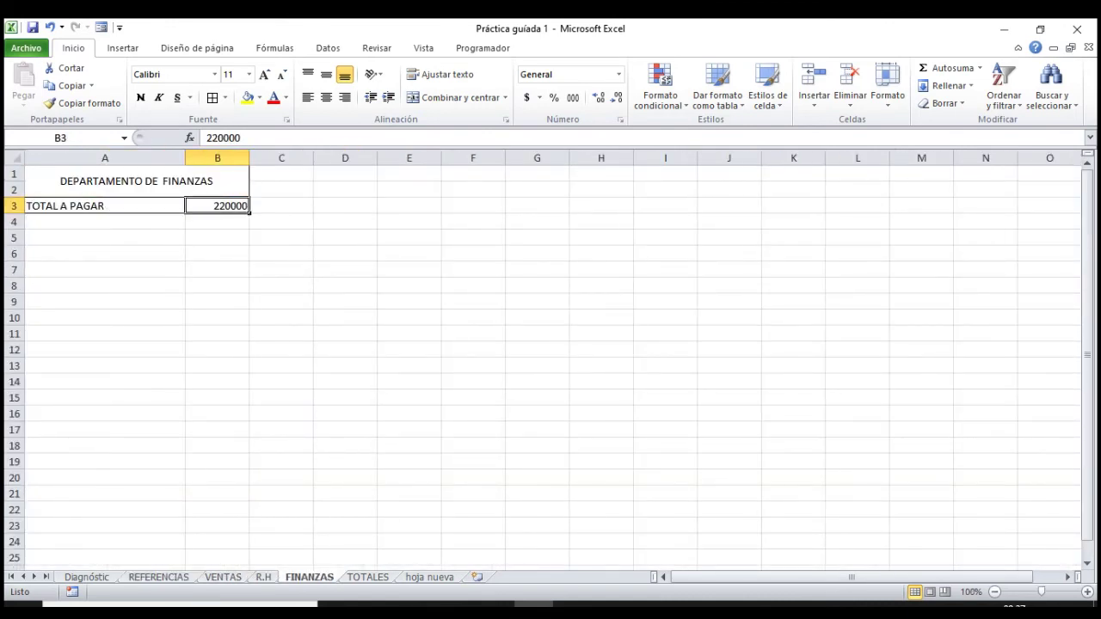
key(ctrl+Page_Up)
key(ctrl+Page_Up)
key(ctrl+Page_Down)
key(ctrl+Page_Down)
key(ctrl+Page_Down)
click(226, 263)
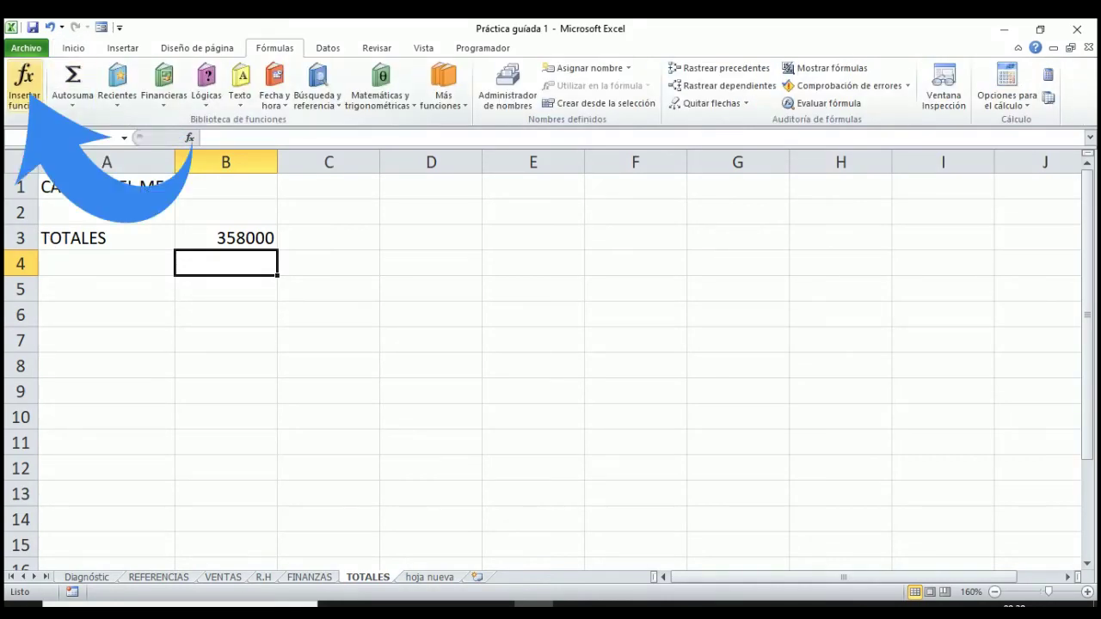
In Insertar función, search for 'sumar' and choose SUMA for cell B4.
click(24, 82)
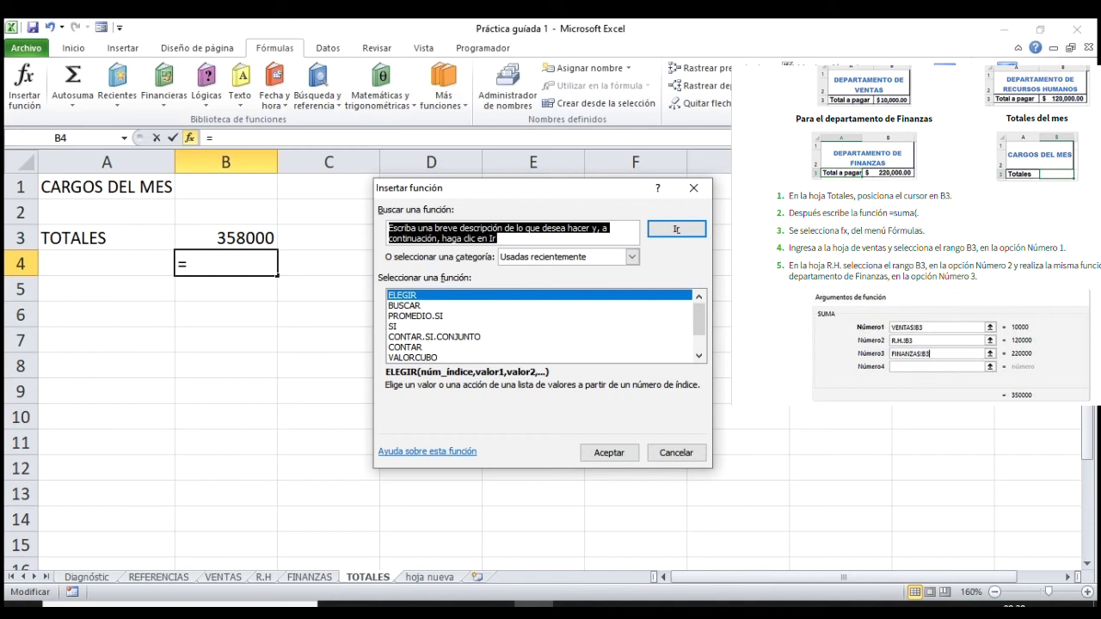
drag(699, 315, 699, 336)
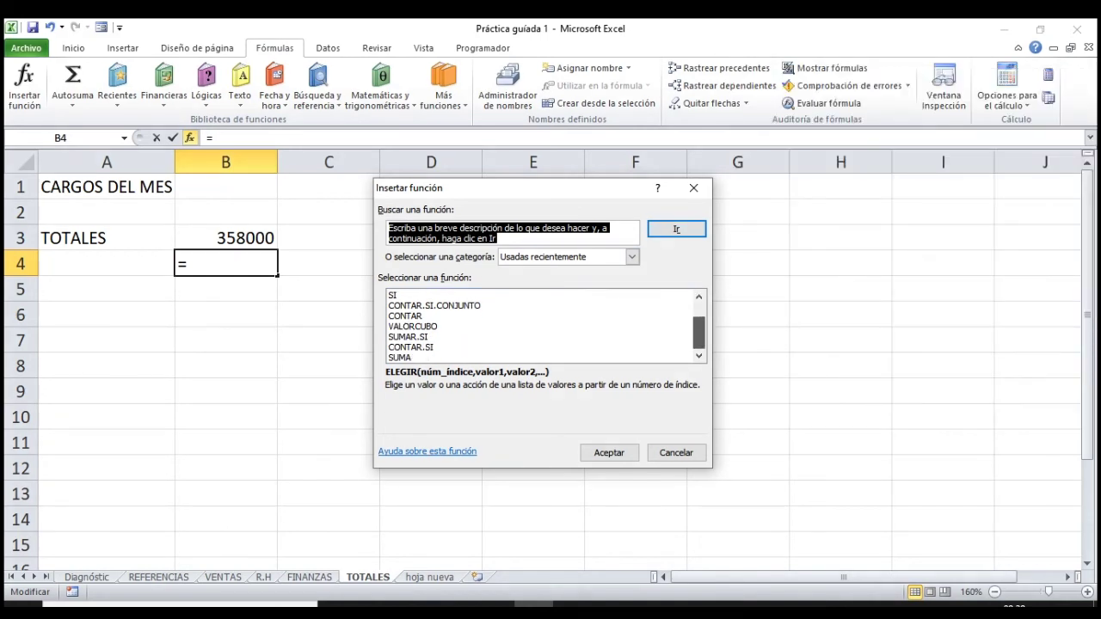
text(suma)
key(BackSpace)
key(BackSpace)
text(a)
key(BackSpace)
text(mar)
click(676, 229)
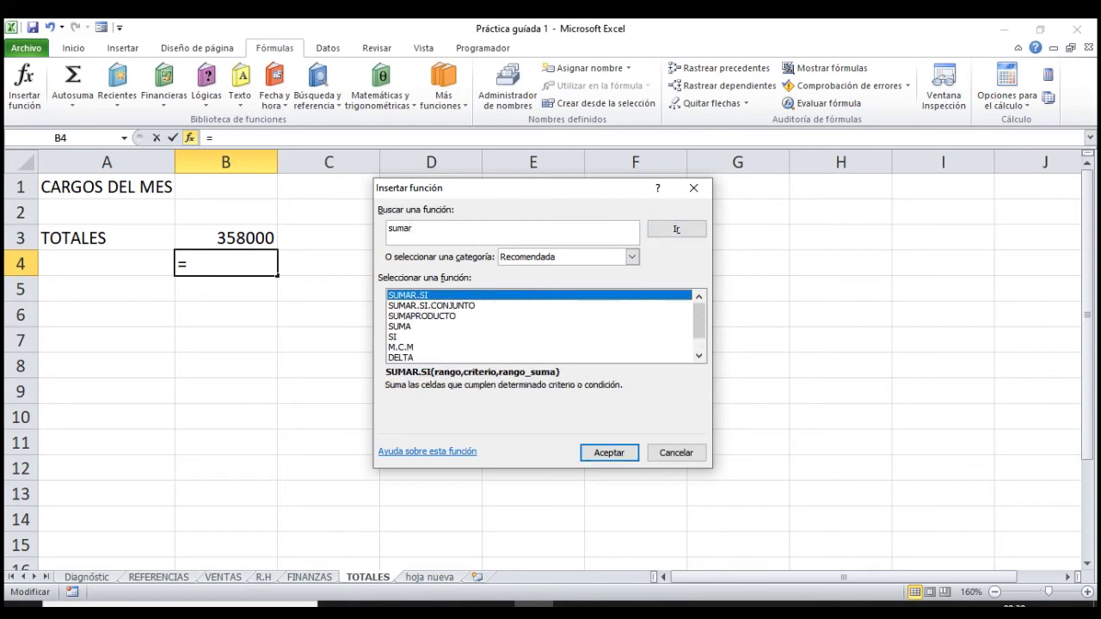
click(400, 326)
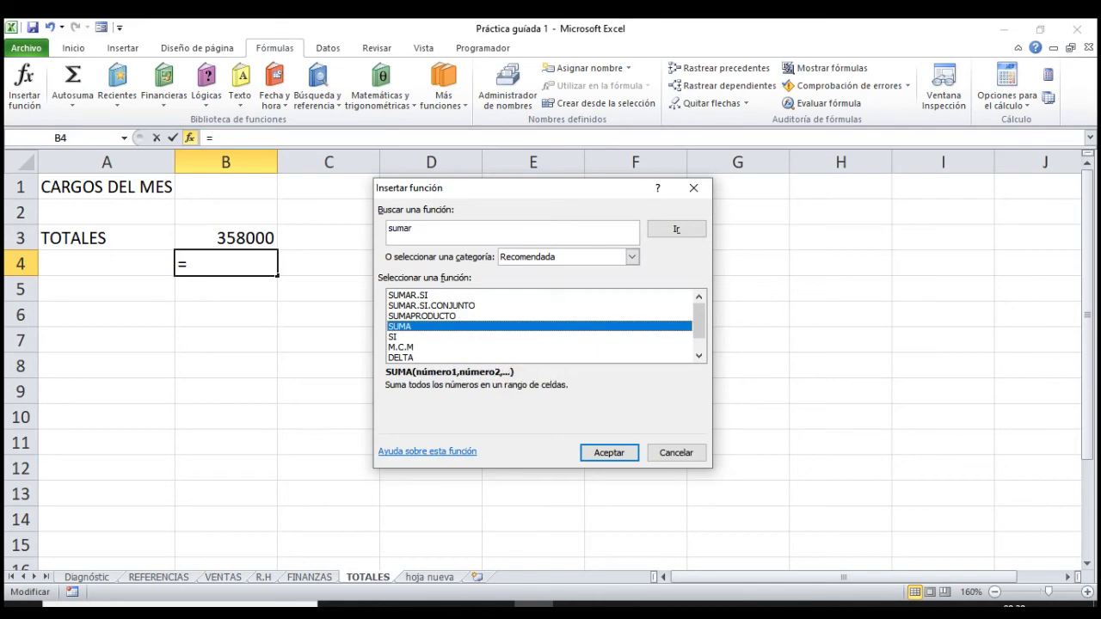
key(Return)
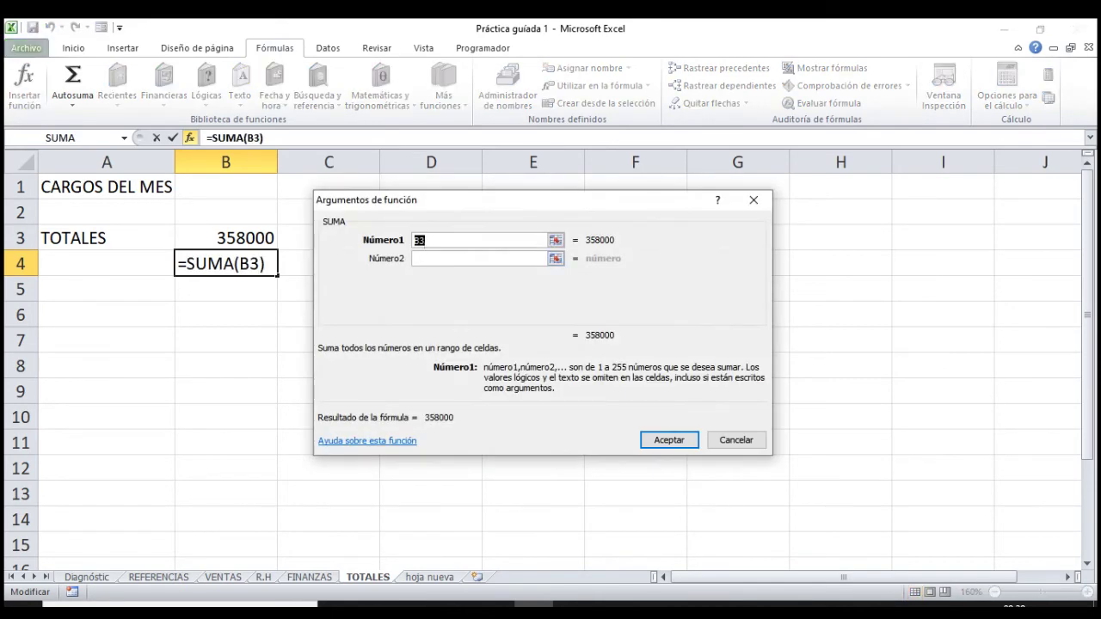
Enter VENTAS!B3, R.H!B3 and FINANZAS!B3 as Número1–3 of the SUMA.
drag(413, 200, 415, 183)
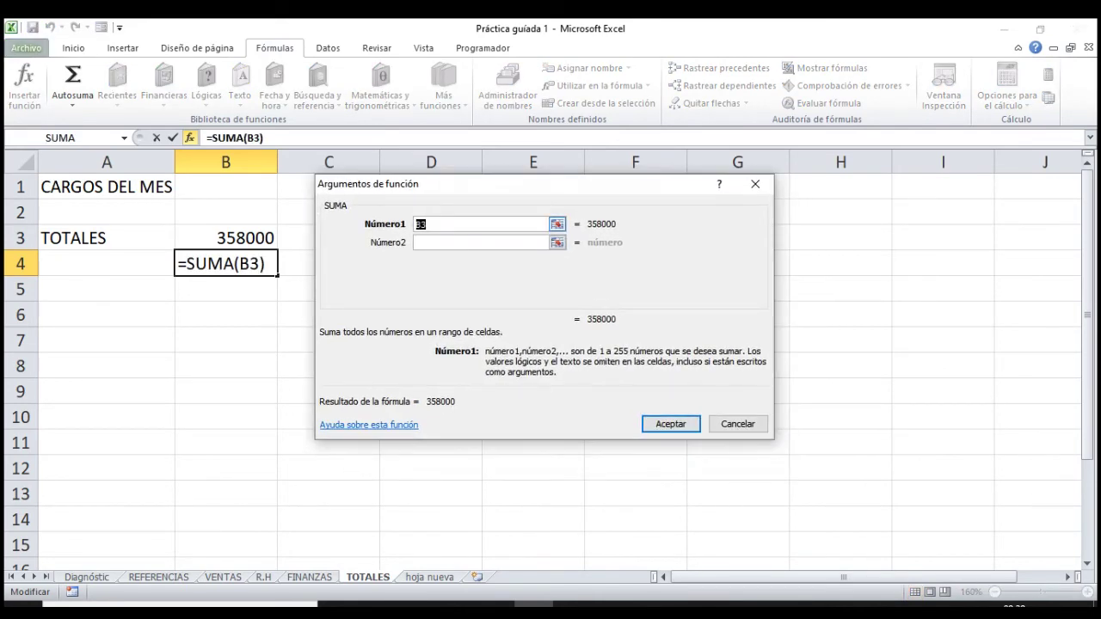
click(223, 577)
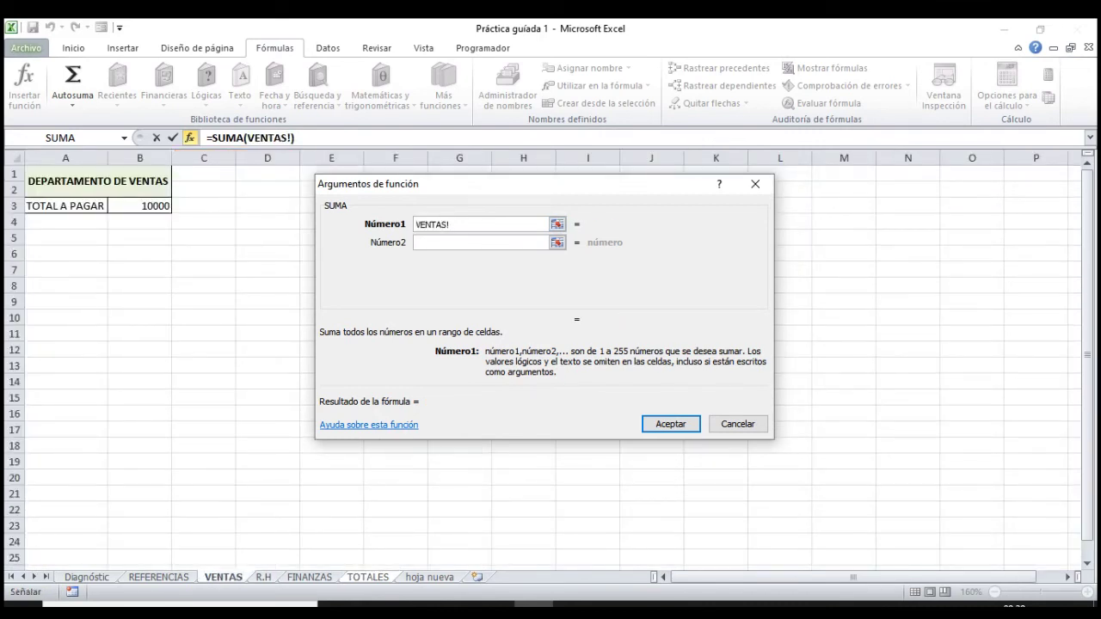
click(139, 205)
key(Tab)
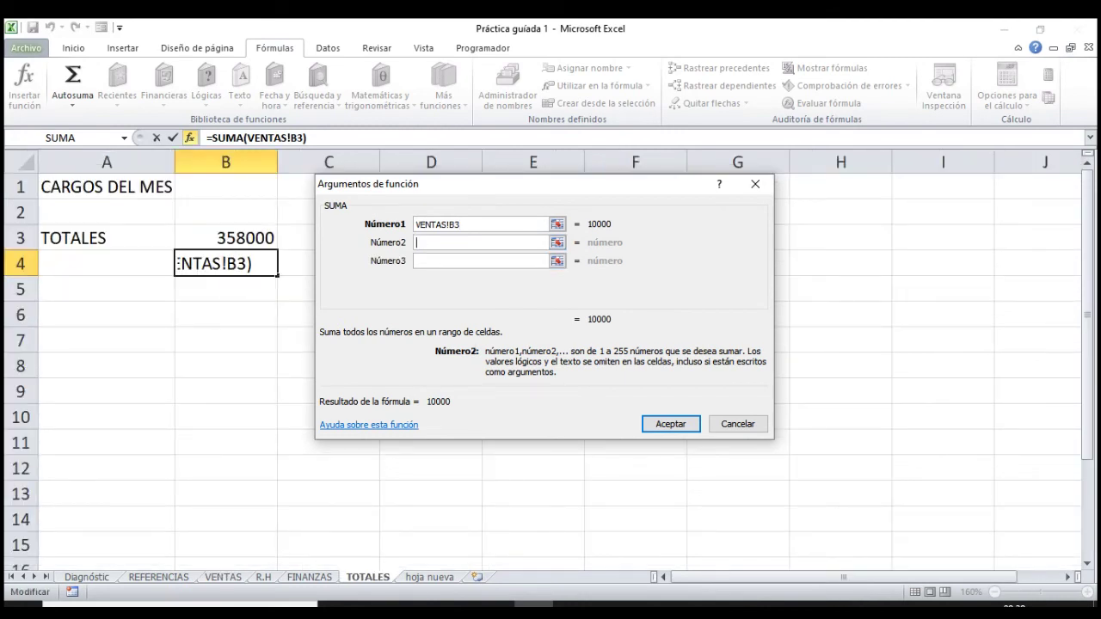
click(263, 577)
click(140, 205)
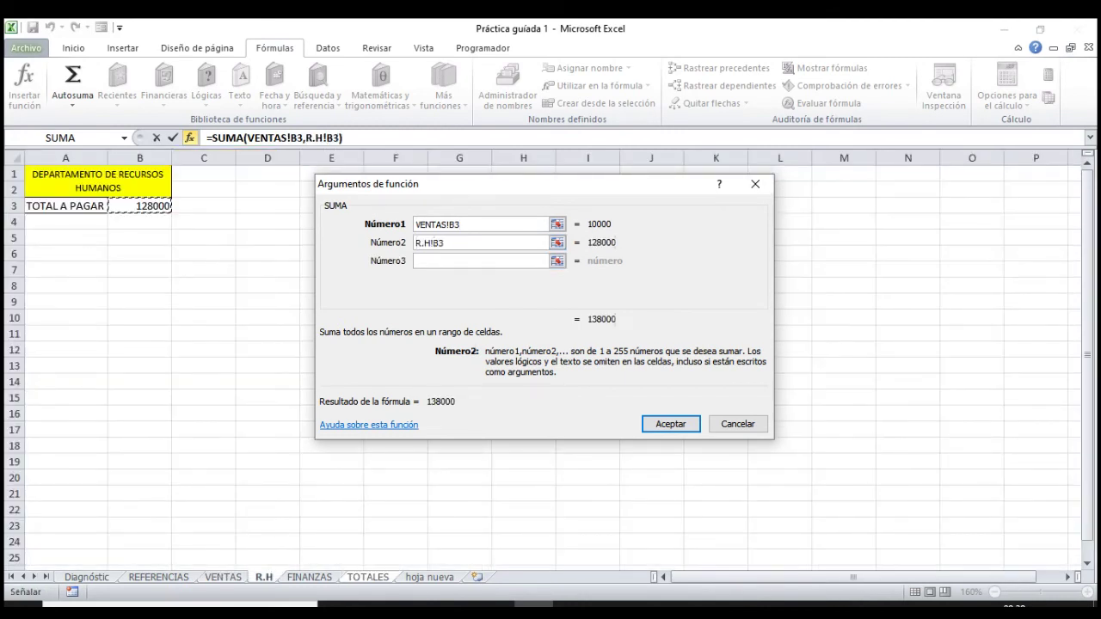
key(Tab)
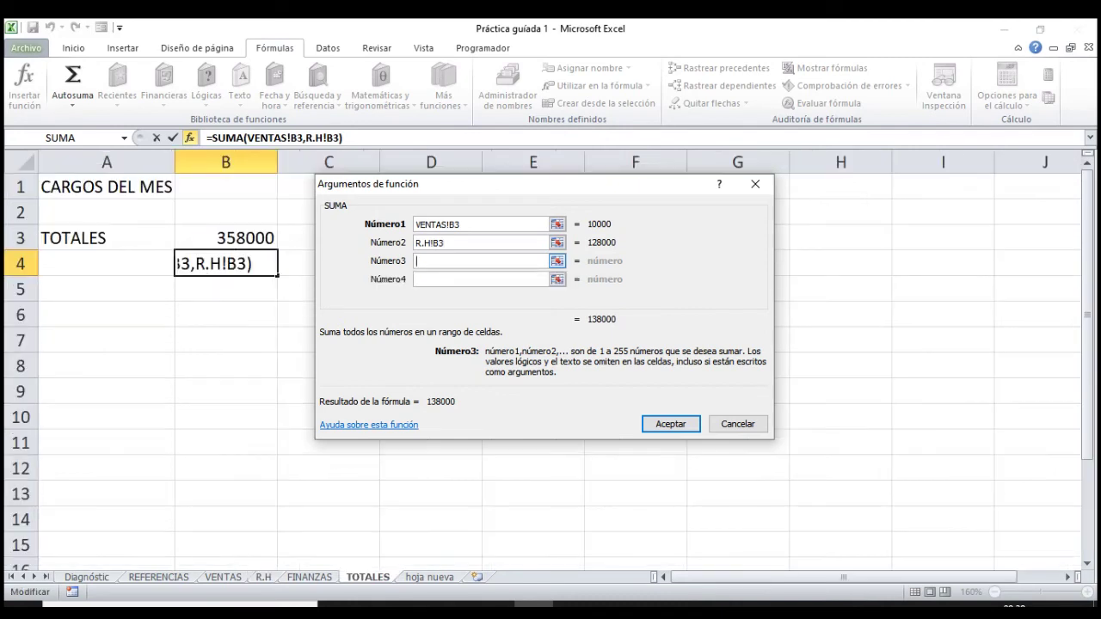
click(308, 577)
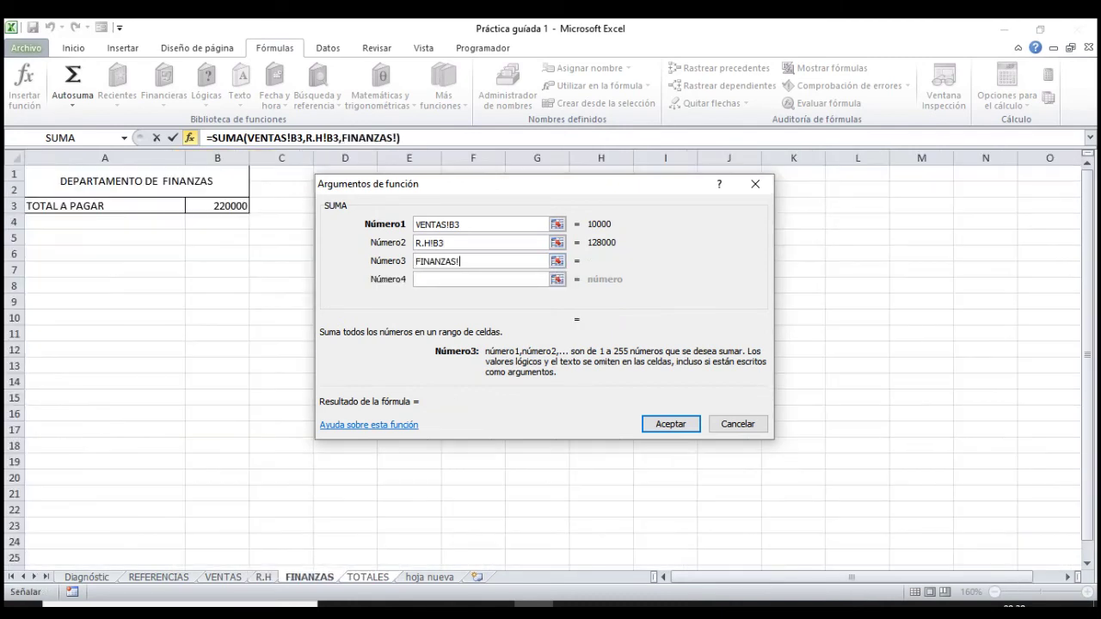
click(218, 206)
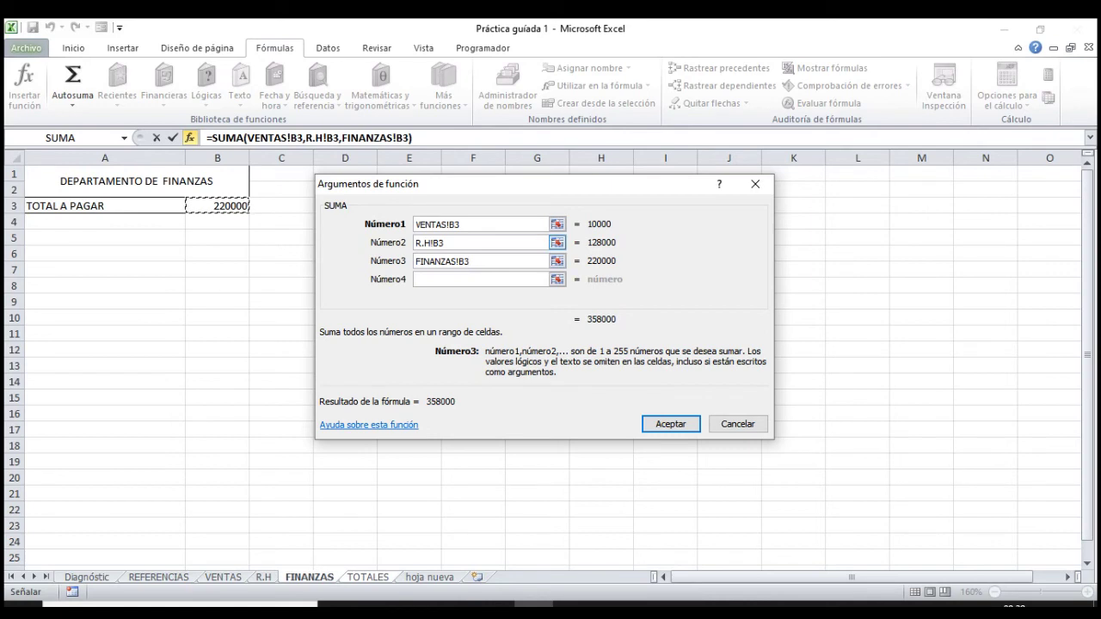
Highlight the VENTAS, R.H and FINANZAS sheet names and B3 references in the arguments.
double_click(430, 225)
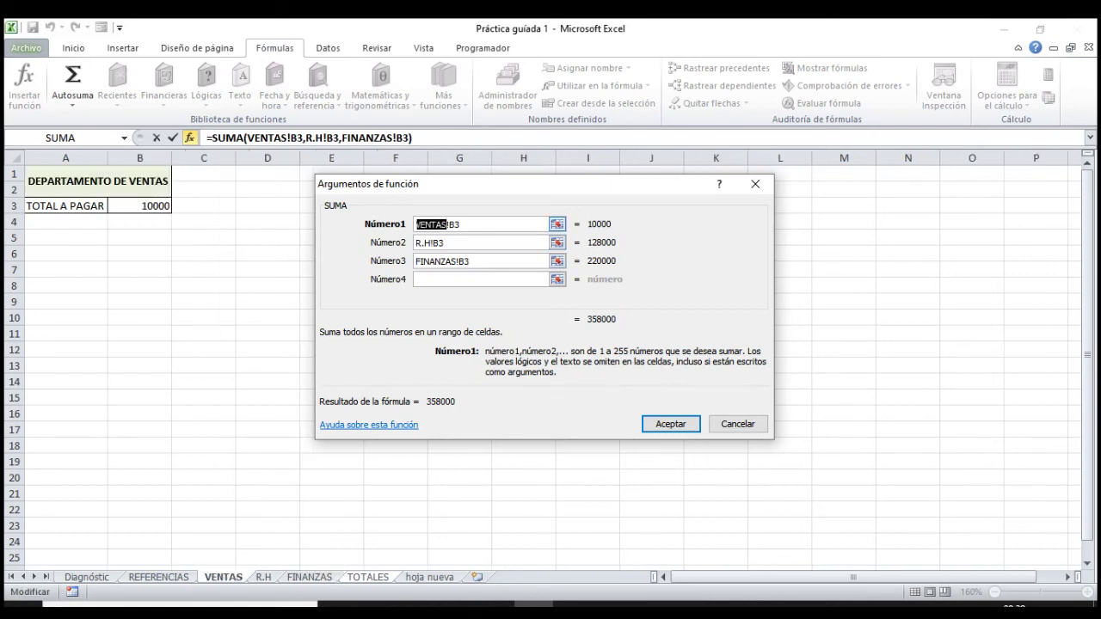
double_click(425, 243)
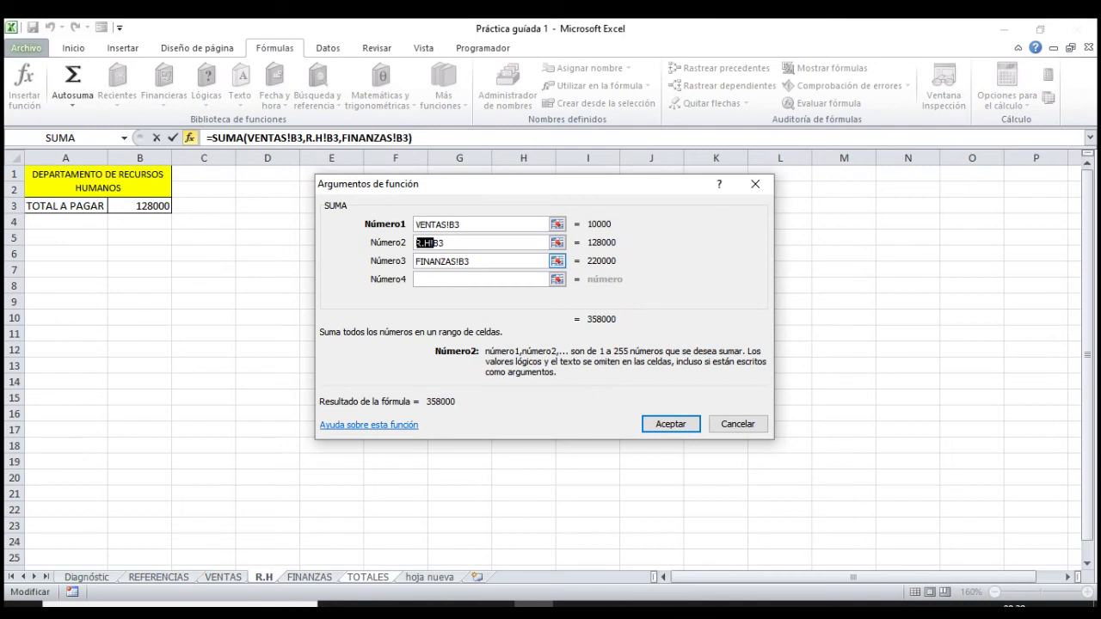
double_click(437, 260)
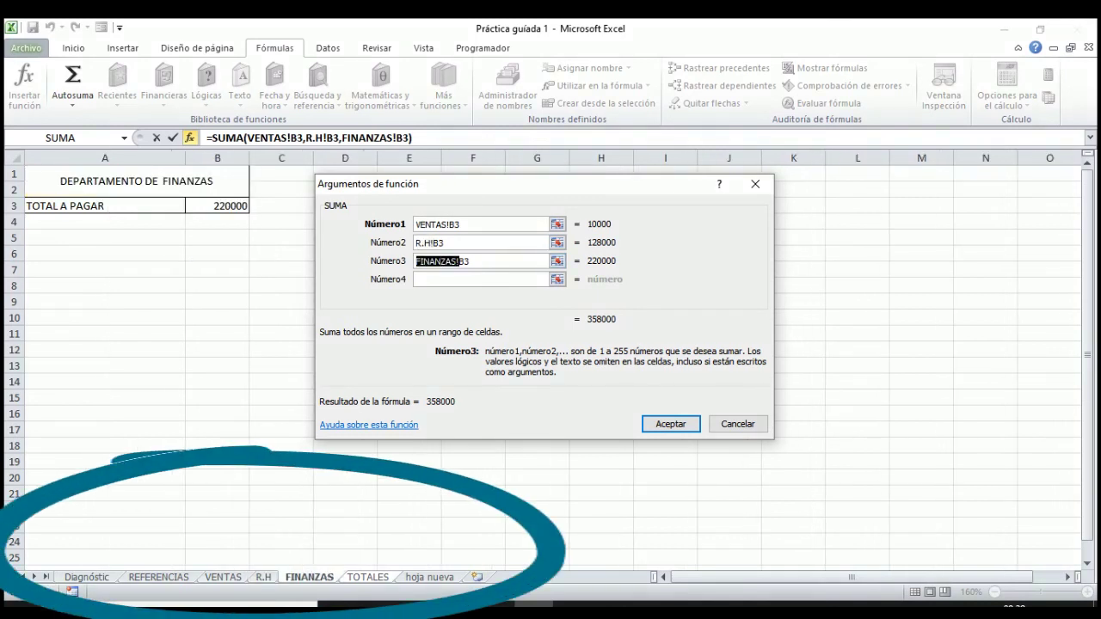
click(442, 224)
drag(459, 225, 450, 225)
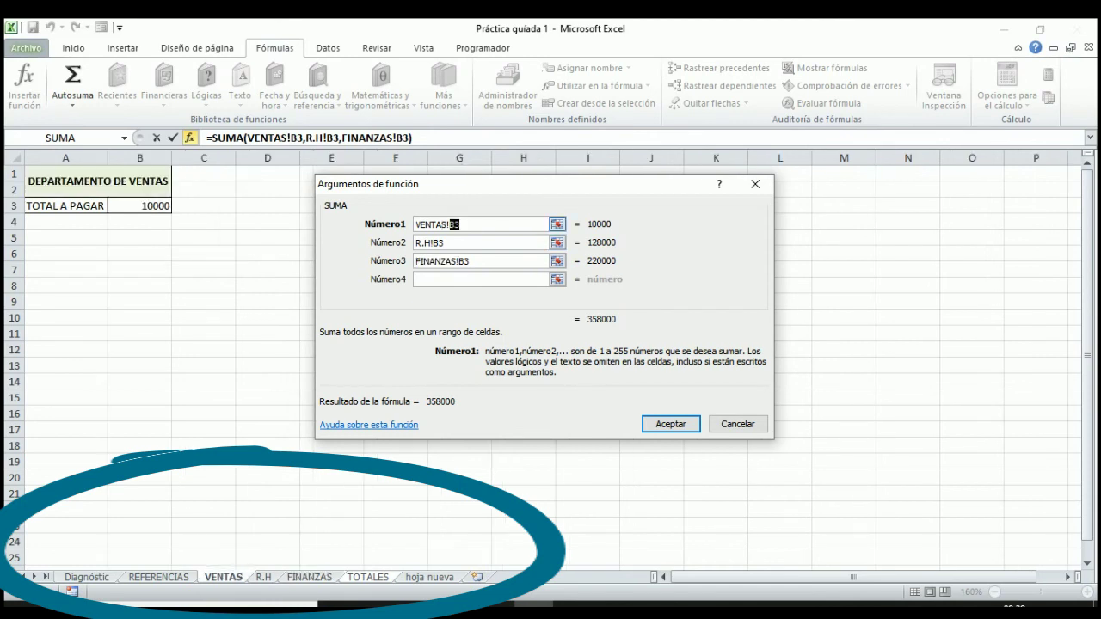
Replace the broken VENTAS!TOTALES! first argument with VENTAS cell B3 again.
click(367, 577)
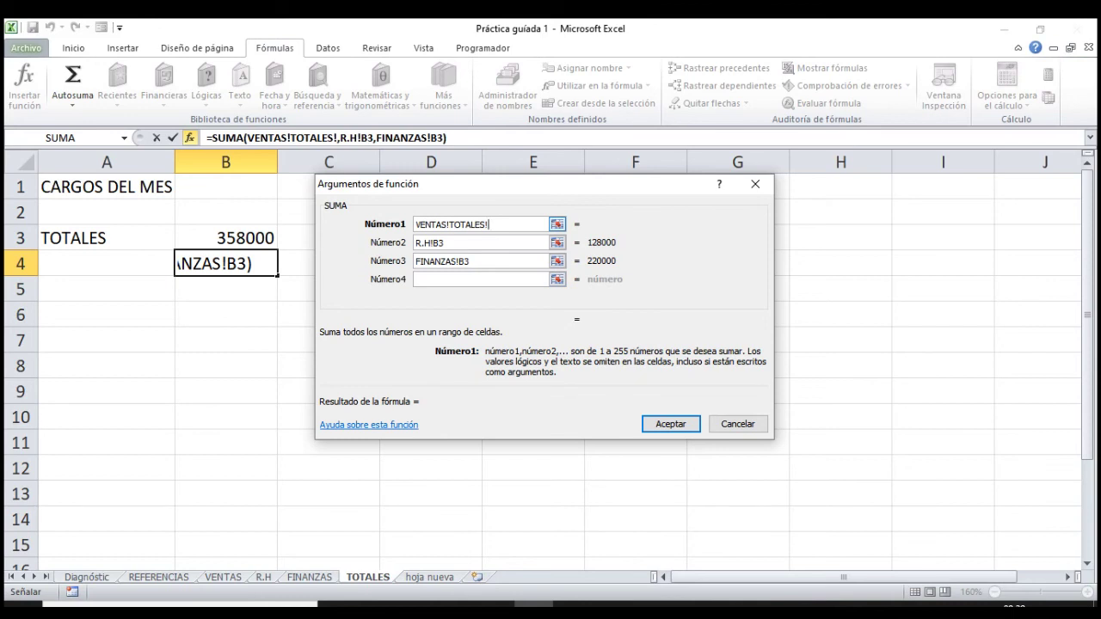
click(448, 224)
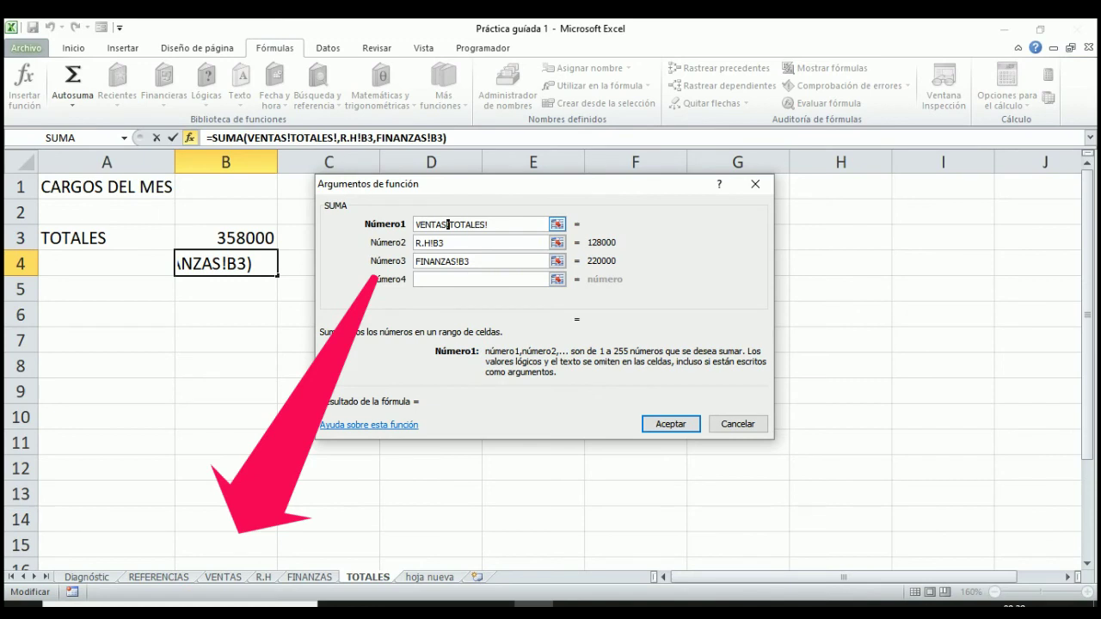
double_click(448, 225)
key(BackSpace)
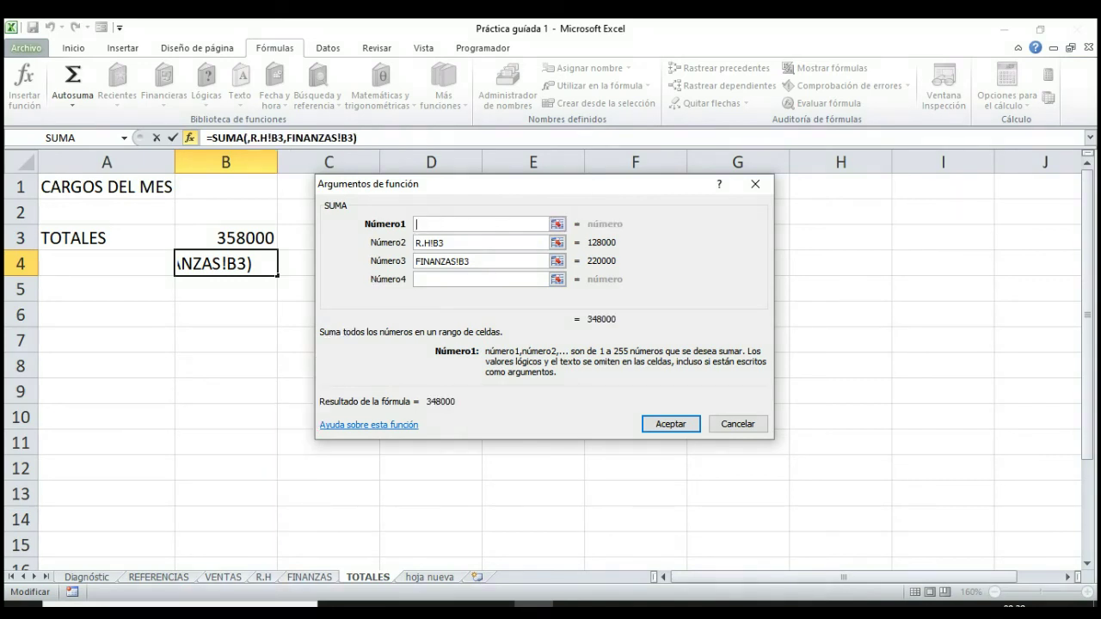
click(223, 577)
click(139, 206)
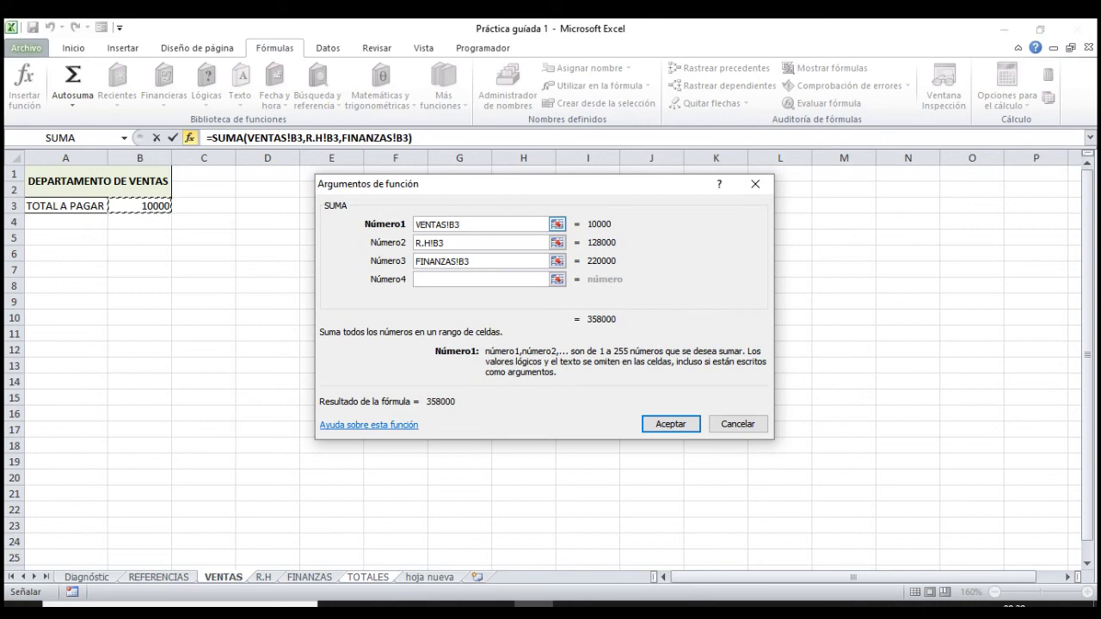
key(shift+Left)
key(shift+Left)
key(F2)
Accept the SUMA formula and compare B4's 358000 with B3, ending on B5.
click(670, 425)
click(226, 237)
click(226, 263)
click(225, 238)
click(225, 263)
click(225, 289)
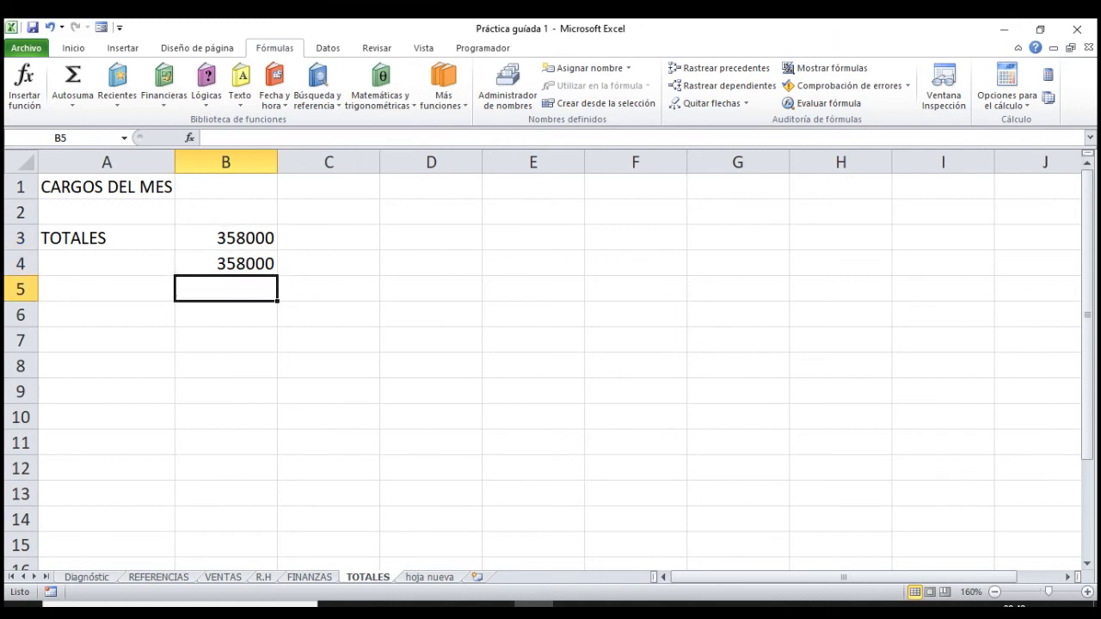
Start =SUMA(ventas!B3, in B5 and add R.H cell B3 to it.
text(=)
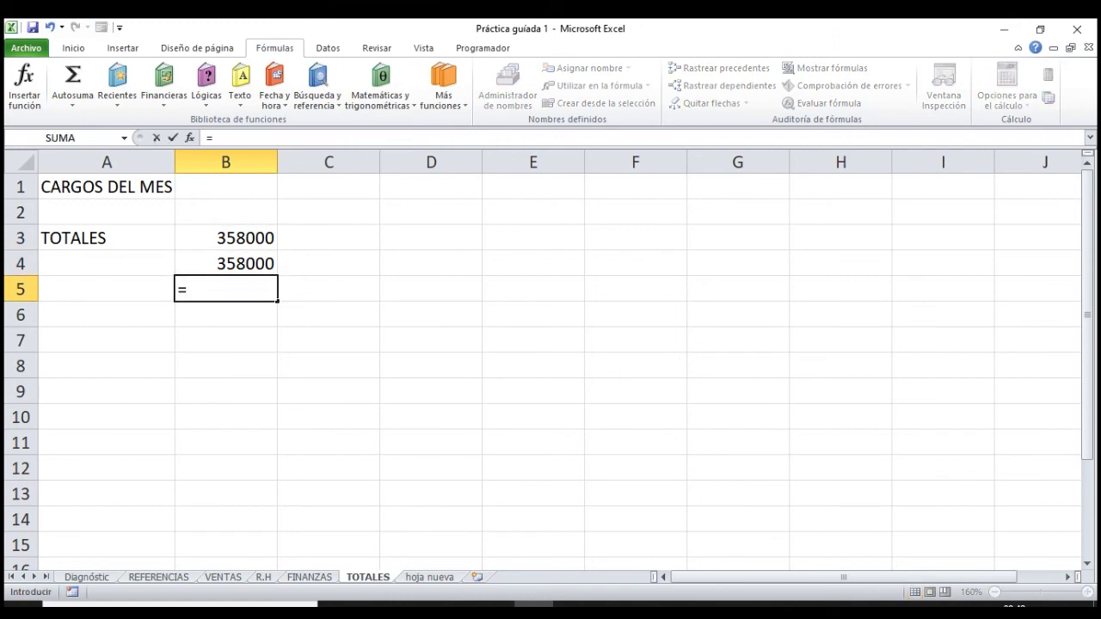
text(SUma)
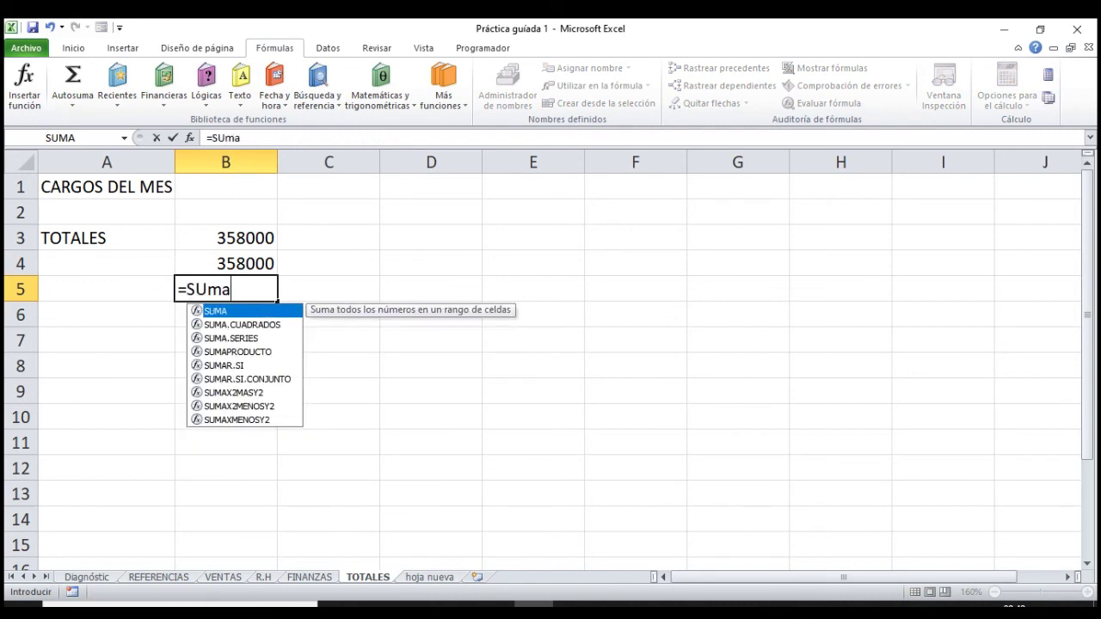
key(Tab)
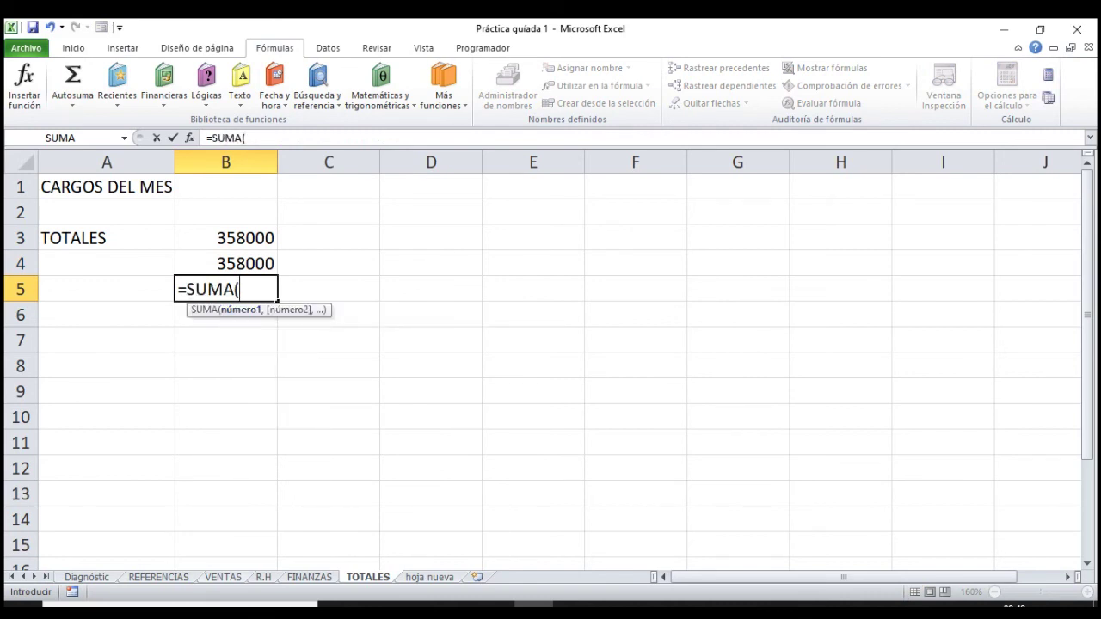
text(ventas)
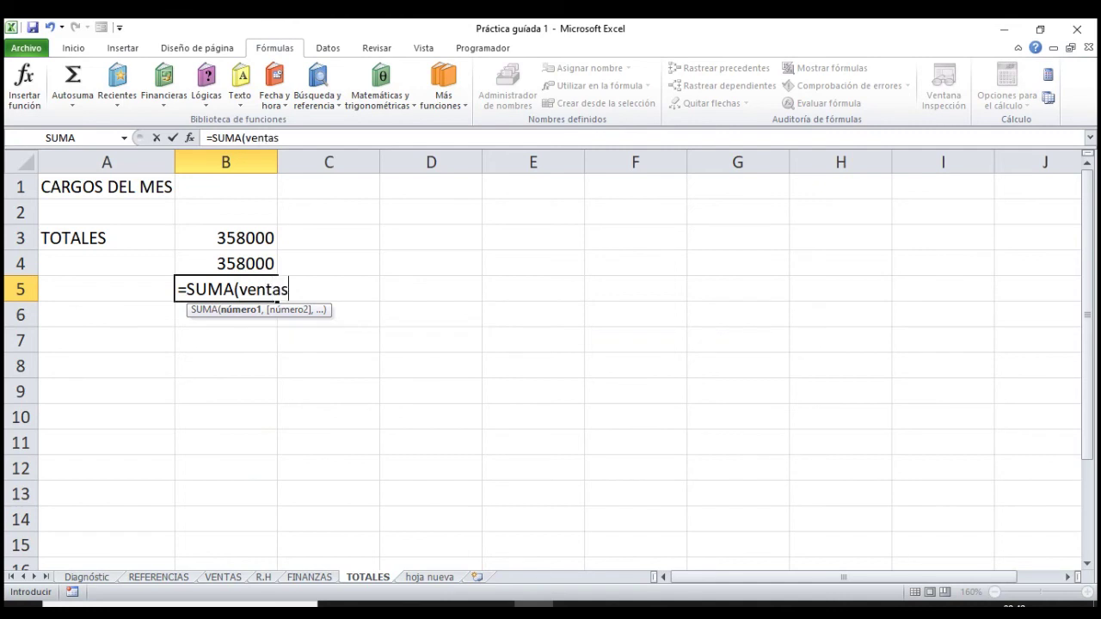
text(!)
text(B3)
text(,)
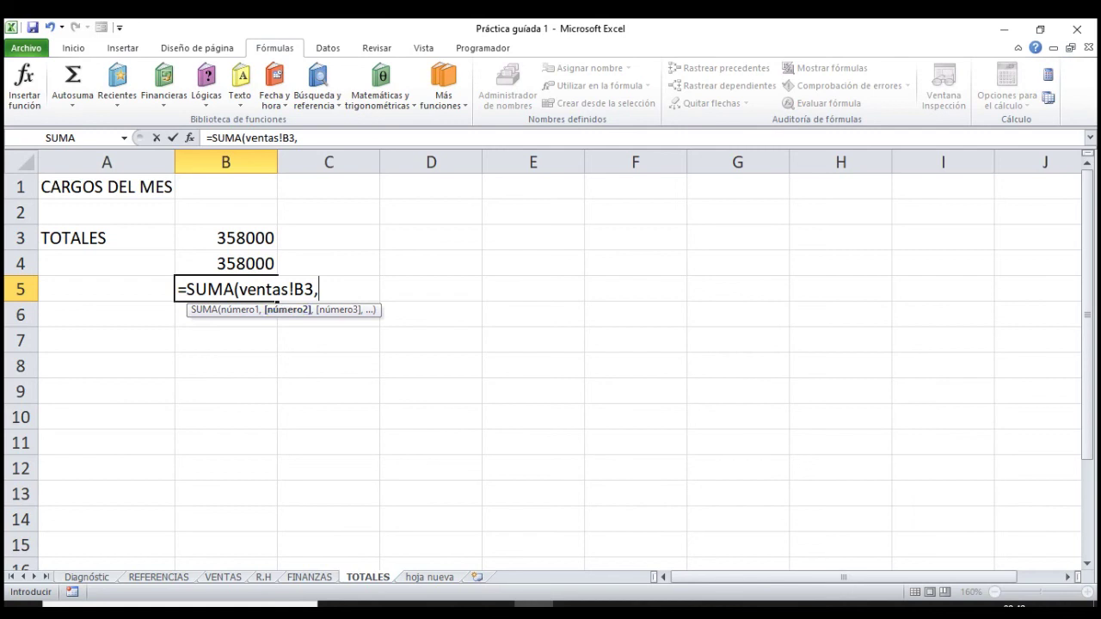
click(263, 576)
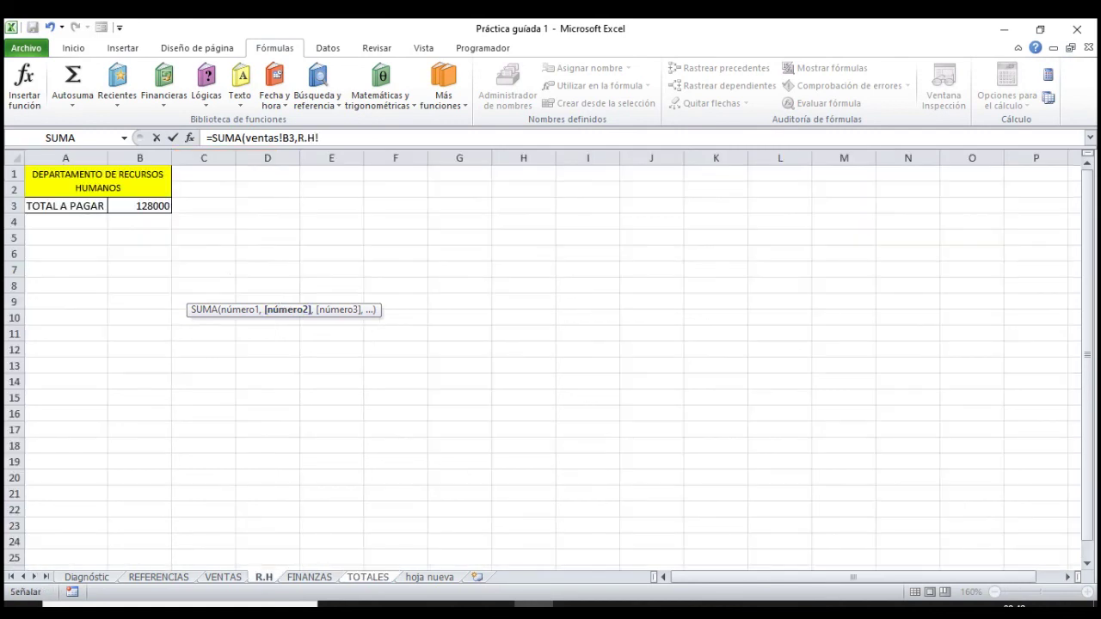
click(139, 205)
click(368, 577)
click(226, 238)
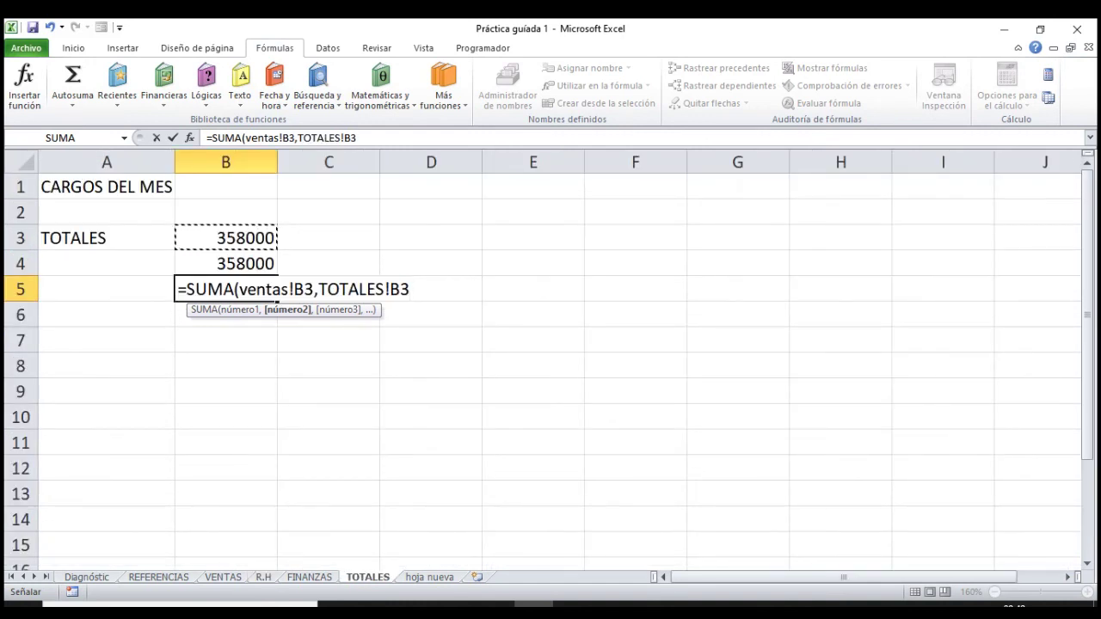
Replace the stray TOTALES sheet name in the formula with R.H.
drag(385, 289, 319, 289)
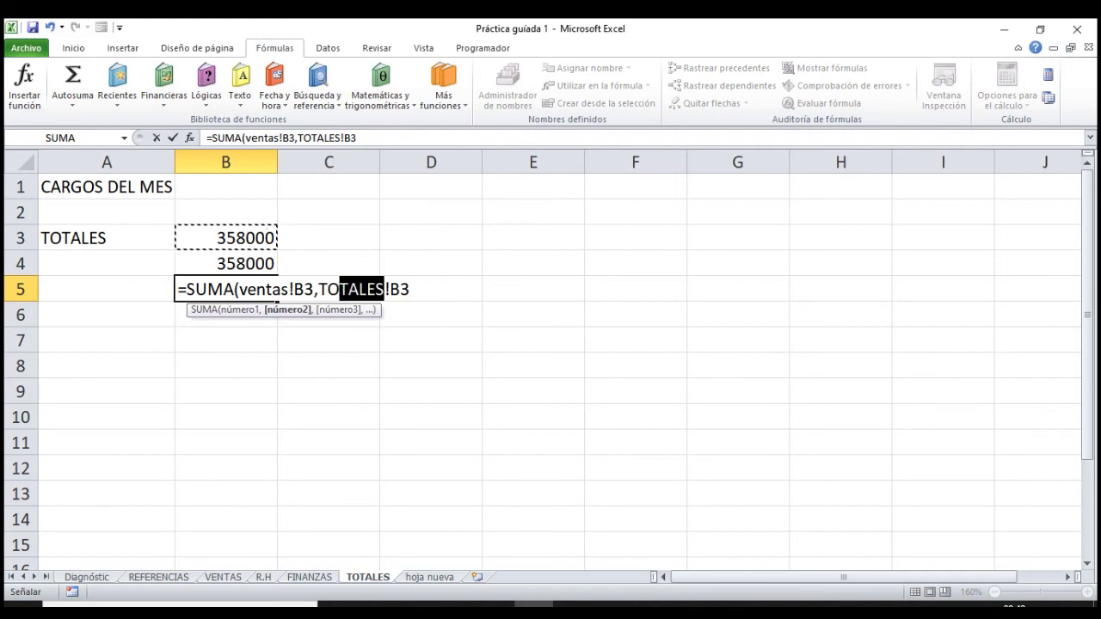
text(r)
key(BackSpace)
text(R.)
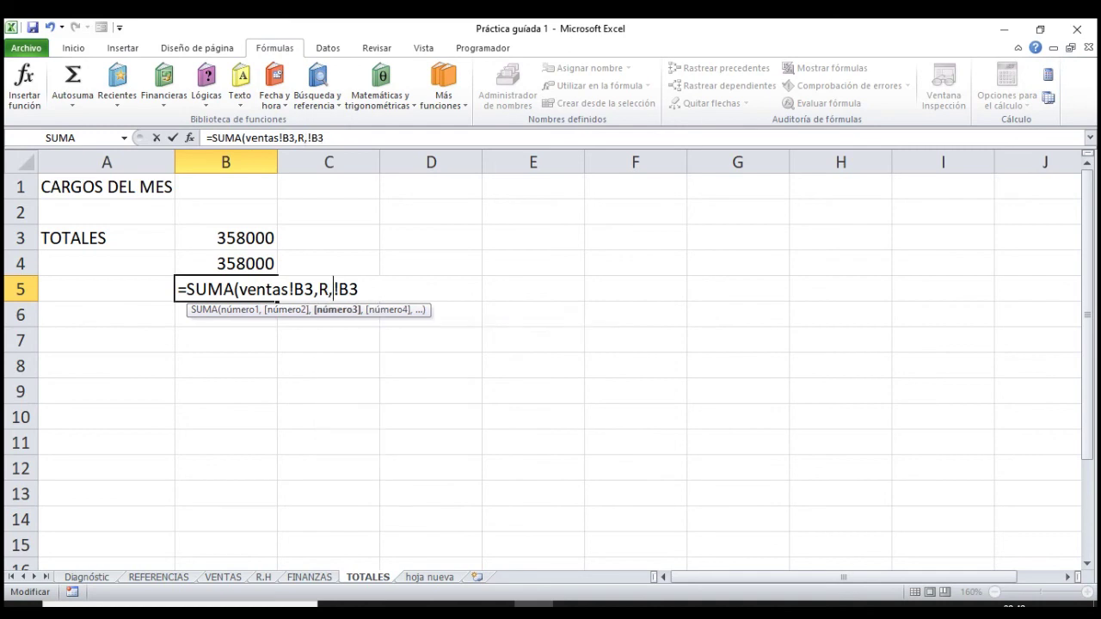
text(H)
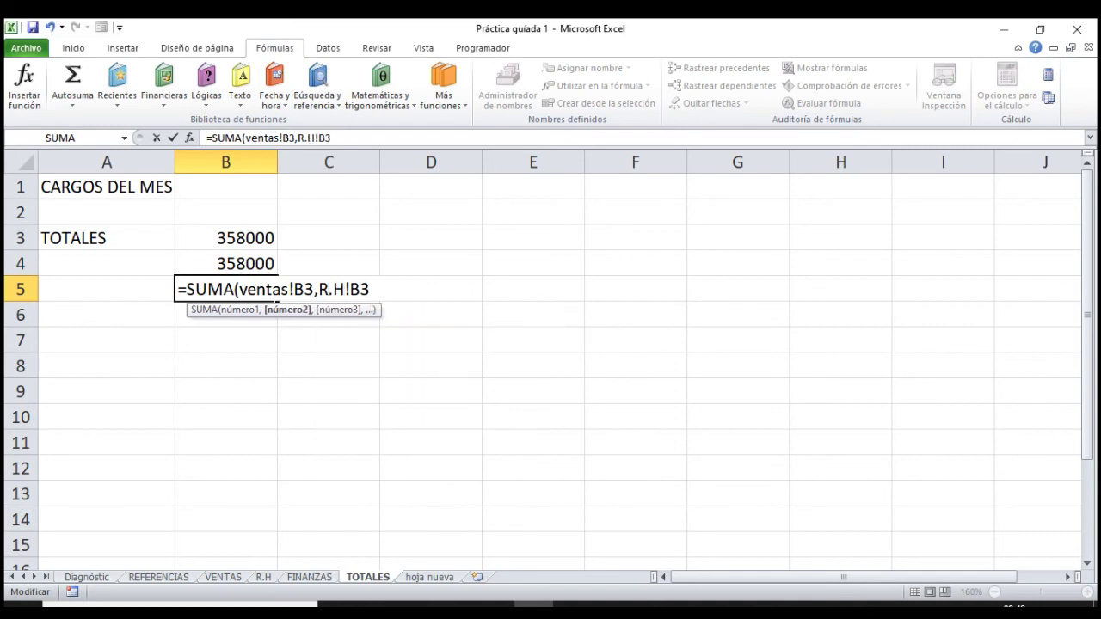
key(End)
text(,)
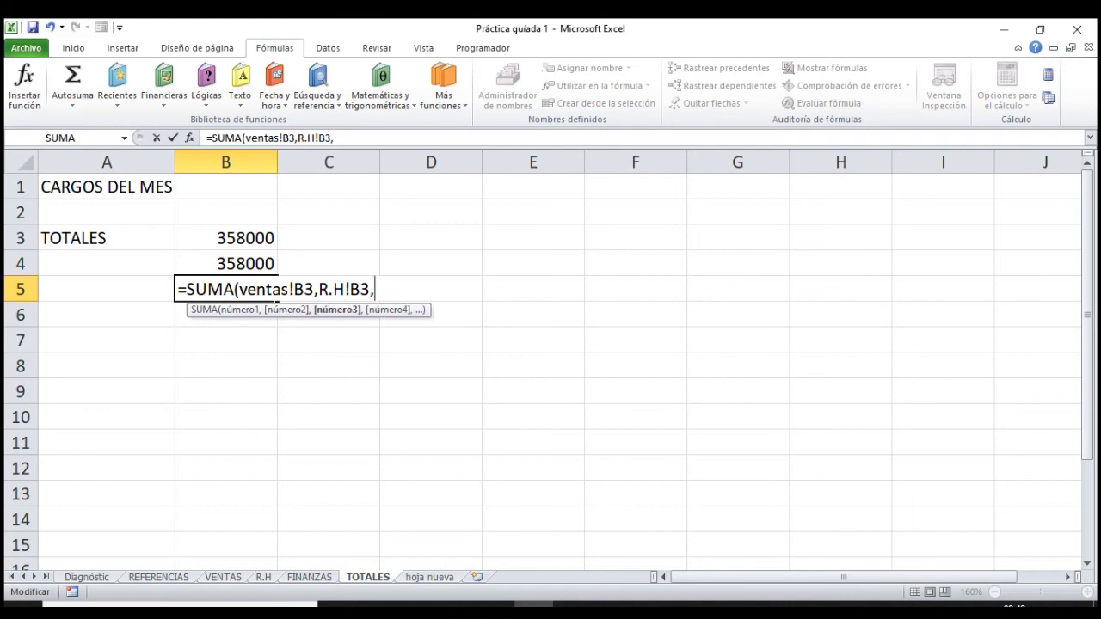
Add FINANZAS!B3, close the parenthesis and enter the formula, showing 358000.
key(ctrl+Page_Up)
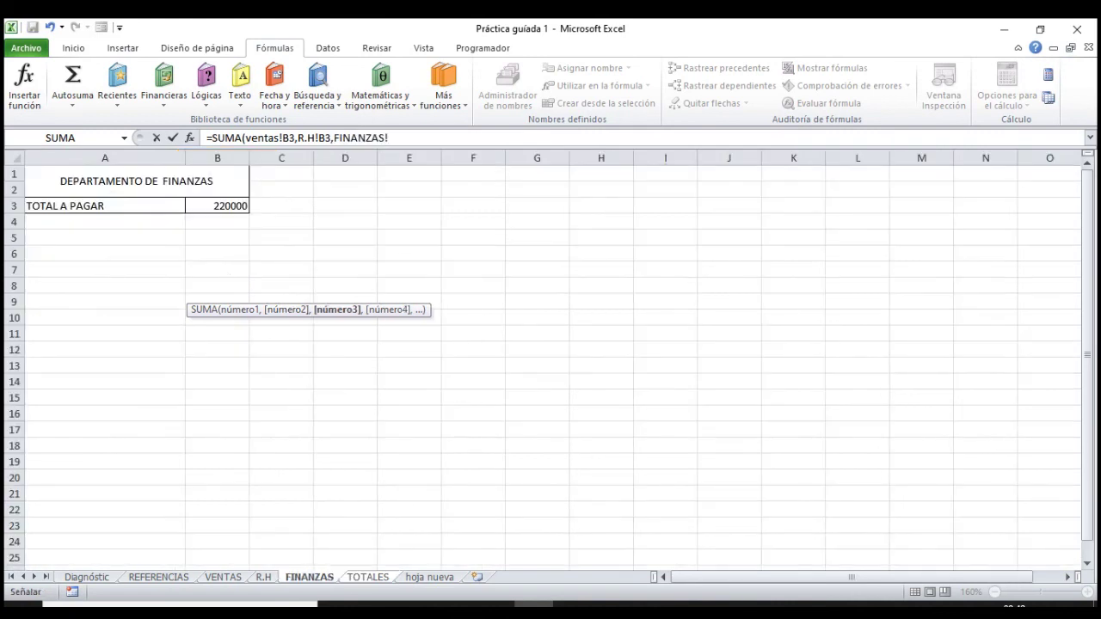
click(217, 205)
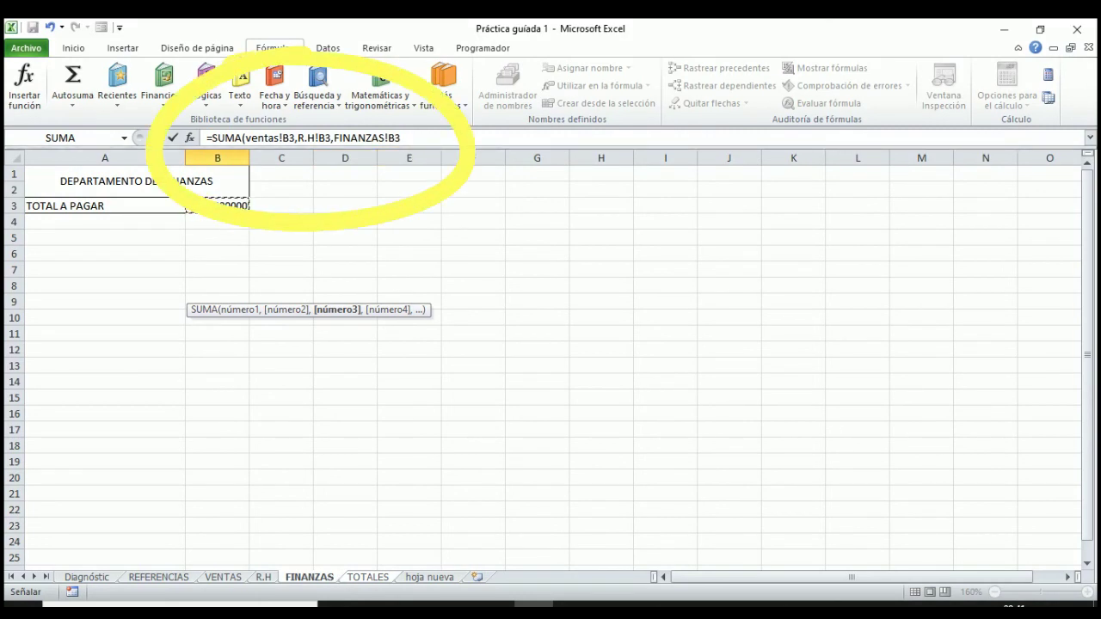
click(400, 138)
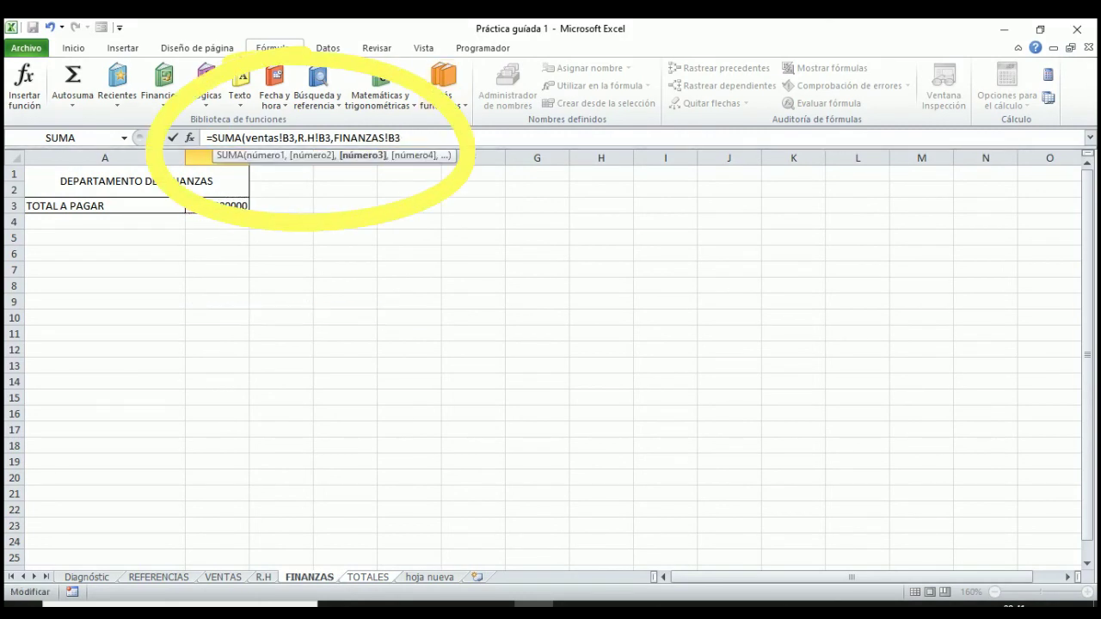
text())
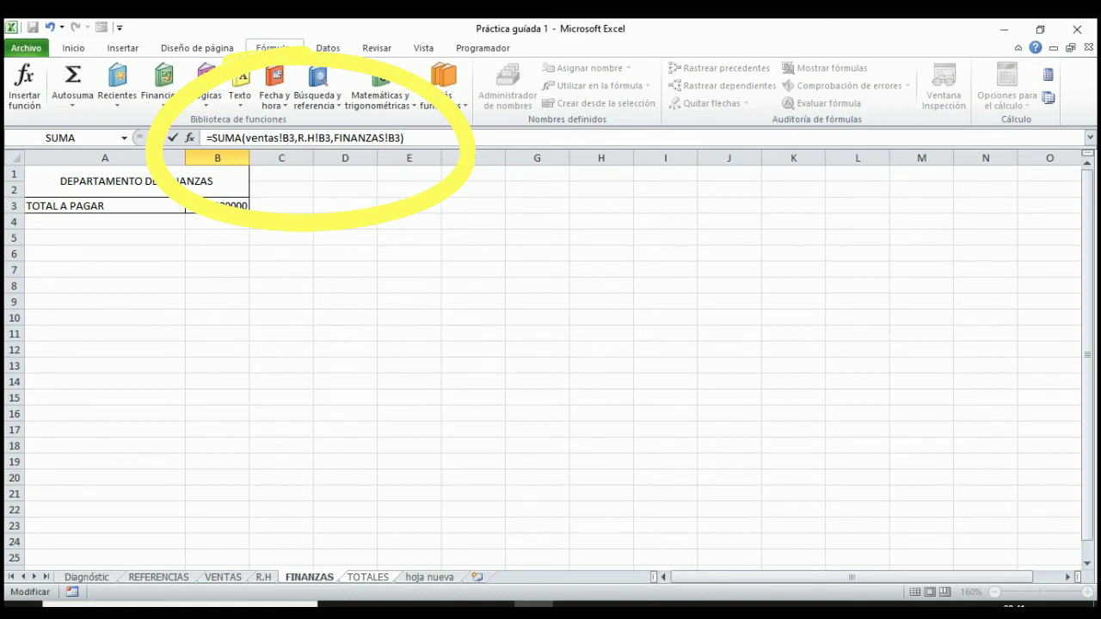
key(Return)
click(225, 315)
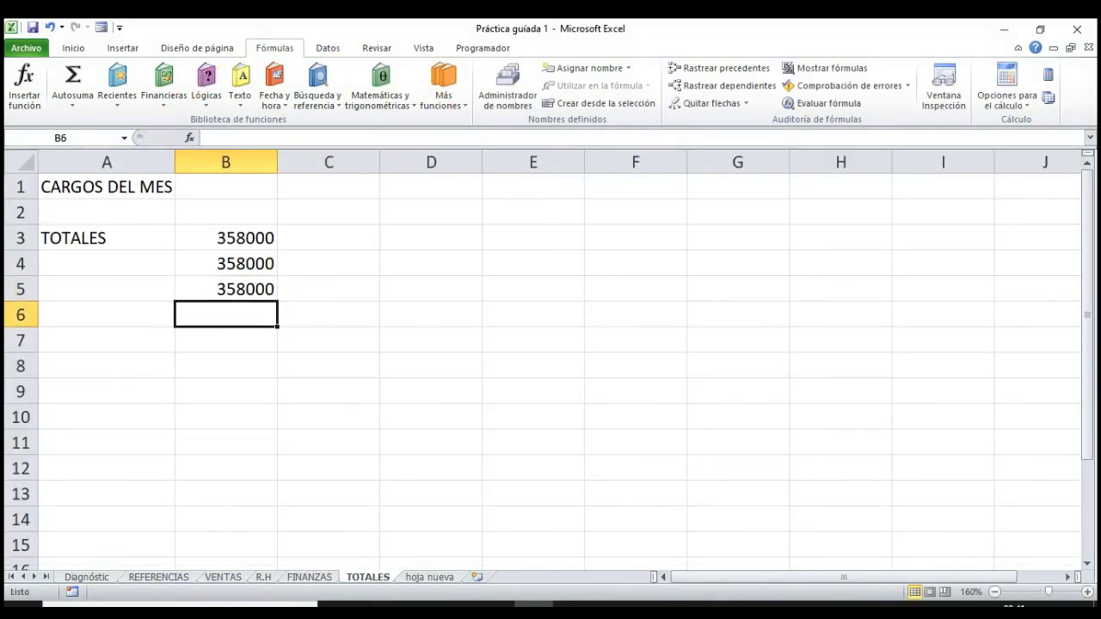
Check B3, B4 and B5 on TOTALES, then view the VENTAS, R.H and FINANZAS totals.
click(225, 238)
click(226, 264)
click(225, 289)
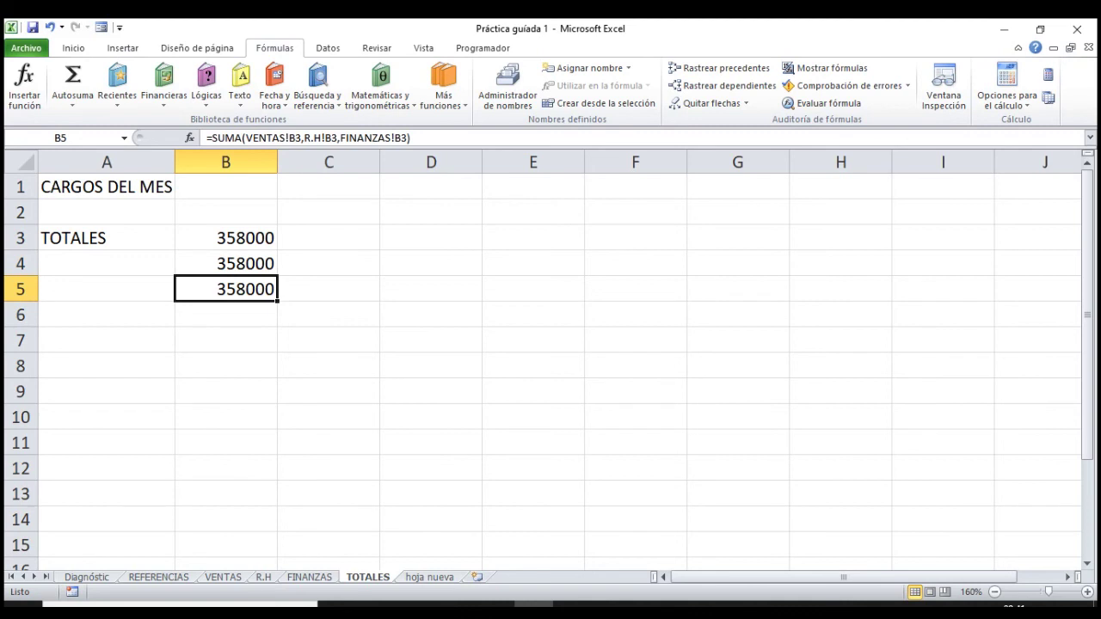
click(223, 577)
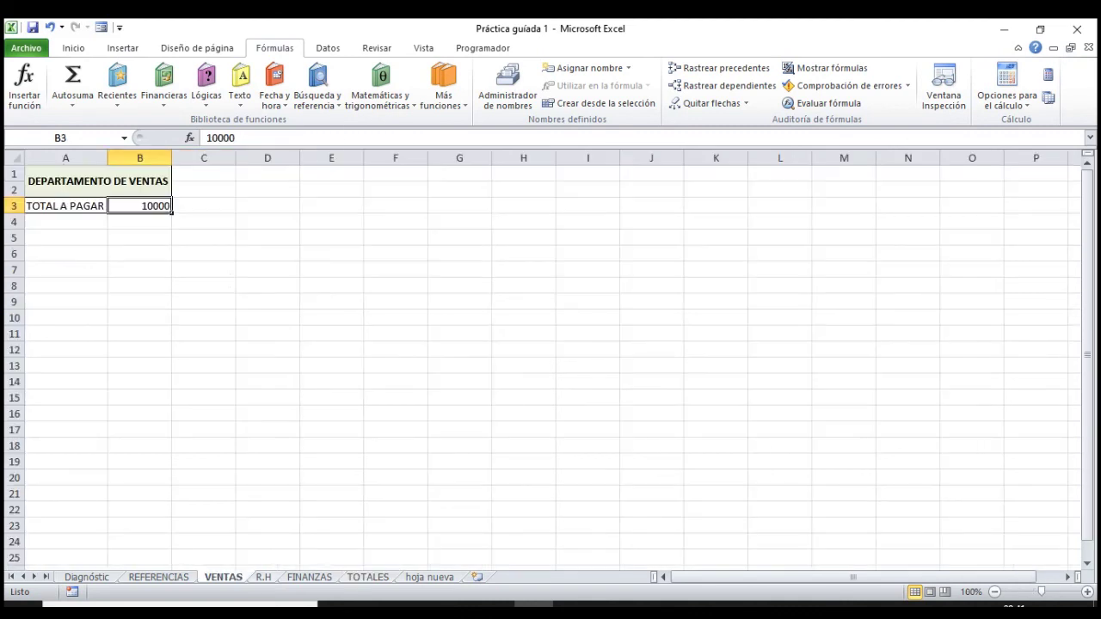
key(ctrl+Page_Down)
key(ctrl+Page_Down)
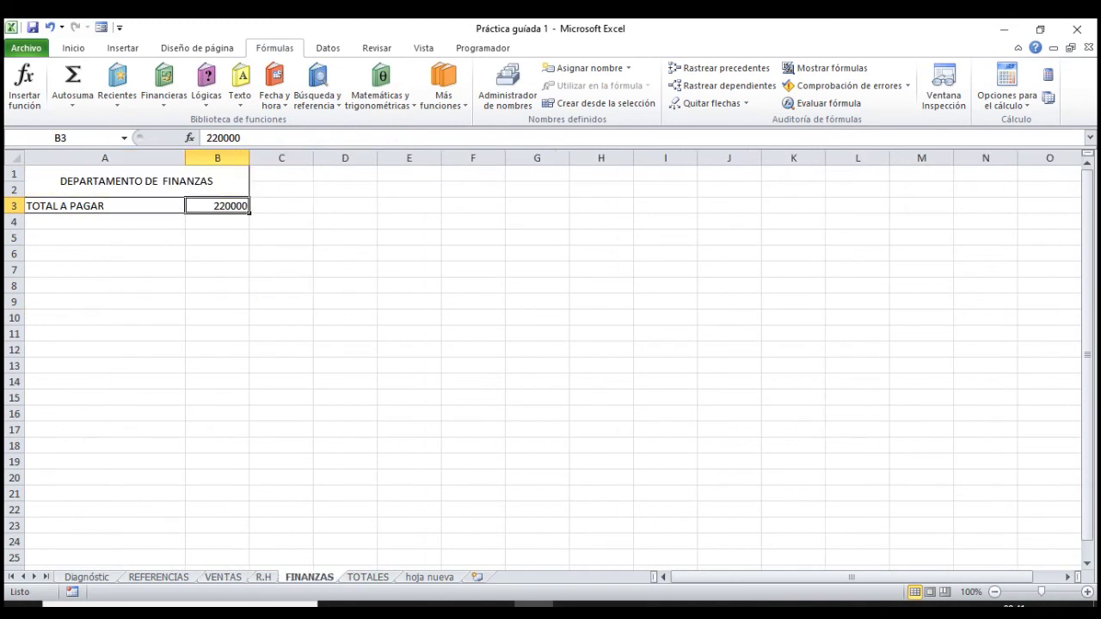
key(ctrl+Page_Down)
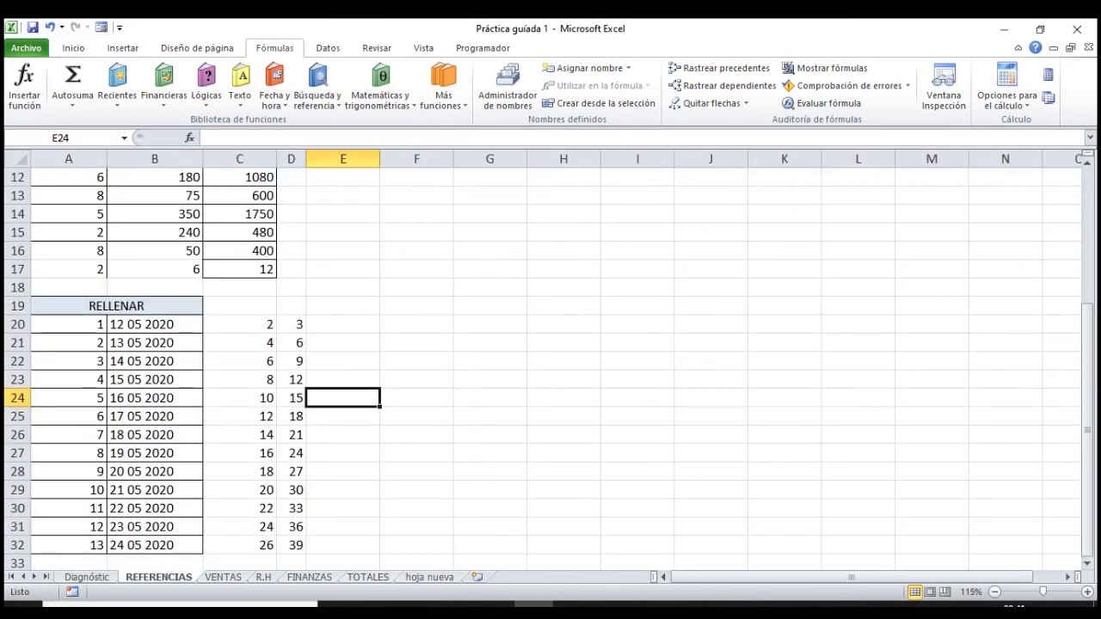
Show the IVA formula in REFERENCIAS C3 unchanged, then open B5's SUMA formula for editing.
key(Up)
key(Up)
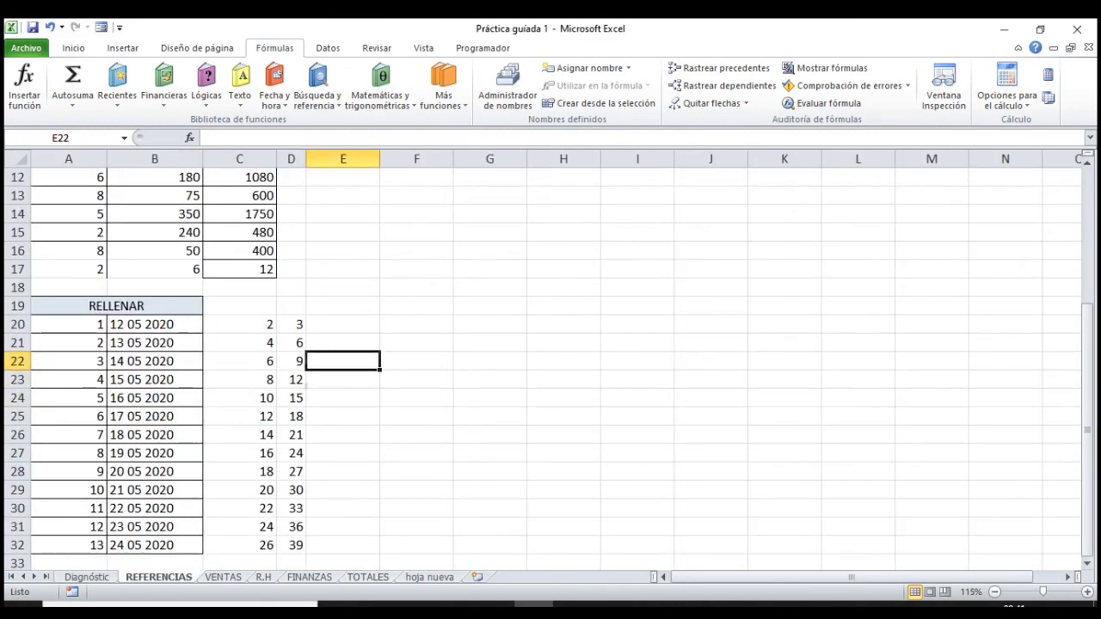
key(ctrl+Up)
key(Left)
key(Left)
key(Left)
key(Left)
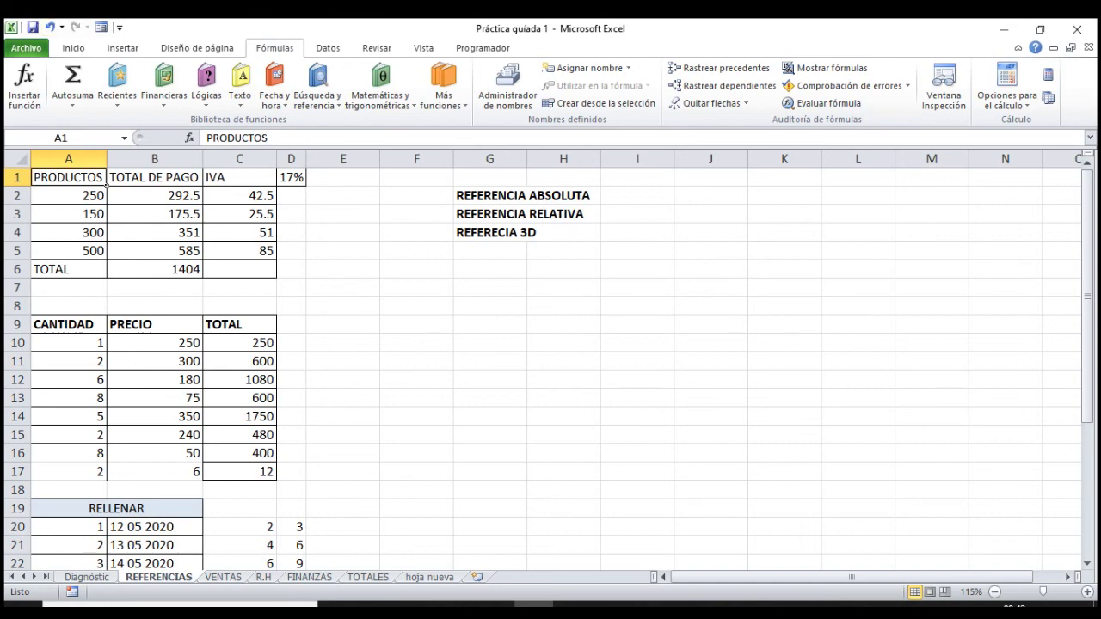
click(239, 214)
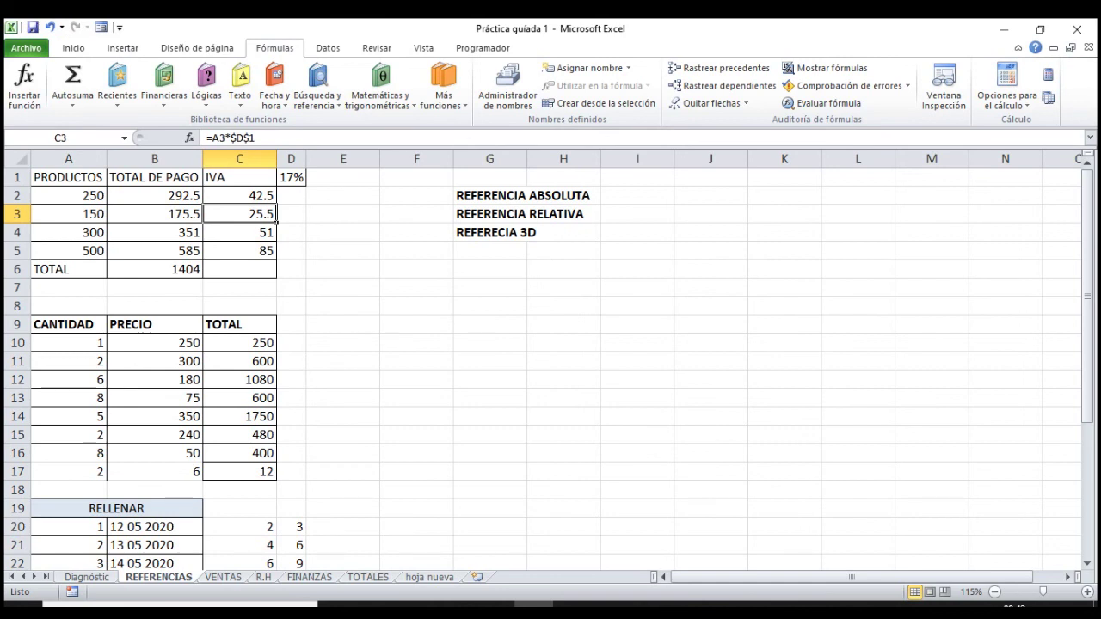
key(F2)
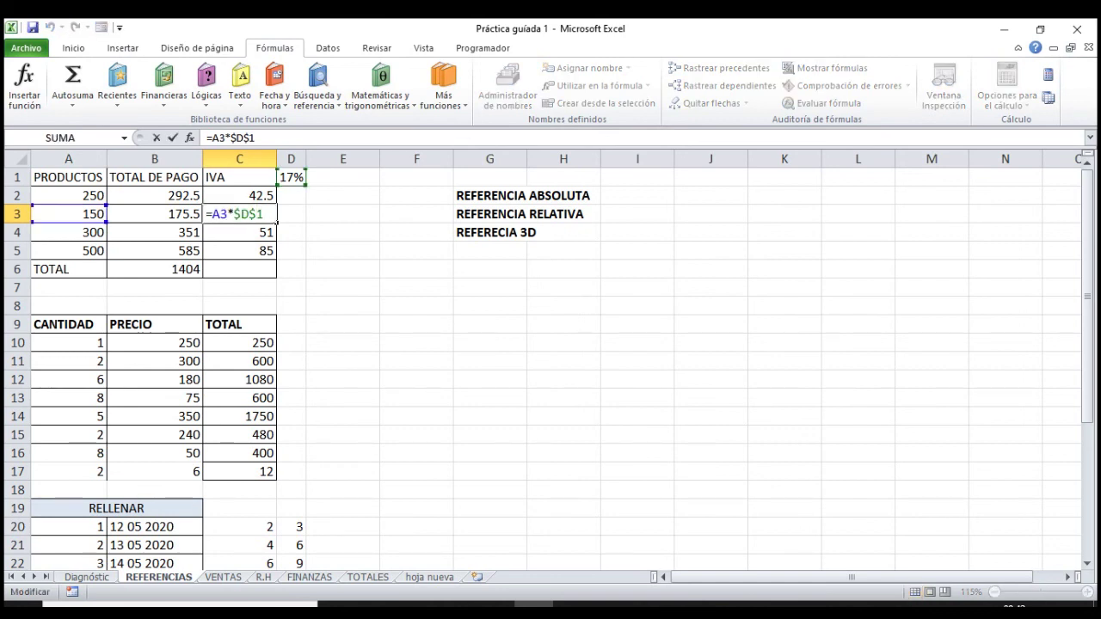
key(Escape)
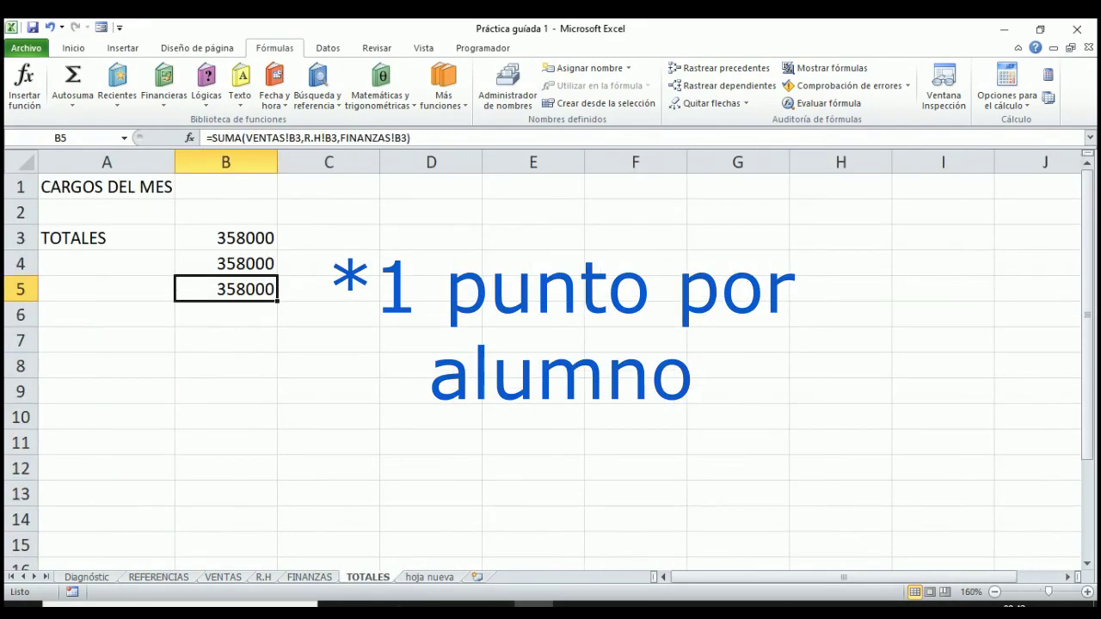
key(F2)
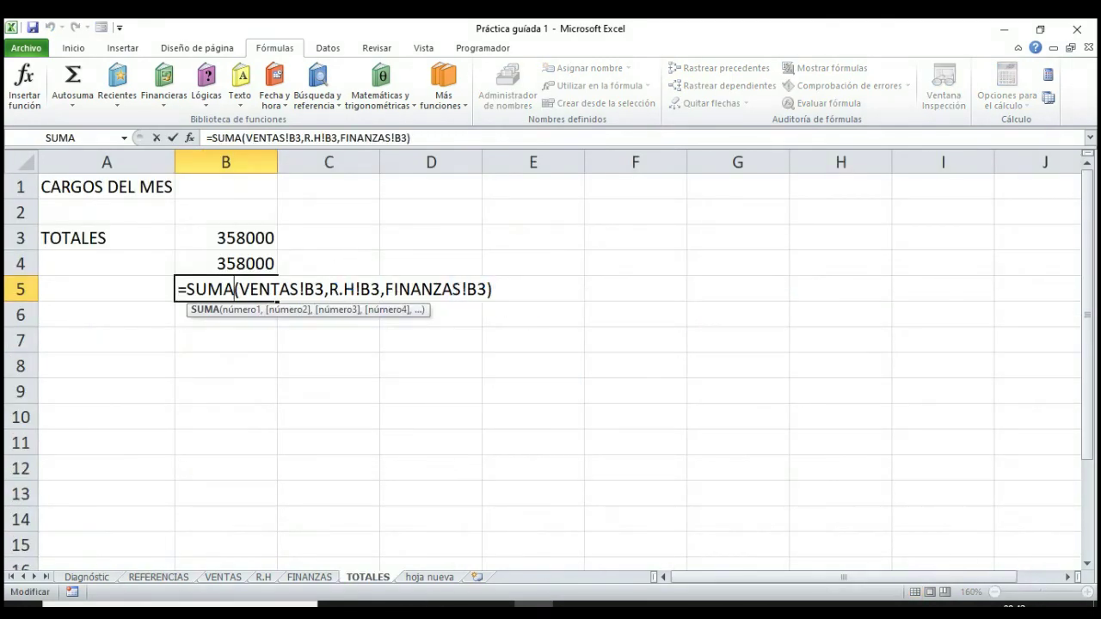